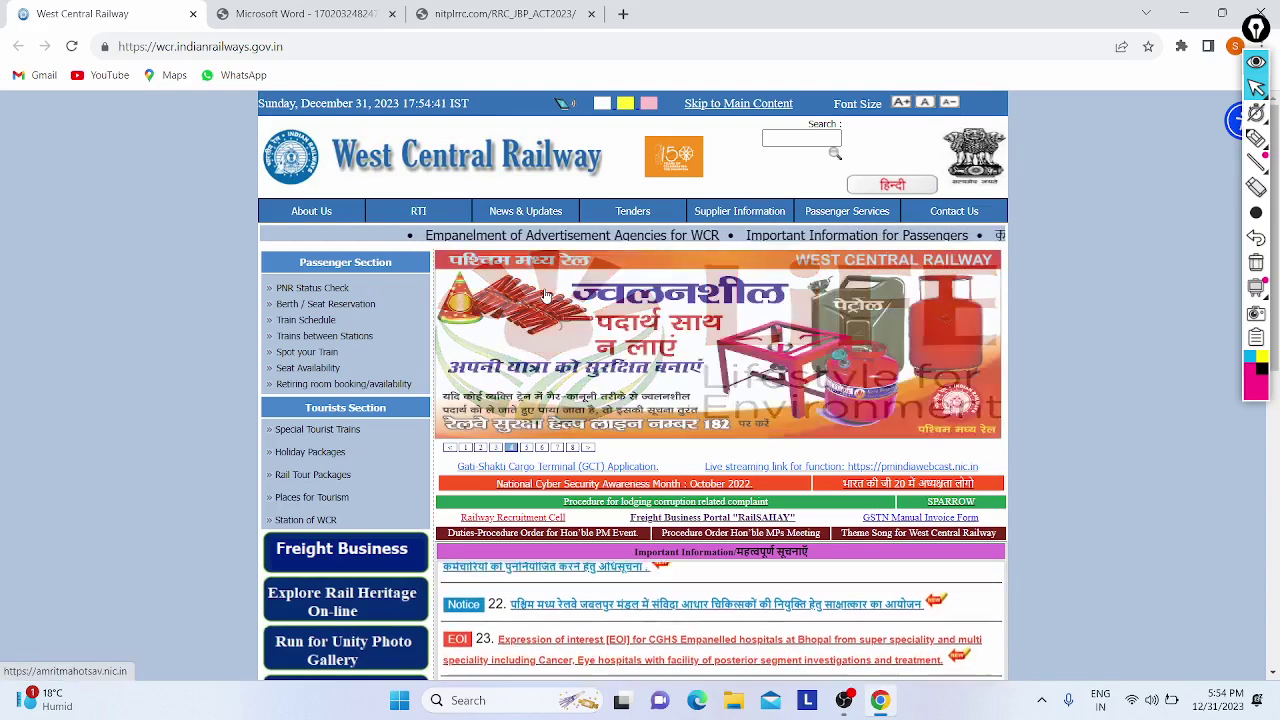
Draw pink freehand marks at the left: an underline, plus sign, zigzag, and S, C and w shapes.
{"action": "left_click", "coordinate": [1257, 139]}
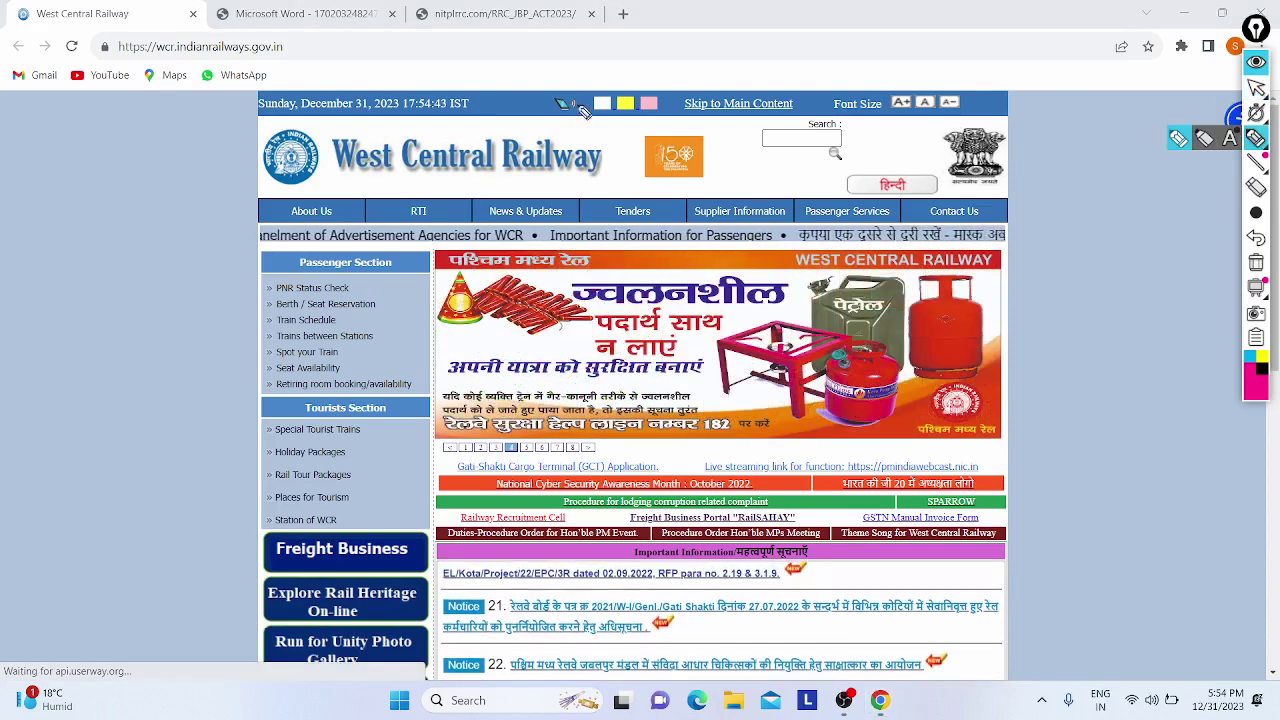
{"action": "mouse_move", "coordinate": [321, 173]}
{"action": "left_mouse_down"}
{"action": "mouse_move", "coordinate": [504, 191]}
{"action": "mouse_move", "coordinate": [374, 30]}
{"action": "mouse_move", "coordinate": [357, 179]}
{"action": "left_mouse_up"}
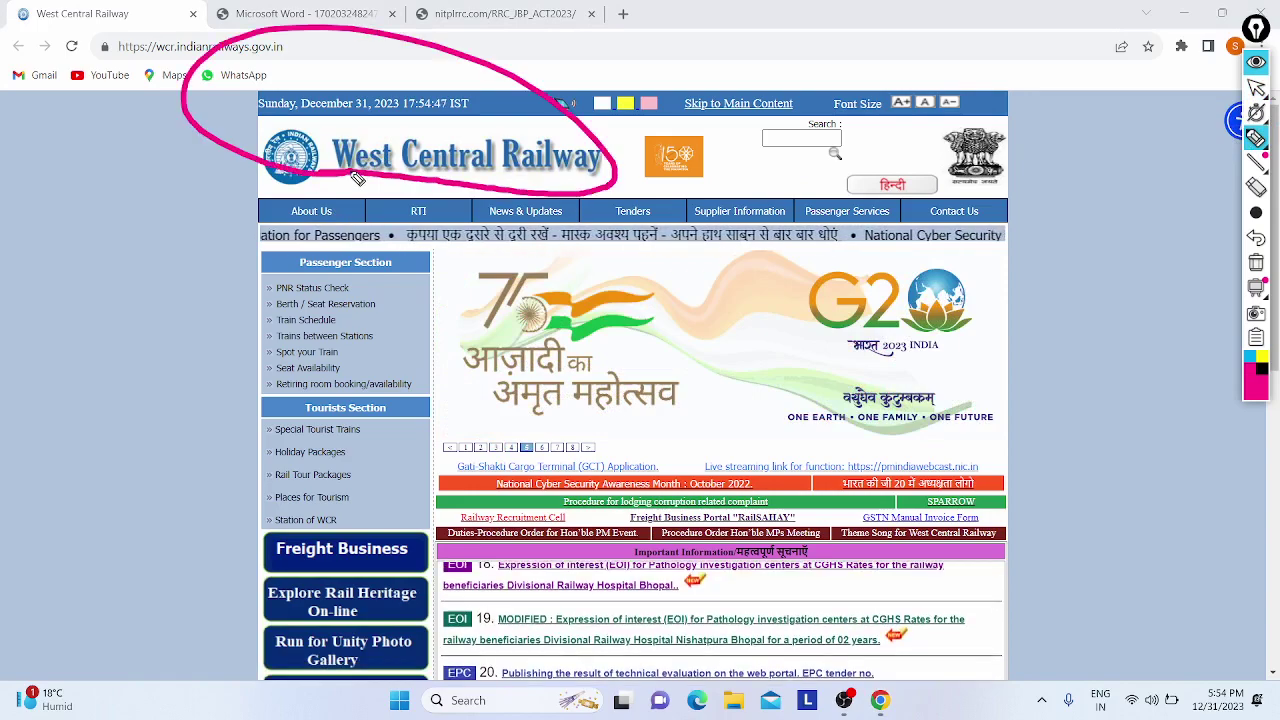
{"action": "left_click_drag", "start_coordinate": [174, 160], "coordinate": [185, 343]}
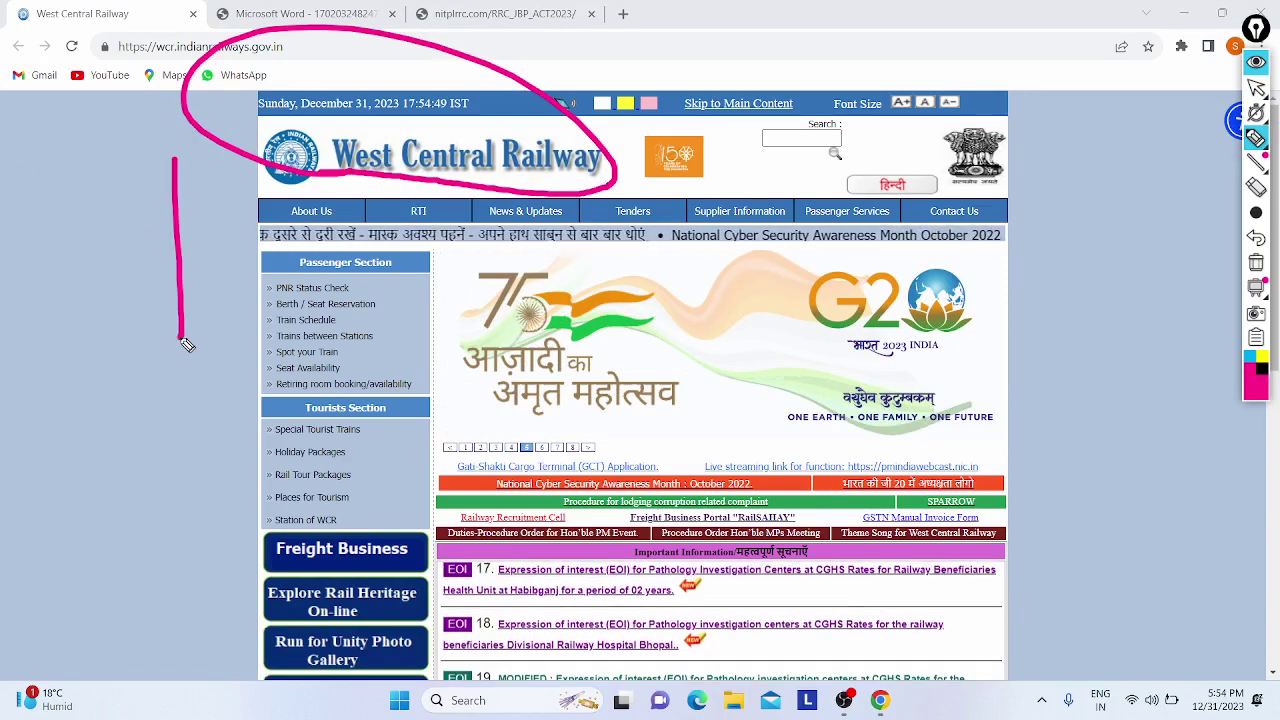
{"action": "left_click_drag", "start_coordinate": [265, 235], "coordinate": [84, 230]}
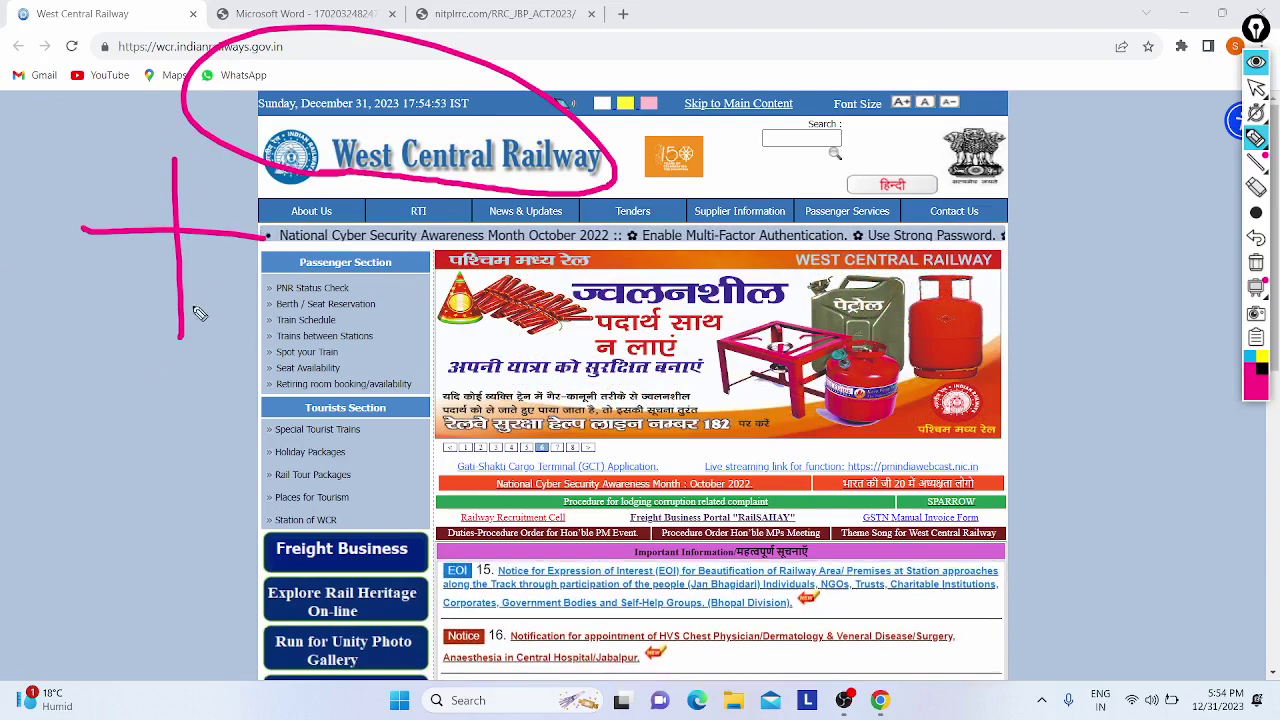
{"action": "left_click", "coordinate": [124, 140]}
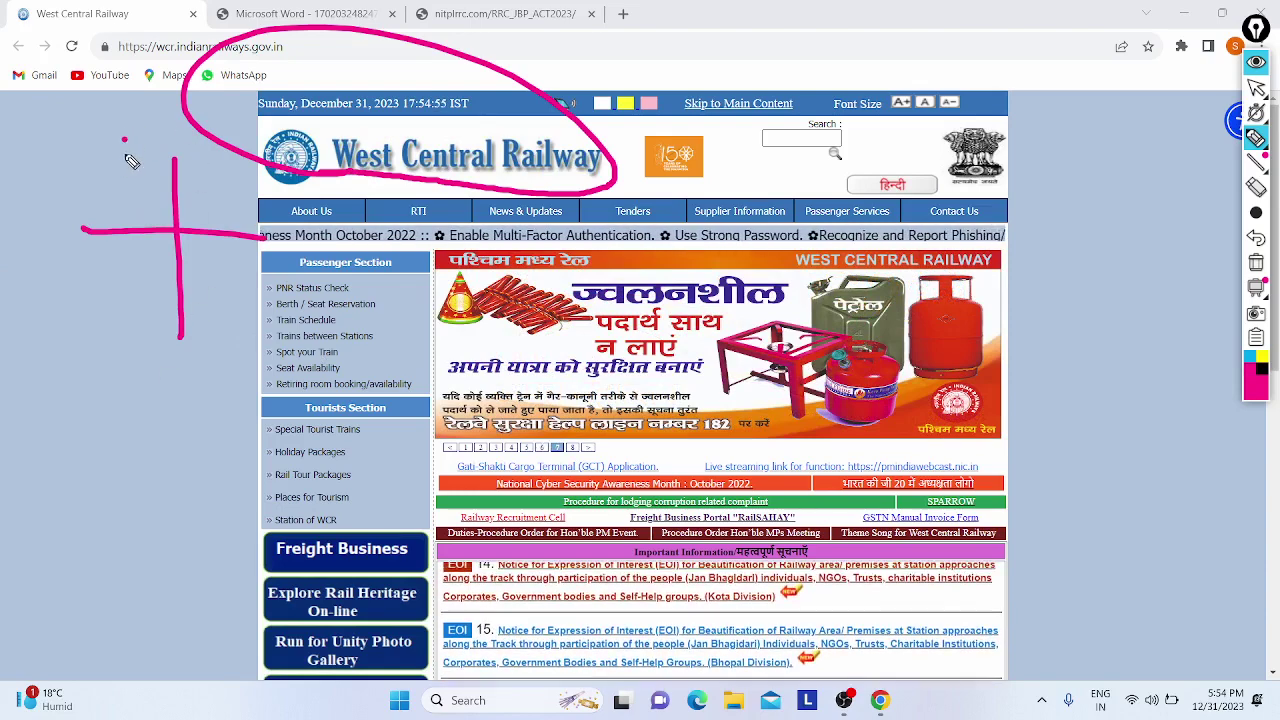
{"action": "mouse_move", "coordinate": [126, 157]}
{"action": "left_mouse_down"}
{"action": "mouse_move", "coordinate": [160, 182]}
{"action": "mouse_move", "coordinate": [198, 10]}
{"action": "left_mouse_up"}
{"action": "left_click", "coordinate": [189, 369]}
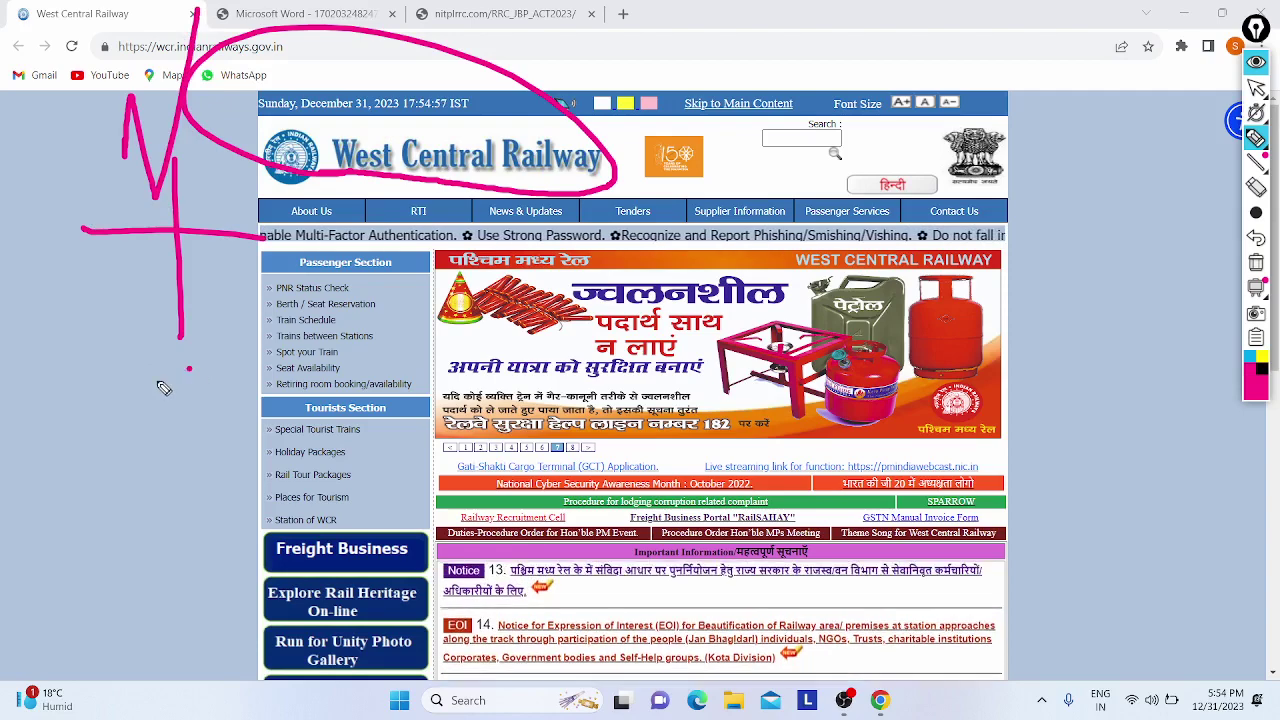
{"action": "left_click_drag", "start_coordinate": [189, 370], "coordinate": [82, 424]}
{"action": "left_click_drag", "start_coordinate": [334, 228], "coordinate": [358, 335]}
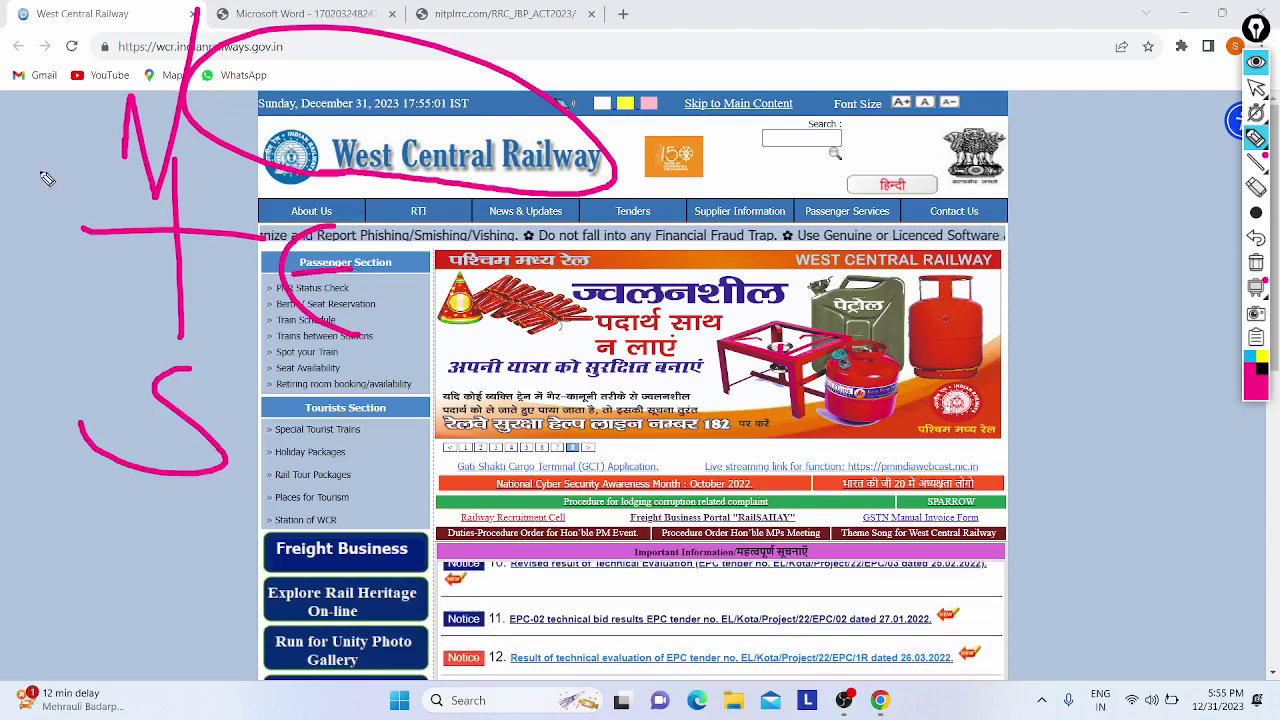
{"action": "mouse_move", "coordinate": [32, 172]}
{"action": "left_mouse_down"}
{"action": "mouse_move", "coordinate": [45, 200]}
{"action": "mouse_move", "coordinate": [95, 182]}
{"action": "mouse_move", "coordinate": [86, 232]}
{"action": "mouse_move", "coordinate": [114, 246]}
{"action": "mouse_move", "coordinate": [166, 210]}
{"action": "mouse_move", "coordinate": [100, 245]}
{"action": "mouse_move", "coordinate": [160, 192]}
{"action": "mouse_move", "coordinate": [150, 222]}
{"action": "left_mouse_up"}
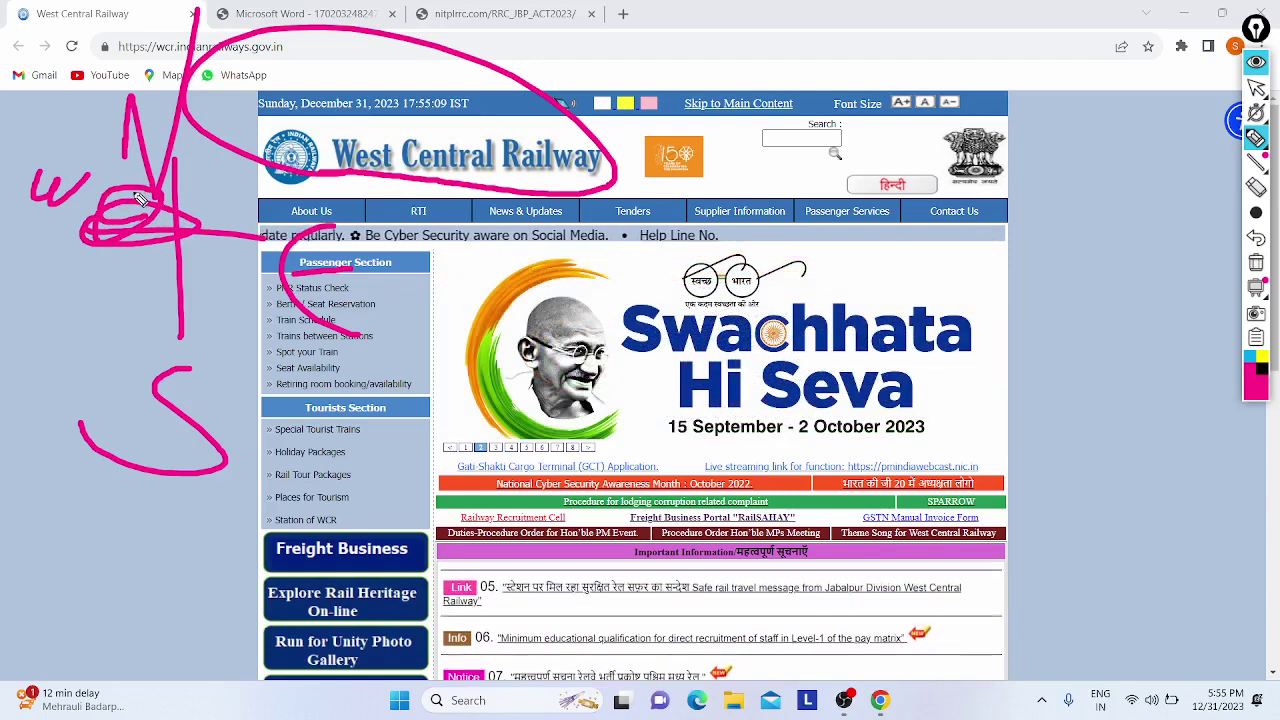
{"action": "mouse_move", "coordinate": [140, 195]}
{"action": "left_mouse_down"}
{"action": "mouse_move", "coordinate": [130, 265]}
{"action": "mouse_move", "coordinate": [140, 224]}
{"action": "left_mouse_up"}
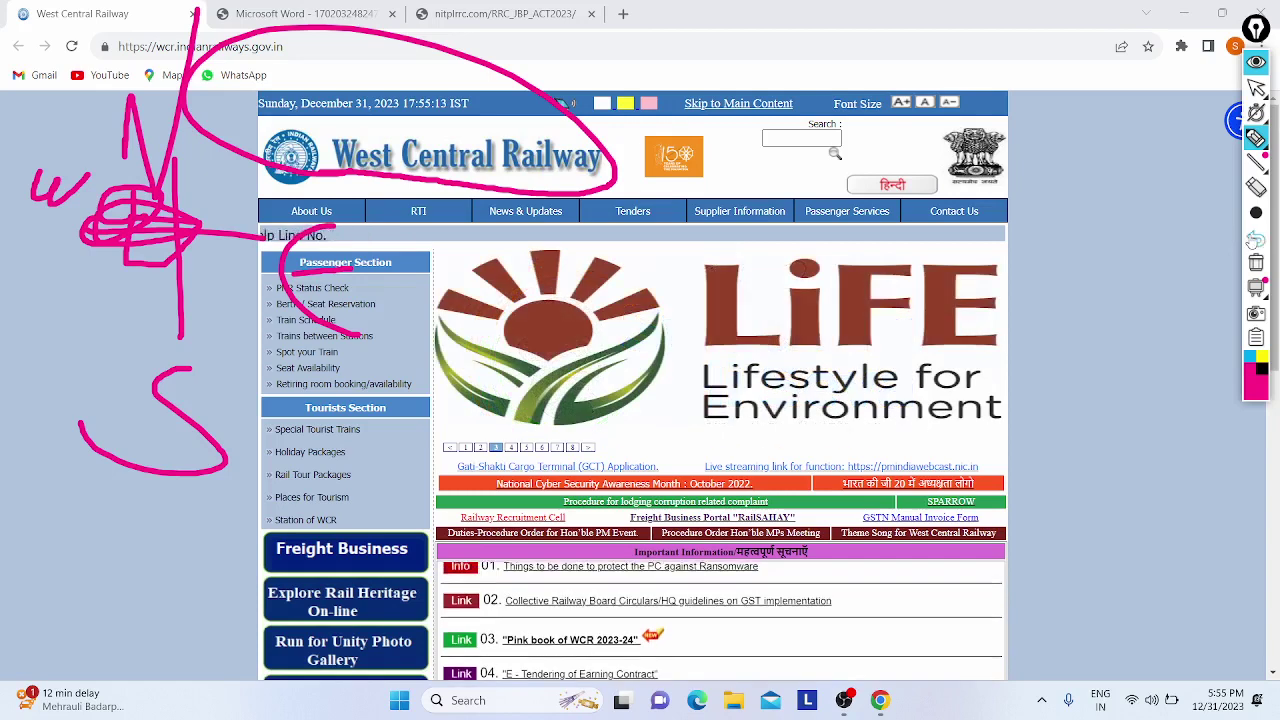
Undo the five most recent annotation strokes.
{"action": "left_click", "coordinate": [1255, 238]}
{"action": "left_click", "coordinate": [1255, 238]}
{"action": "left_click", "coordinate": [1255, 238]}
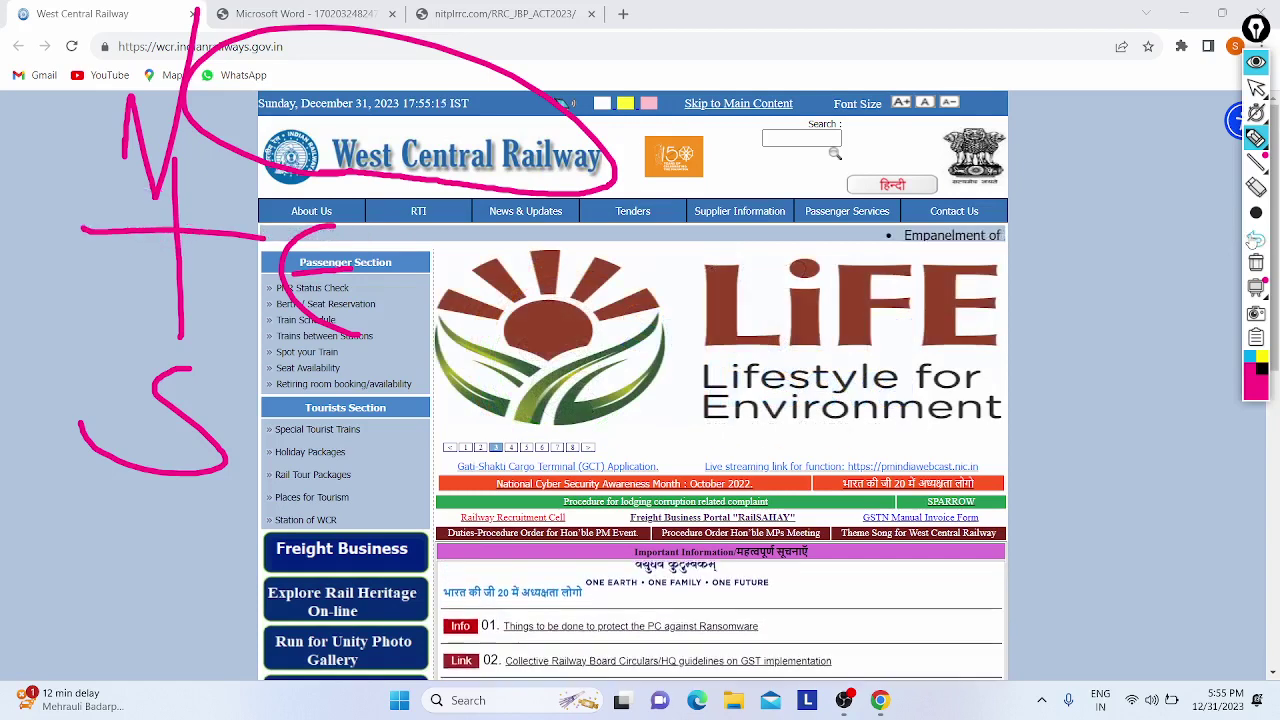
{"action": "left_click", "coordinate": [1255, 238]}
{"action": "left_click", "coordinate": [1255, 238]}
{"action": "left_click", "coordinate": [1255, 238]}
{"action": "left_click", "coordinate": [1255, 238]}
{"action": "left_click", "coordinate": [1255, 238]}
{"action": "left_click", "coordinate": [1255, 238]}
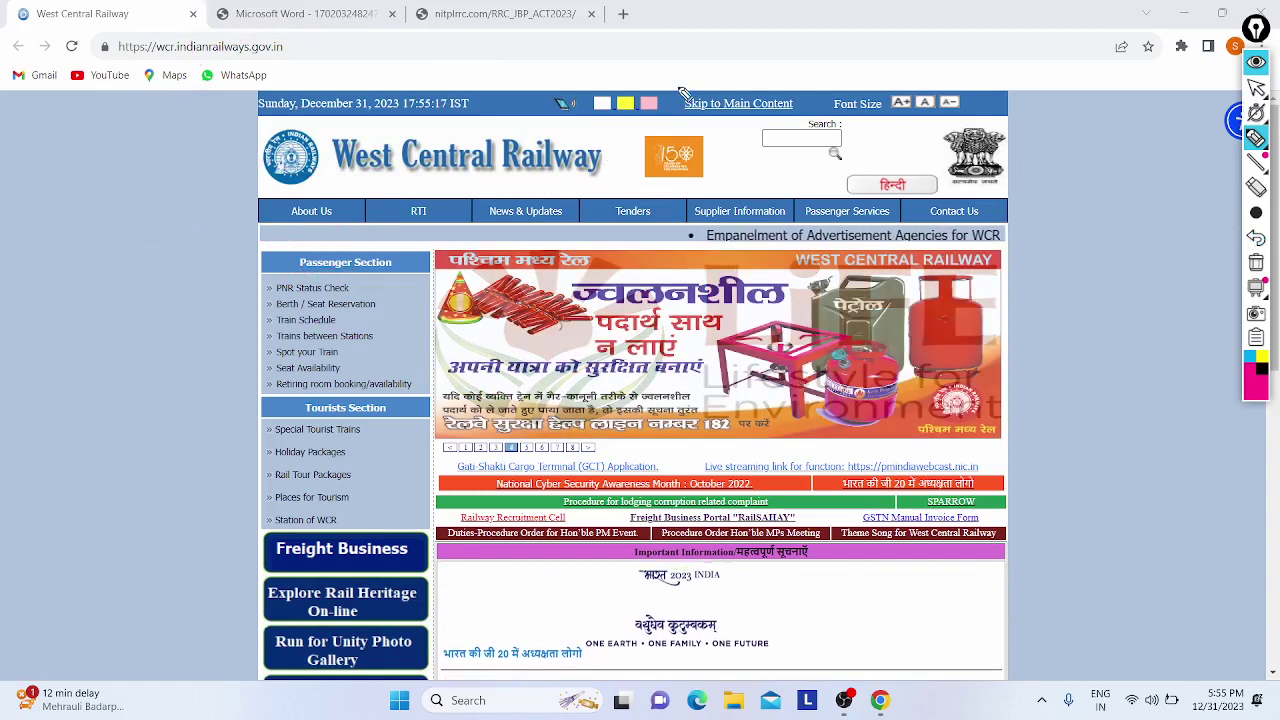
Circle 'Central Railway' in the header and loop marks around the banner's G20 logo.
{"action": "mouse_move", "coordinate": [468, 103]}
{"action": "left_mouse_down"}
{"action": "mouse_move", "coordinate": [525, 185]}
{"action": "mouse_move", "coordinate": [425, 158]}
{"action": "mouse_move", "coordinate": [614, 182]}
{"action": "mouse_move", "coordinate": [600, 190]}
{"action": "mouse_move", "coordinate": [750, 186]}
{"action": "mouse_move", "coordinate": [697, 282]}
{"action": "left_mouse_up"}
{"action": "left_click_drag", "start_coordinate": [650, 247], "coordinate": [651, 248]}
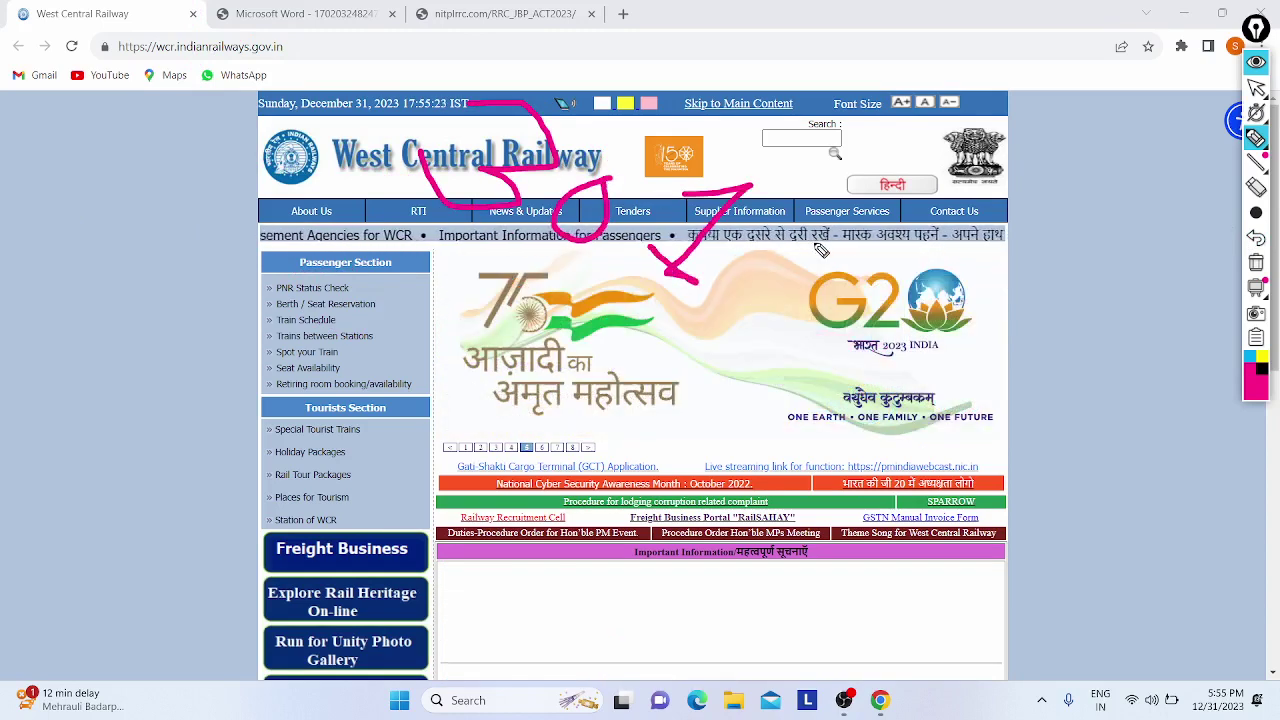
{"action": "mouse_move", "coordinate": [800, 235]}
{"action": "left_mouse_down"}
{"action": "mouse_move", "coordinate": [808, 328]}
{"action": "mouse_move", "coordinate": [705, 295]}
{"action": "left_mouse_up"}
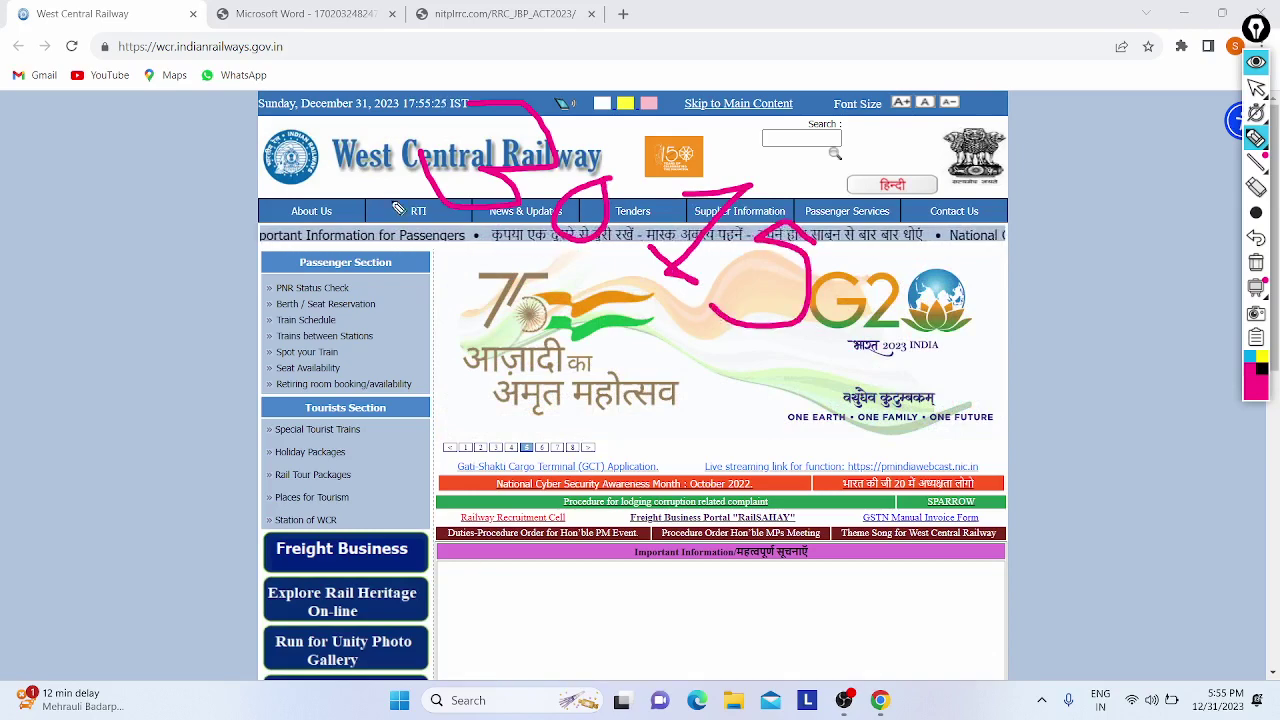
{"action": "mouse_move", "coordinate": [380, 197]}
{"action": "left_mouse_down"}
{"action": "mouse_move", "coordinate": [600, 327]}
{"action": "mouse_move", "coordinate": [547, 2]}
{"action": "mouse_move", "coordinate": [421, 201]}
{"action": "left_mouse_up"}
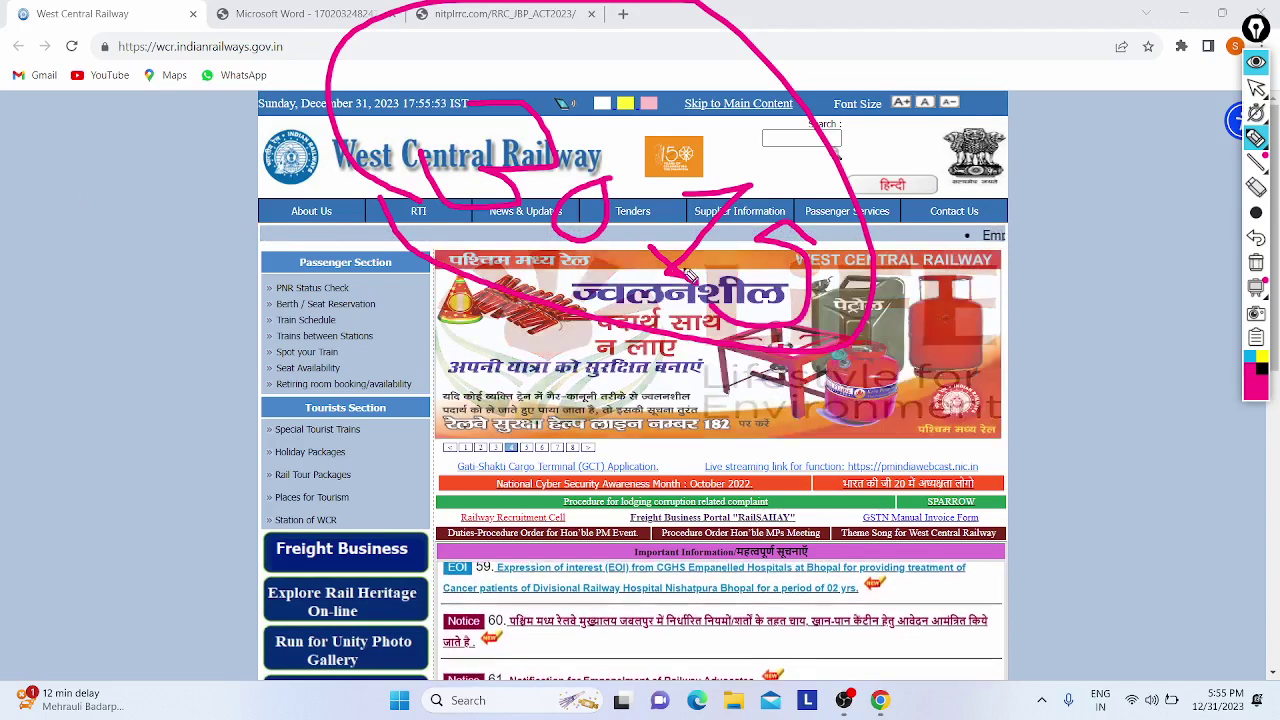
Draw an X over the gas cylinders and scribble more pink strokes across the page.
{"action": "left_click_drag", "start_coordinate": [984, 289], "coordinate": [875, 410]}
{"action": "left_click_drag", "start_coordinate": [965, 383], "coordinate": [857, 305]}
{"action": "mouse_move", "coordinate": [97, 273]}
{"action": "left_mouse_down"}
{"action": "mouse_move", "coordinate": [295, 200]}
{"action": "mouse_move", "coordinate": [204, 186]}
{"action": "mouse_move", "coordinate": [349, 250]}
{"action": "mouse_move", "coordinate": [470, 335]}
{"action": "mouse_move", "coordinate": [486, 423]}
{"action": "mouse_move", "coordinate": [735, 505]}
{"action": "left_mouse_up"}
{"action": "mouse_move", "coordinate": [776, 468]}
{"action": "left_mouse_down"}
{"action": "mouse_move", "coordinate": [768, 450]}
{"action": "mouse_move", "coordinate": [784, 456]}
{"action": "left_mouse_up"}
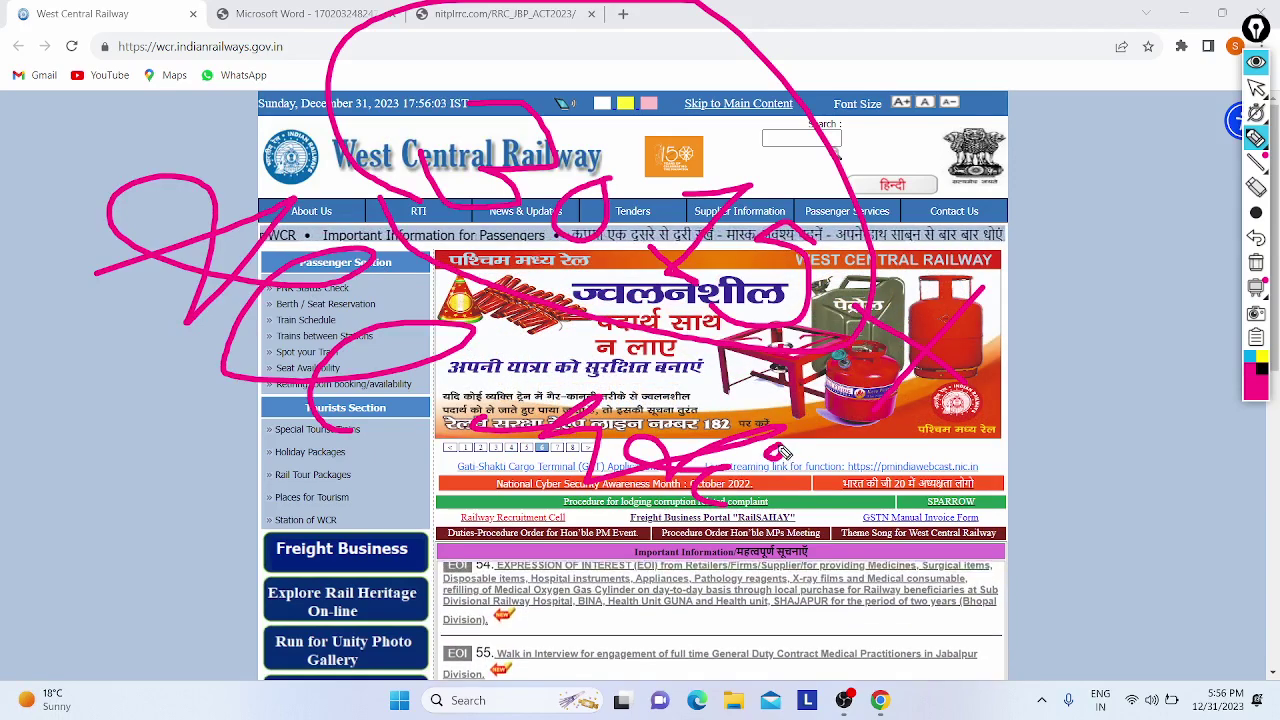
{"action": "mouse_move", "coordinate": [800, 505]}
{"action": "left_mouse_down"}
{"action": "mouse_move", "coordinate": [748, 502]}
{"action": "mouse_move", "coordinate": [785, 562]}
{"action": "left_mouse_up"}
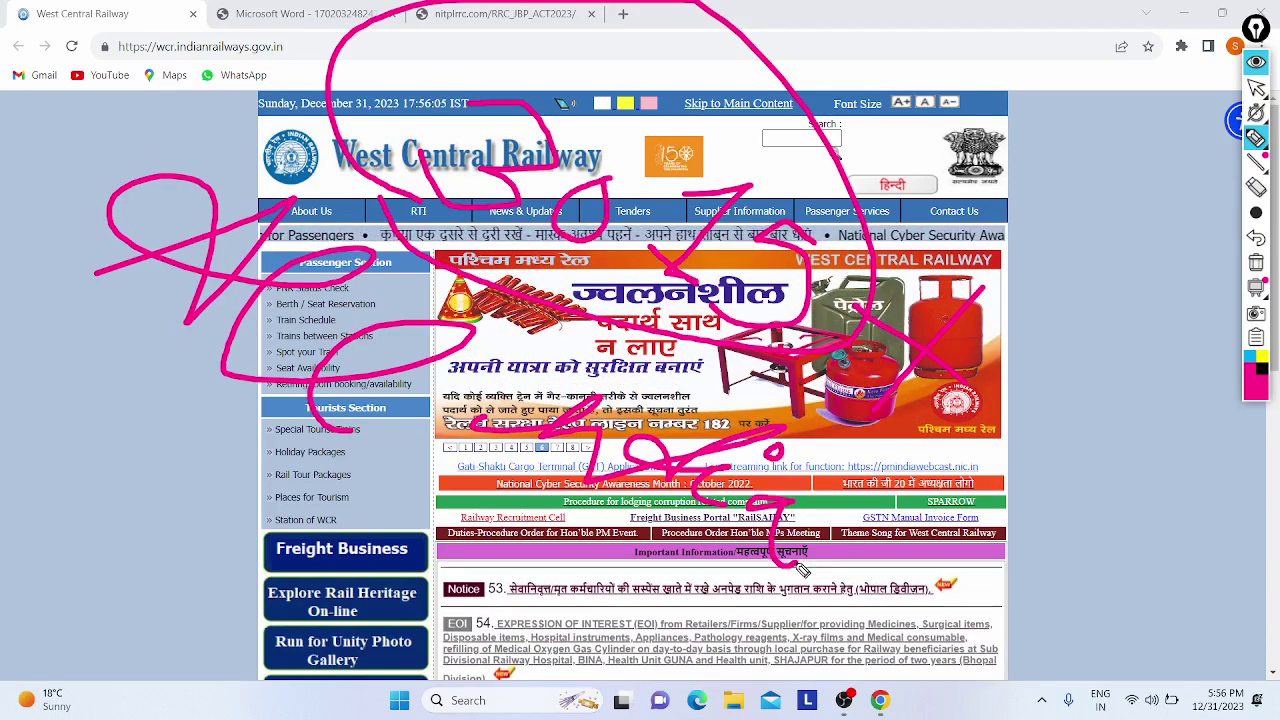
{"action": "mouse_move", "coordinate": [612, 362]}
{"action": "left_mouse_down"}
{"action": "mouse_move", "coordinate": [636, 370]}
{"action": "mouse_move", "coordinate": [625, 350]}
{"action": "mouse_move", "coordinate": [620, 365]}
{"action": "left_mouse_up"}
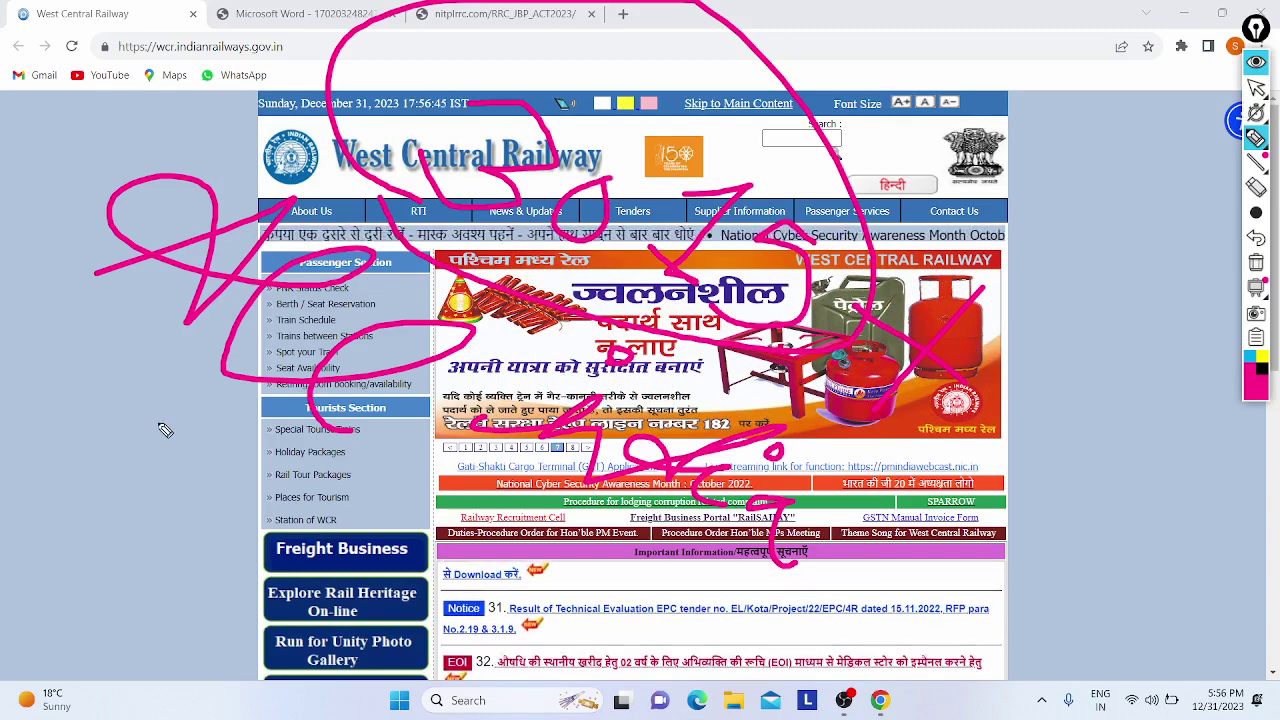
{"action": "left_click_drag", "start_coordinate": [157, 422], "coordinate": [548, 558]}
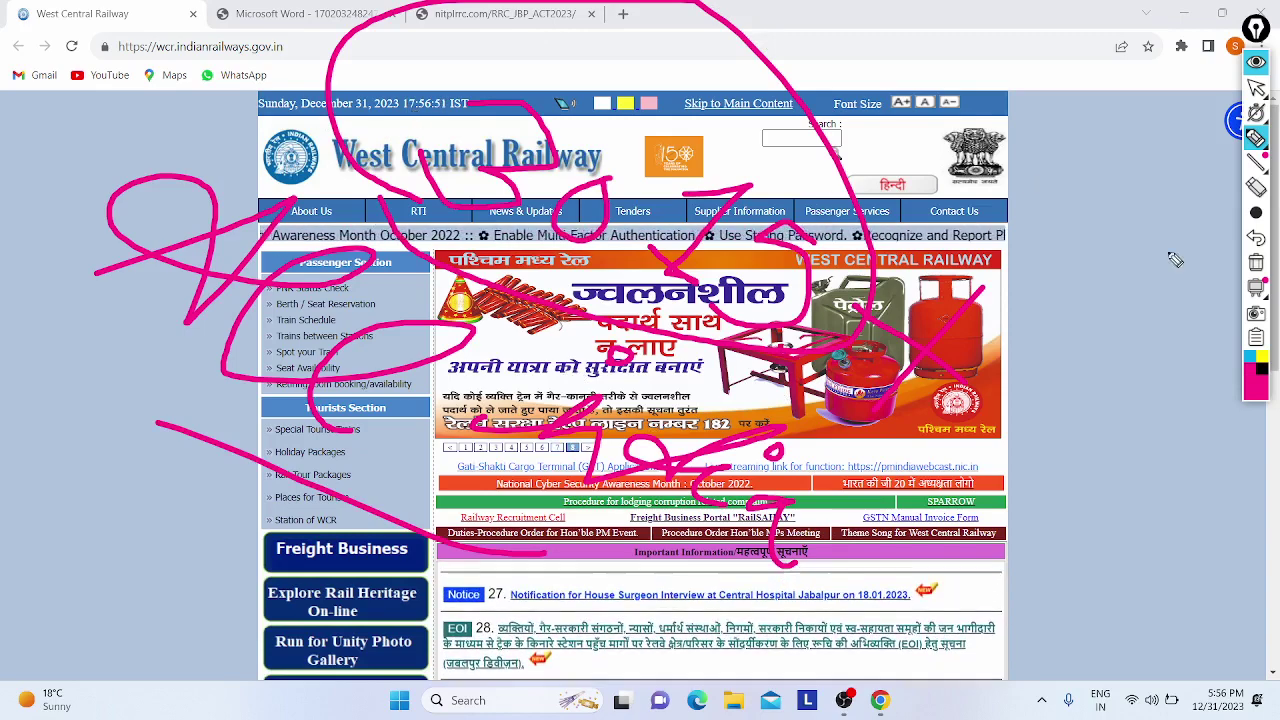
Undo six annotation strokes to clear the marks.
{"action": "left_click", "coordinate": [1252, 245]}
{"action": "left_click", "coordinate": [1252, 245]}
{"action": "left_click", "coordinate": [1252, 245]}
{"action": "left_click", "coordinate": [1252, 245]}
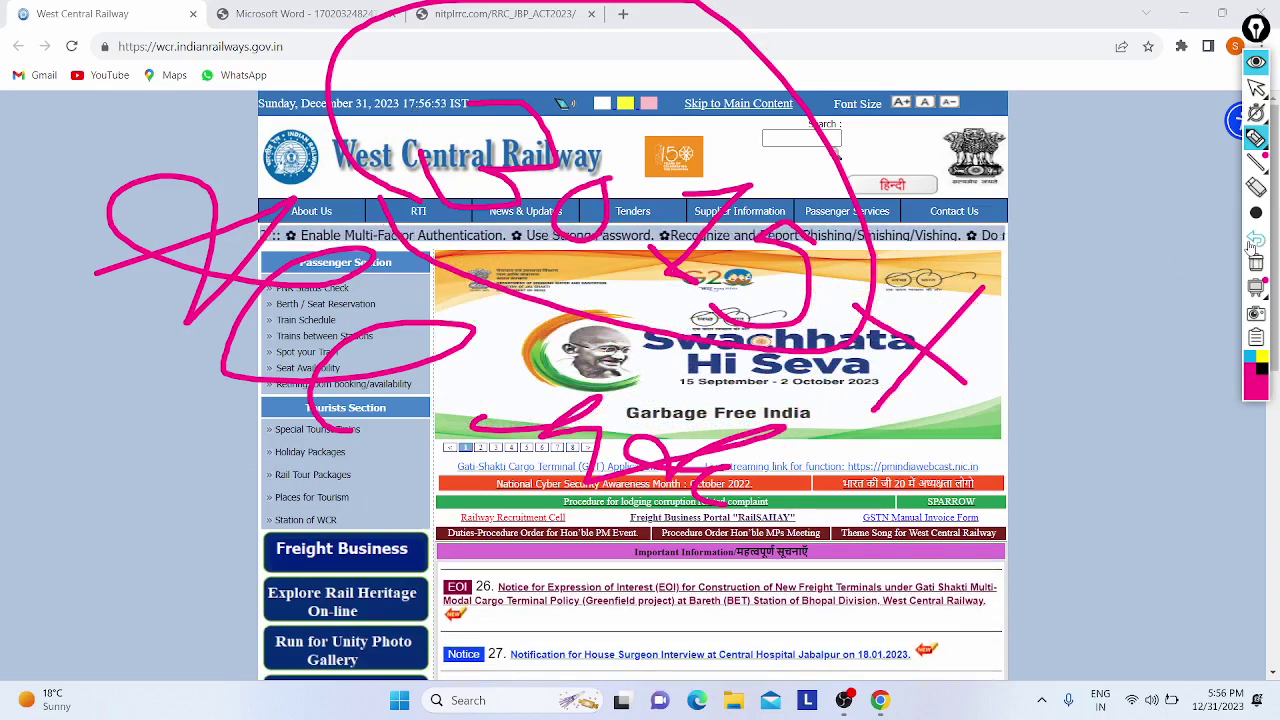
{"action": "left_click", "coordinate": [1252, 245]}
{"action": "left_click", "coordinate": [1252, 245]}
{"action": "left_click", "coordinate": [1252, 245]}
{"action": "left_click", "coordinate": [1252, 245]}
{"action": "left_click", "coordinate": [1252, 245]}
{"action": "left_click", "coordinate": [1252, 245]}
{"action": "left_click", "coordinate": [1252, 245]}
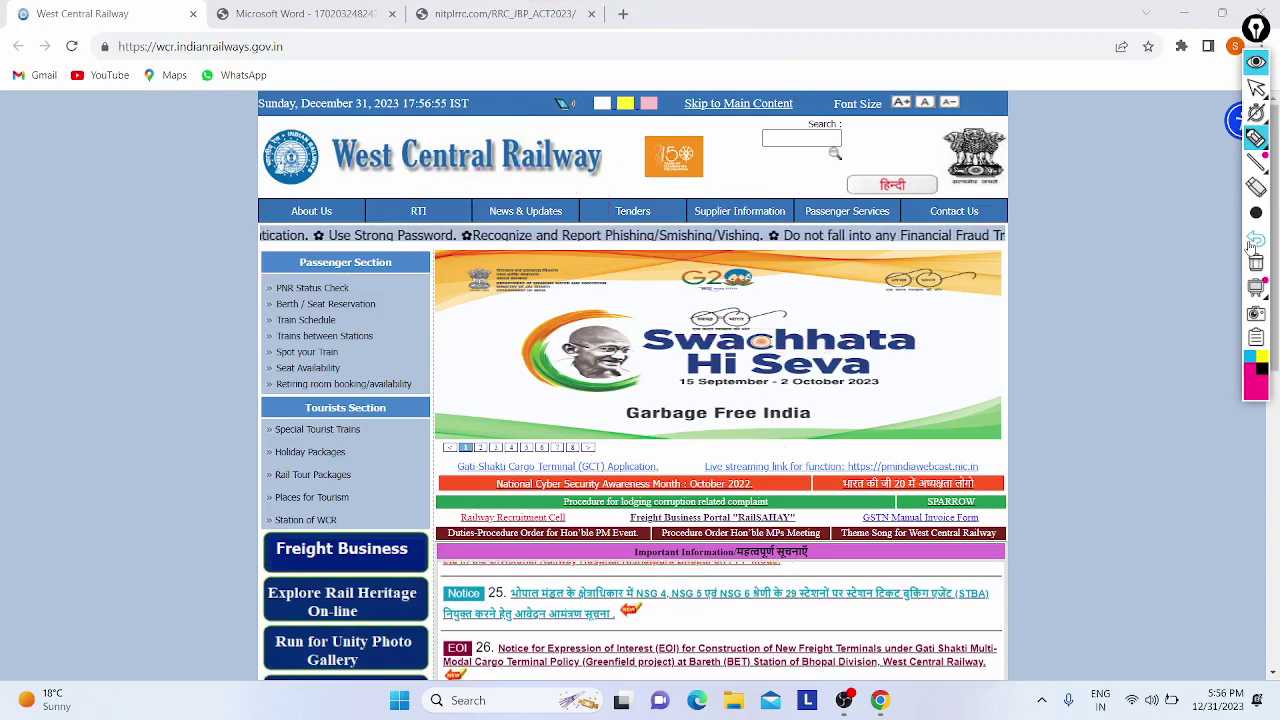
Exit drawing mode and switch to the Act Apprentice notification PDF tab.
{"action": "mouse_move", "coordinate": [1258, 113]}
{"action": "left_click", "coordinate": [1256, 88]}
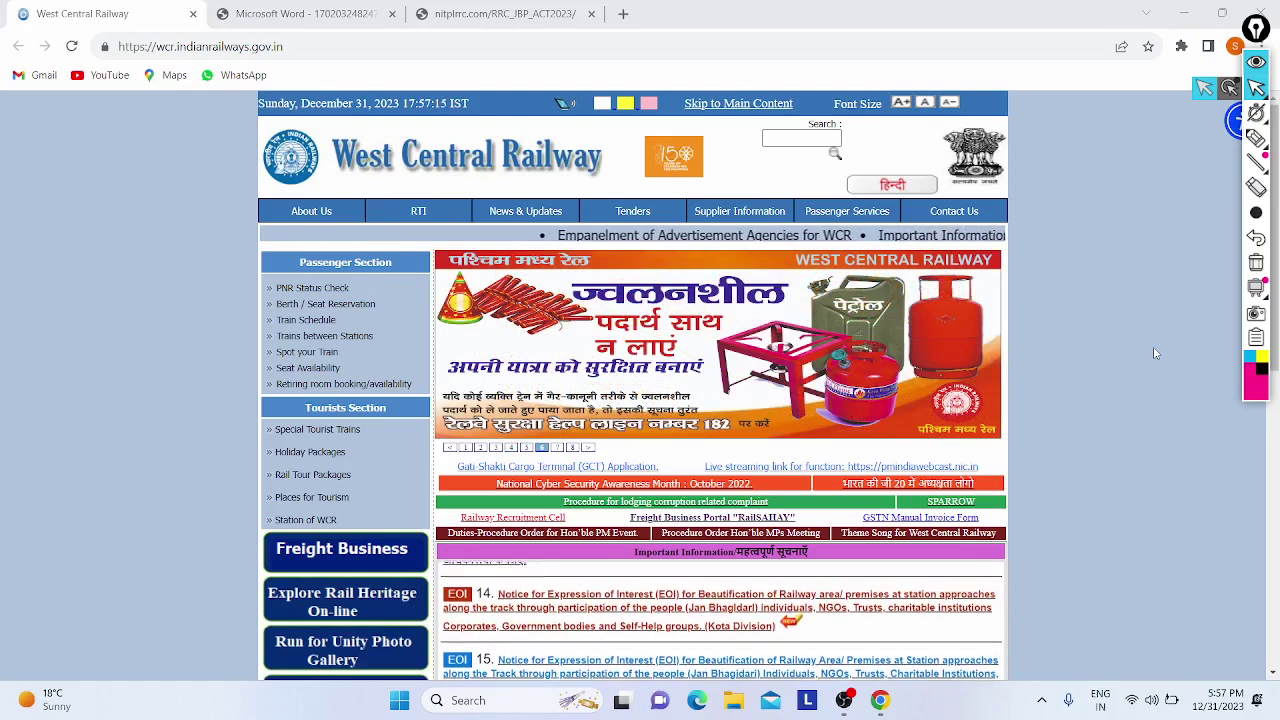
{"action": "left_click", "coordinate": [333, 10]}
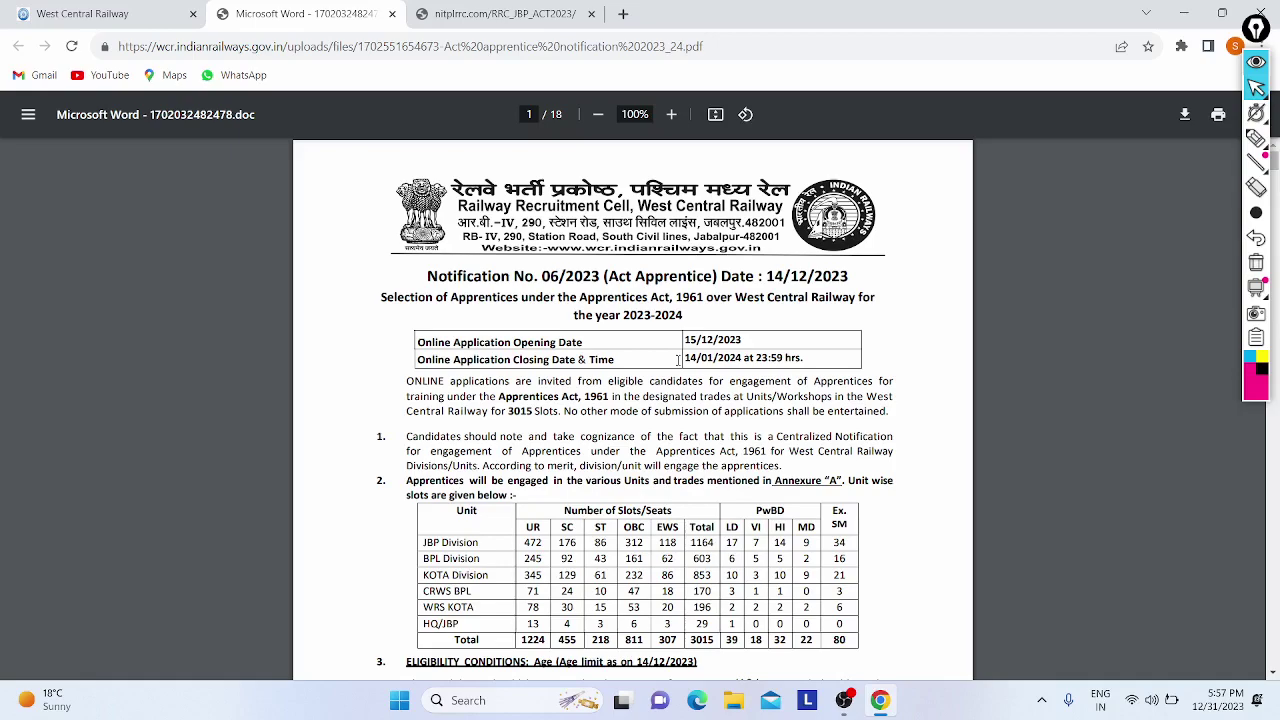
Scroll down through the notification's early pages, clearing an accidental text selection.
{"action": "scroll", "coordinate": [678, 360], "scroll_direction": "down", "scroll_amount": 3}
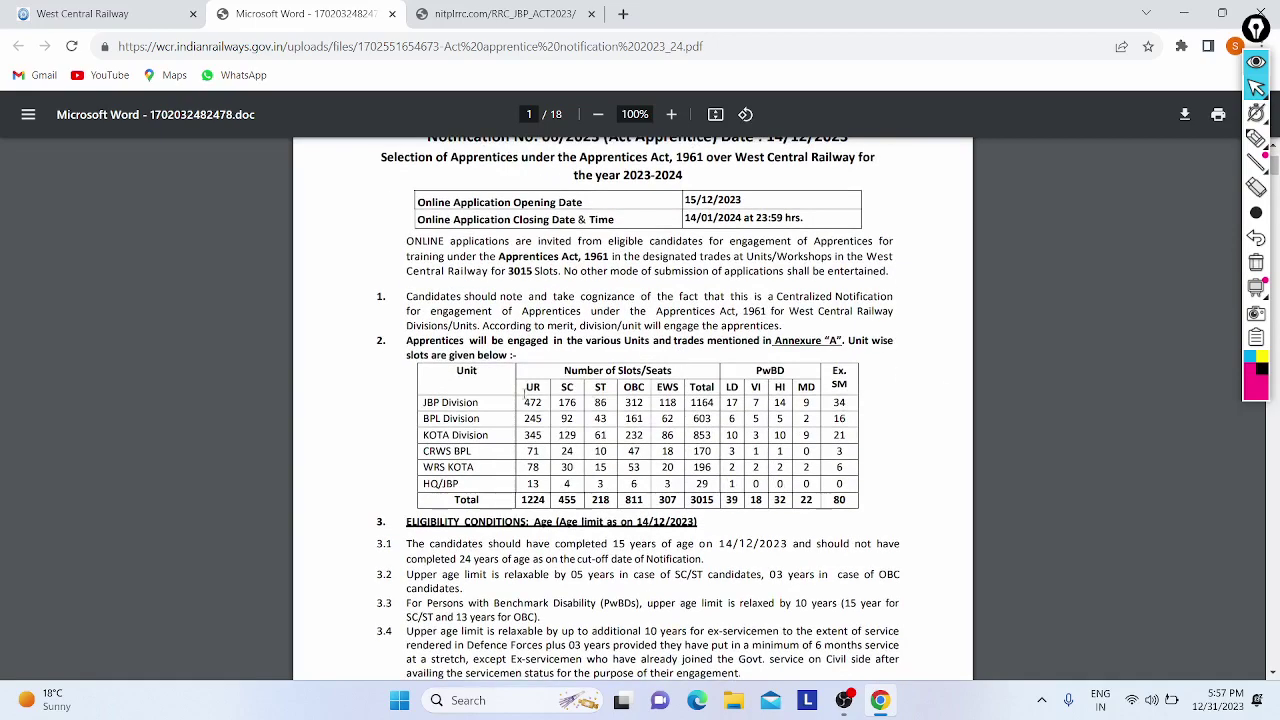
{"action": "scroll", "coordinate": [745, 440], "scroll_direction": "down", "scroll_amount": 5}
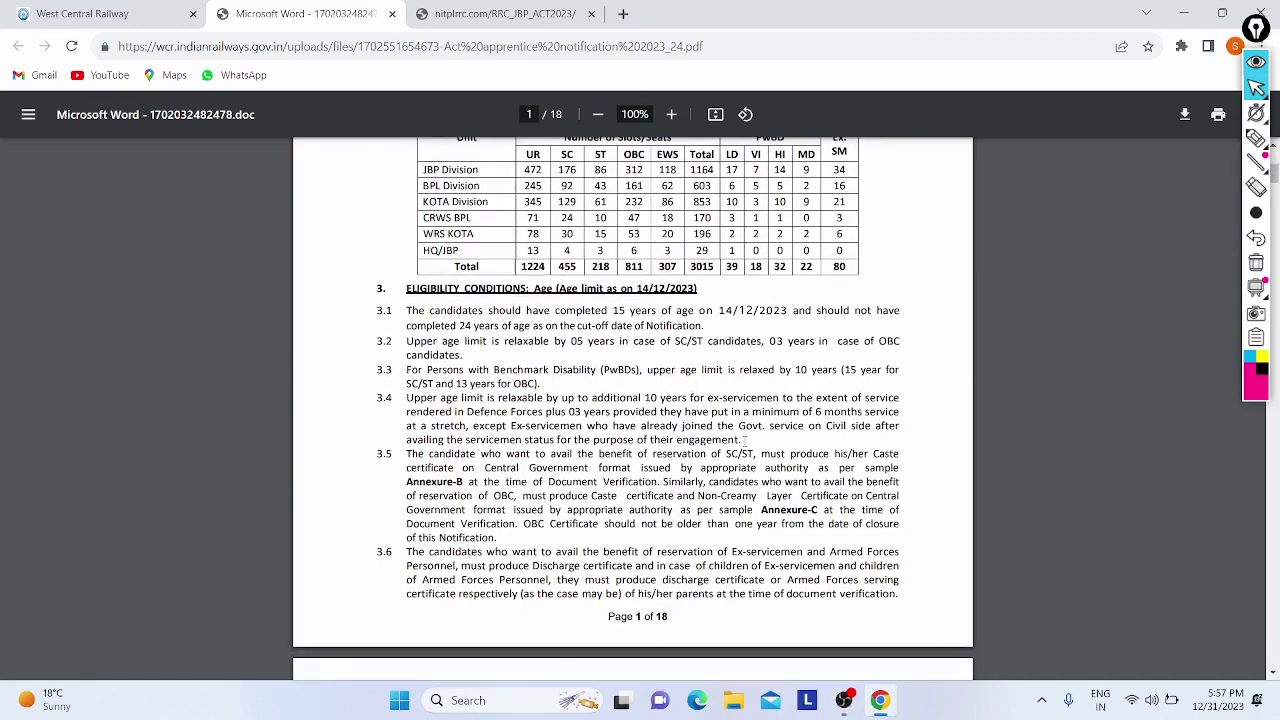
{"action": "scroll", "coordinate": [742, 440], "scroll_direction": "down", "scroll_amount": 3}
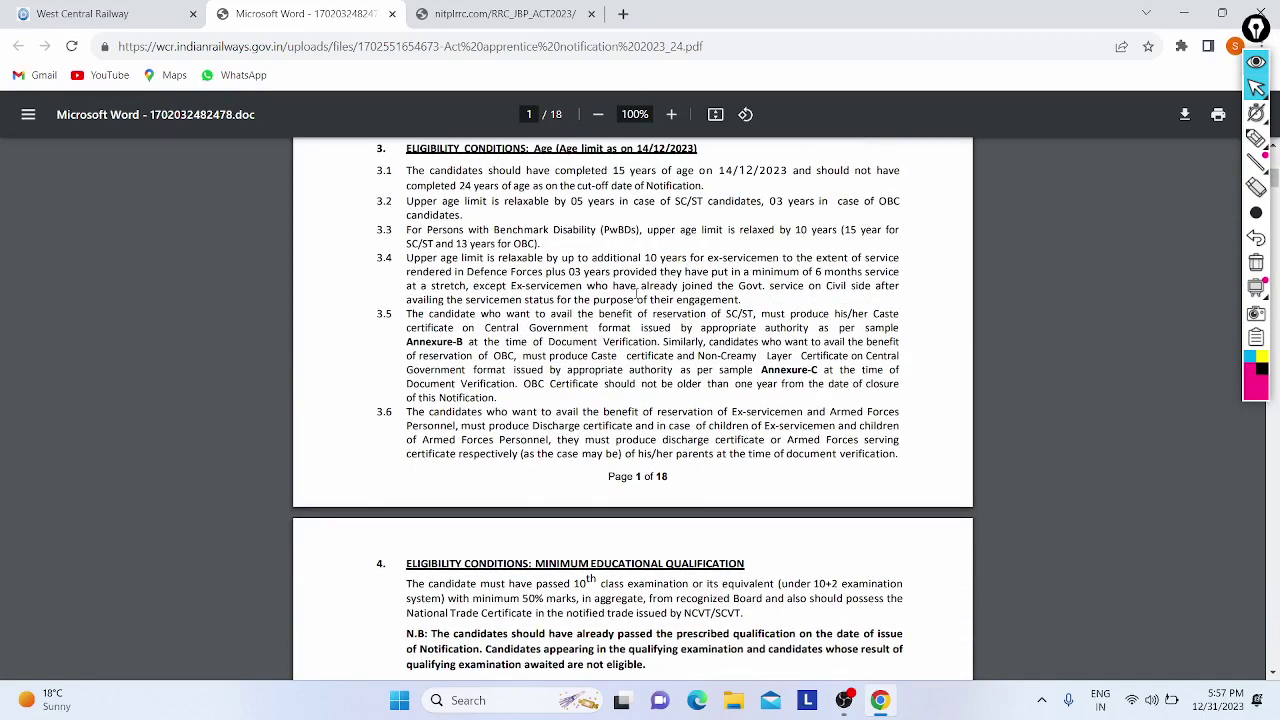
{"action": "scroll", "coordinate": [639, 293], "scroll_direction": "down", "scroll_amount": 10}
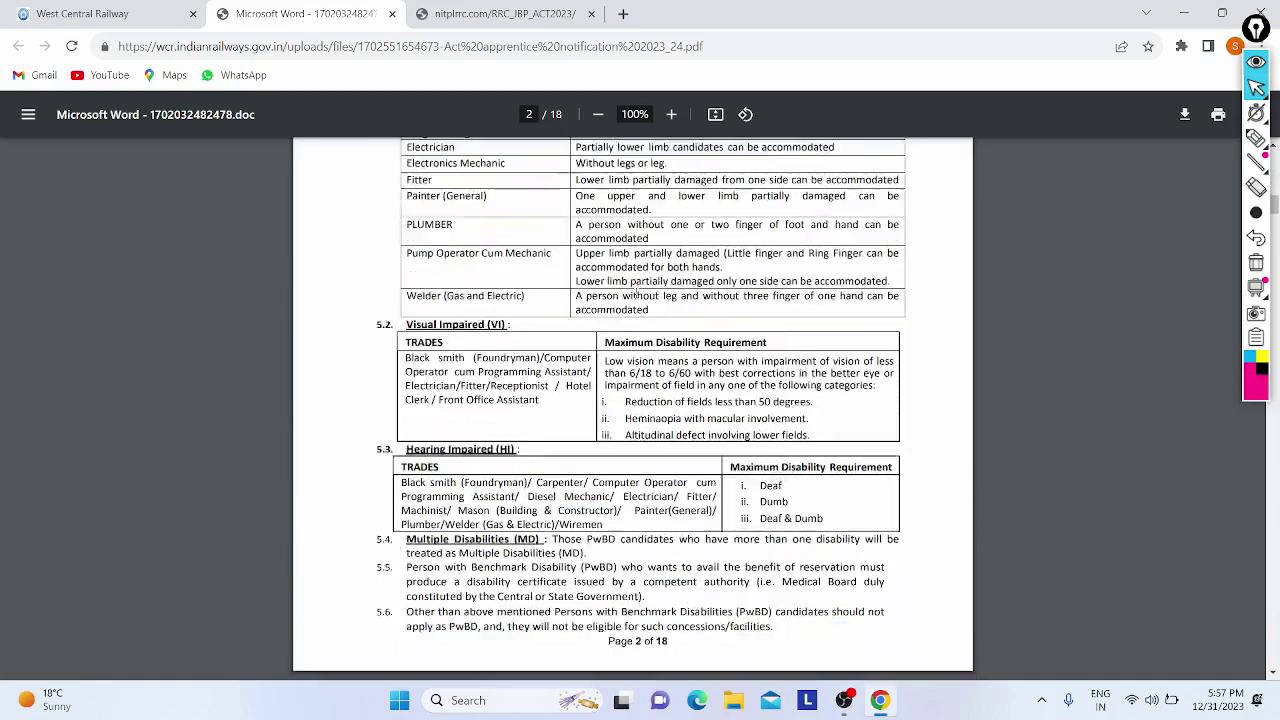
{"action": "scroll", "coordinate": [637, 291], "scroll_direction": "down", "scroll_amount": 6}
{"action": "scroll", "coordinate": [636, 293], "scroll_direction": "down", "scroll_amount": 5}
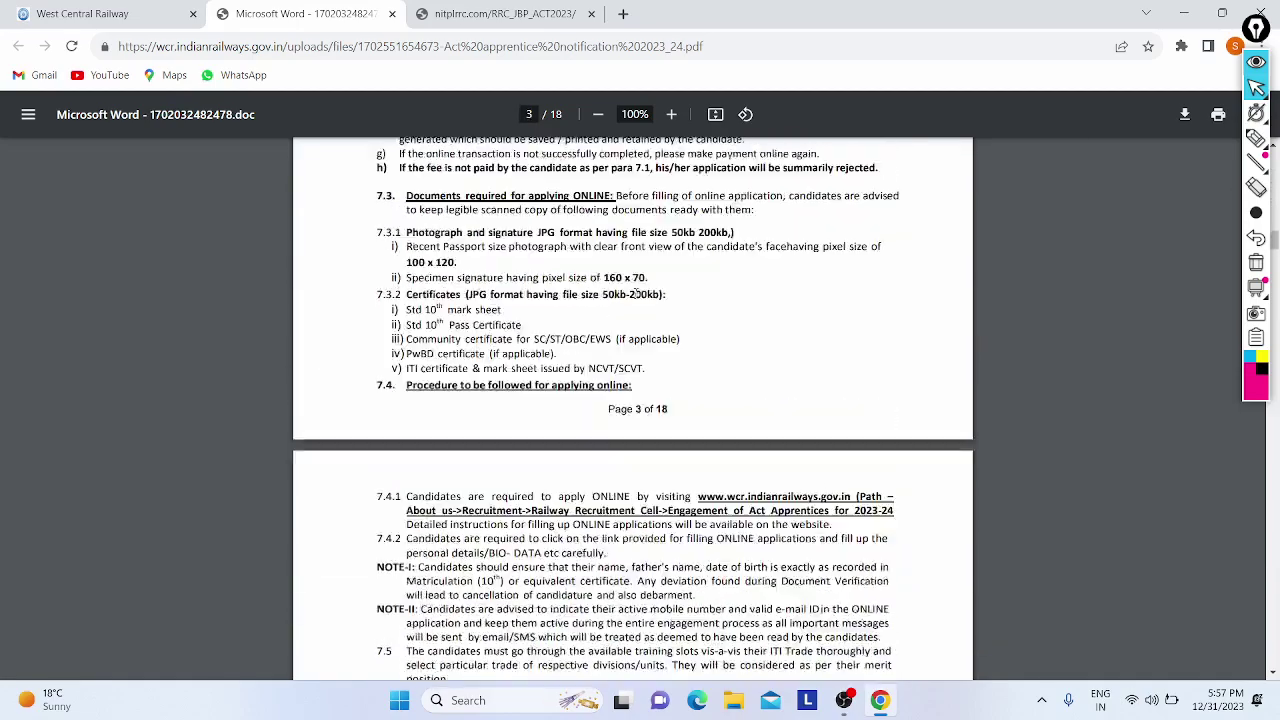
{"action": "scroll", "coordinate": [650, 260], "scroll_direction": "up", "scroll_amount": 4}
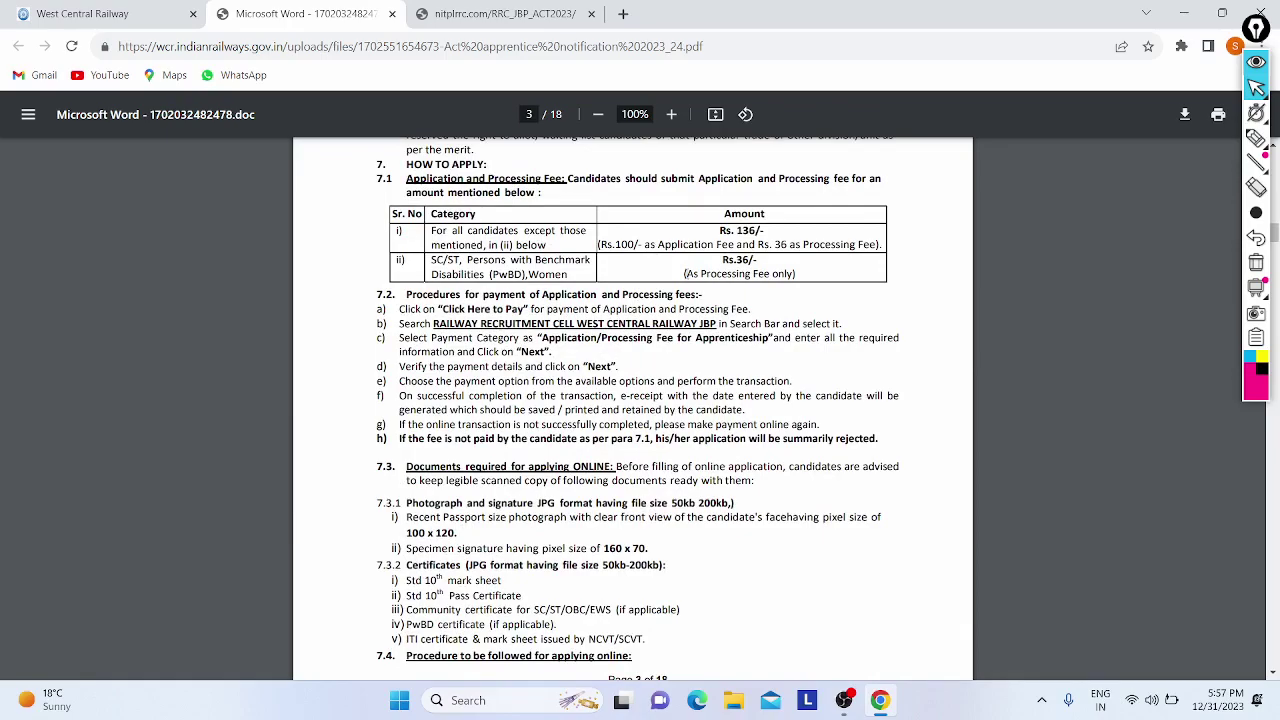
{"action": "scroll", "coordinate": [687, 273], "scroll_direction": "down", "scroll_amount": 15}
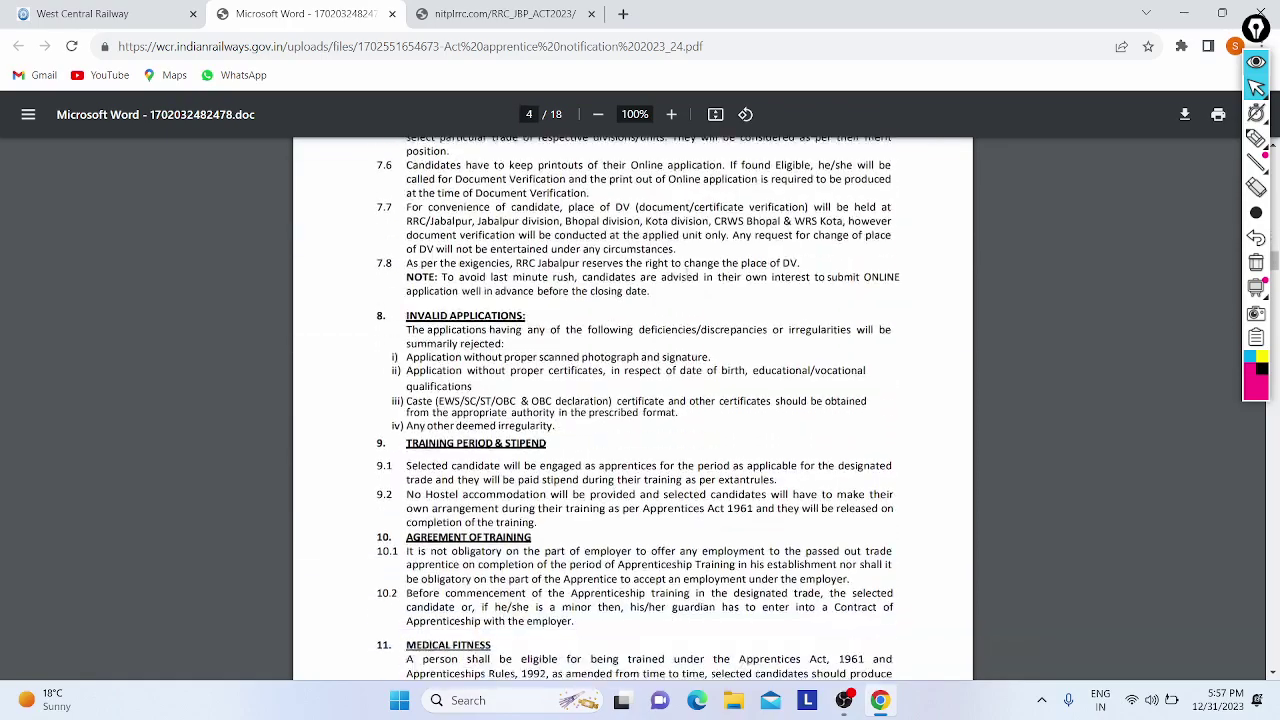
{"action": "scroll", "coordinate": [687, 273], "scroll_direction": "down", "scroll_amount": 10}
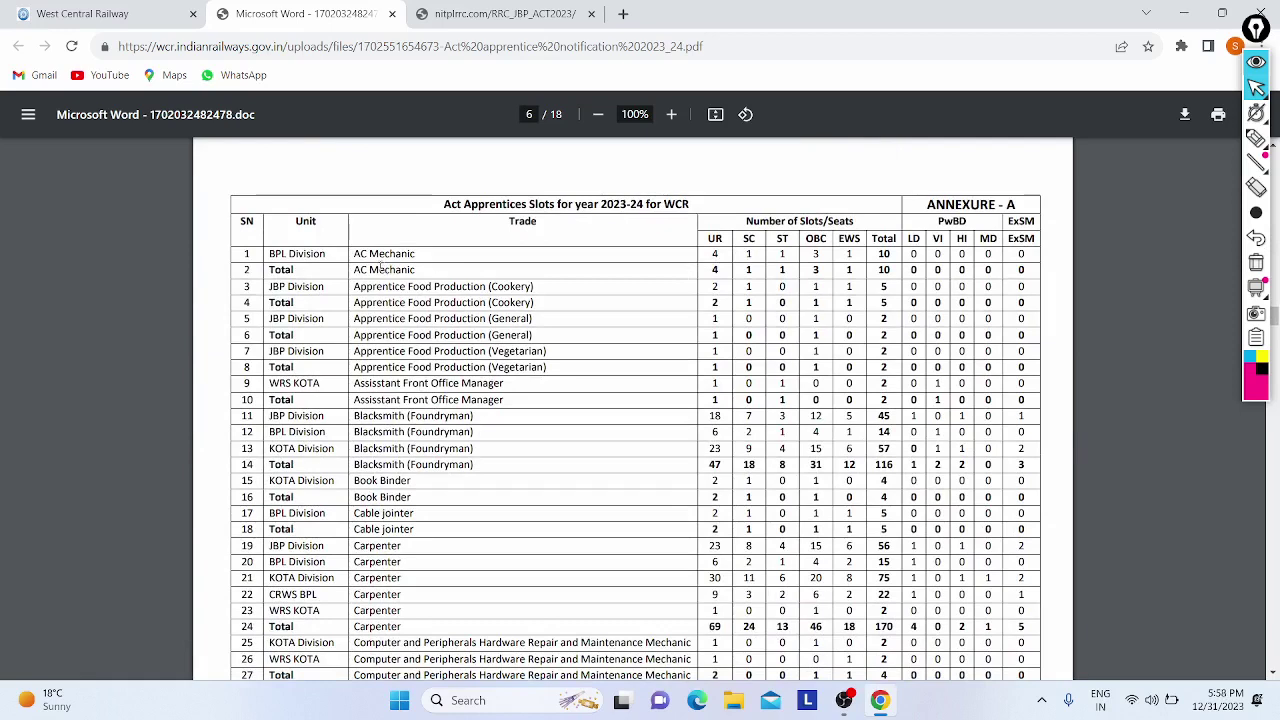
{"action": "left_click_drag", "start_coordinate": [371, 270], "coordinate": [653, 305]}
{"action": "left_click", "coordinate": [653, 305]}
Scroll on to page 18, then jump back to page 1 with Home.
{"action": "scroll", "coordinate": [653, 305], "scroll_direction": "down", "scroll_amount": 20}
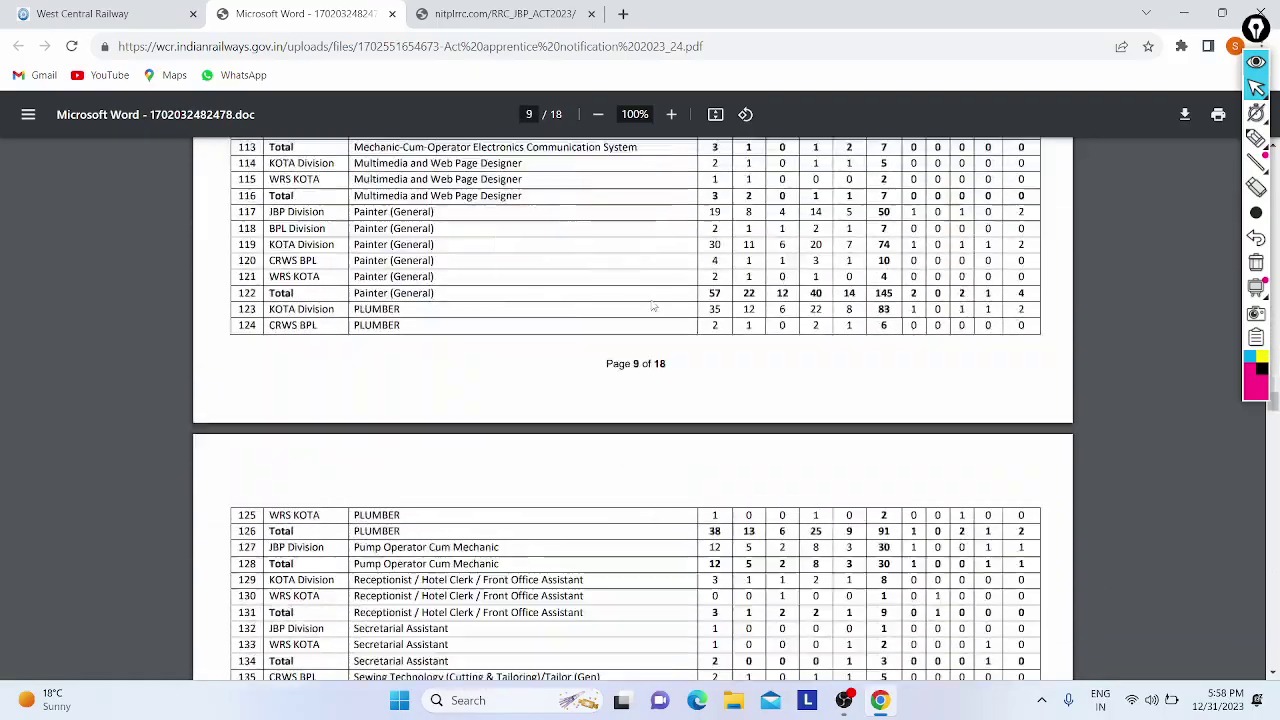
{"action": "scroll", "coordinate": [653, 305], "scroll_direction": "down", "scroll_amount": 20}
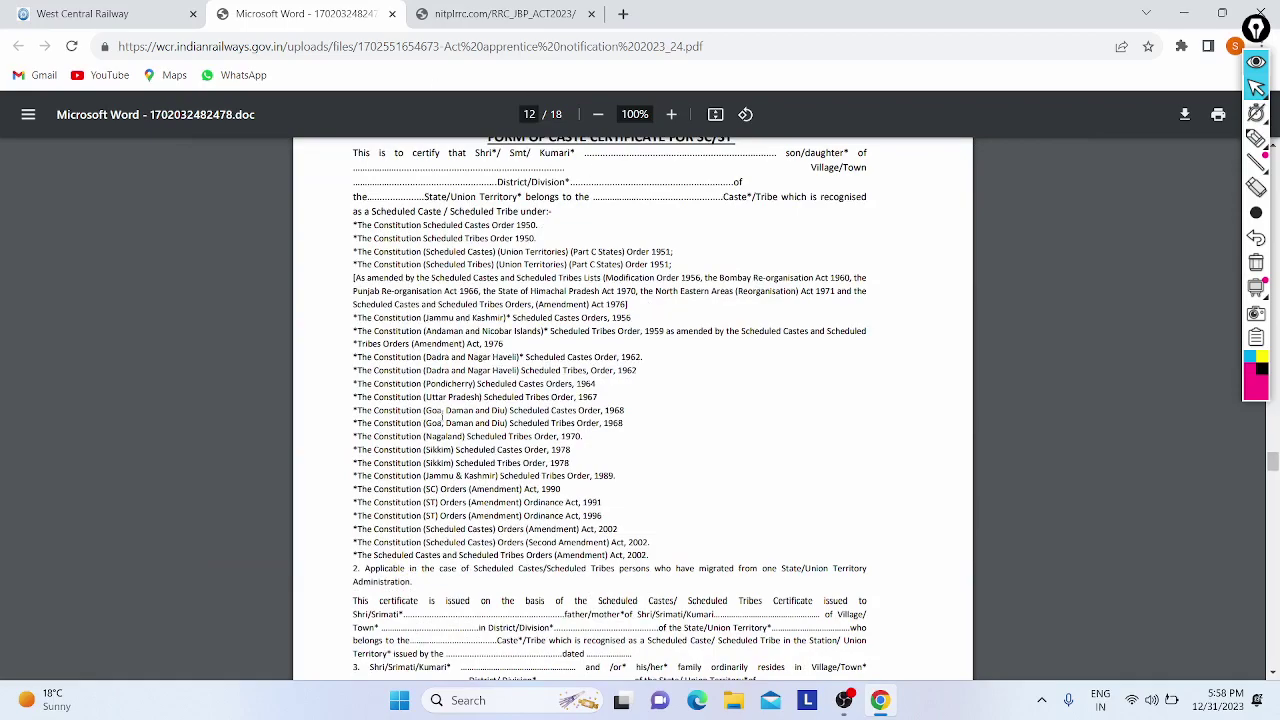
{"action": "scroll", "coordinate": [443, 415], "scroll_direction": "down", "scroll_amount": 20}
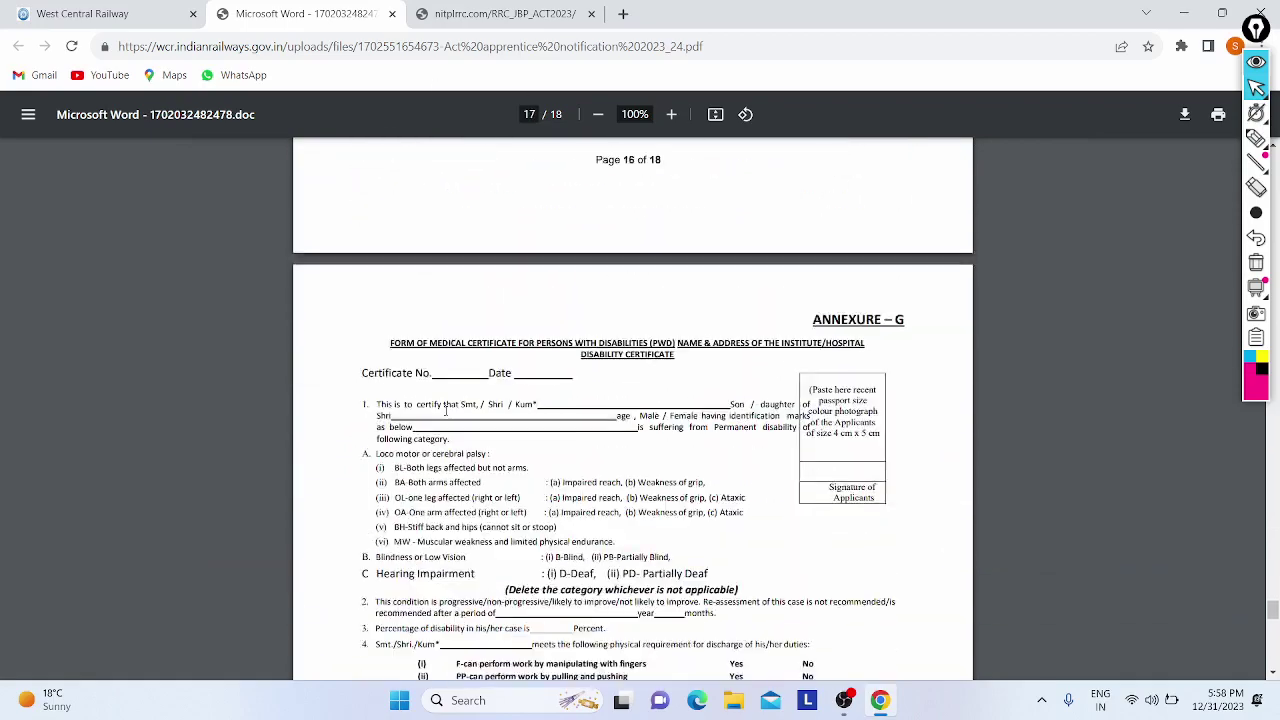
{"action": "scroll", "coordinate": [446, 410], "scroll_direction": "down", "scroll_amount": 10}
{"action": "scroll", "coordinate": [446, 410], "scroll_direction": "down", "scroll_amount": 6}
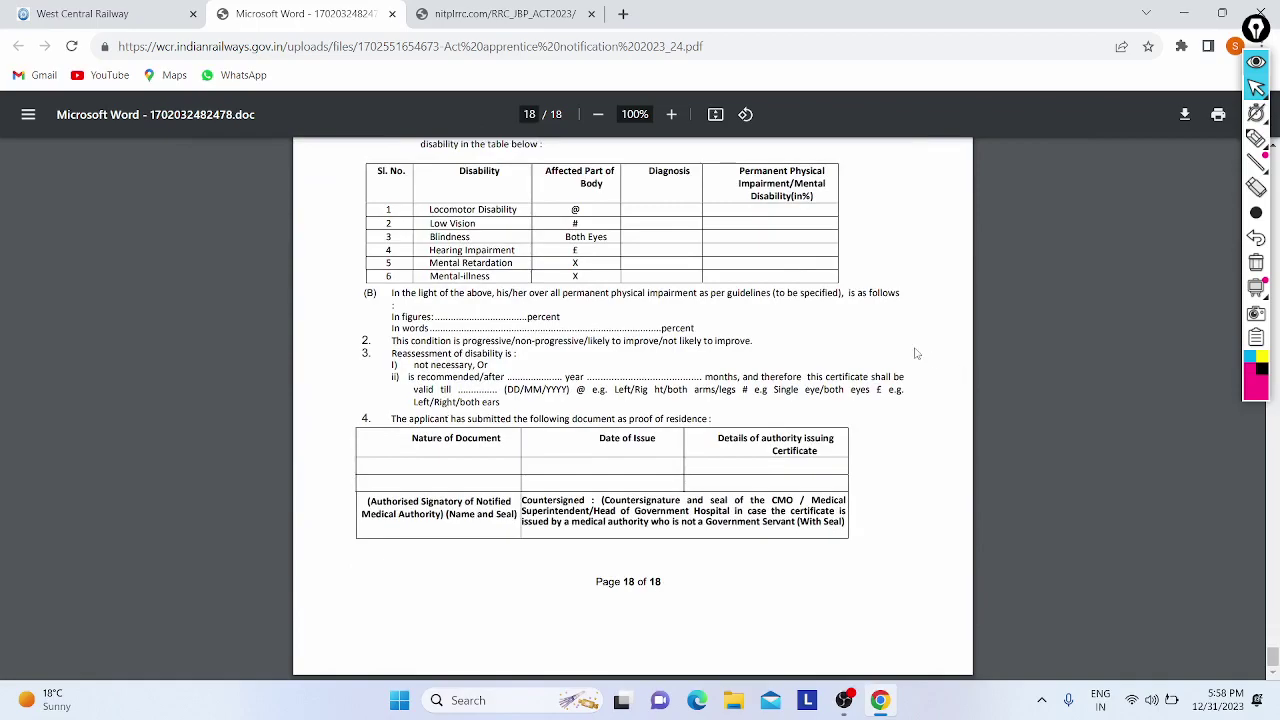
{"action": "key", "text": "Home"}
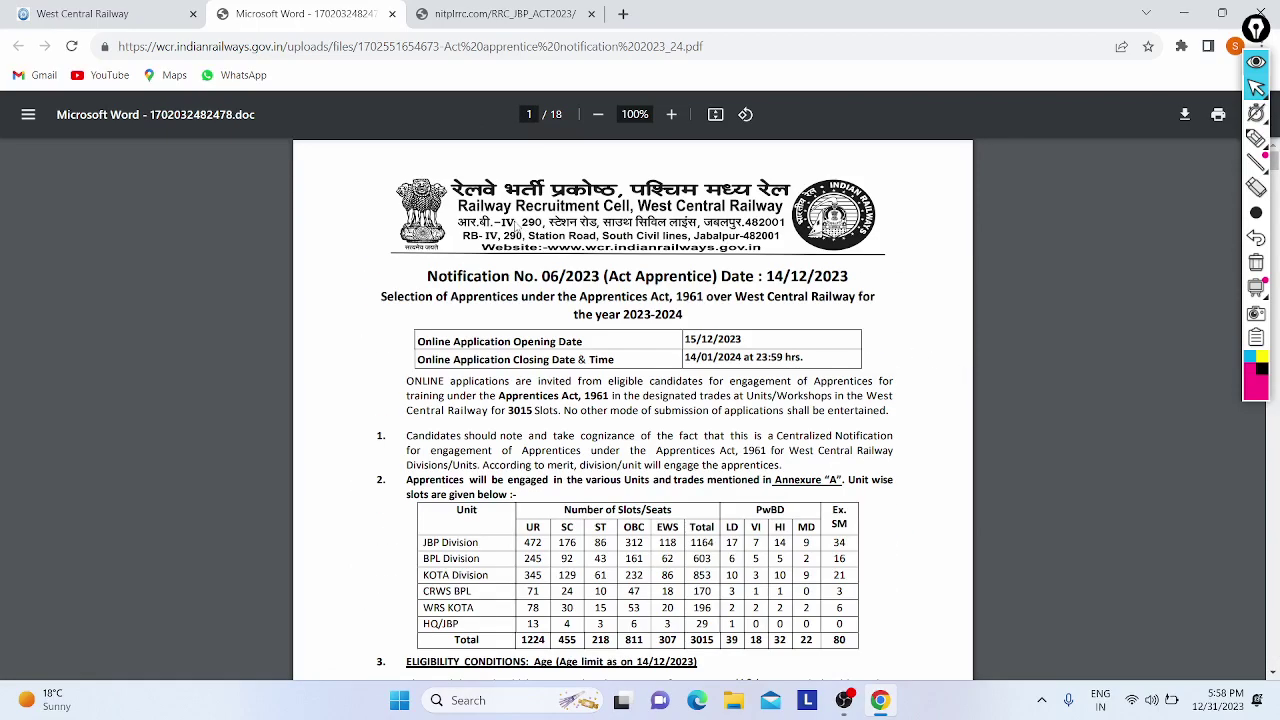
{"action": "scroll", "coordinate": [517, 228], "scroll_direction": "up", "scroll_amount": 1}
Start a New Registration on nitplrrc.com and choose the 09-Carpenter ITI trade.
{"action": "left_click", "coordinate": [505, 13]}
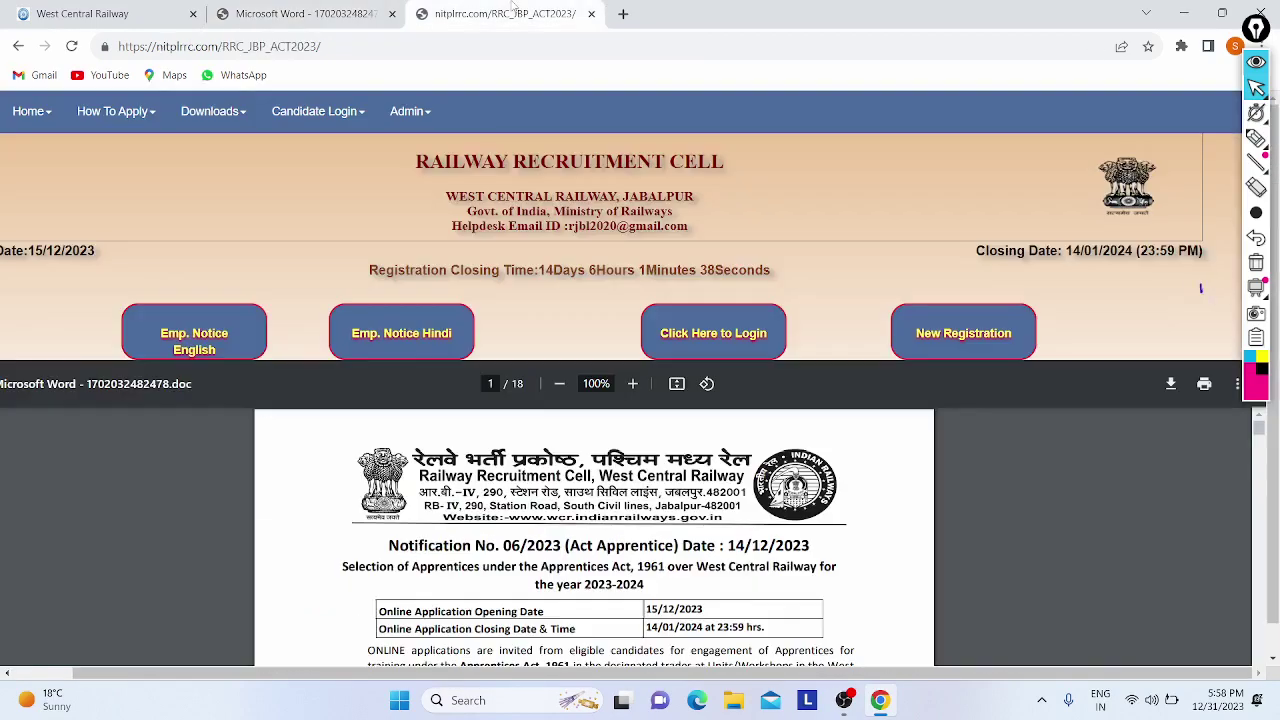
{"action": "left_click", "coordinate": [930, 340]}
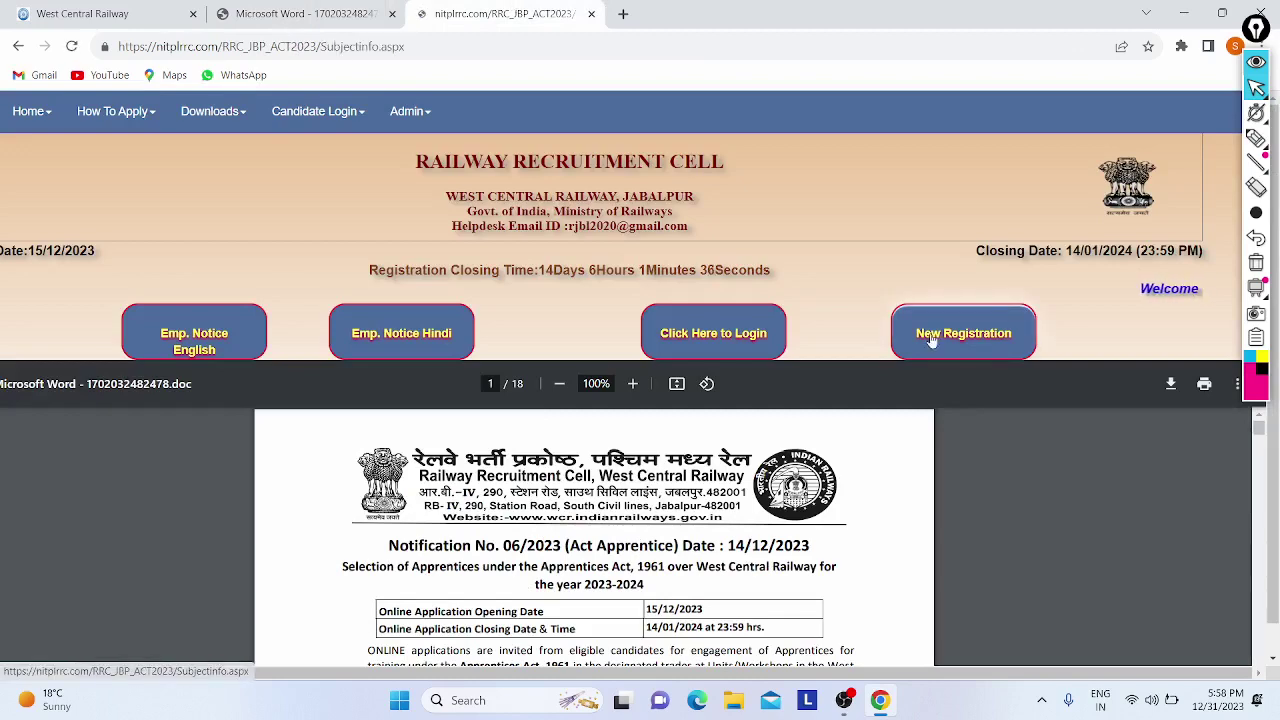
{"action": "left_click", "coordinate": [537, 262]}
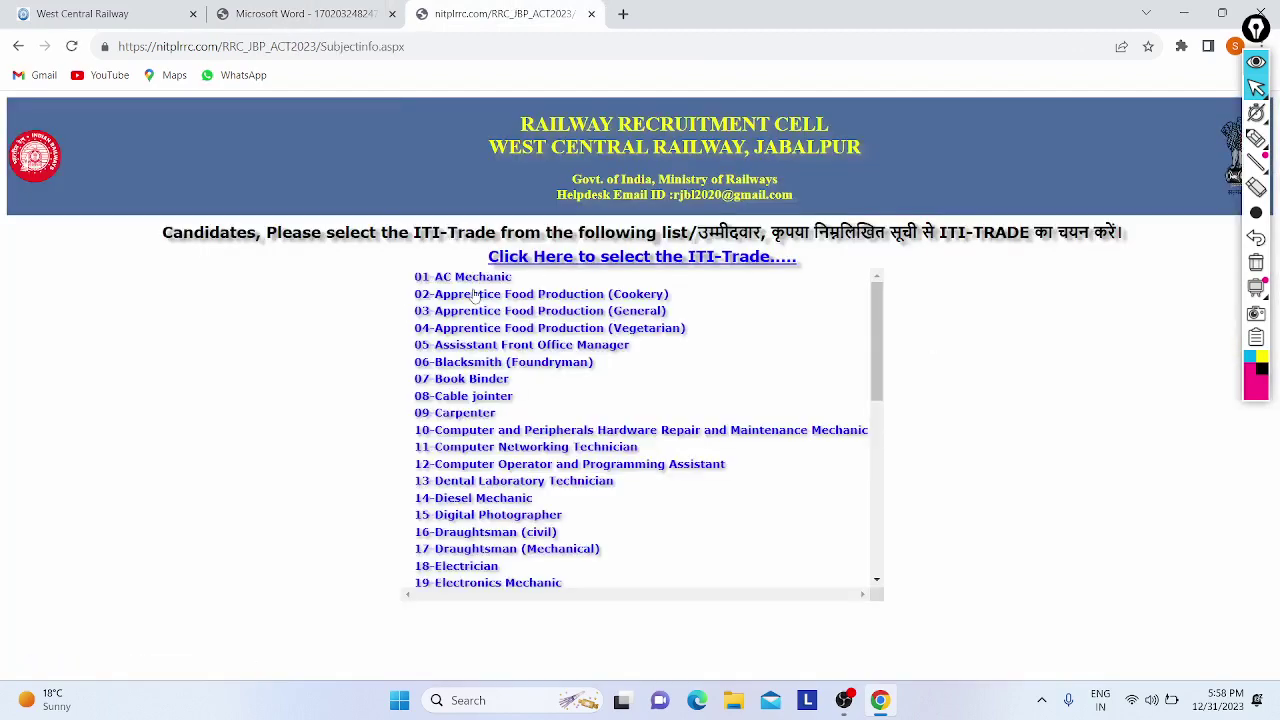
{"action": "left_click", "coordinate": [463, 413]}
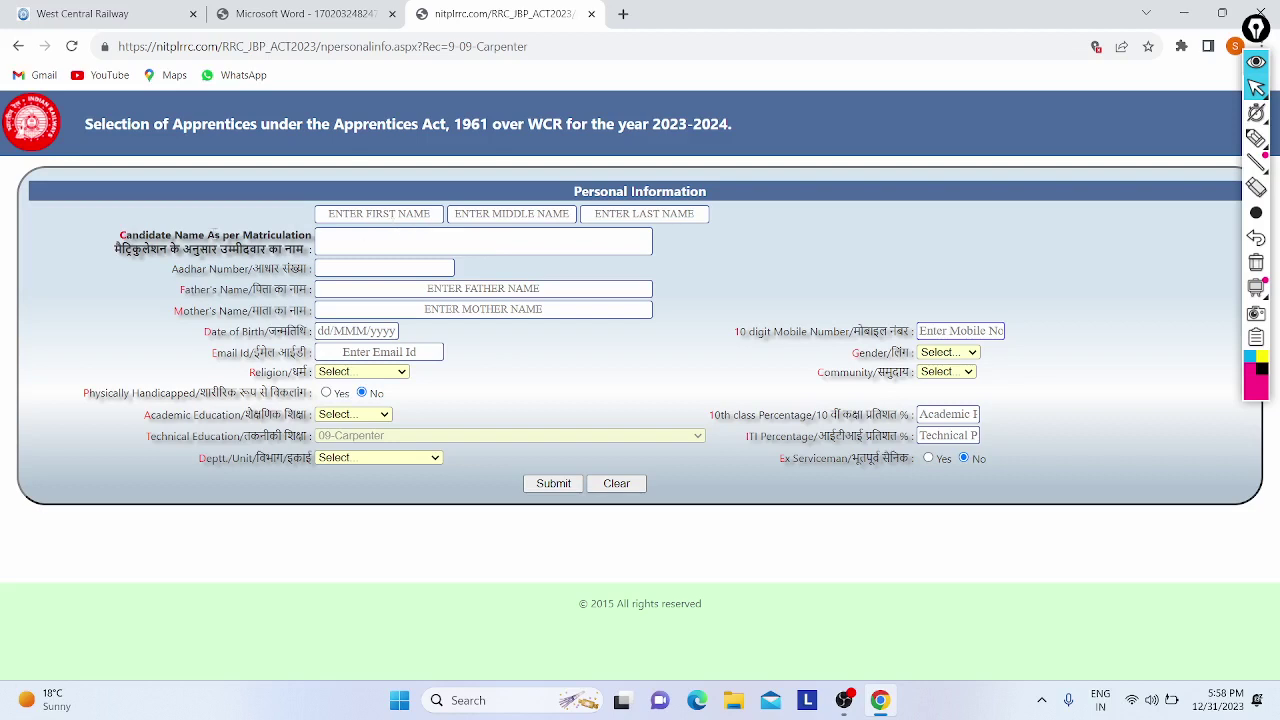
Enter the candidate's name, then the father's and mother's names in capitals.
{"action": "left_click", "coordinate": [363, 243]}
{"action": "type", "text": "SORAV"}
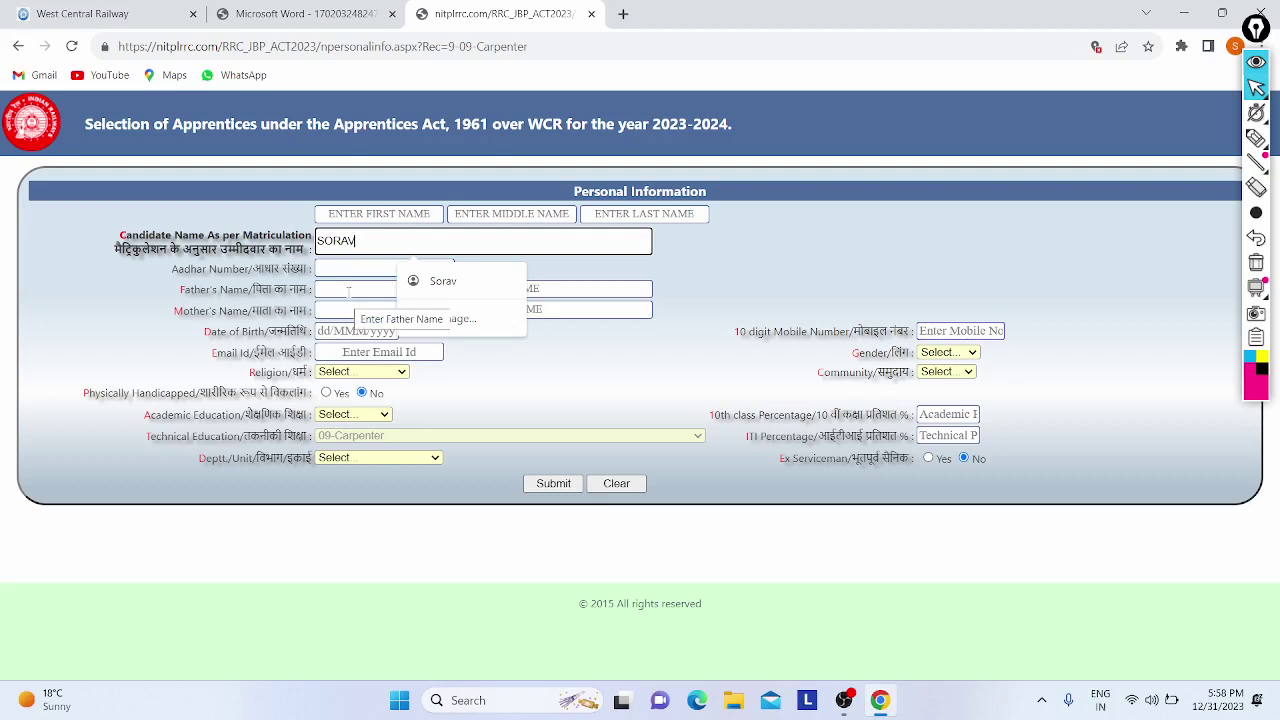
{"action": "left_click", "coordinate": [576, 289]}
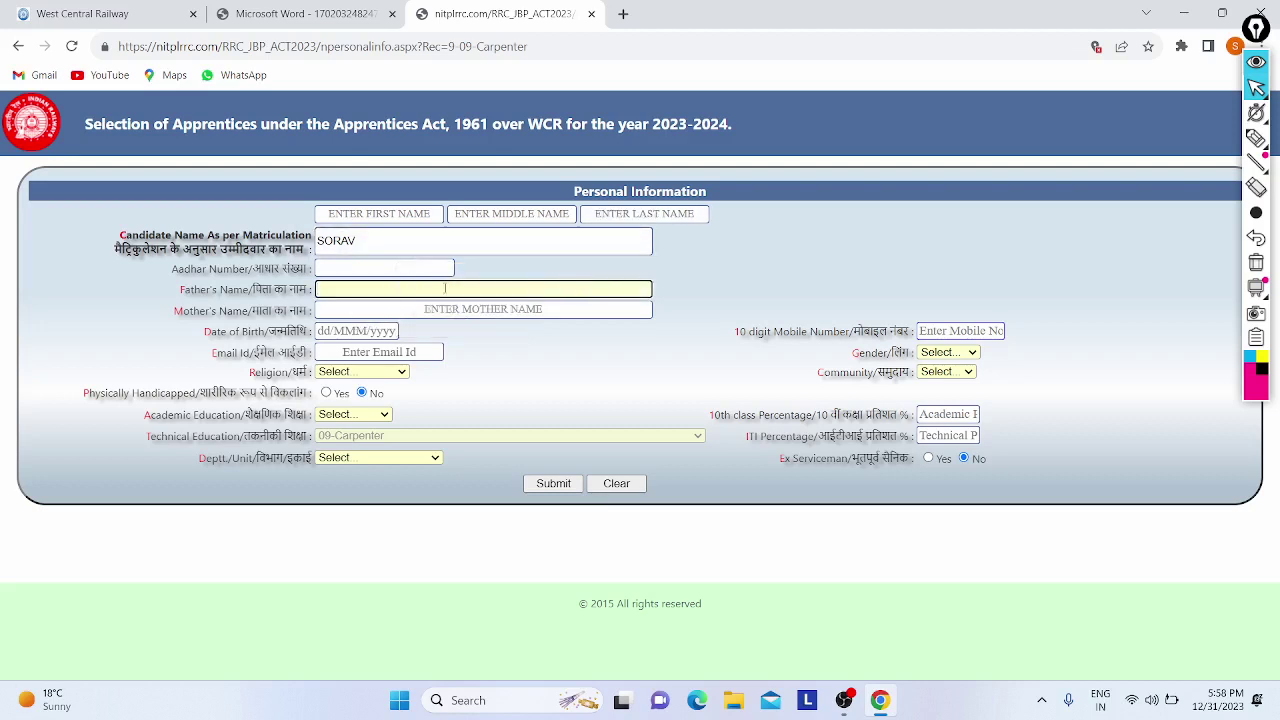
{"action": "key", "text": "Caps_Lock"}
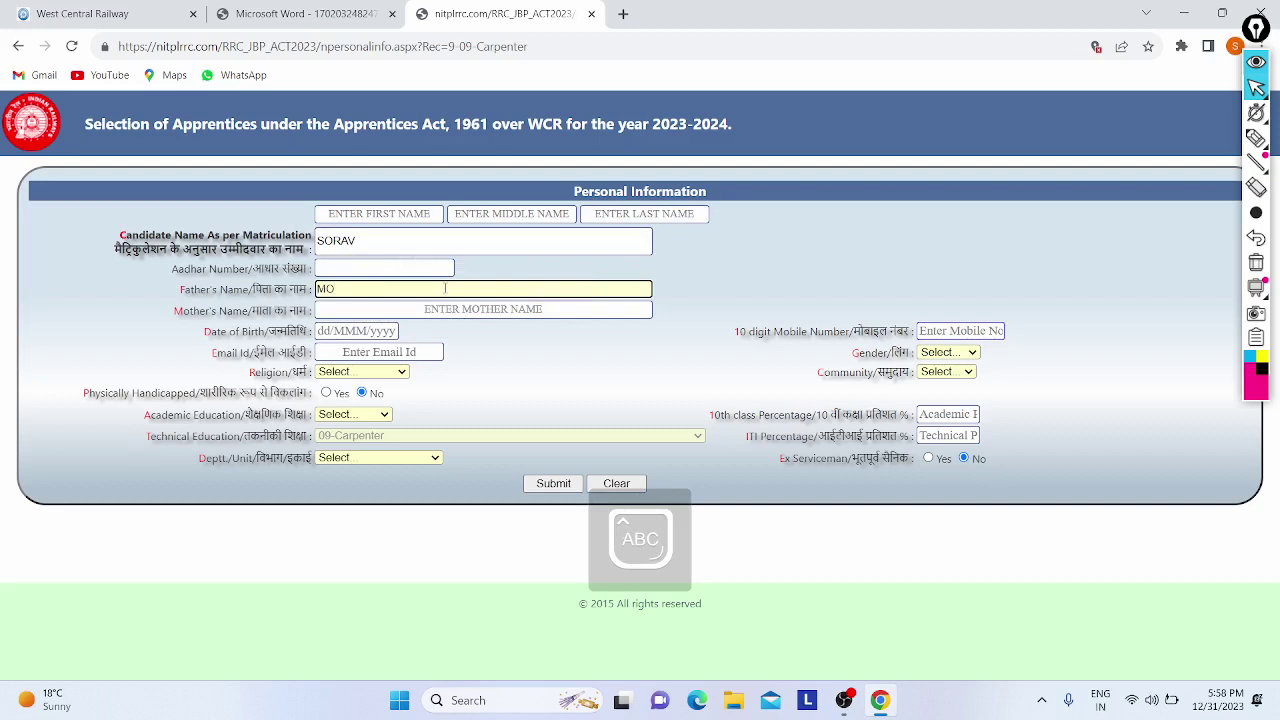
{"action": "left_click", "coordinate": [395, 313]}
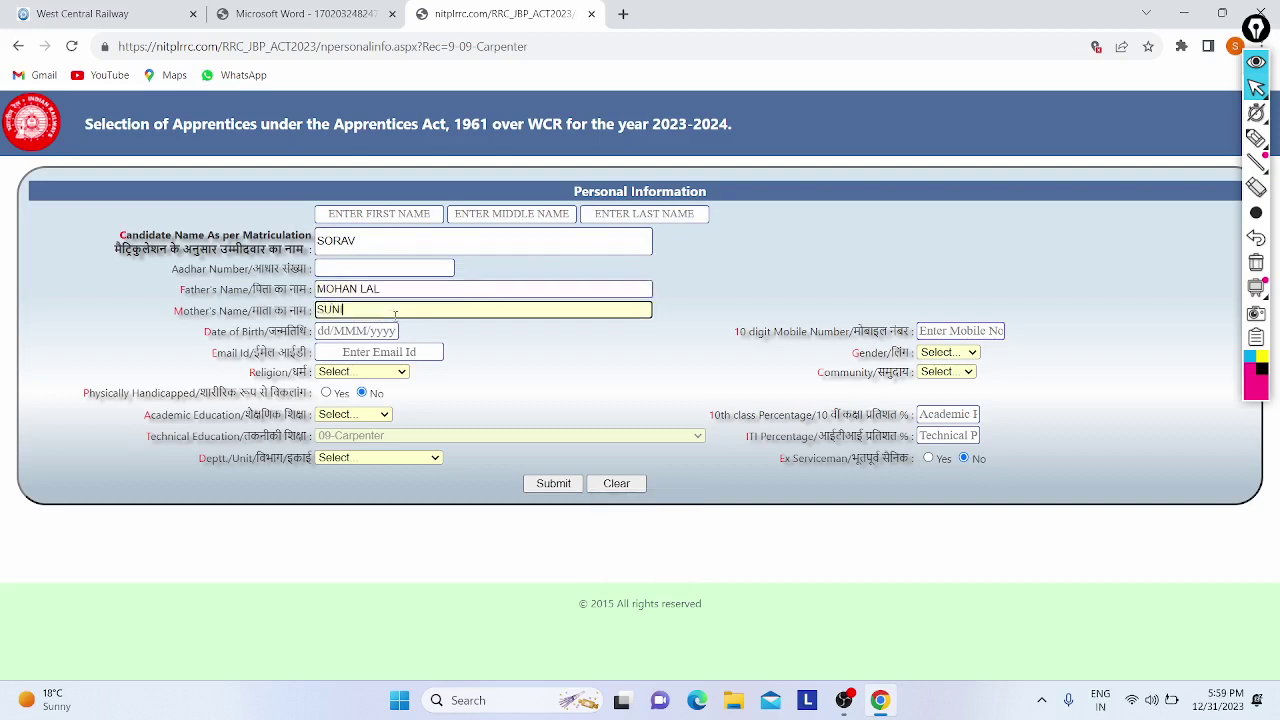
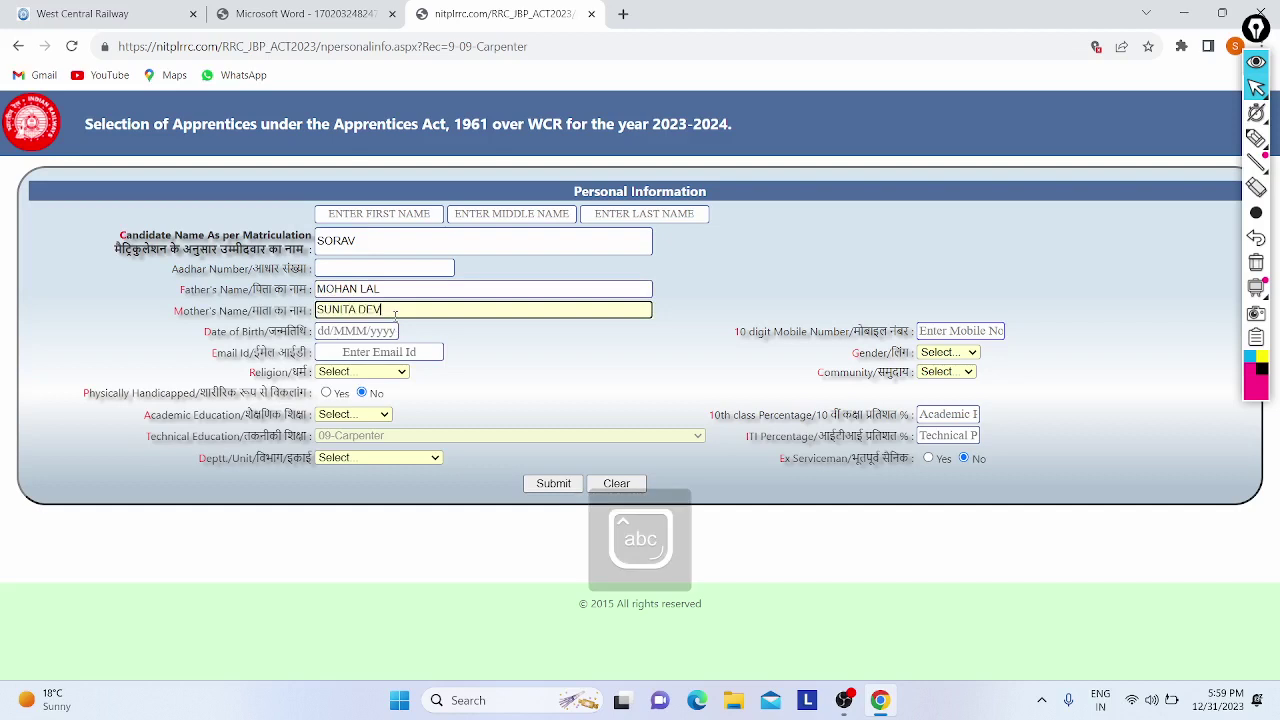
{"action": "left_click", "coordinate": [328, 333]}
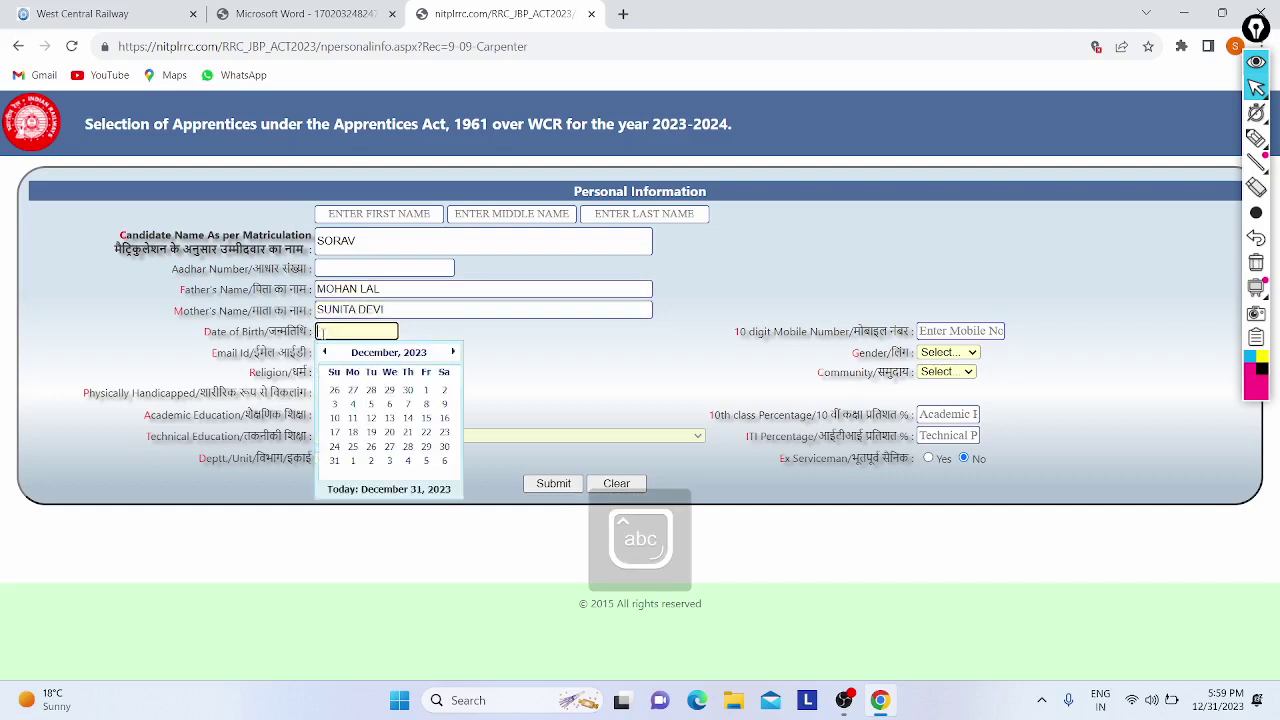
{"action": "left_click", "coordinate": [410, 353]}
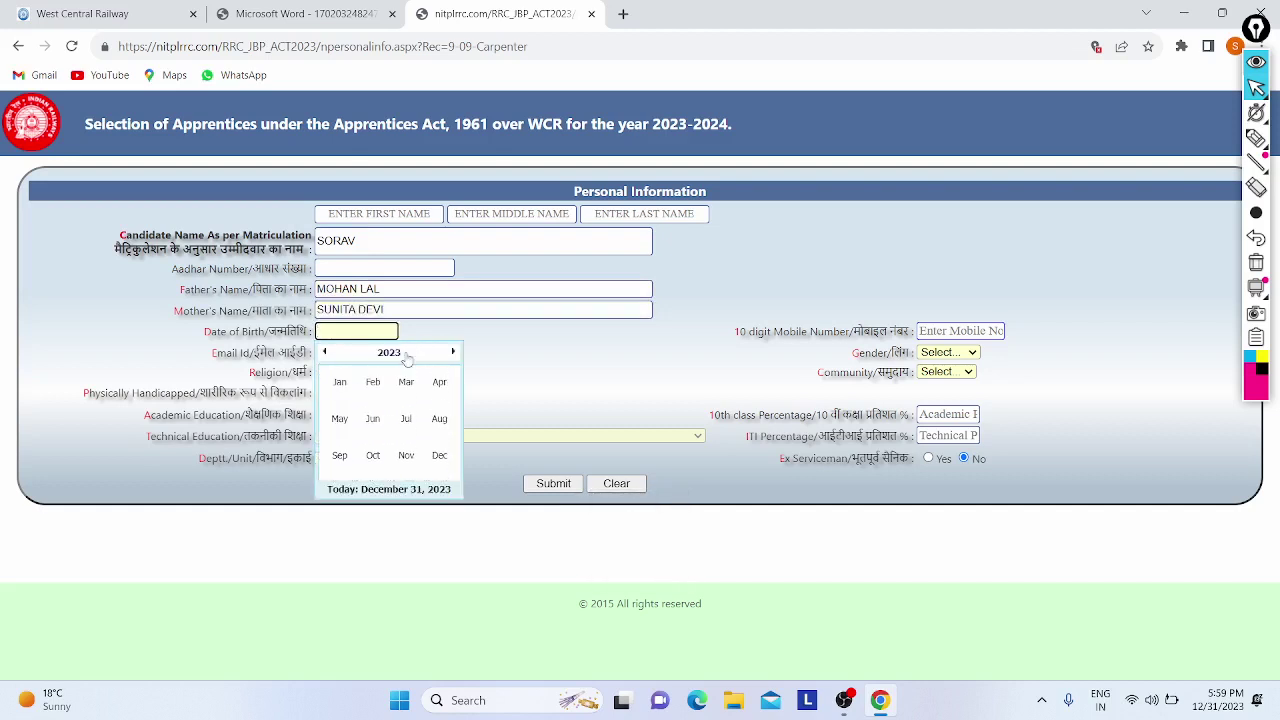
{"action": "left_click", "coordinate": [371, 456]}
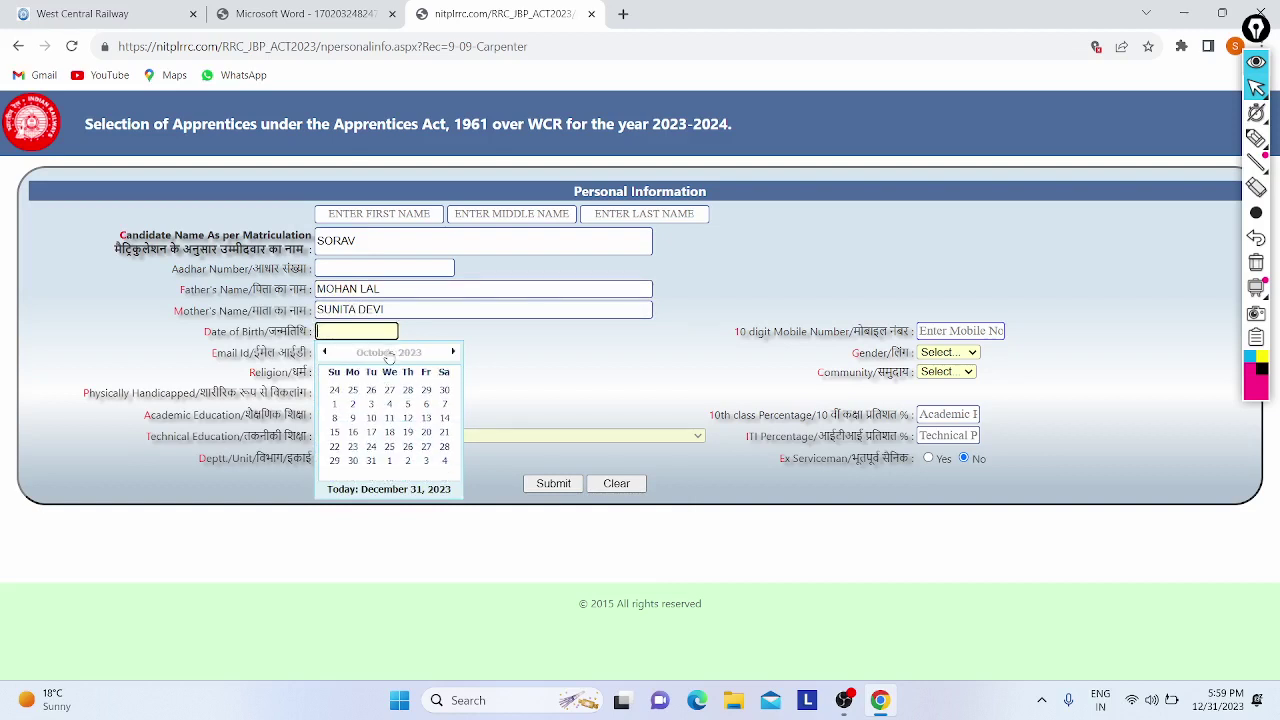
{"action": "left_click", "coordinate": [408, 354]}
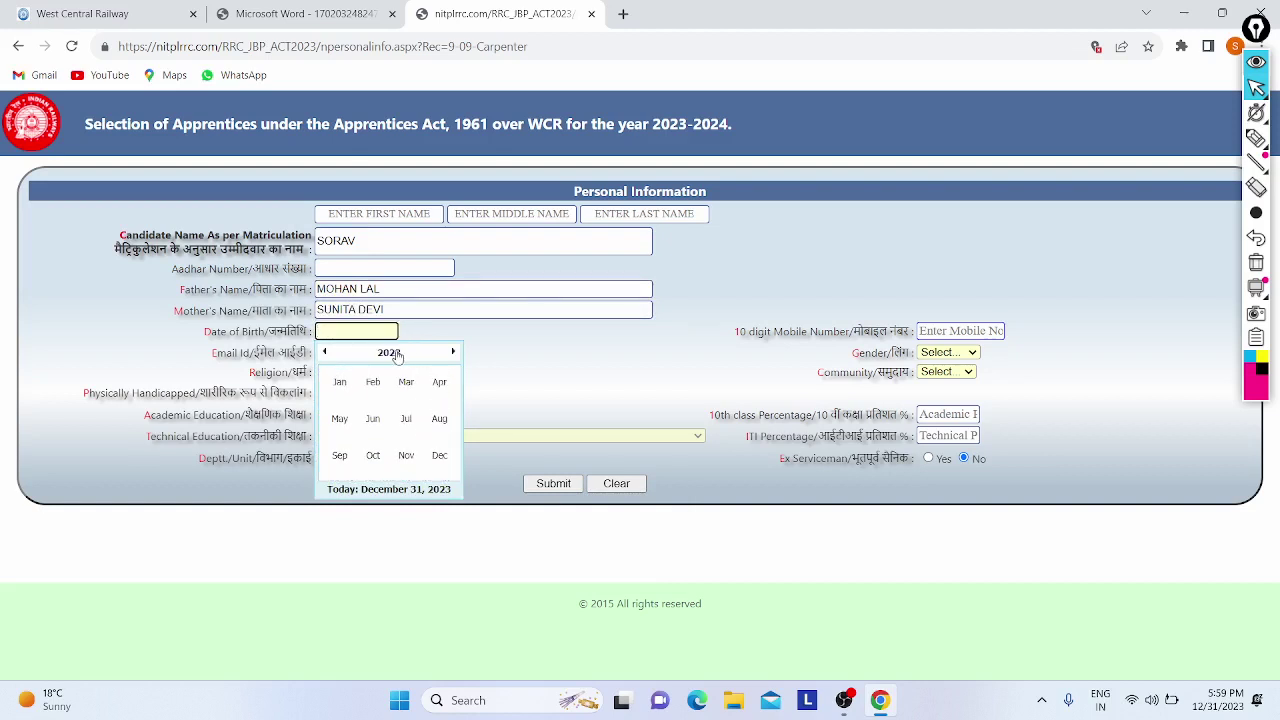
{"action": "left_click", "coordinate": [396, 354]}
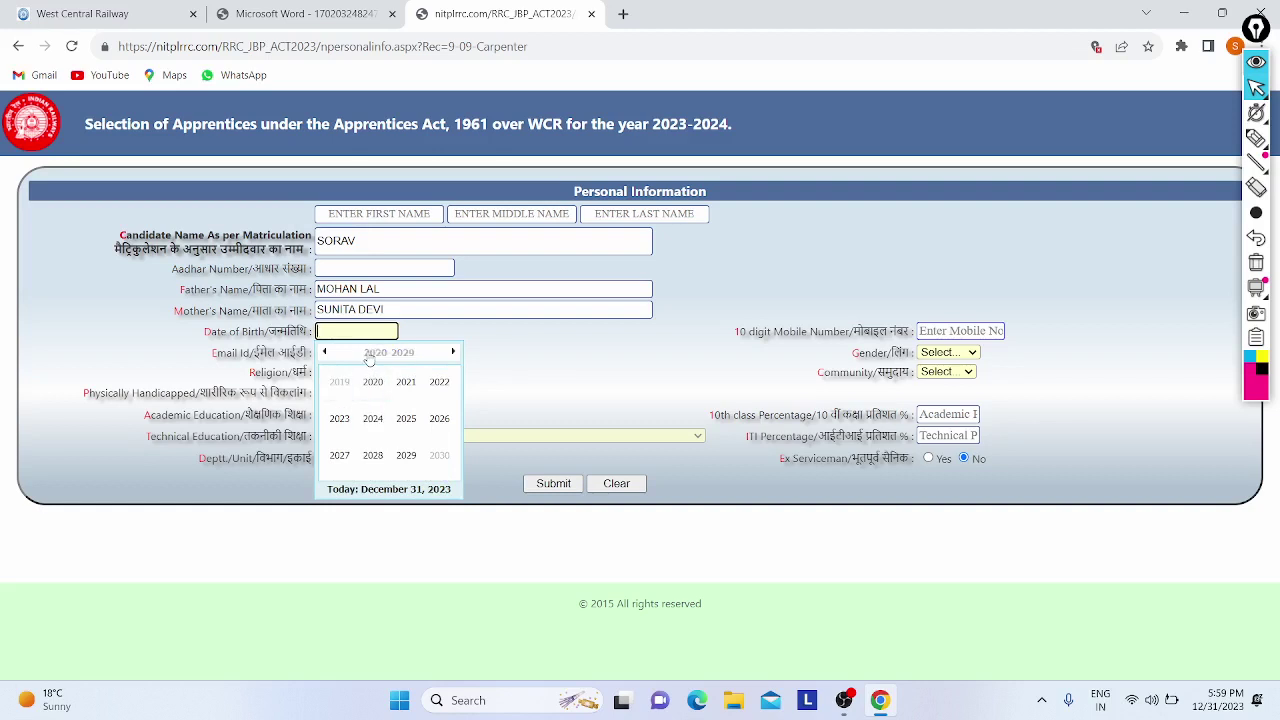
{"action": "left_click", "coordinate": [325, 355]}
{"action": "left_click", "coordinate": [325, 355]}
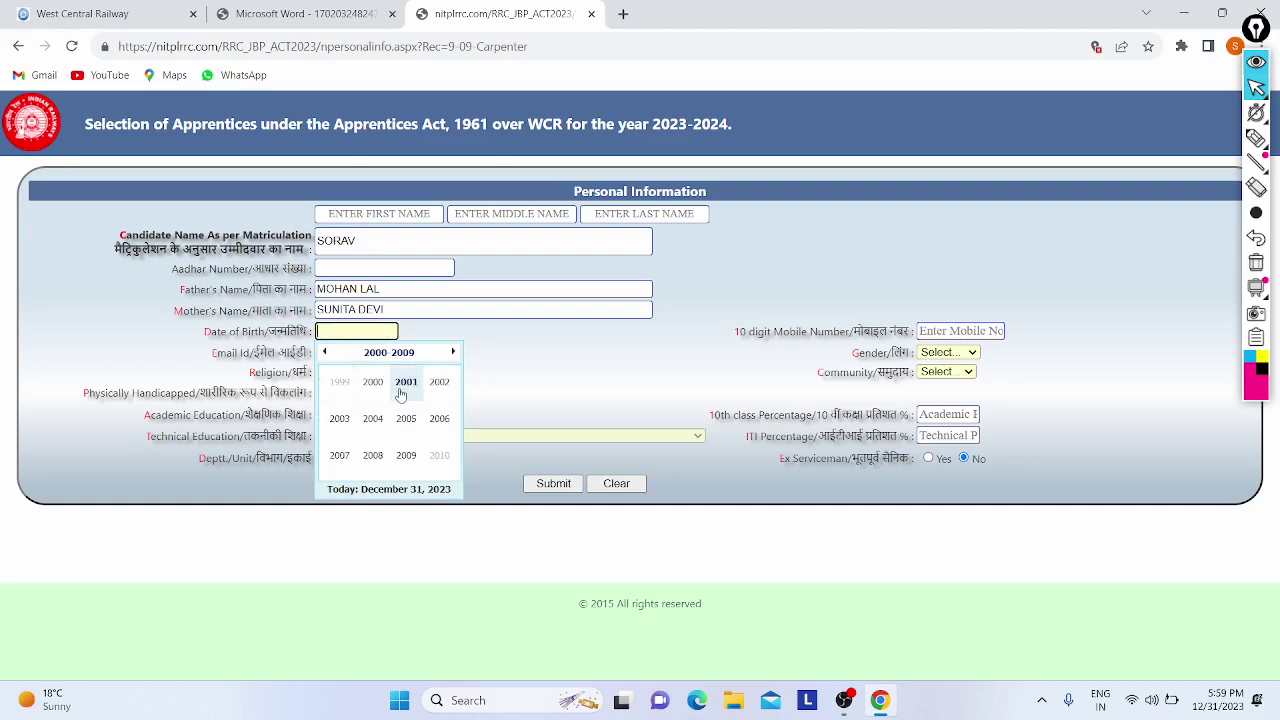
{"action": "left_click", "coordinate": [339, 418]}
{"action": "left_click", "coordinate": [369, 422]}
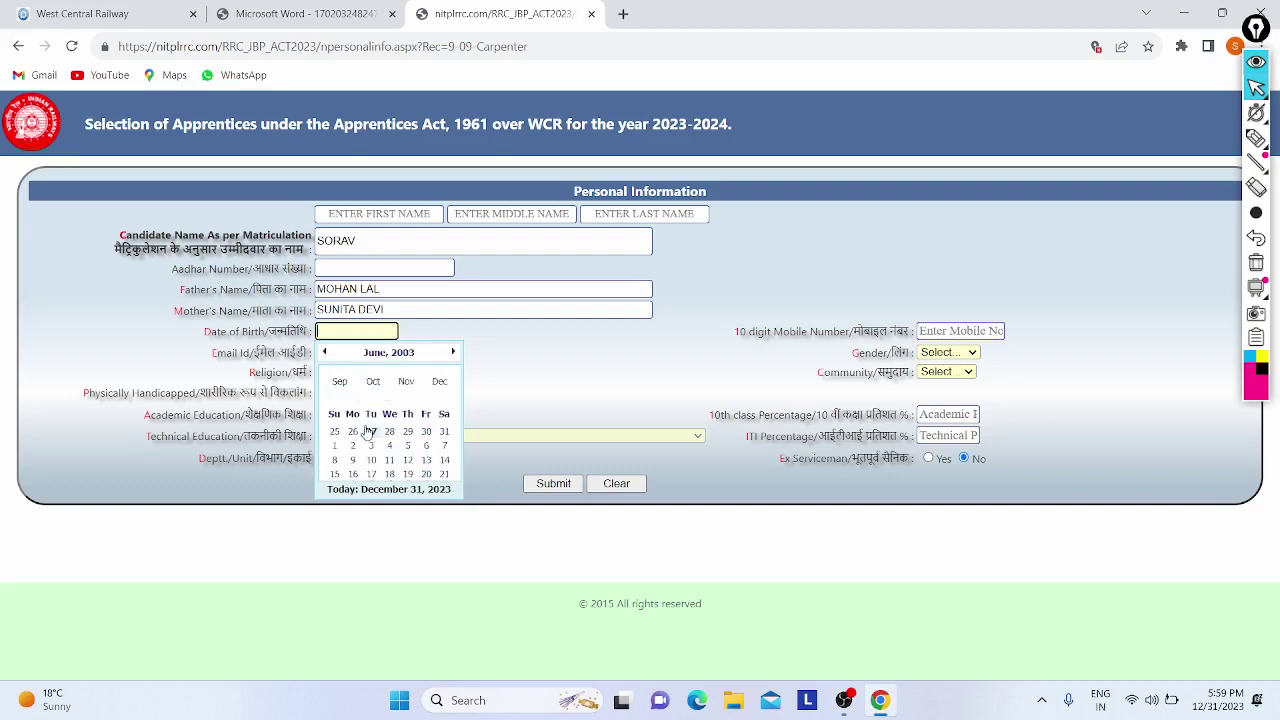
{"action": "left_click", "coordinate": [356, 420]}
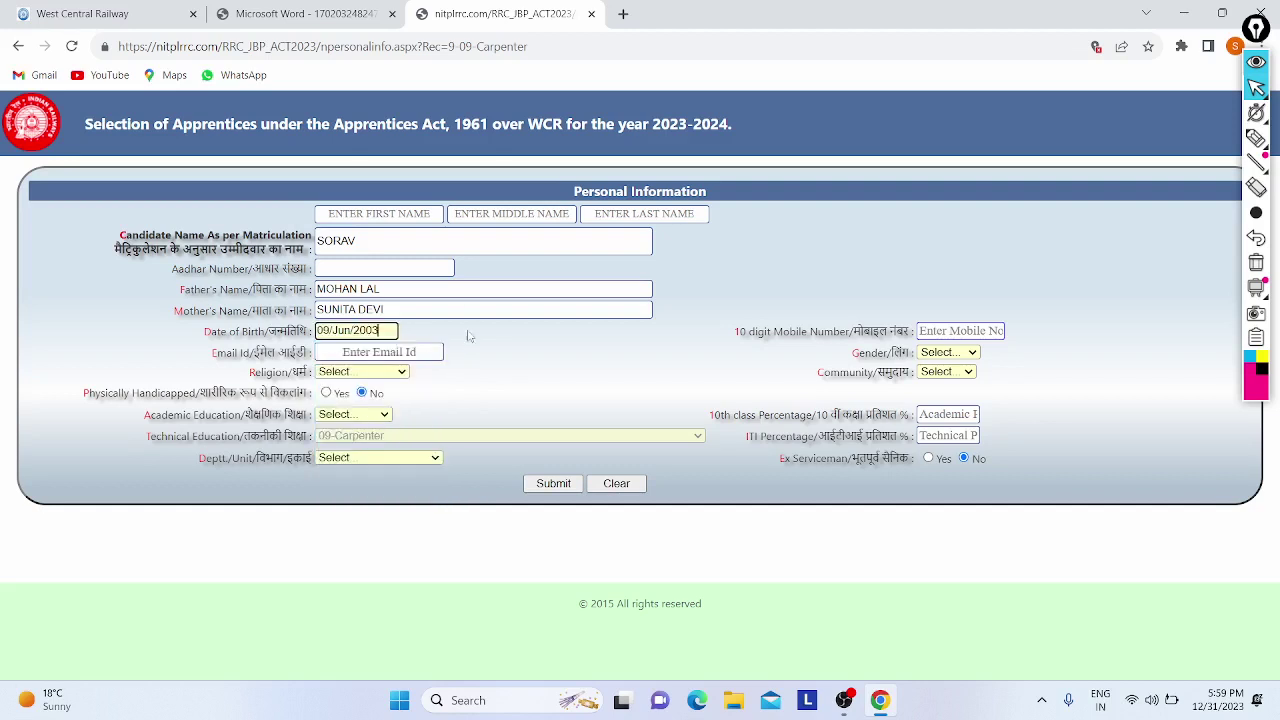
{"action": "left_click", "coordinate": [362, 355]}
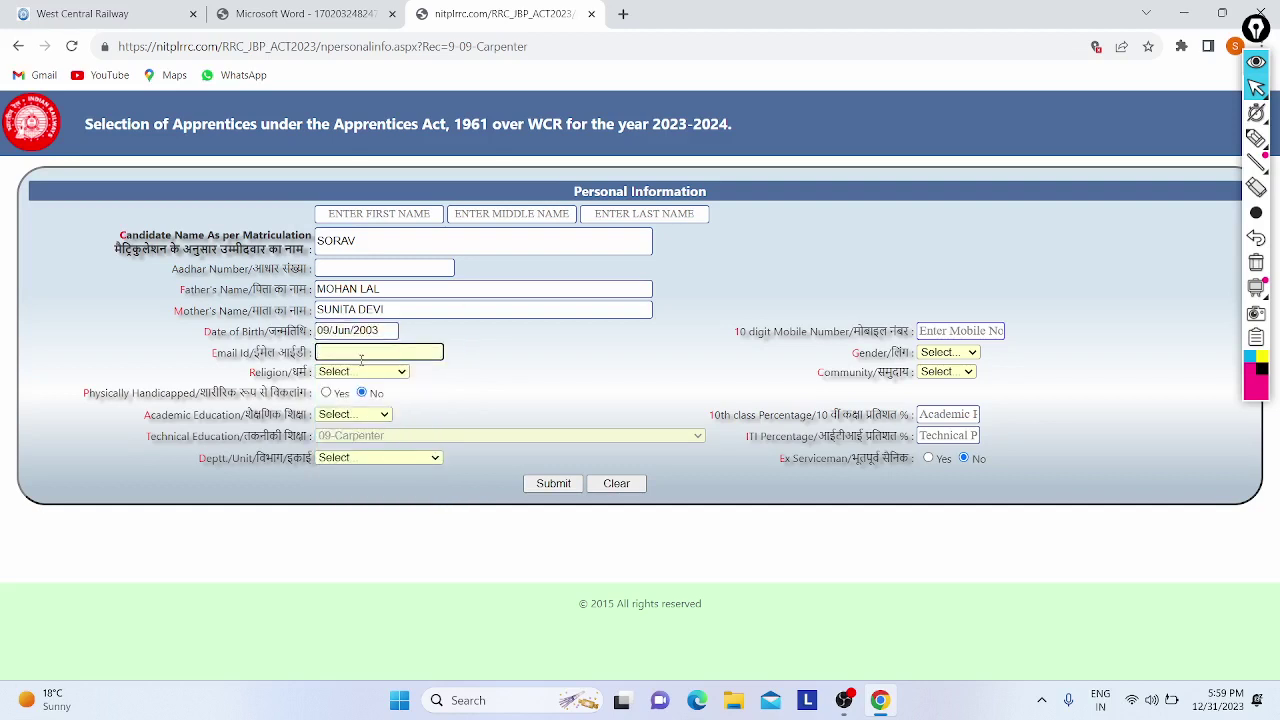
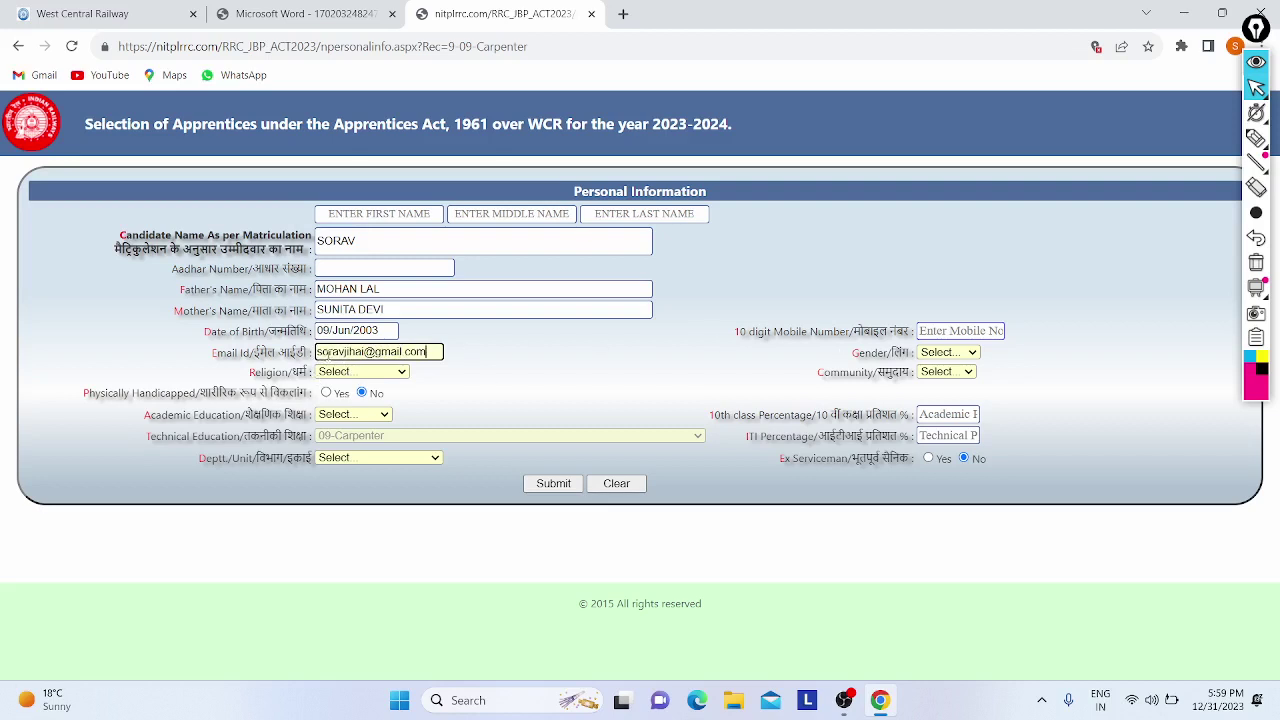
Enter the candidate's email address and set religion to HINDU.
{"action": "left_click", "coordinate": [367, 373]}
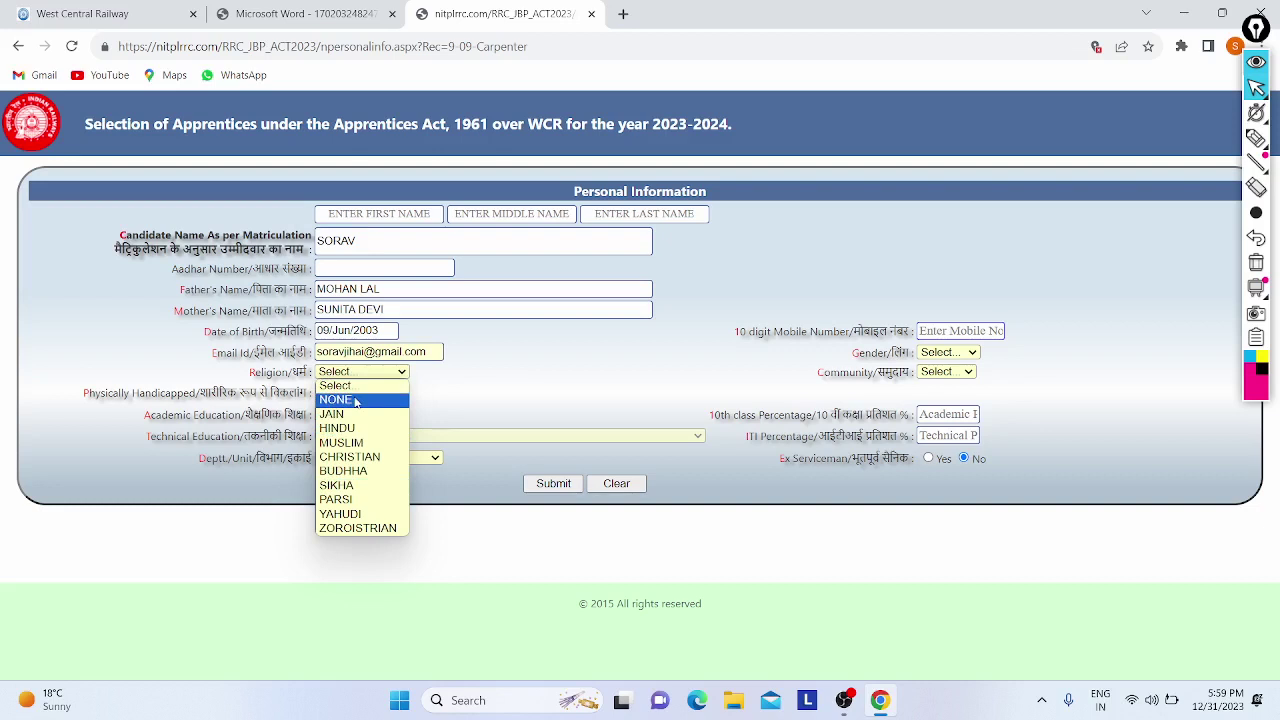
{"action": "left_click", "coordinate": [352, 429]}
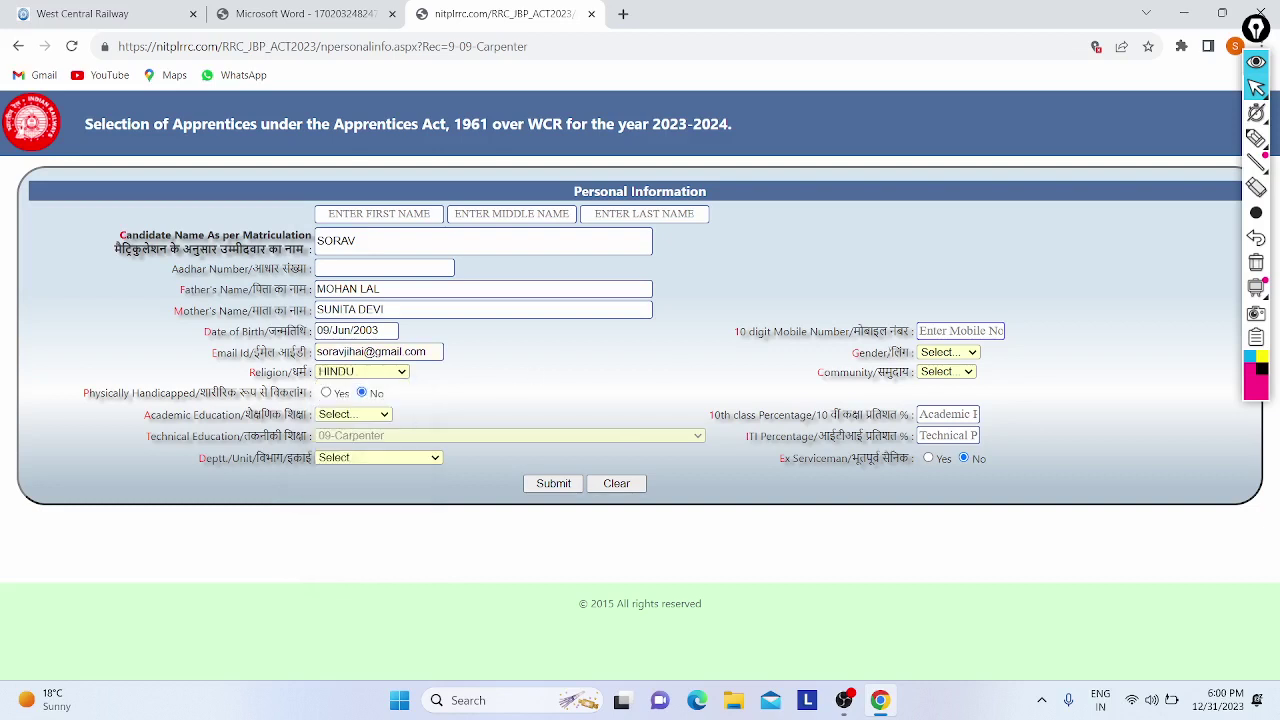
Enter the candidate's mobile number, correcting a mistyped digit.
{"action": "left_click", "coordinate": [950, 334]}
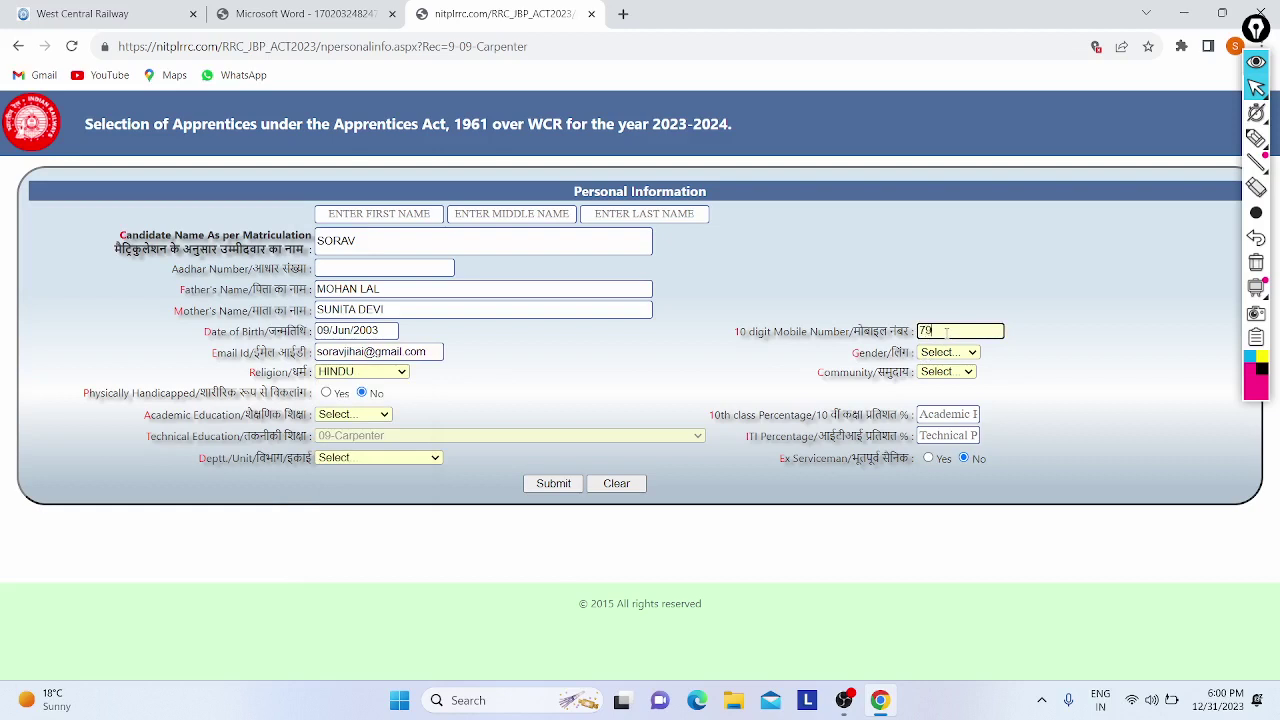
Set gender to MALE, community to UR, and academic education to SSC (10 th).
{"action": "left_click", "coordinate": [947, 355]}
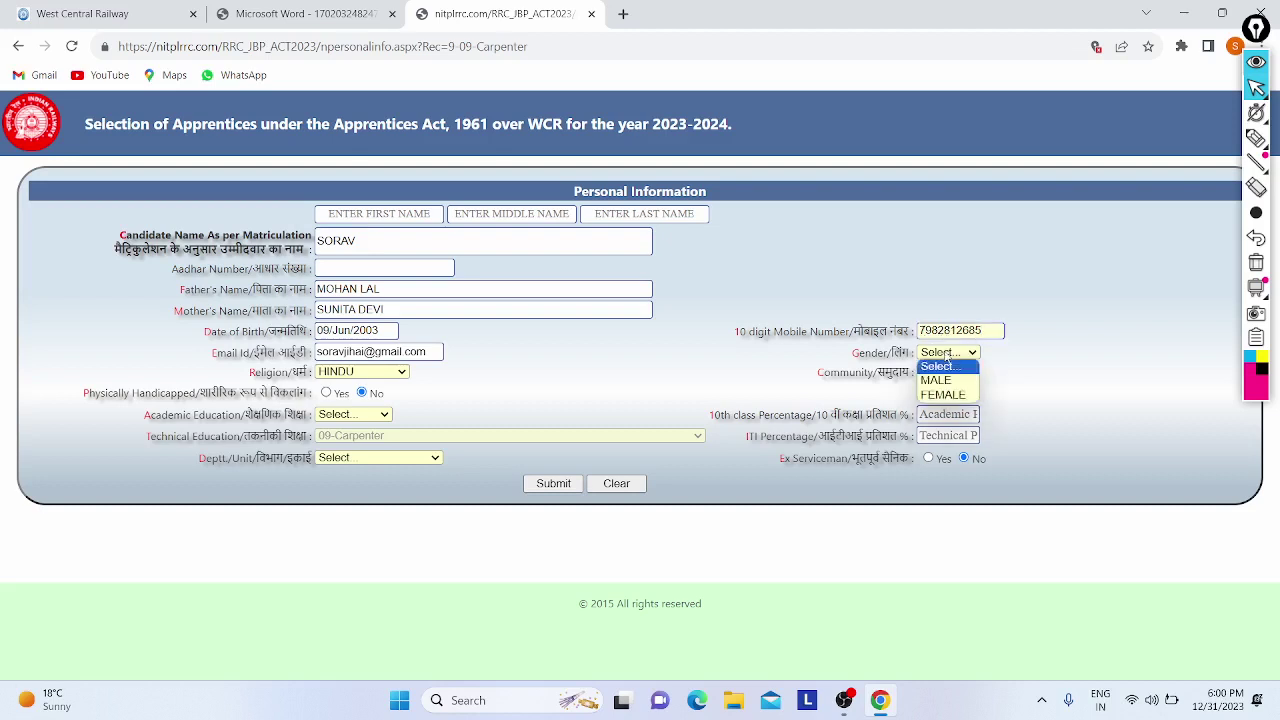
{"action": "left_click", "coordinate": [937, 380]}
{"action": "left_click", "coordinate": [940, 373]}
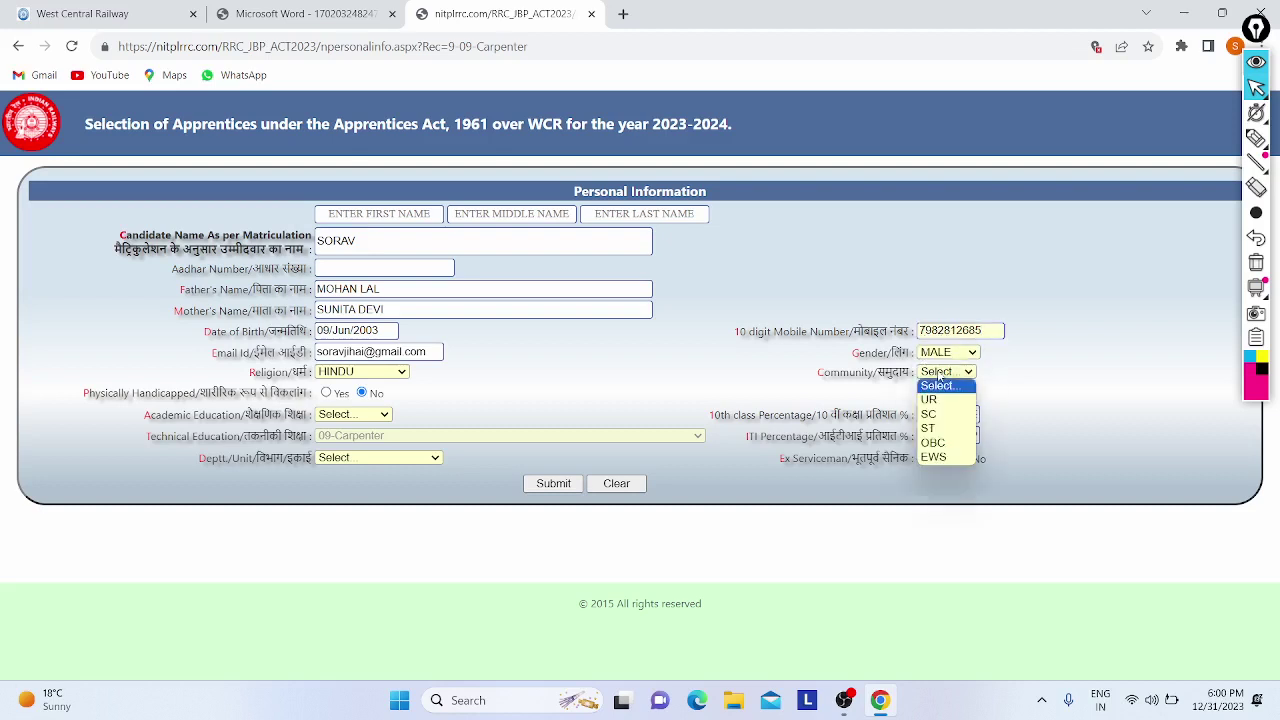
{"action": "left_click", "coordinate": [940, 401]}
{"action": "left_click", "coordinate": [932, 374]}
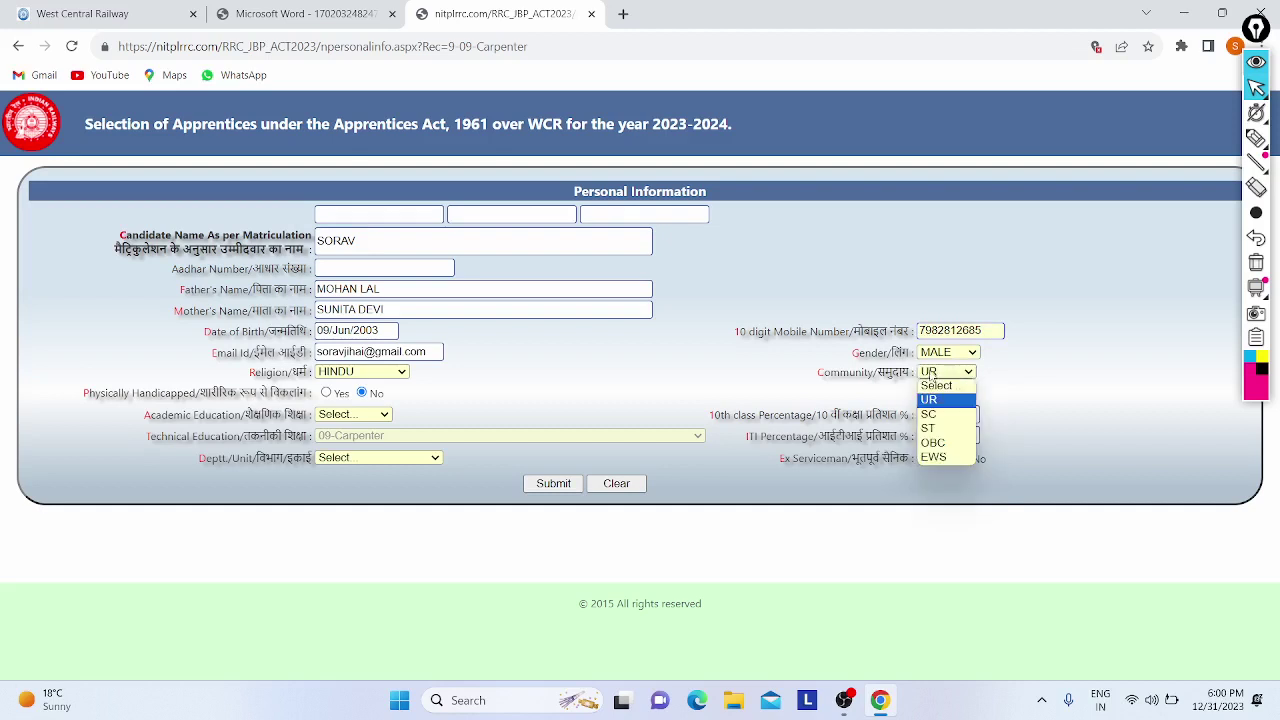
{"action": "left_click", "coordinate": [664, 399]}
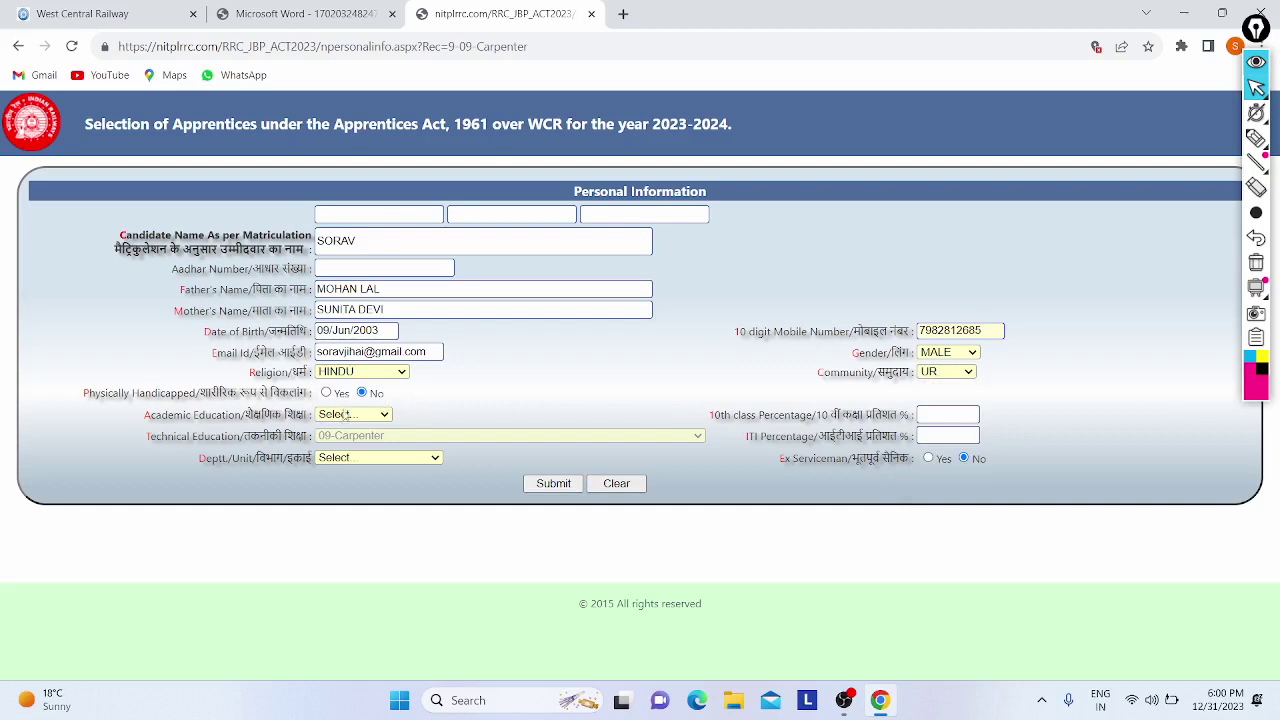
{"action": "left_click", "coordinate": [346, 415]}
{"action": "left_click", "coordinate": [345, 444]}
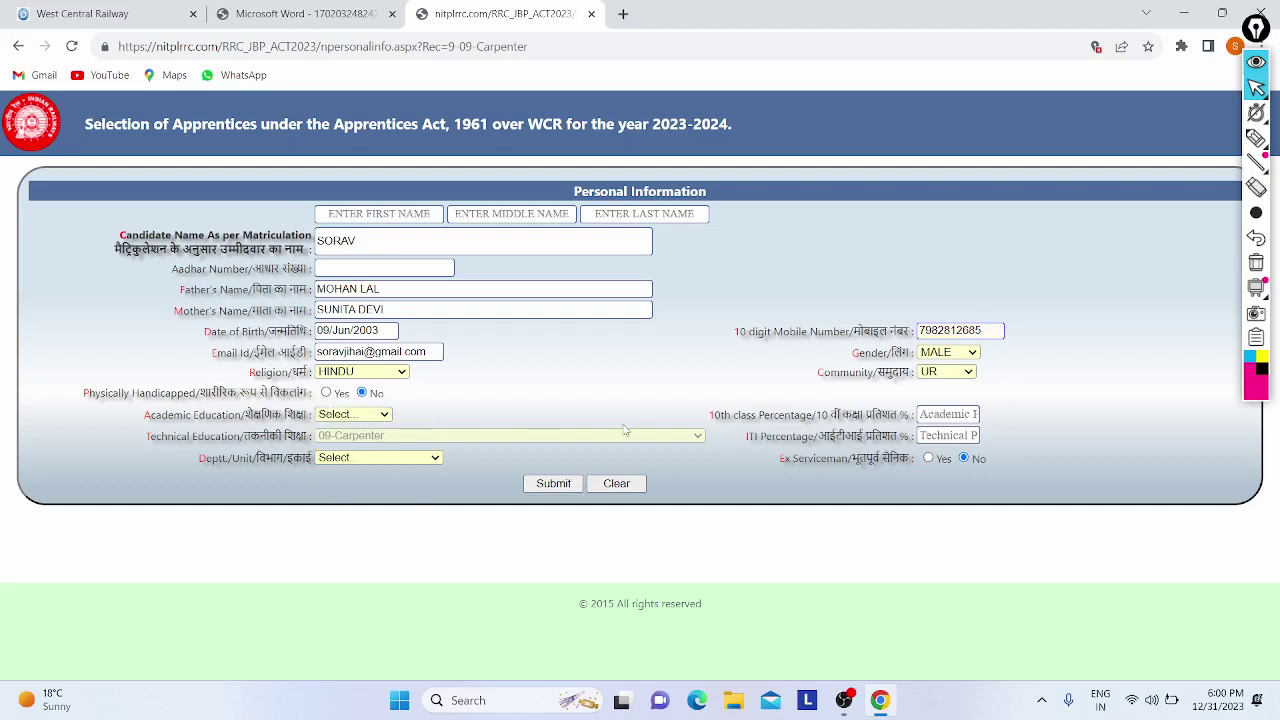
Confirm SSC (10 th) education and enter 87 for 10th and 86 for ITI percentage.
{"action": "left_click", "coordinate": [346, 414]}
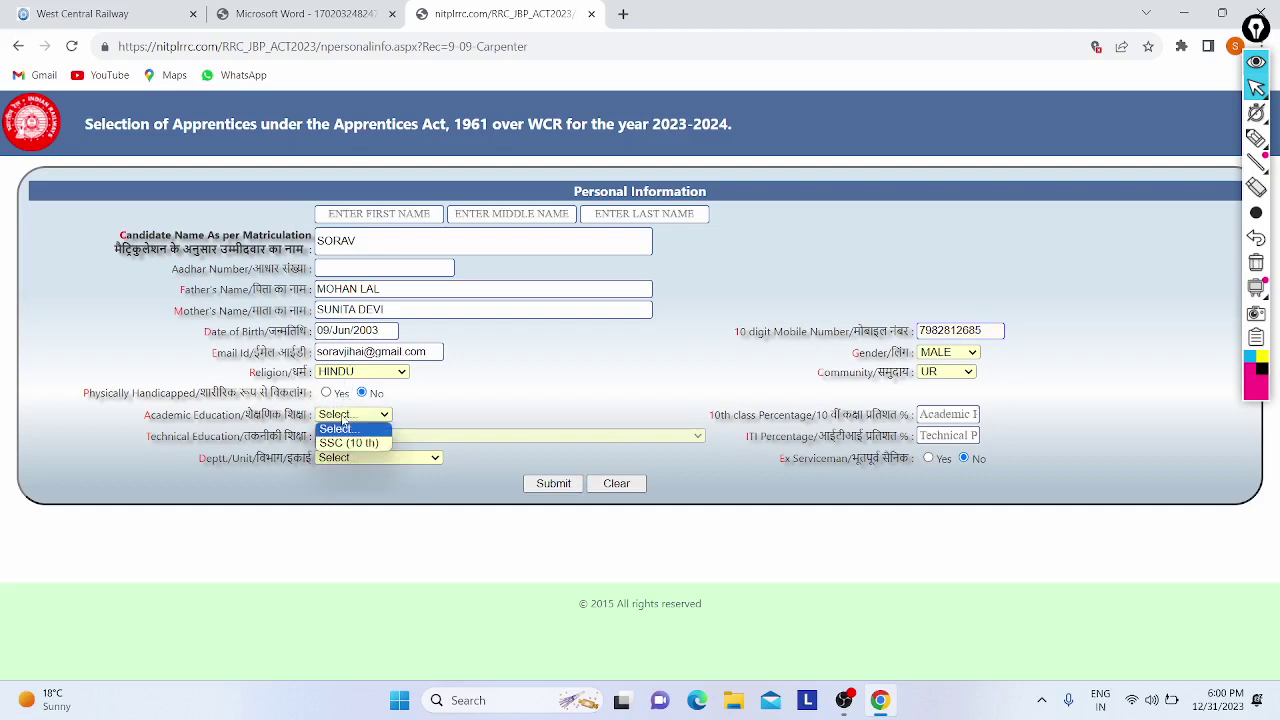
{"action": "left_click", "coordinate": [343, 445]}
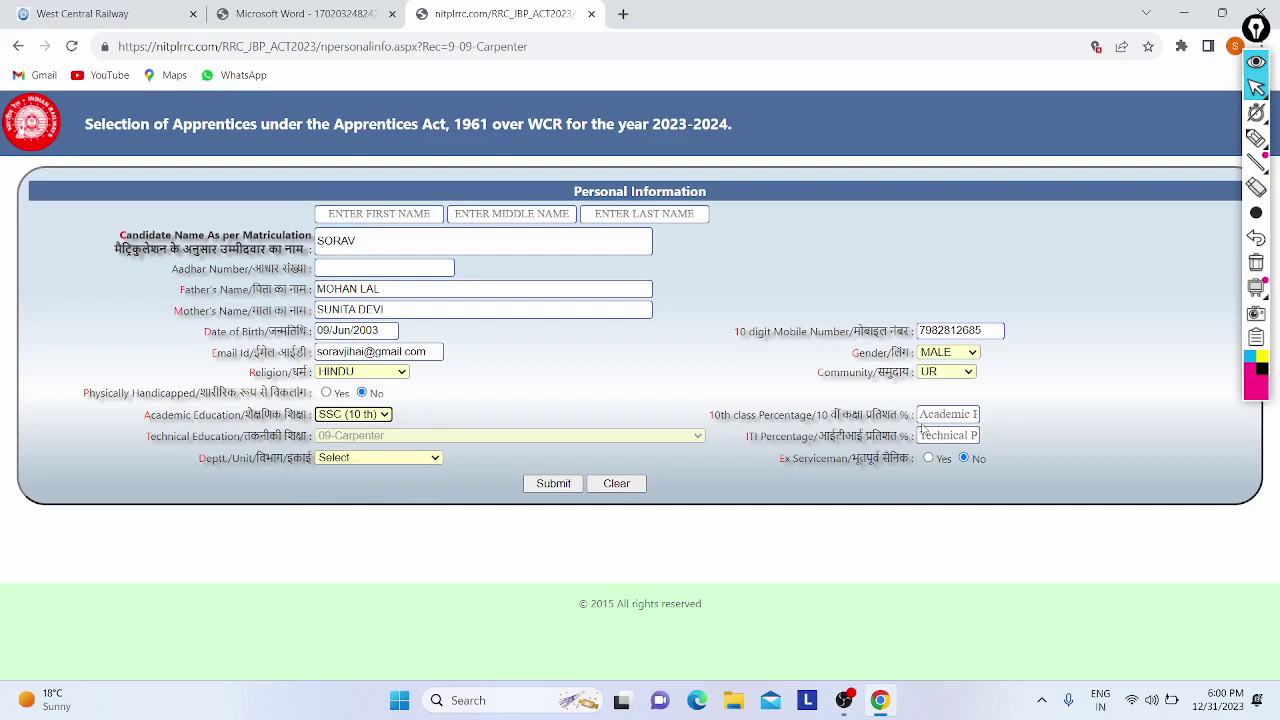
{"action": "left_click", "coordinate": [942, 414]}
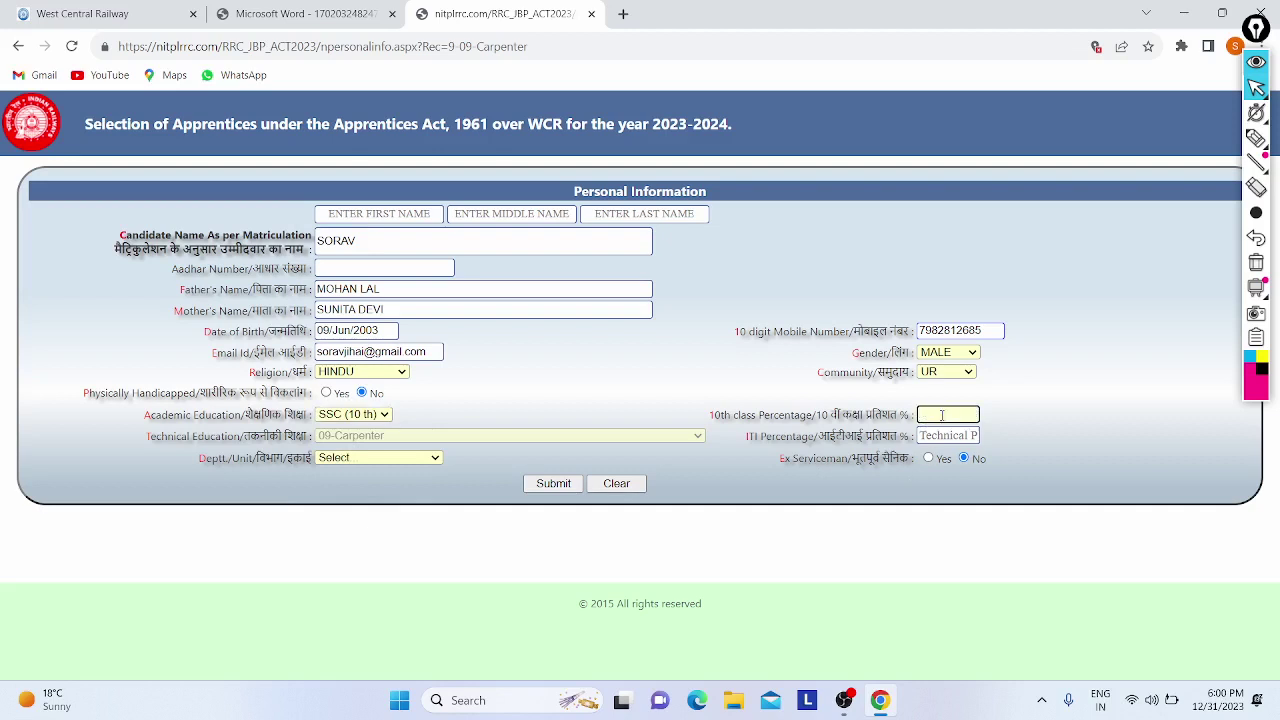
{"action": "type", "text": "87"}
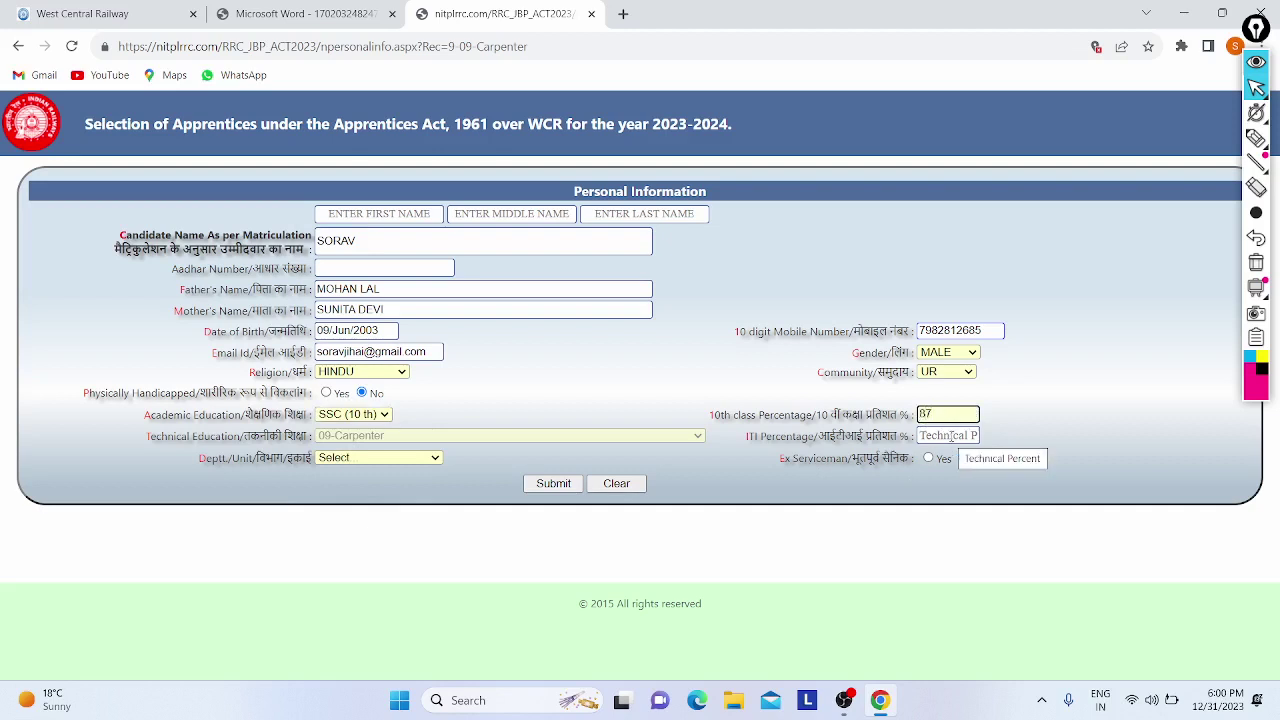
{"action": "left_click", "coordinate": [950, 435]}
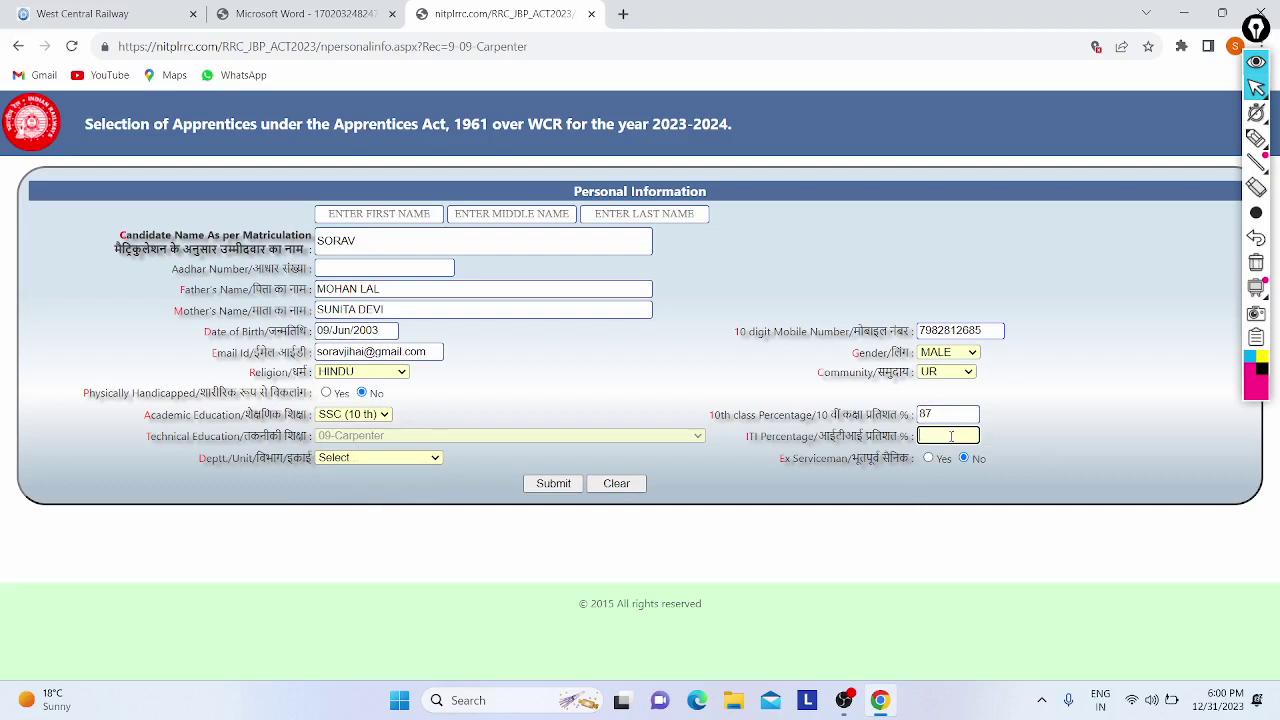
{"action": "type", "text": "86"}
Select JABALPUR DIVISION as Deptt./Unit and submit the form.
{"action": "left_click", "coordinate": [339, 461]}
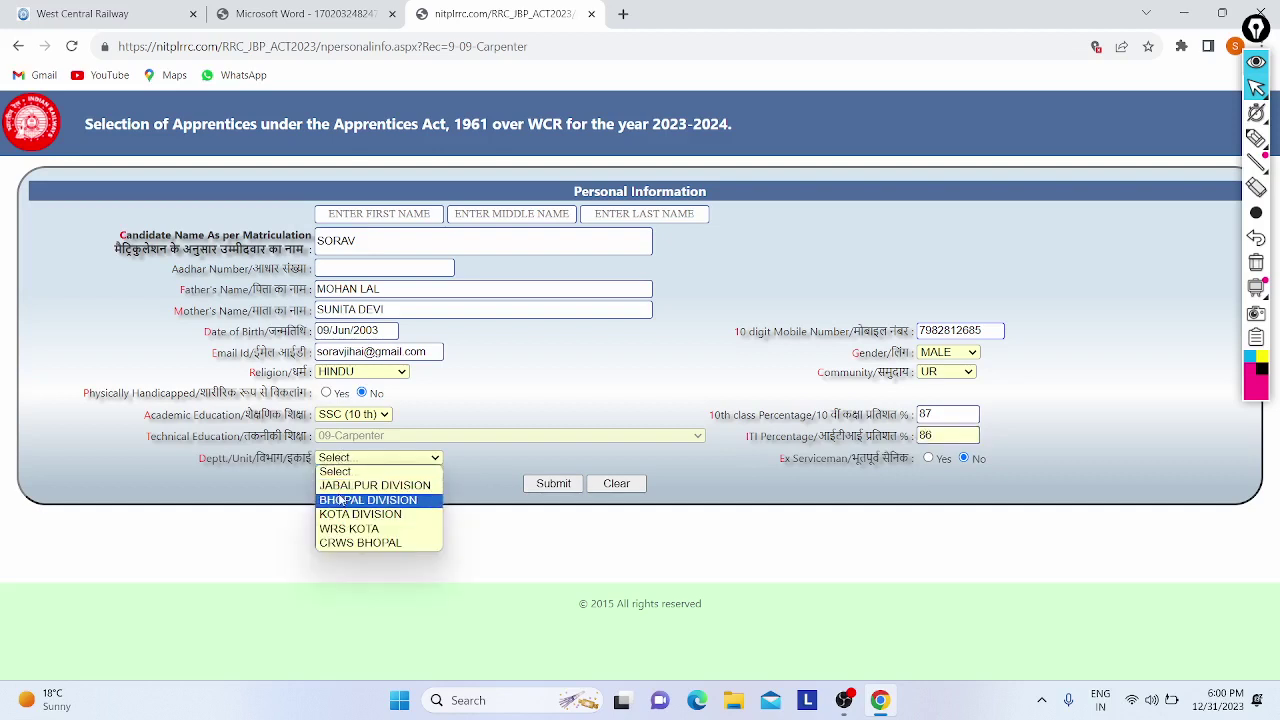
{"action": "left_click", "coordinate": [354, 486]}
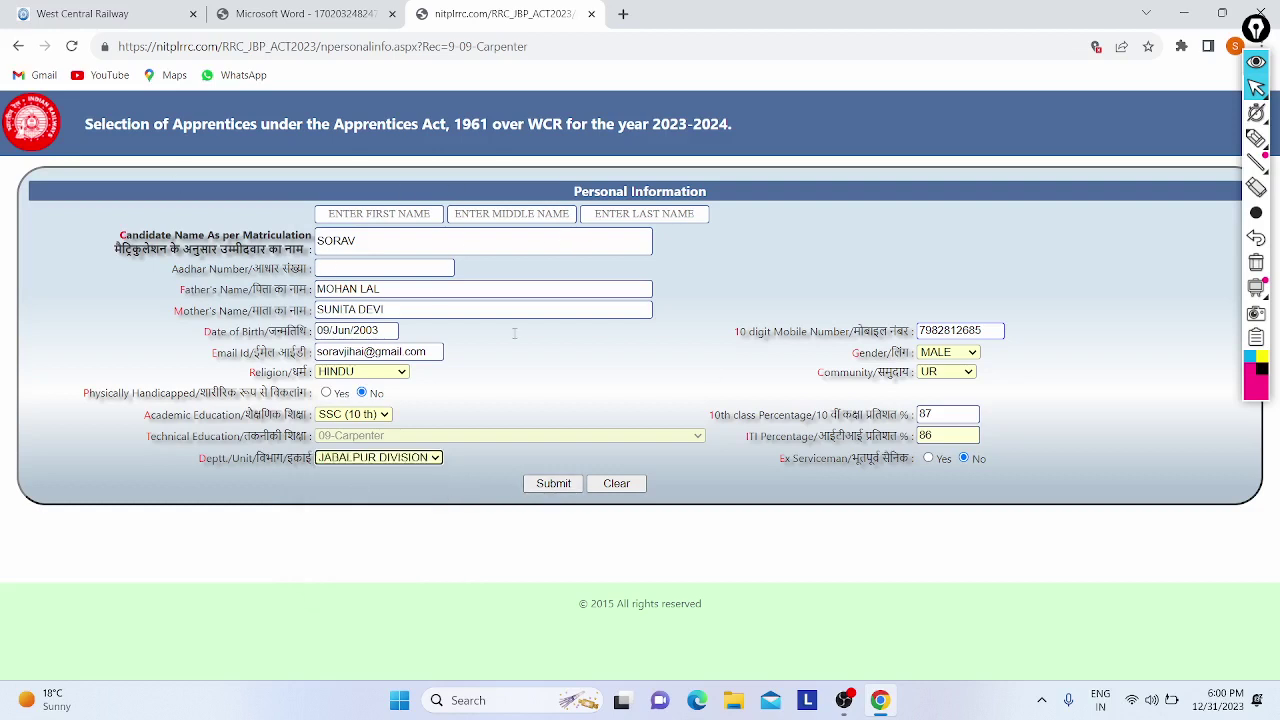
{"action": "left_click", "coordinate": [553, 483]}
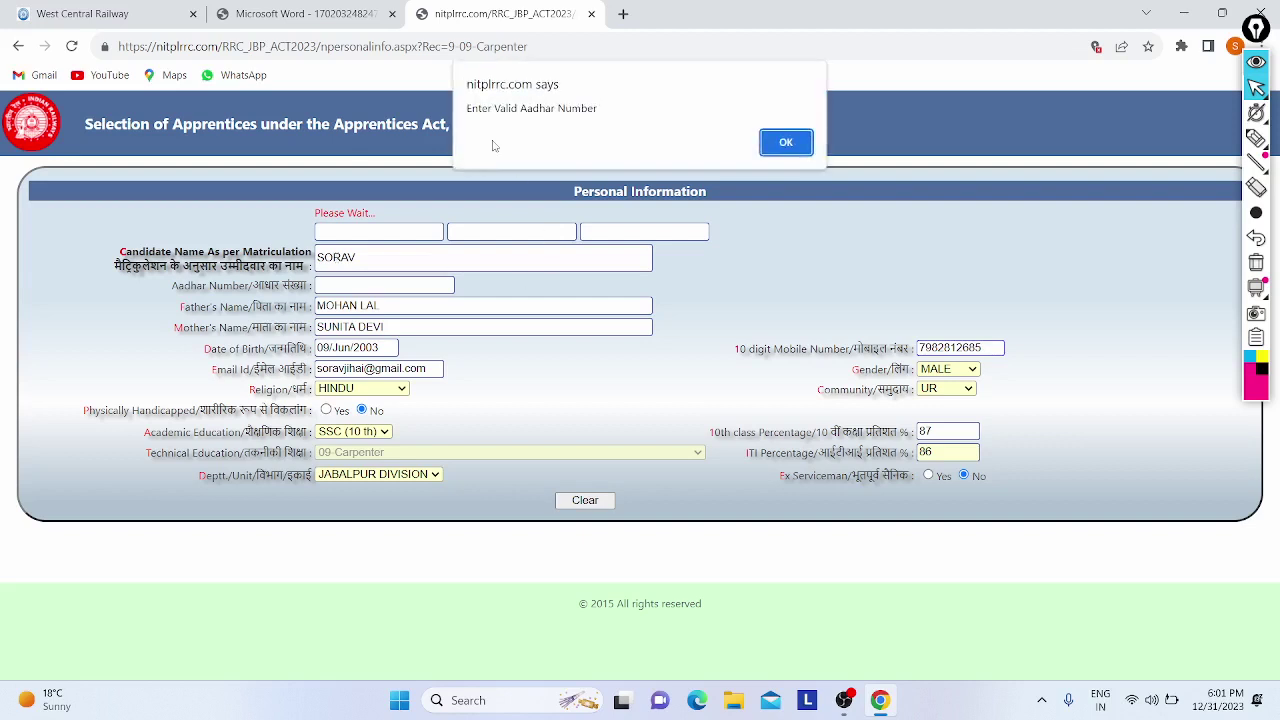
Dismiss the invalid-Aadhar alert, enter the candidate's Aadhar number, and resubmit.
{"action": "left_click", "coordinate": [804, 149]}
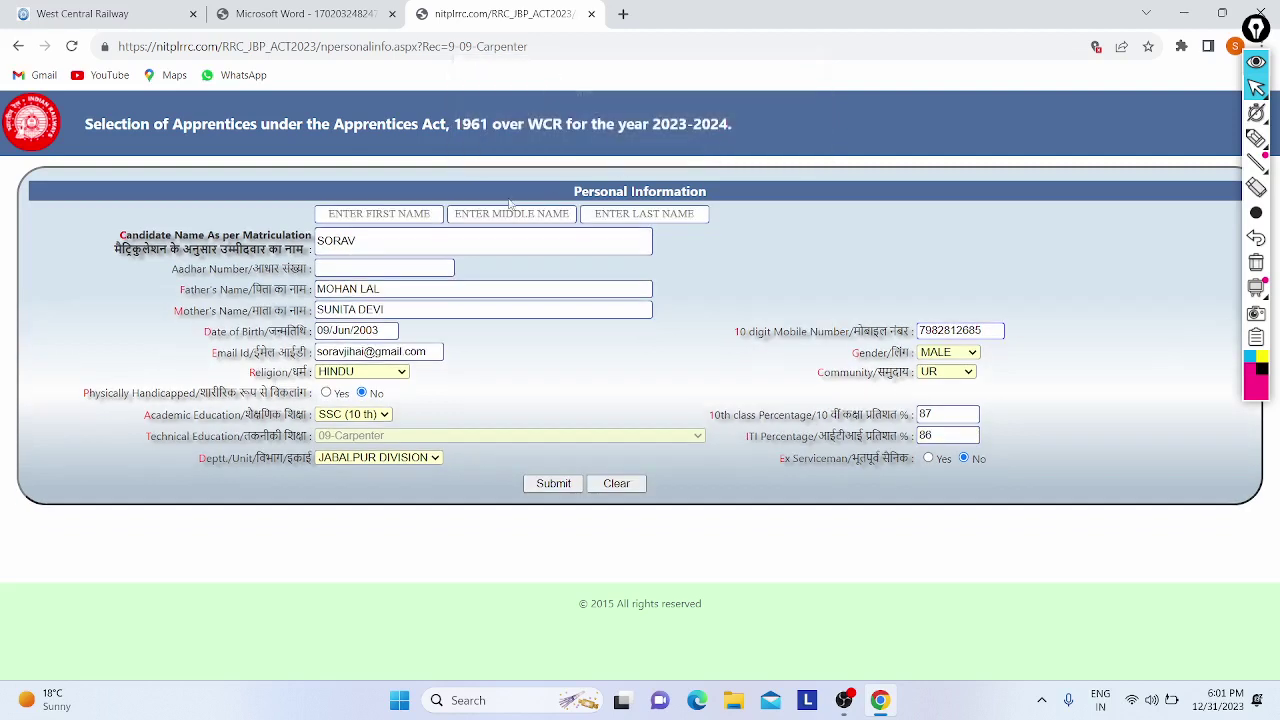
{"action": "left_click", "coordinate": [377, 268]}
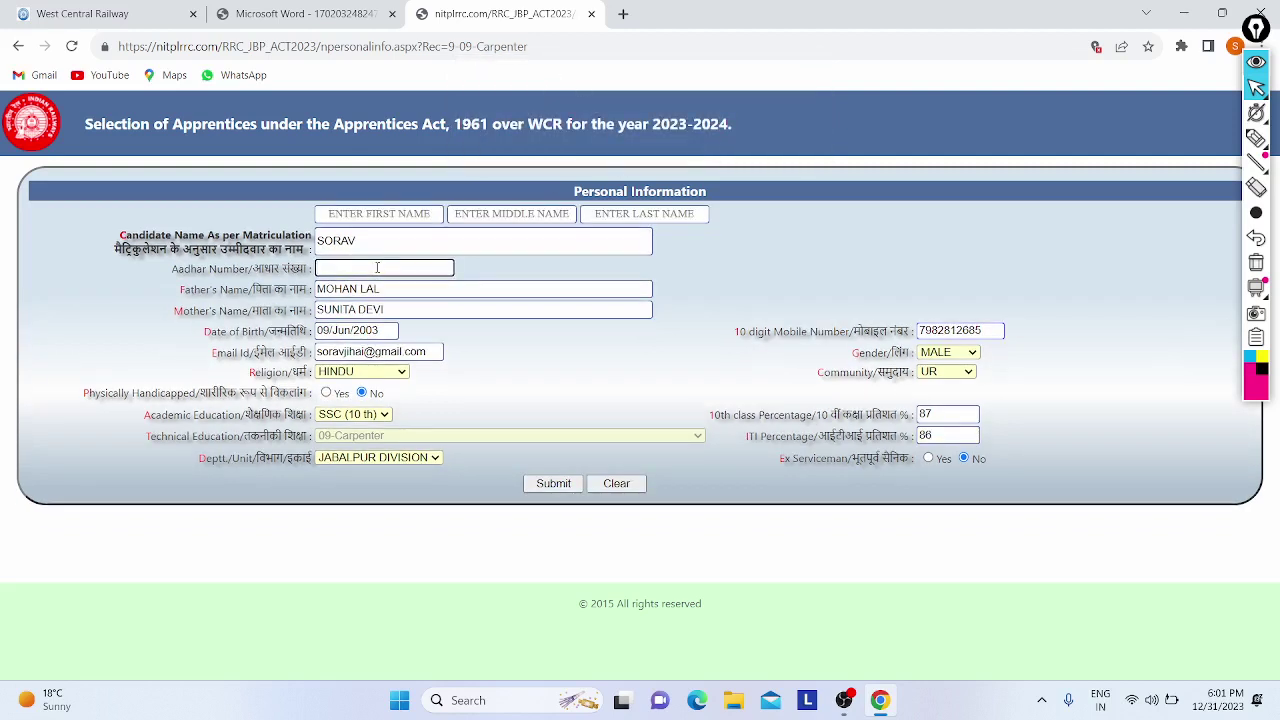
{"action": "left_click_drag", "start_coordinate": [168, 269], "coordinate": [207, 269]}
{"action": "left_click", "coordinate": [472, 465]}
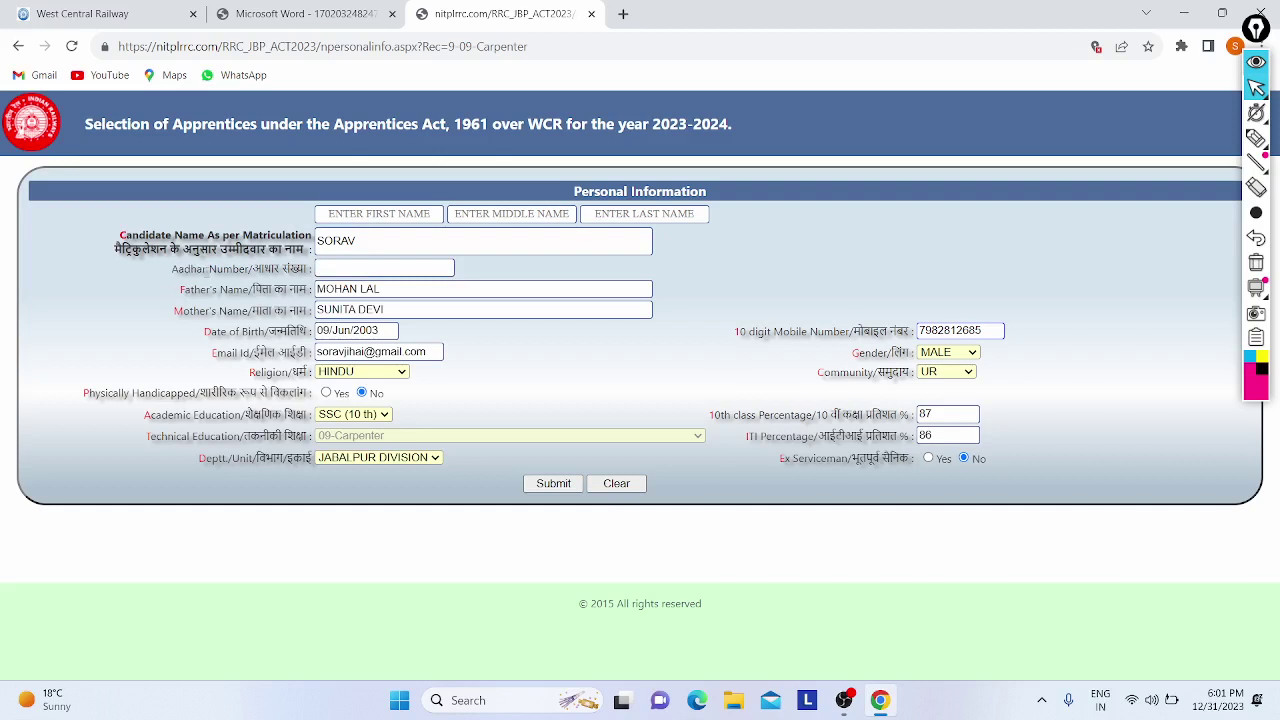
{"action": "left_click", "coordinate": [353, 267]}
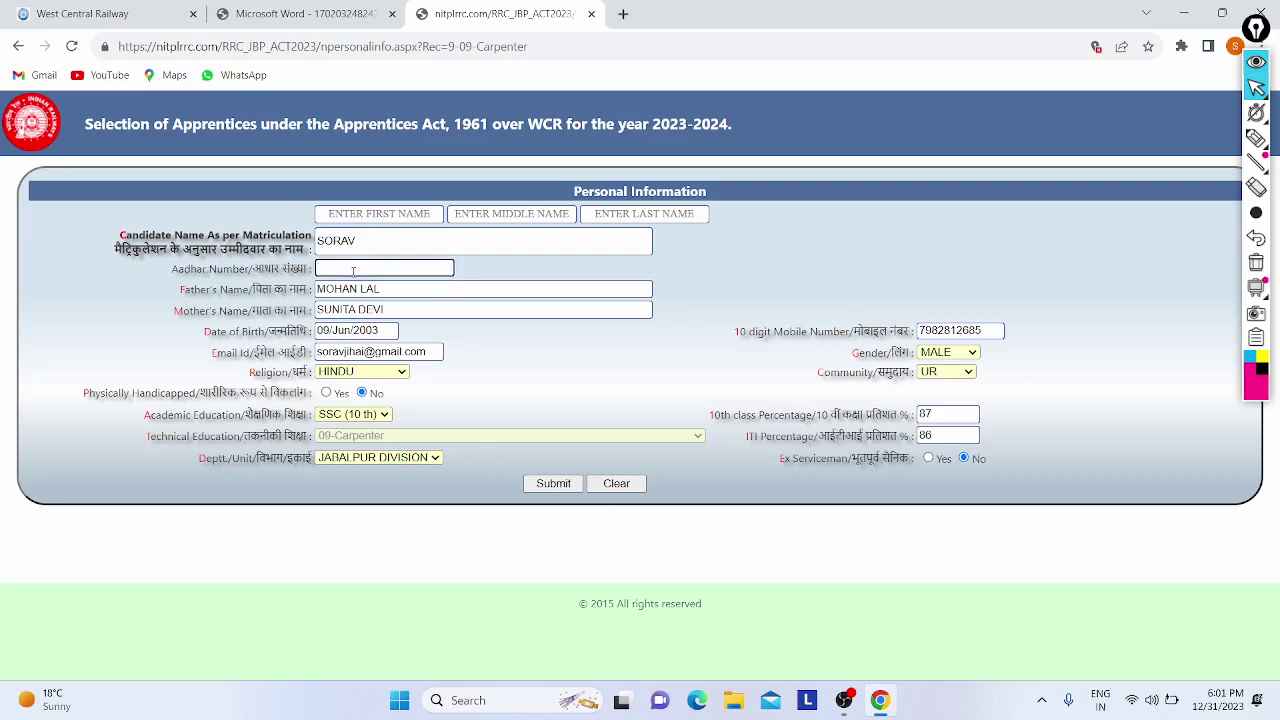
{"action": "left_click", "coordinate": [566, 486]}
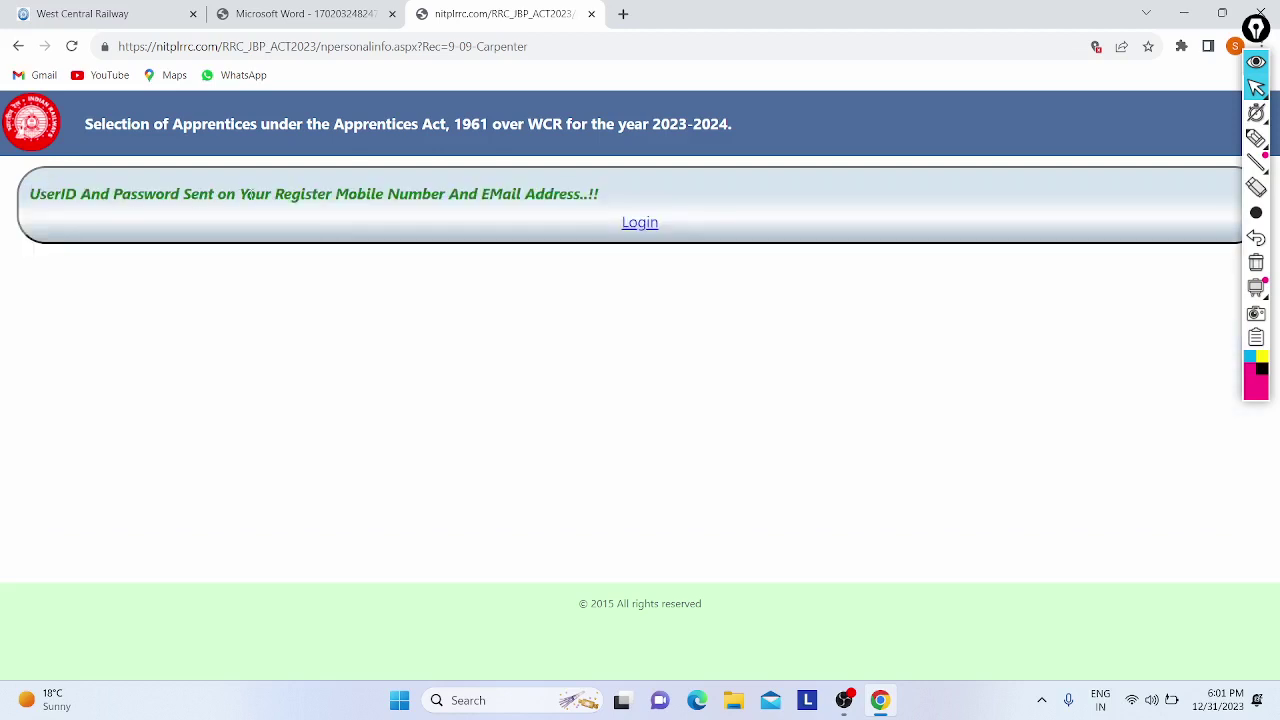
Follow the Login link under the 'UserID And Password Sent' message to the applicant login page.
{"action": "left_click_drag", "start_coordinate": [250, 194], "coordinate": [628, 232]}
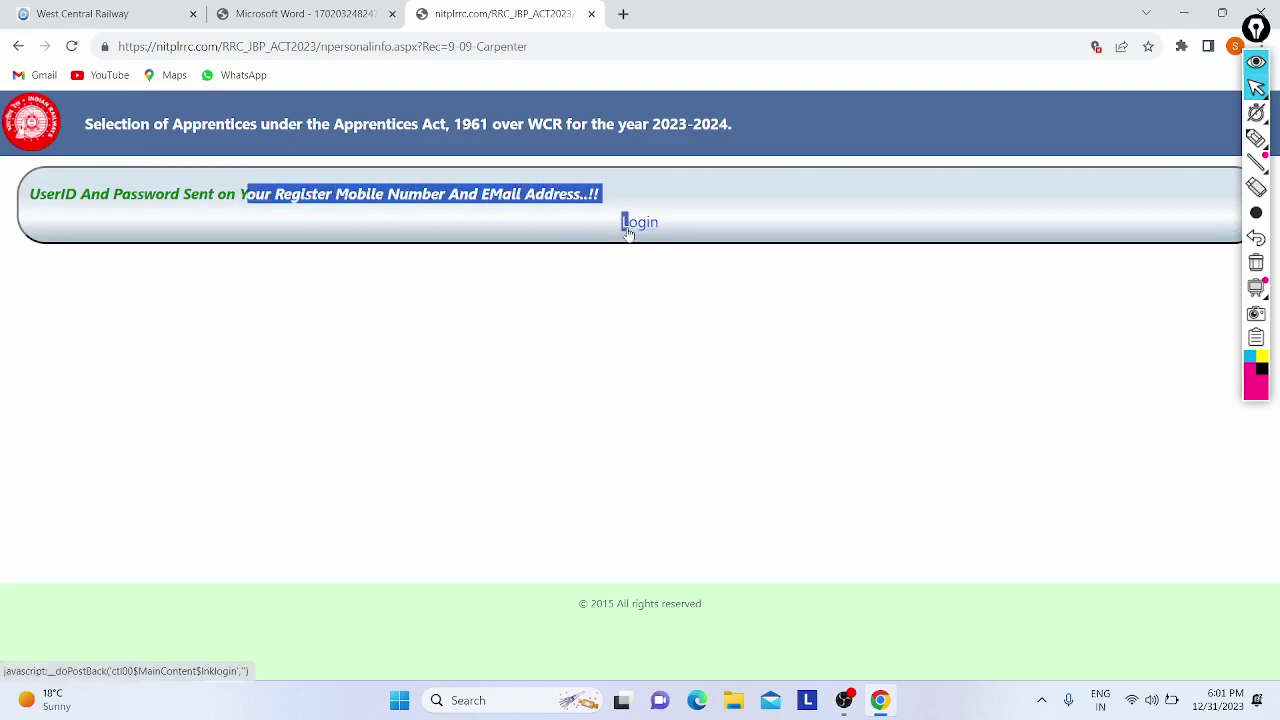
{"action": "left_click", "coordinate": [628, 232]}
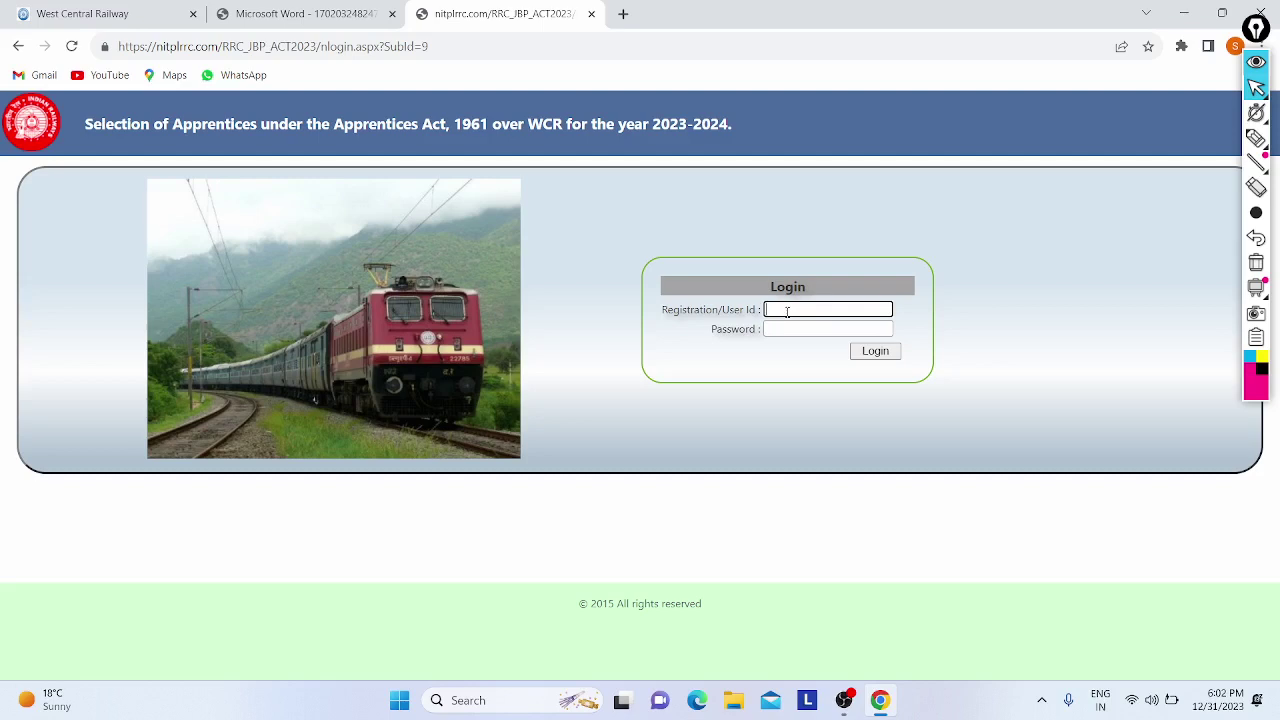
Log in with the registration ID and the mixed-case password that were sent to the candidate.
{"action": "left_click", "coordinate": [781, 329]}
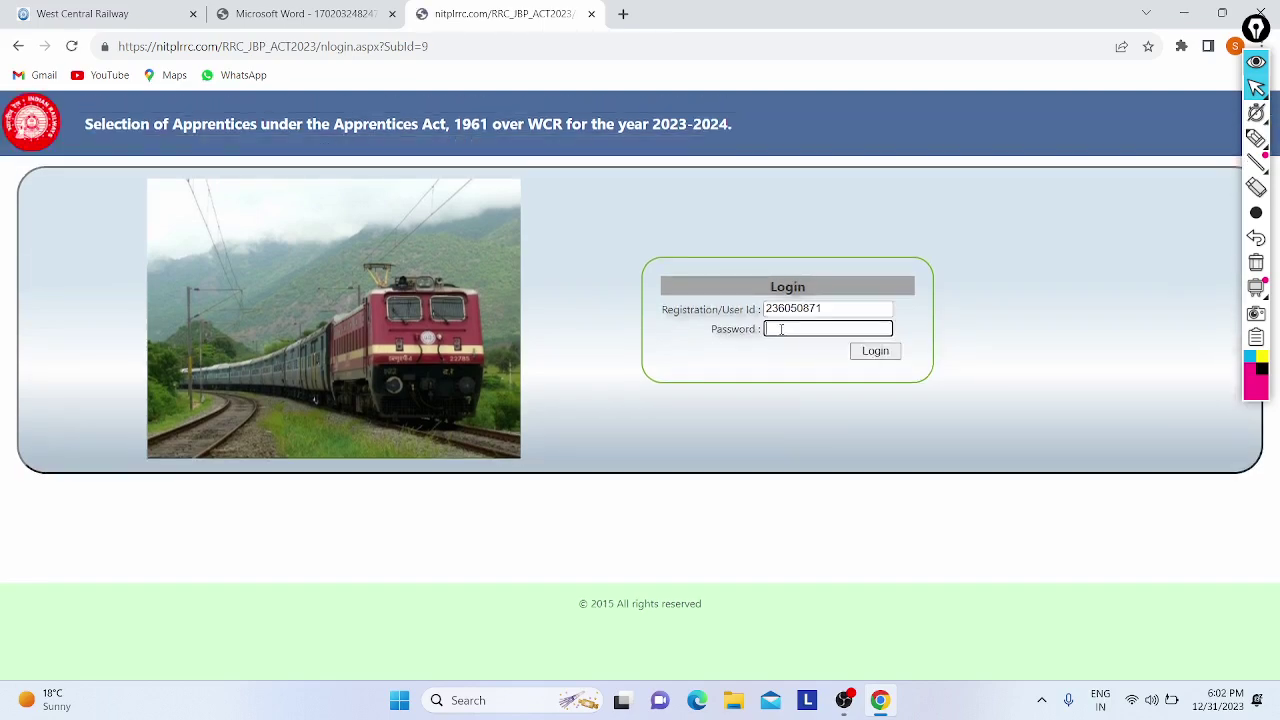
{"action": "key", "text": "Caps_Lock"}
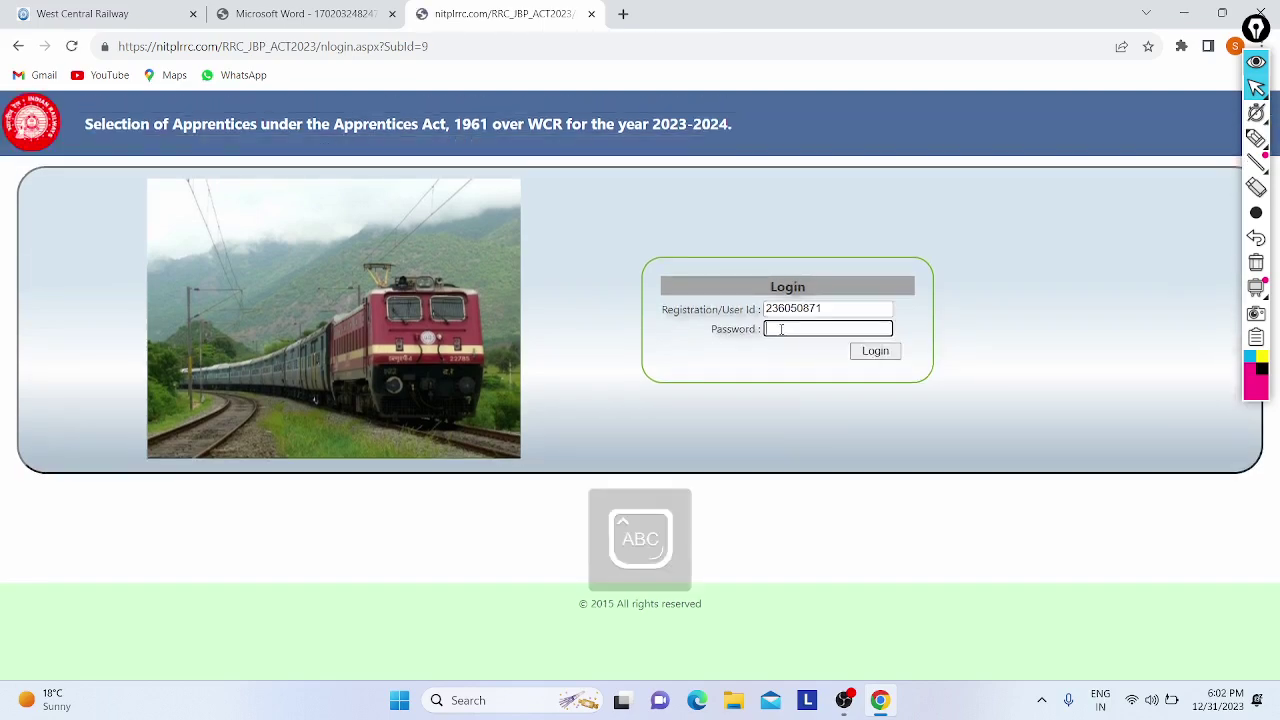
{"action": "key", "text": "Caps_Lock"}
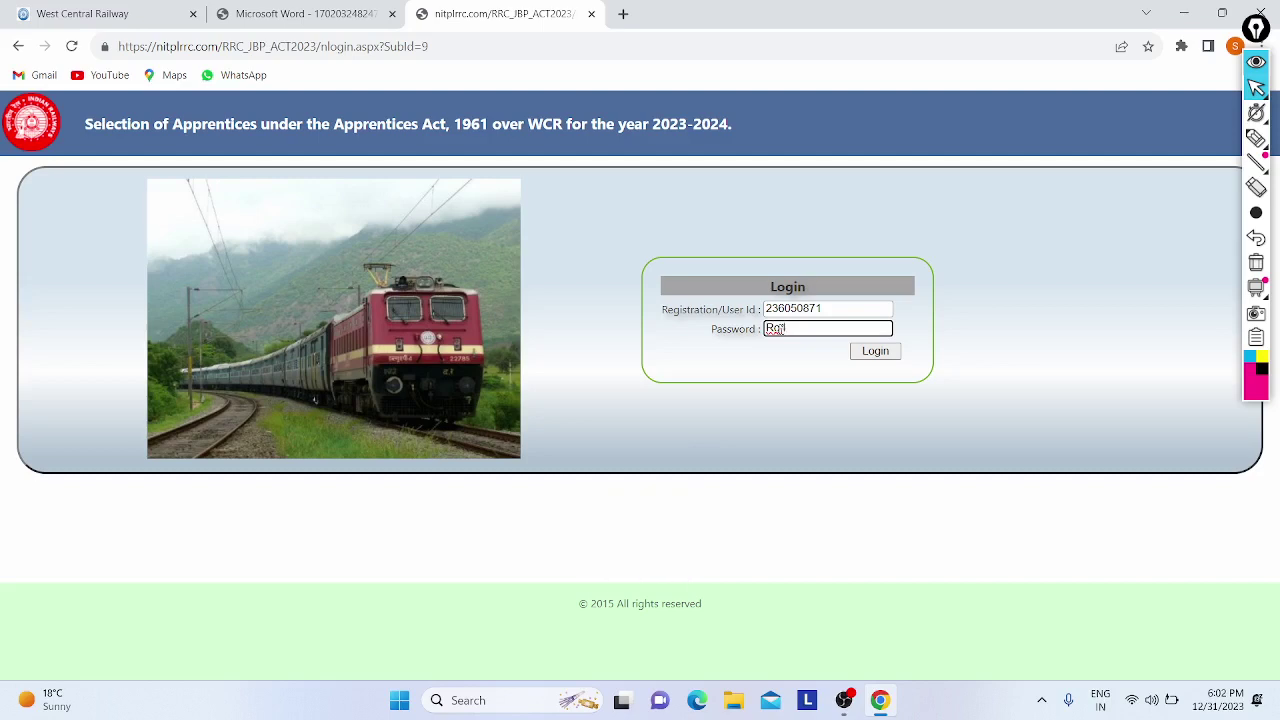
{"action": "key", "text": "Caps_Lock"}
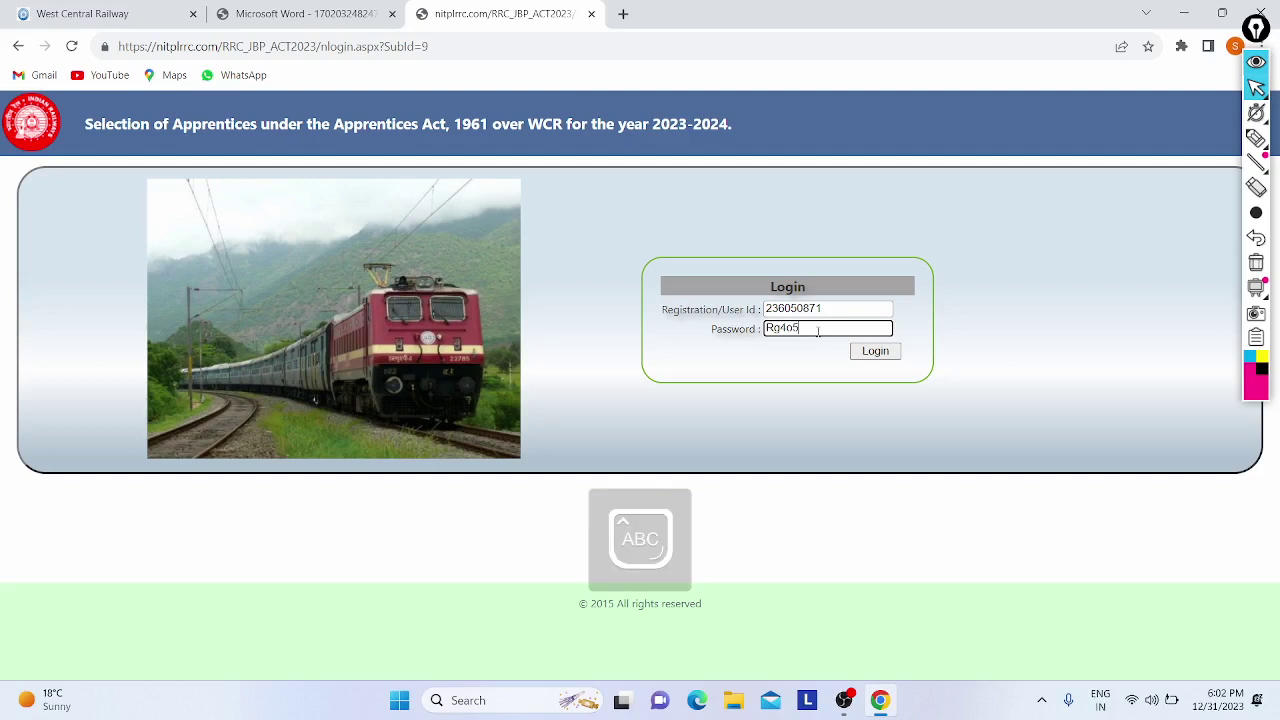
{"action": "key", "text": "Caps_Lock"}
{"action": "key", "text": "Caps_Lock"}
{"action": "key", "text": "Caps_Lock"}
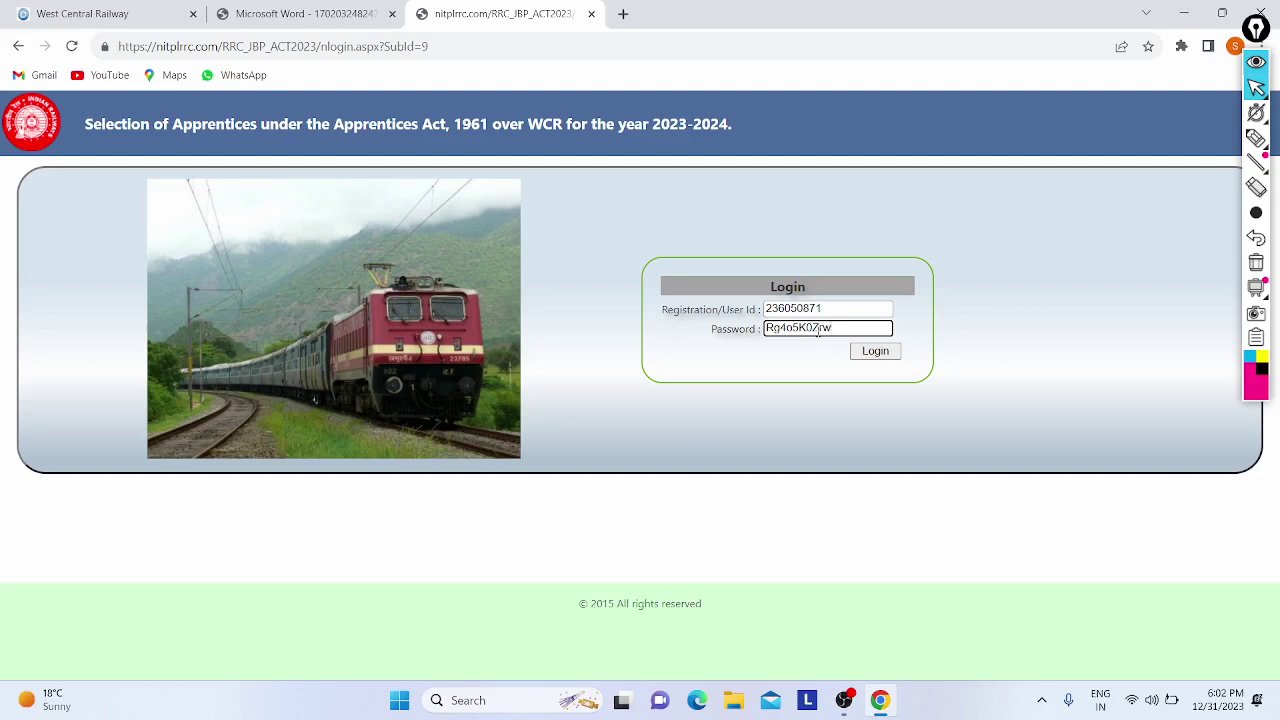
{"action": "left_click", "coordinate": [872, 352]}
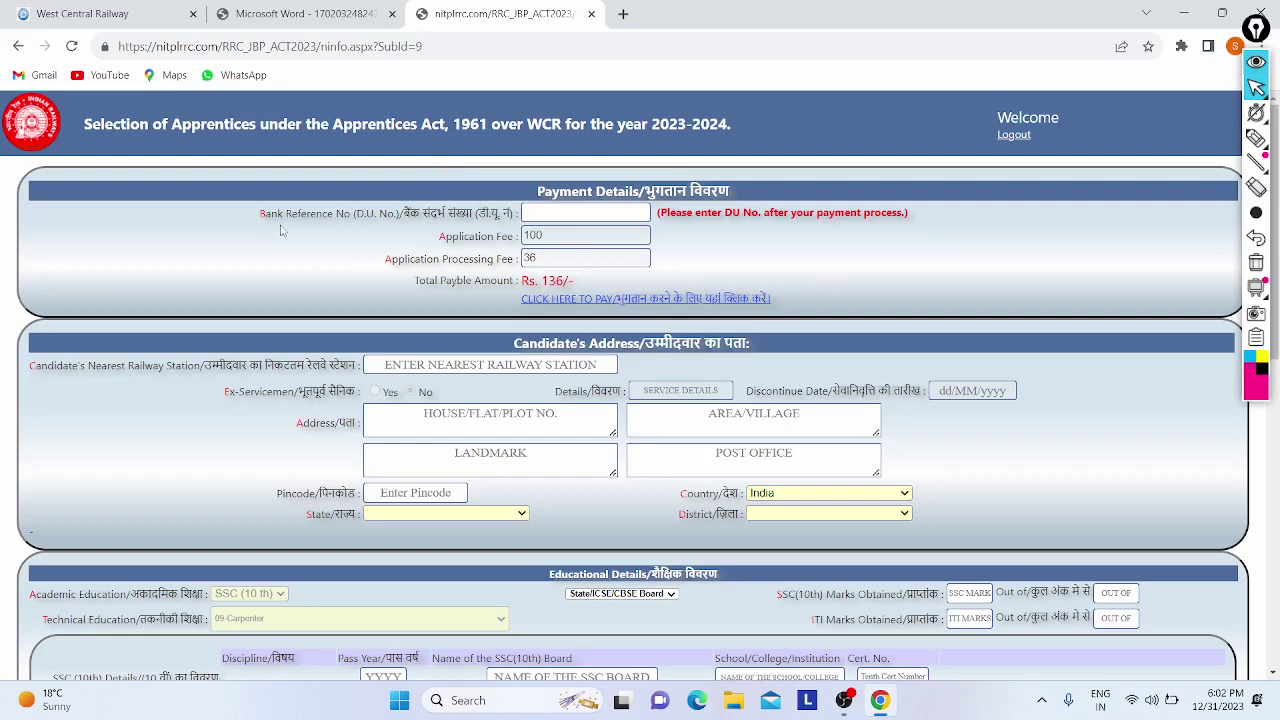
Wait for the application form to load, then select the Bank Reference No (D.U. No.) field.
{"action": "left_click", "coordinate": [594, 208]}
Enter NEW DELHI RAILWAY as the Nearest Railway Station in the Candidate's Address section.
{"action": "scroll", "coordinate": [400, 330], "scroll_direction": "down", "scroll_amount": 1}
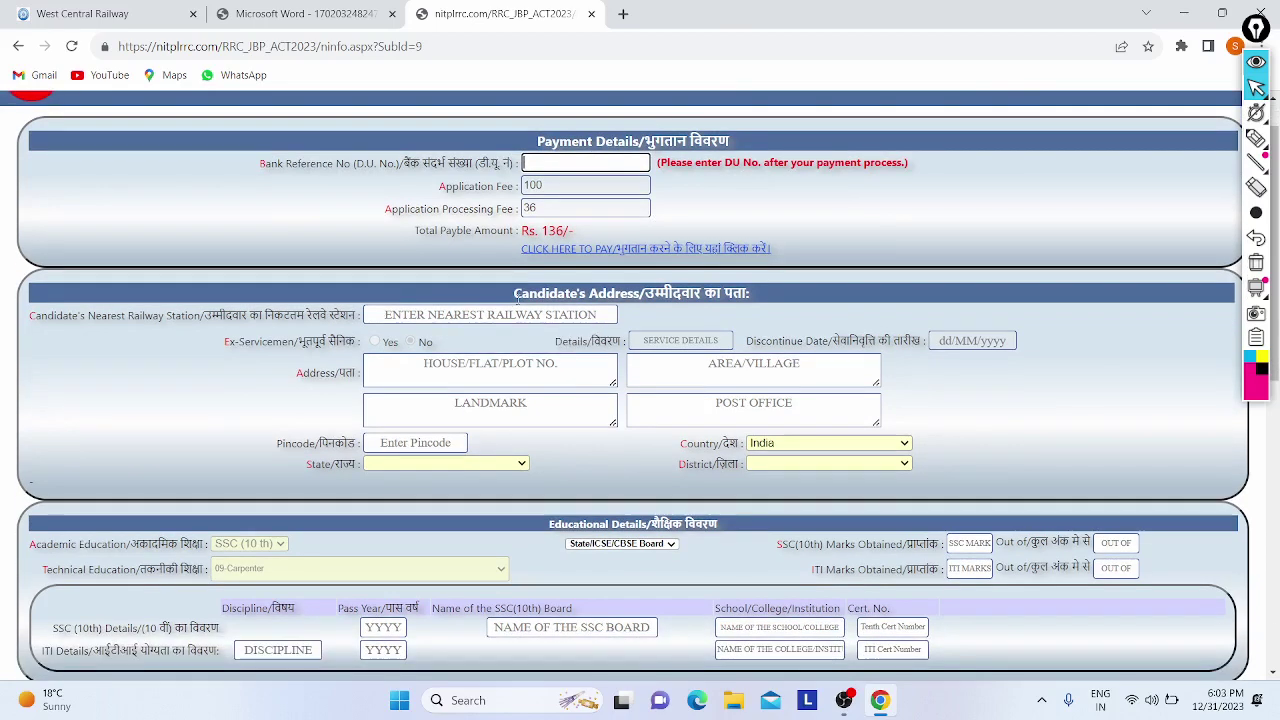
{"action": "scroll", "coordinate": [500, 310], "scroll_direction": "down", "scroll_amount": 1}
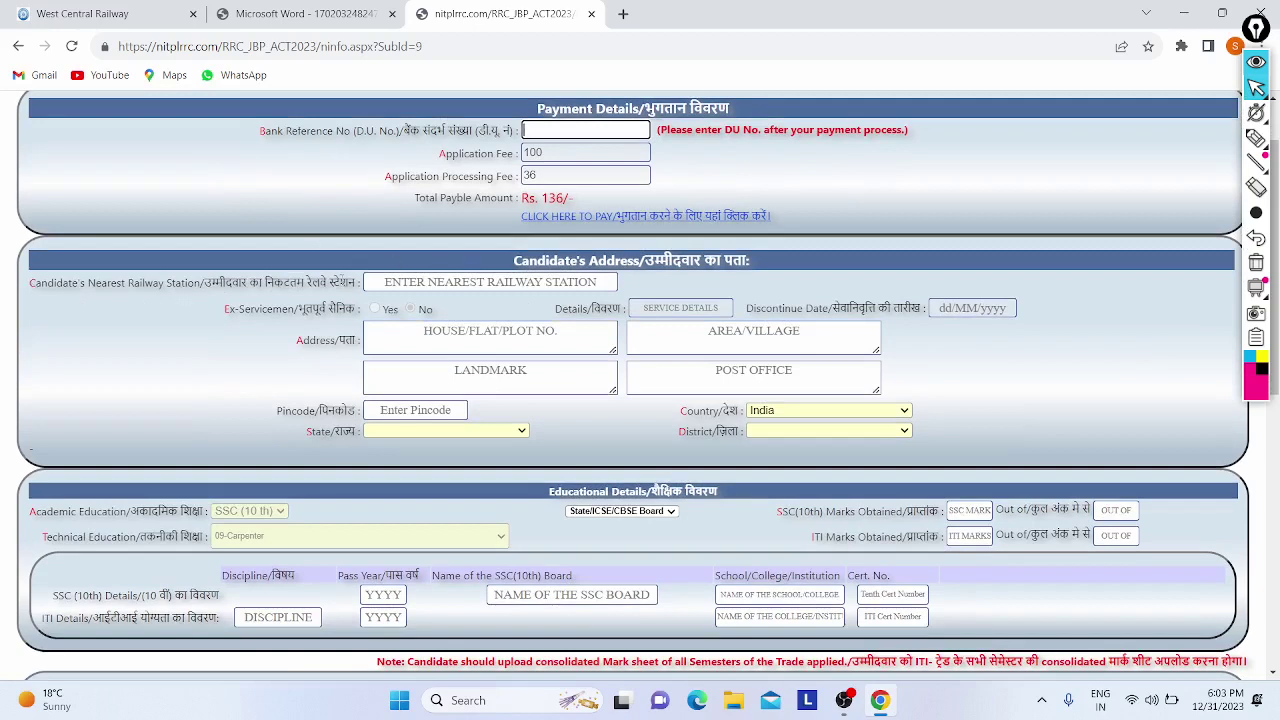
{"action": "left_click", "coordinate": [442, 283]}
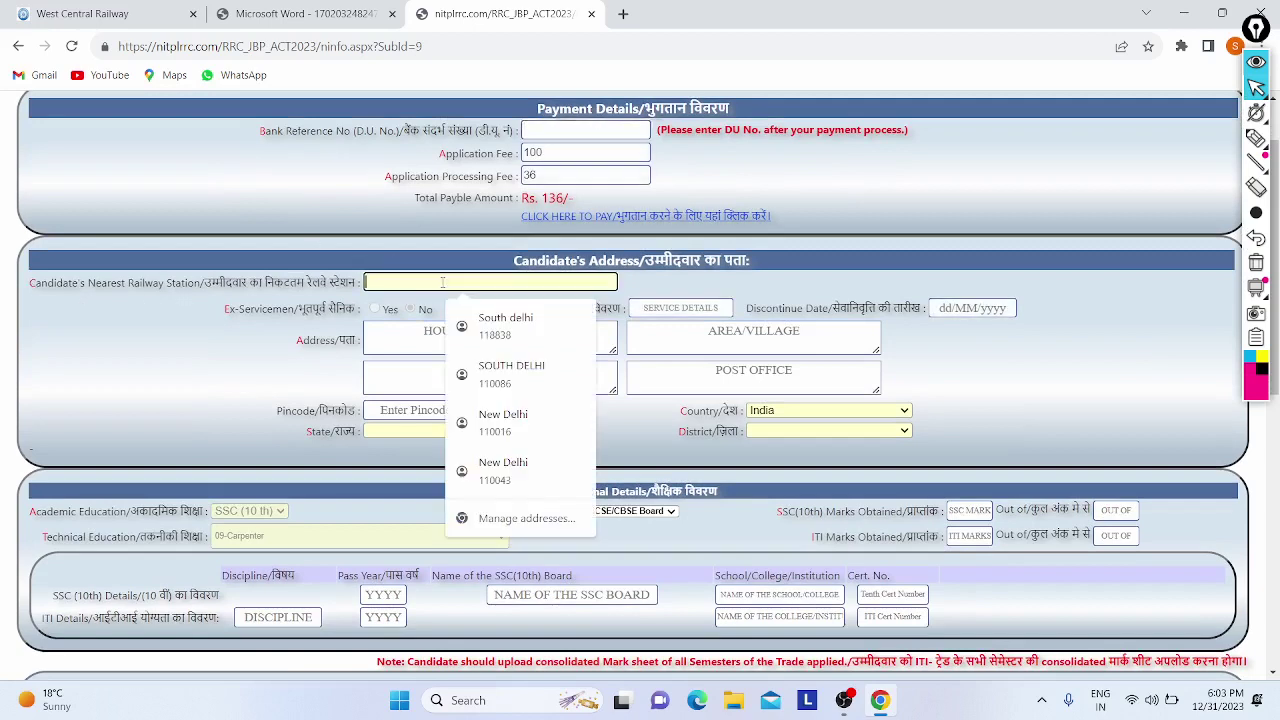
{"action": "key", "text": "Caps_Lock"}
{"action": "type", "text": "N"}
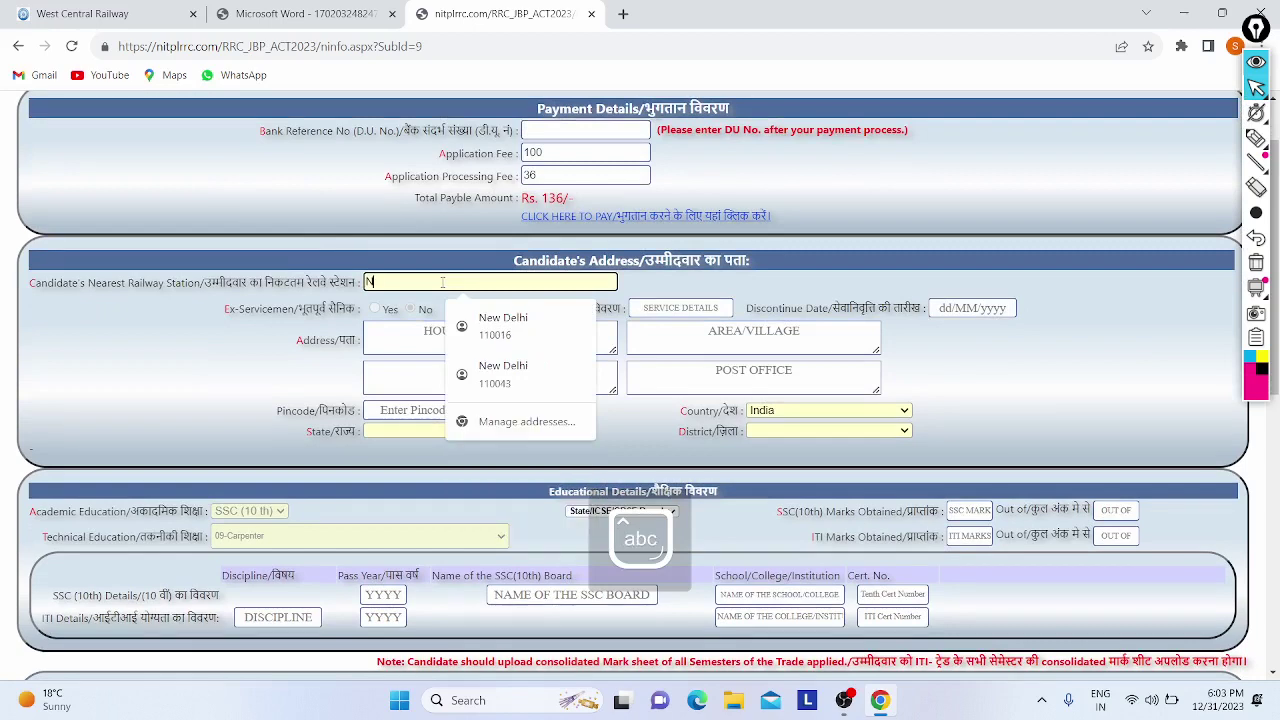
{"action": "type", "text": "EW D"}
{"action": "key", "text": "Caps_Lock"}
{"action": "type", "text": "el"}
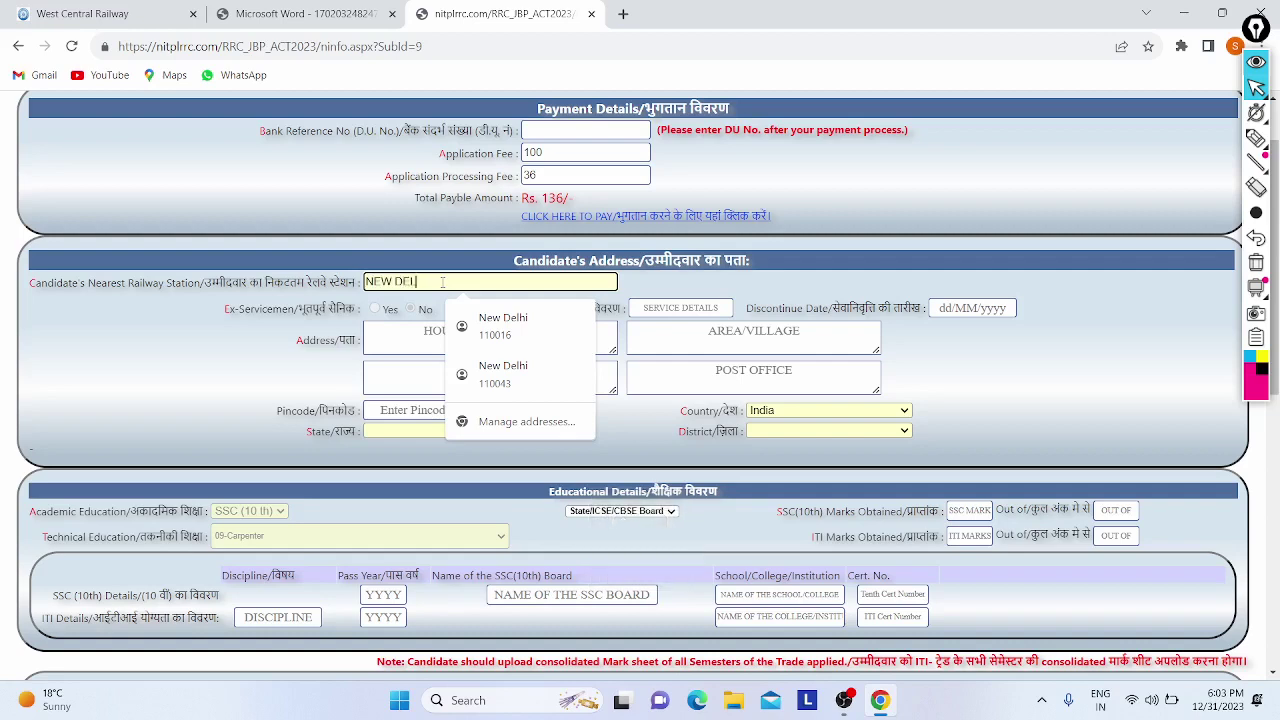
{"action": "type", "text": "hi"}
{"action": "key", "text": "Caps_Lock"}
{"action": "key", "text": "Caps_Lock"}
{"action": "type", "text": "R"}
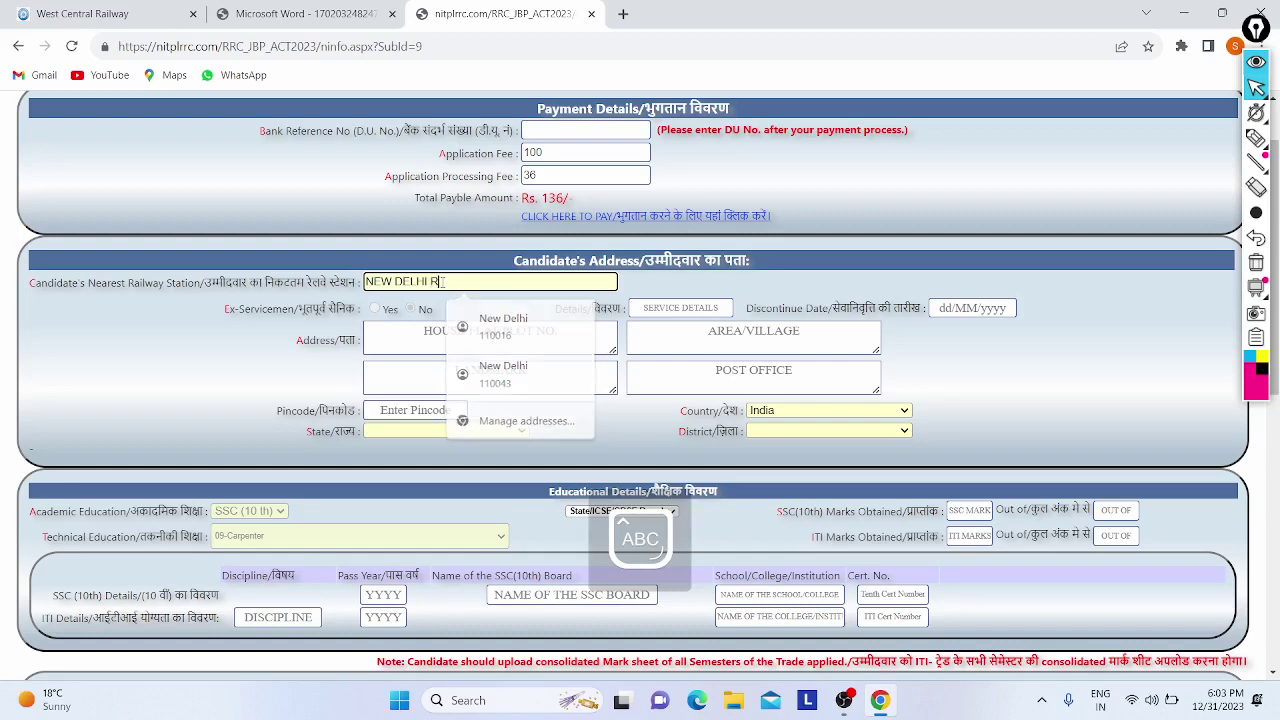
{"action": "type", "text": "AILWAY"}
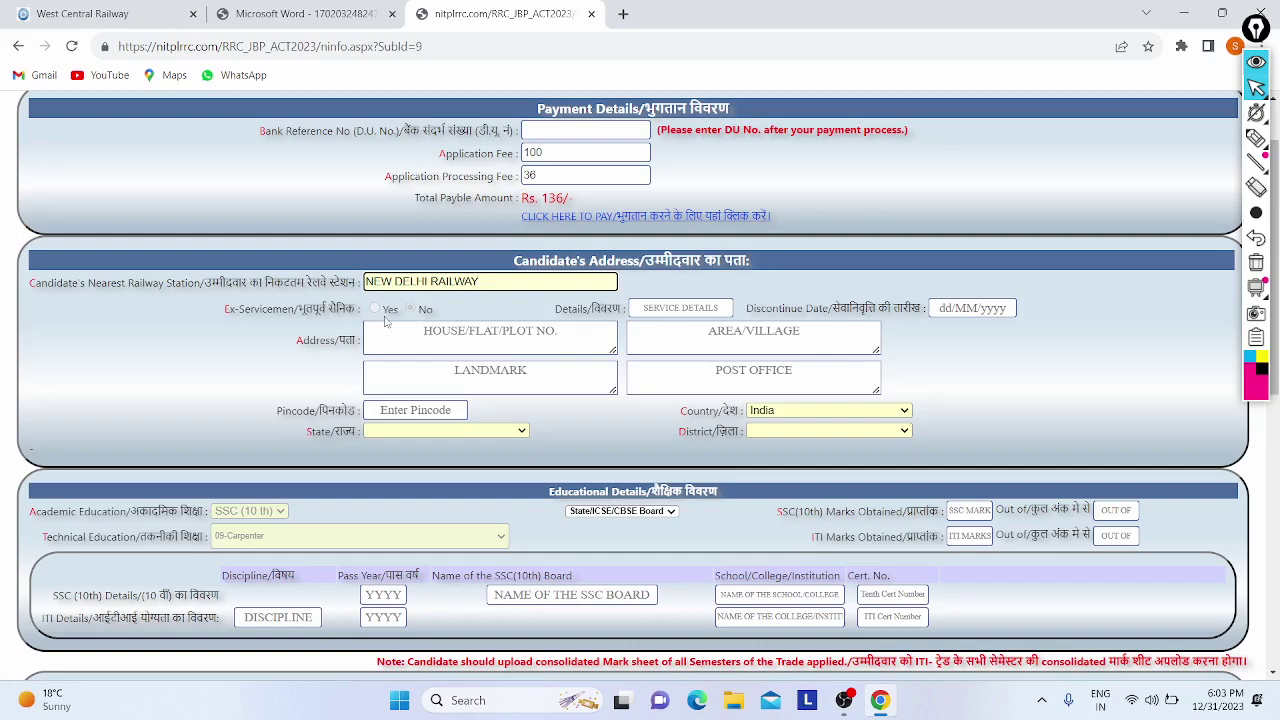
{"action": "left_click", "coordinate": [451, 331]}
Fill in the candidate's house address and area/village in capital letters.
{"action": "left_click", "coordinate": [443, 334]}
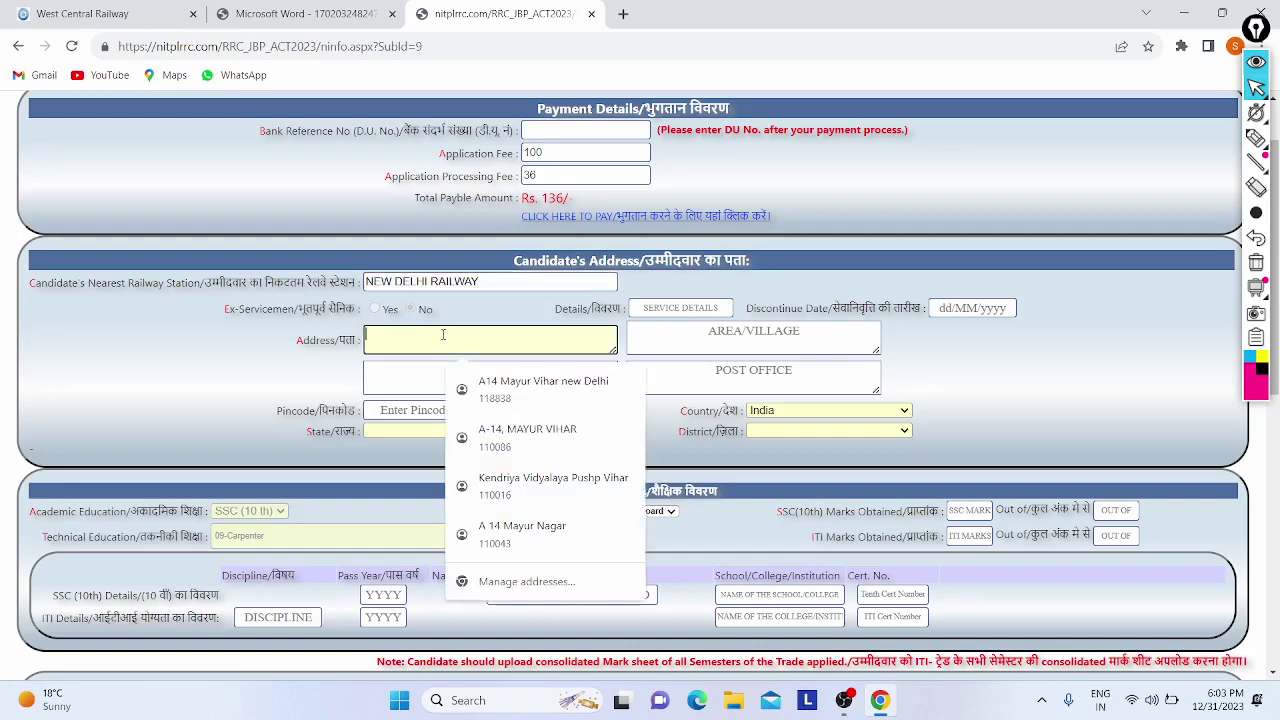
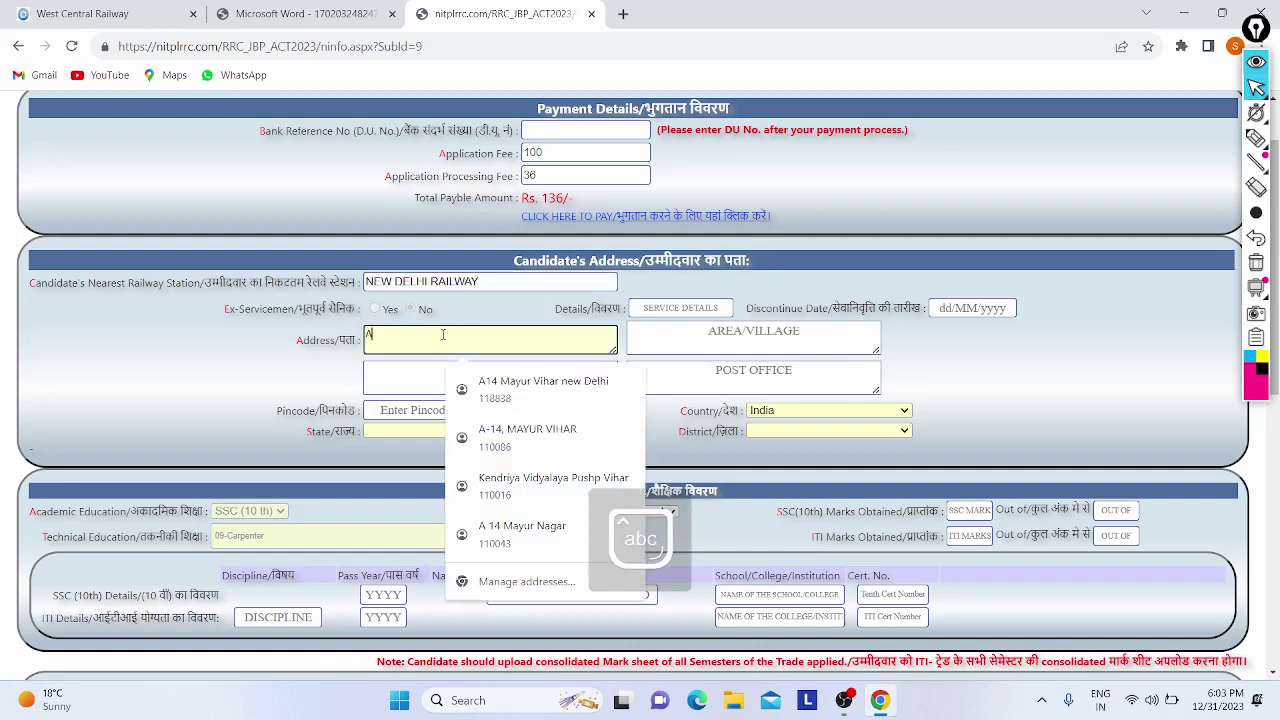
{"action": "key", "text": "Caps_Lock"}
{"action": "key", "text": "Caps_Lock"}
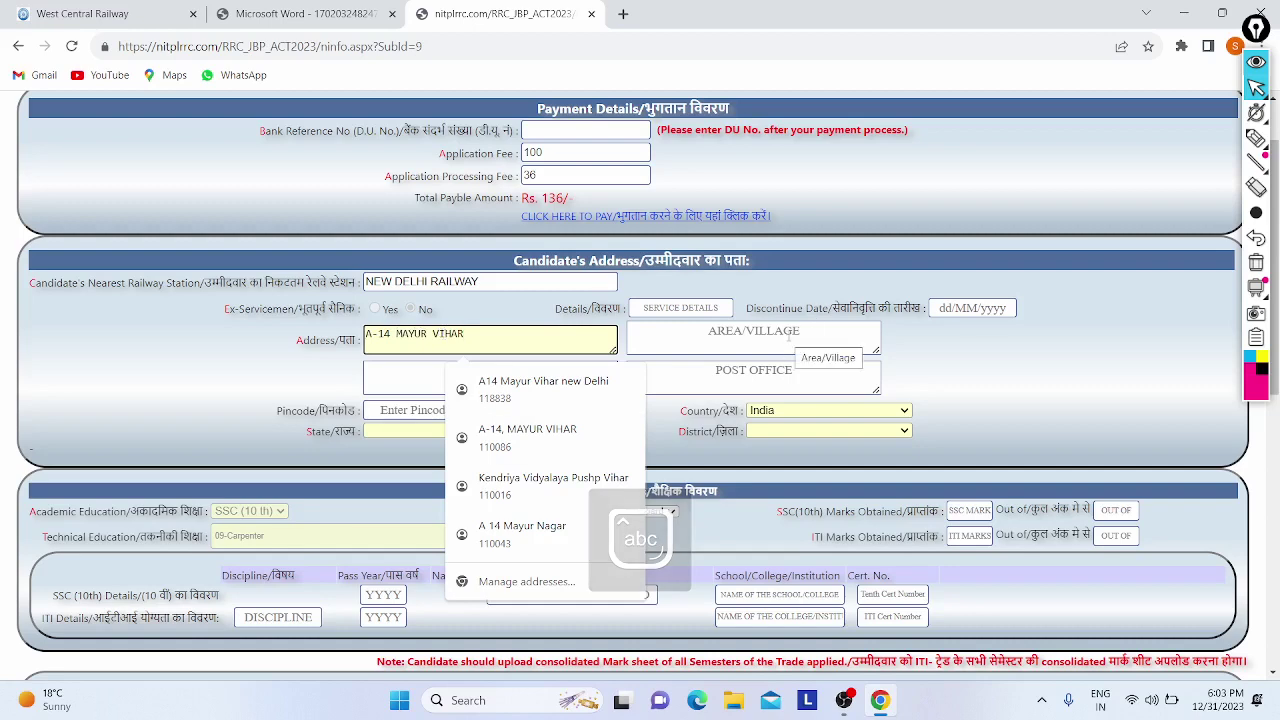
{"action": "left_click", "coordinate": [790, 335]}
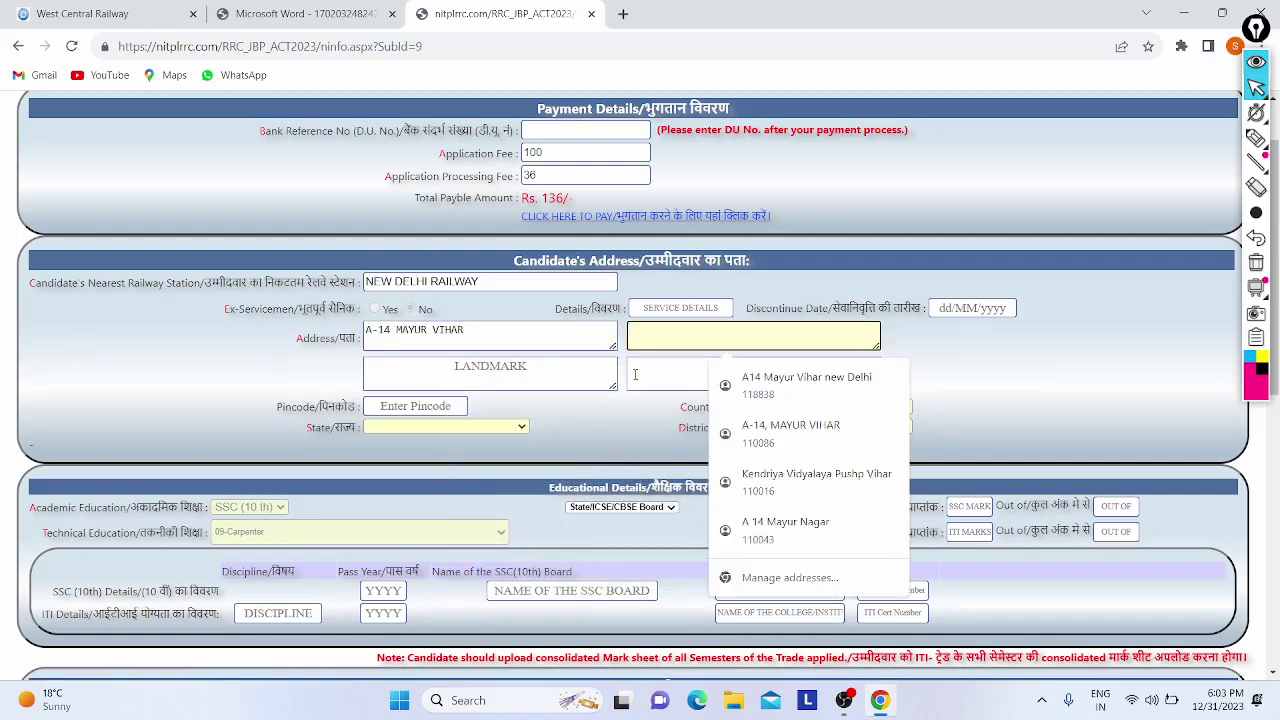
{"action": "key", "text": "Caps_Lock"}
{"action": "type", "text": "NEW "}
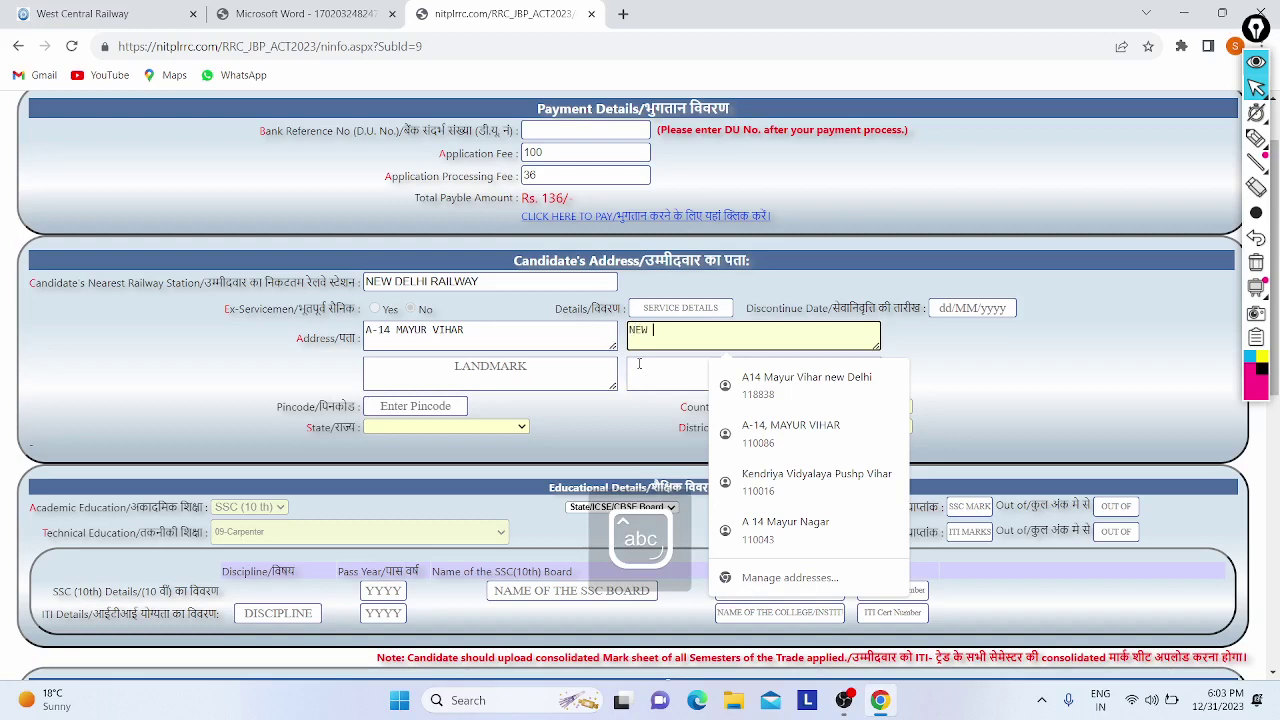
{"action": "type", "text": "DELHI"}
Fill in the landmark and post office fields of the address, correcting typos.
{"action": "left_click", "coordinate": [420, 379]}
{"action": "type", "text": "HANUKA"}
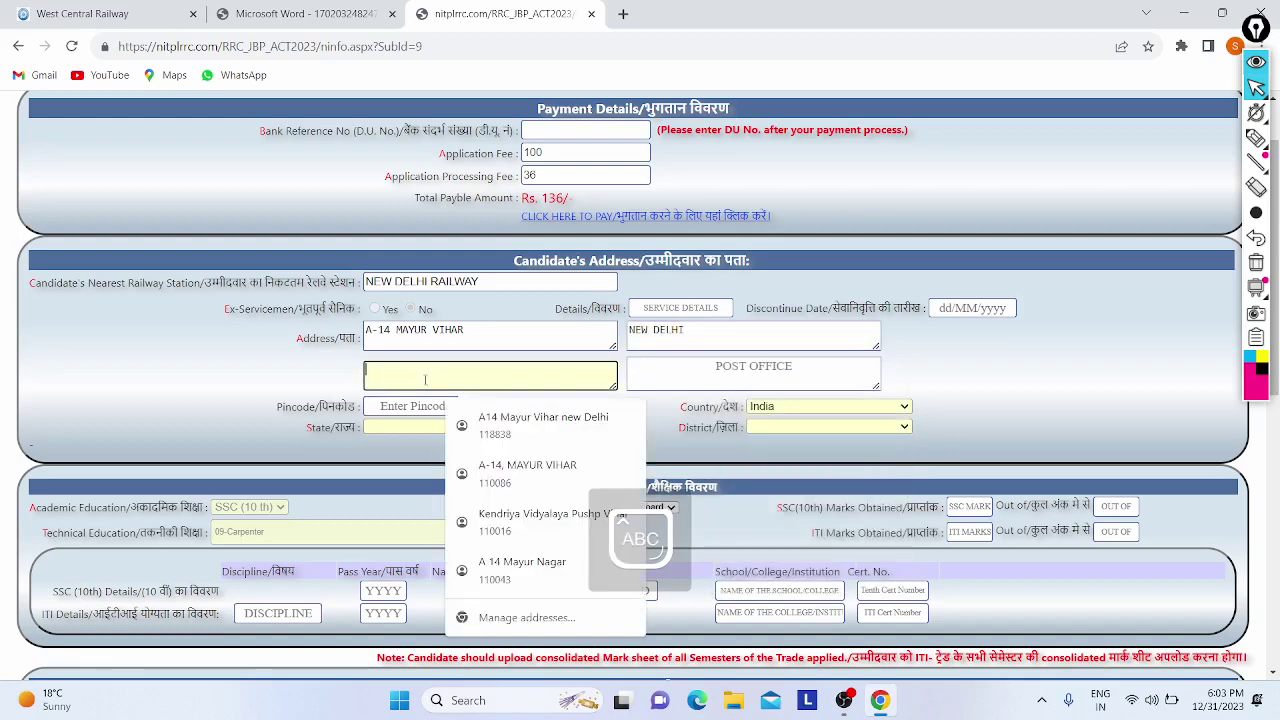
{"action": "key", "text": "BackSpace"}
{"action": "key", "text": "BackSpace"}
{"action": "type", "text": "MAN MANDIR"}
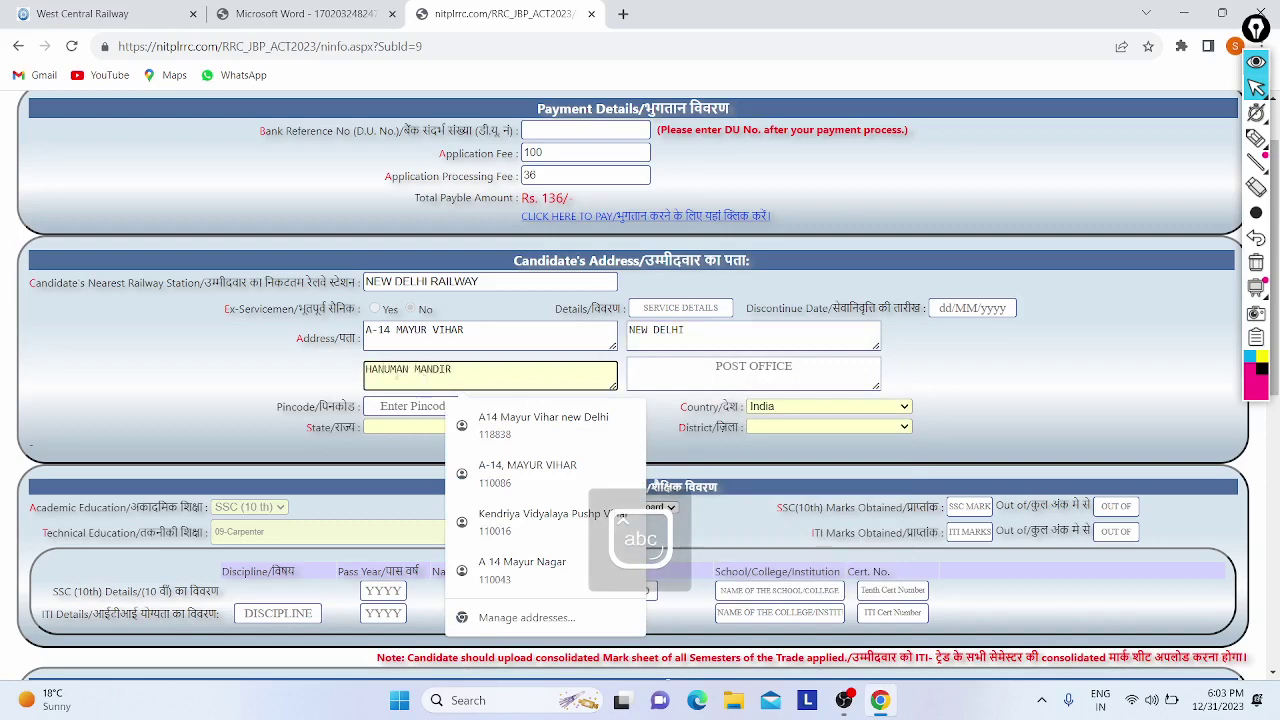
{"action": "left_click", "coordinate": [736, 375]}
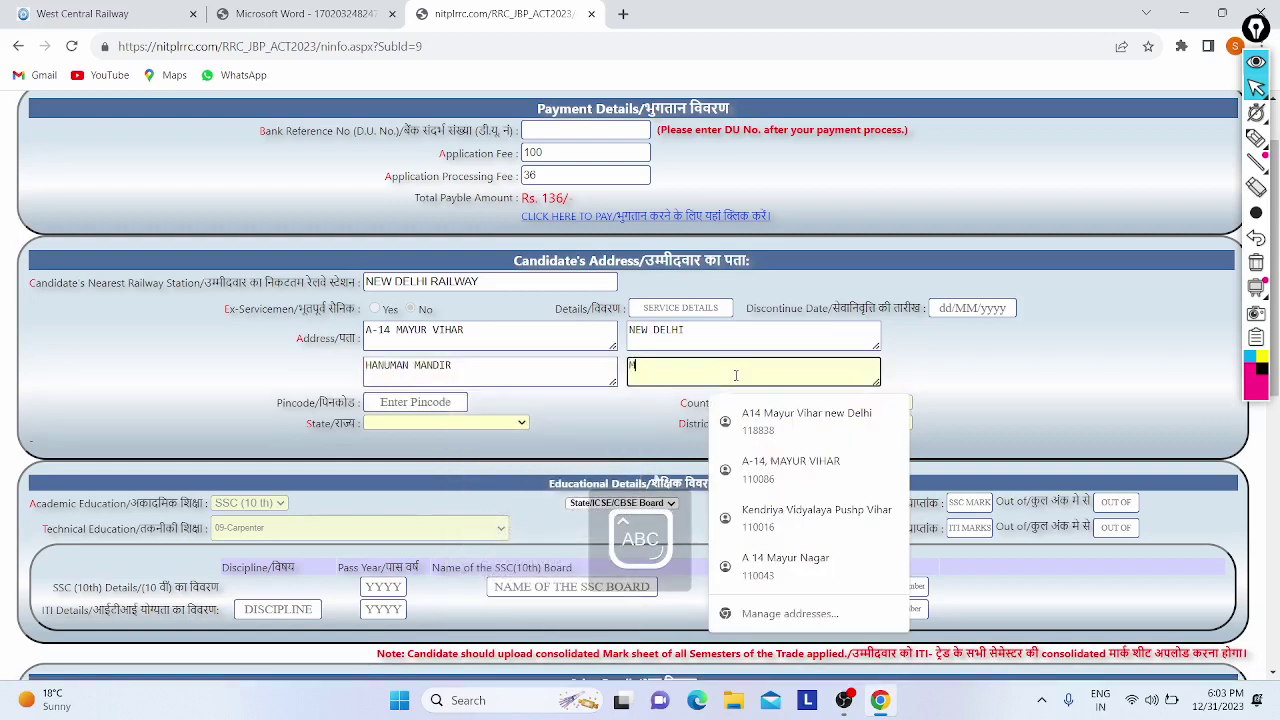
{"action": "left_click", "coordinate": [1049, 373]}
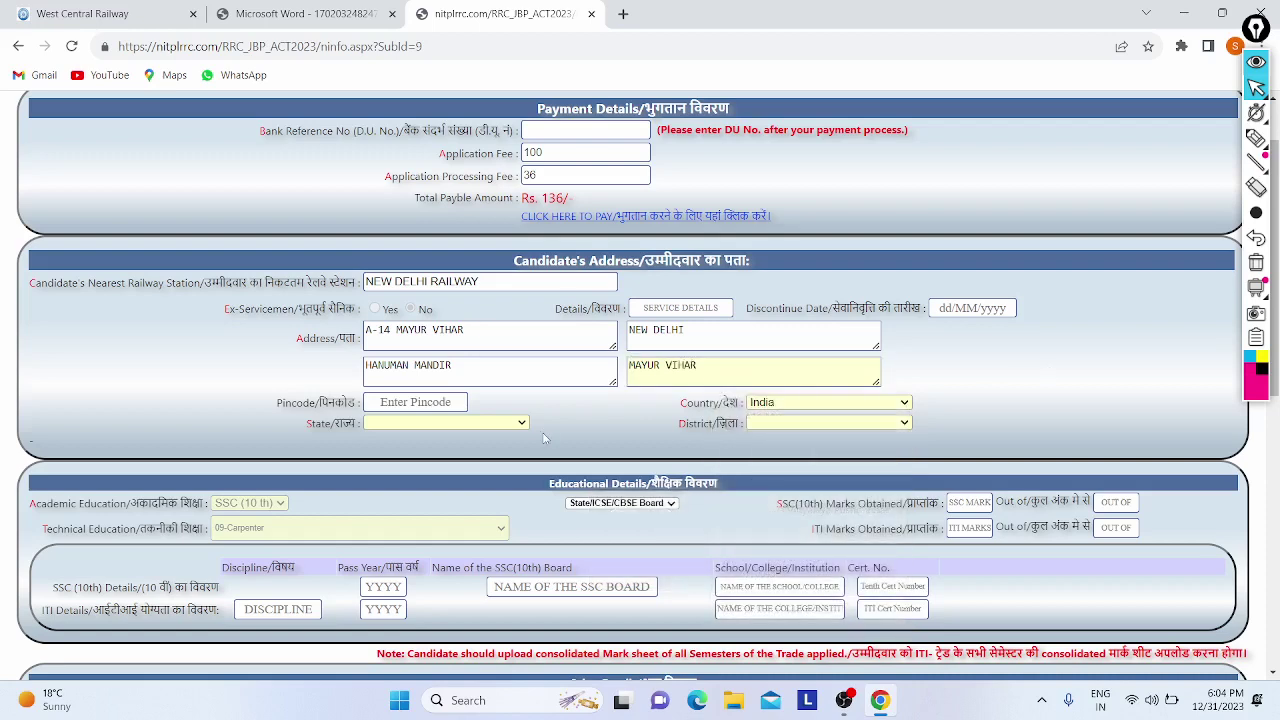
Enter the candidate's pincode and confirm the state and district it fills in.
{"action": "left_click", "coordinate": [416, 402]}
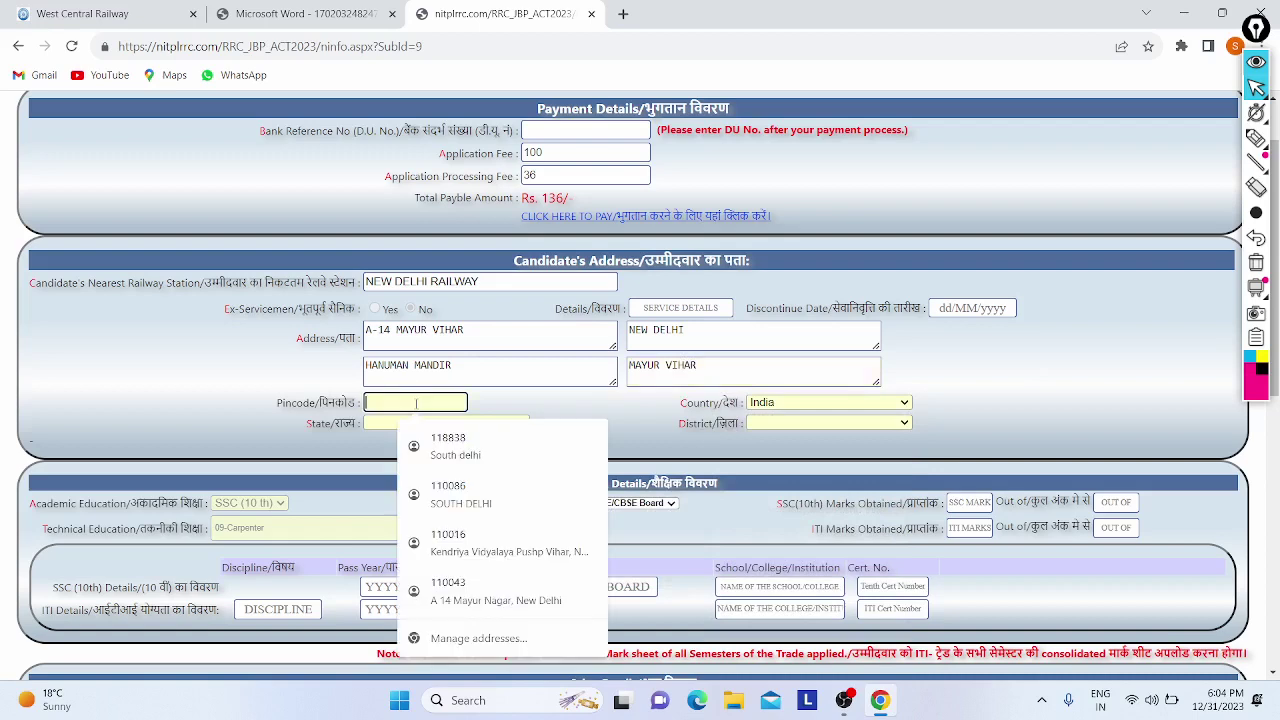
{"action": "type", "text": "1100"}
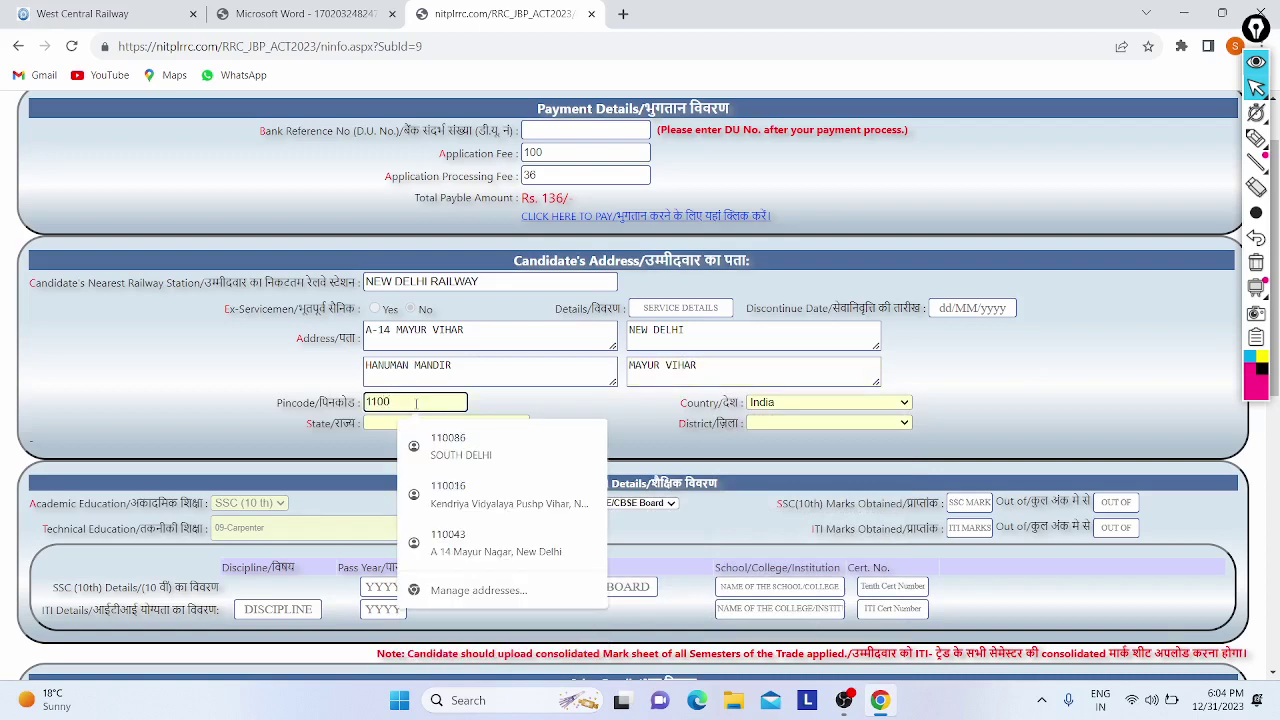
{"action": "type", "text": "63"}
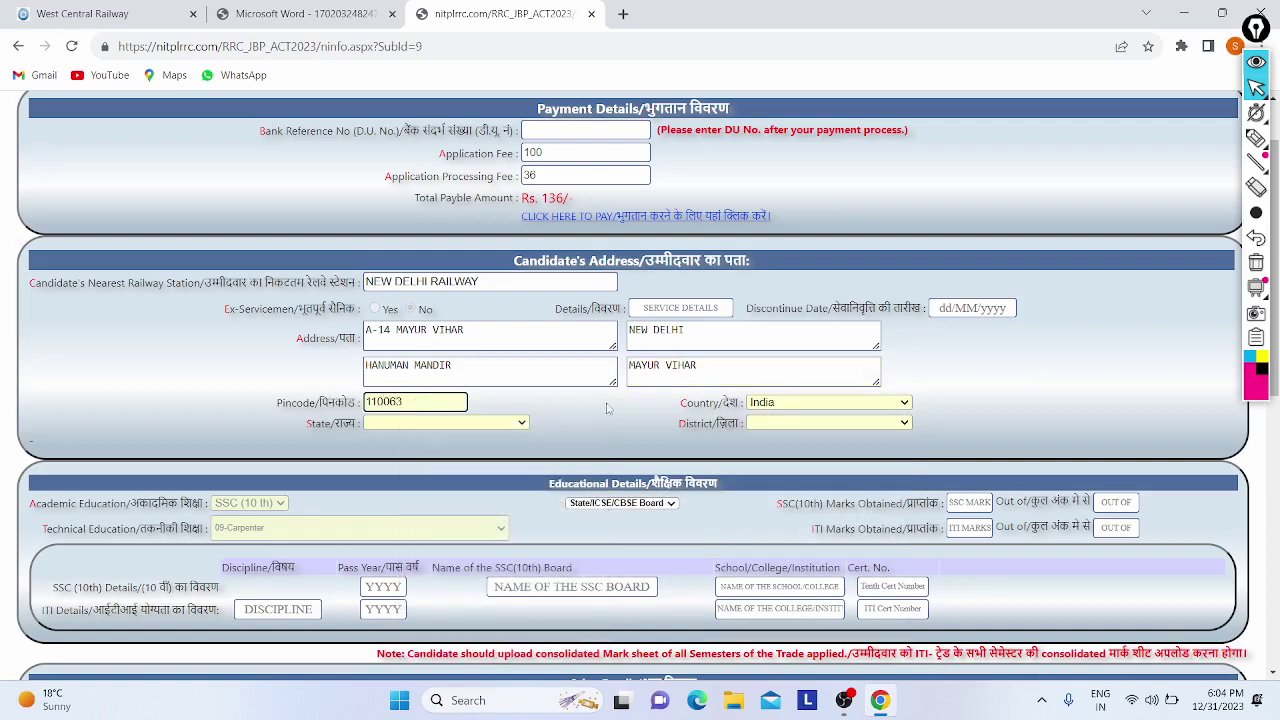
{"action": "left_click", "coordinate": [390, 424]}
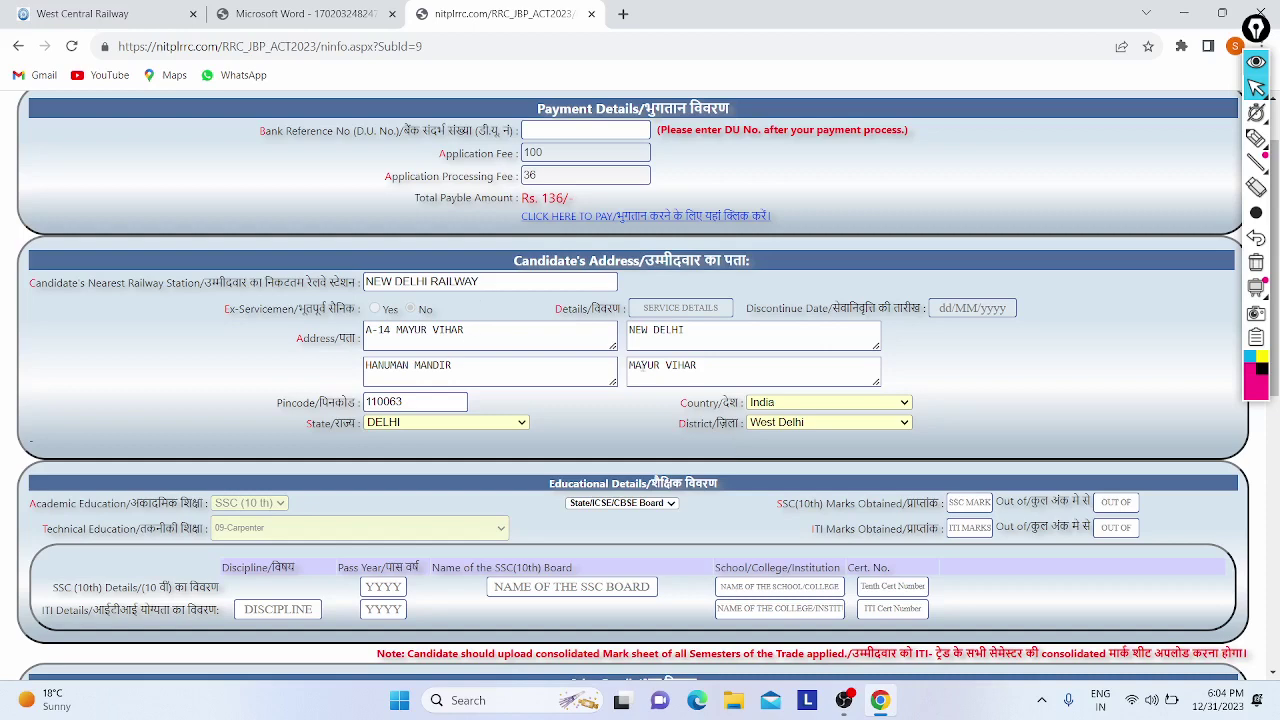
{"action": "scroll", "coordinate": [563, 425], "scroll_direction": "down", "scroll_amount": 1}
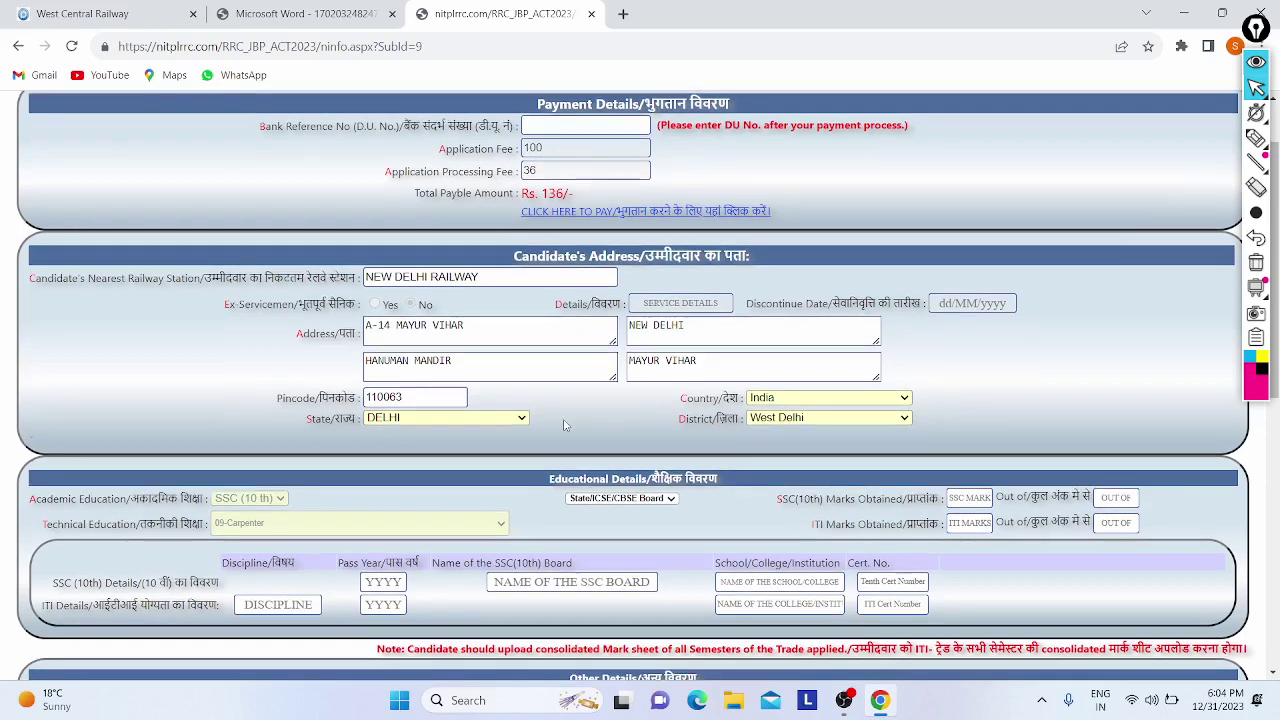
{"action": "left_click", "coordinate": [836, 421]}
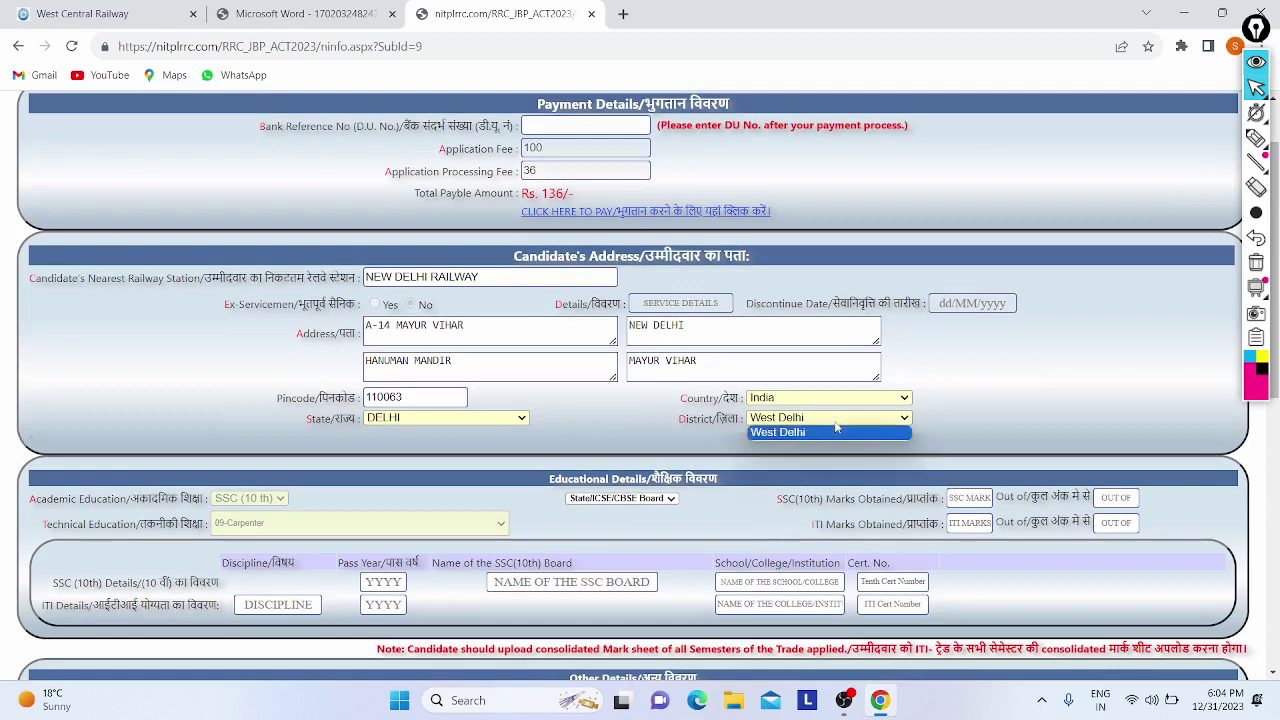
{"action": "left_click", "coordinate": [627, 441]}
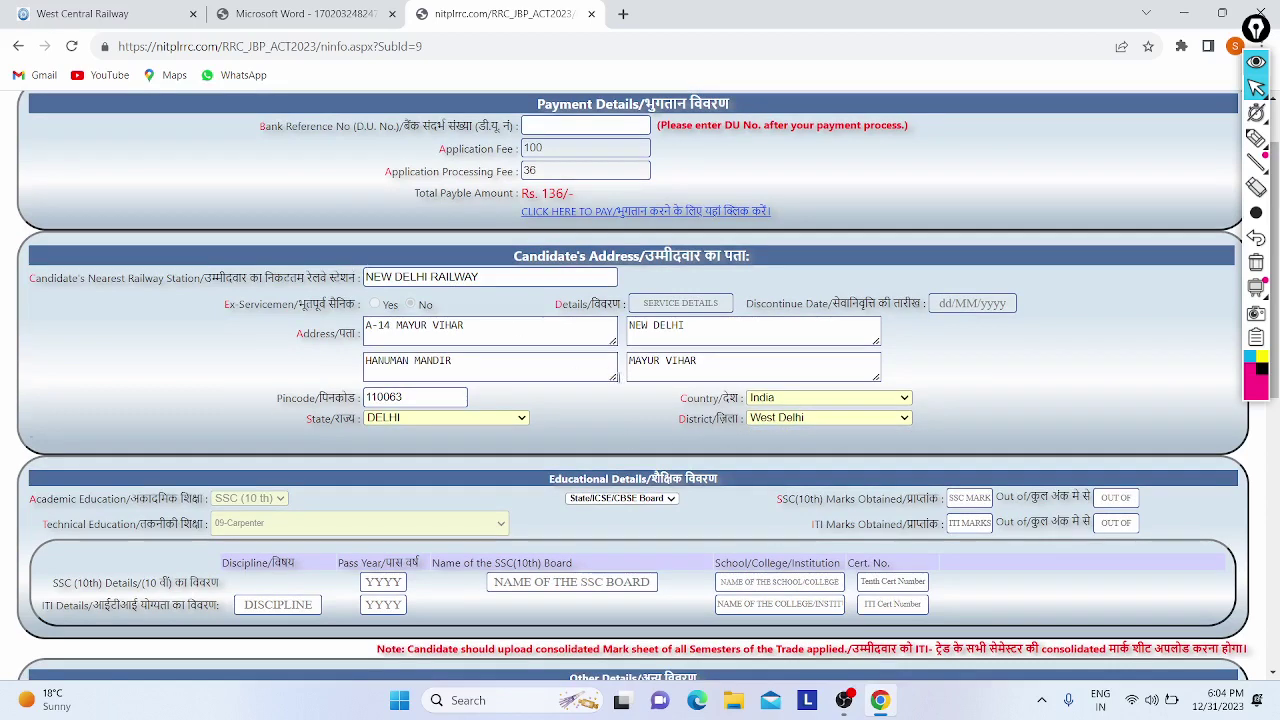
Choose CBSE Board as the 10th exam board.
{"action": "scroll", "coordinate": [627, 441], "scroll_direction": "down", "scroll_amount": 2}
{"action": "scroll", "coordinate": [437, 426], "scroll_direction": "down", "scroll_amount": 1}
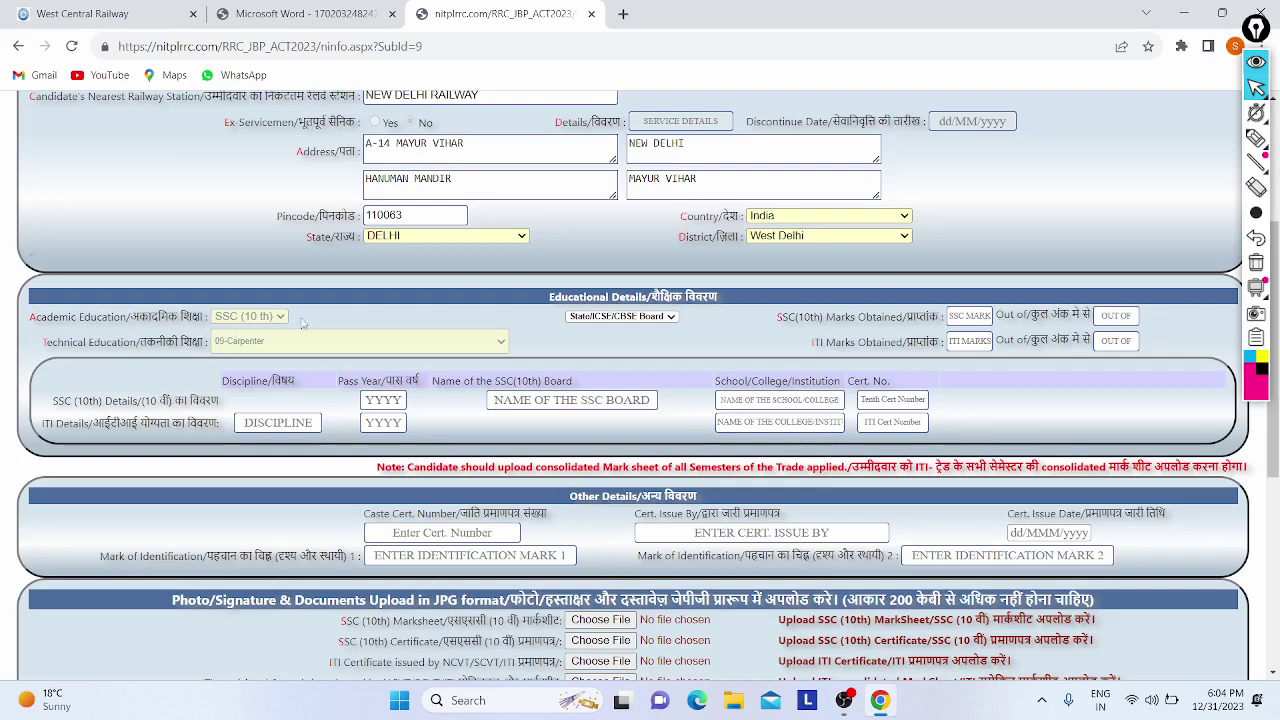
{"action": "left_click", "coordinate": [602, 317]}
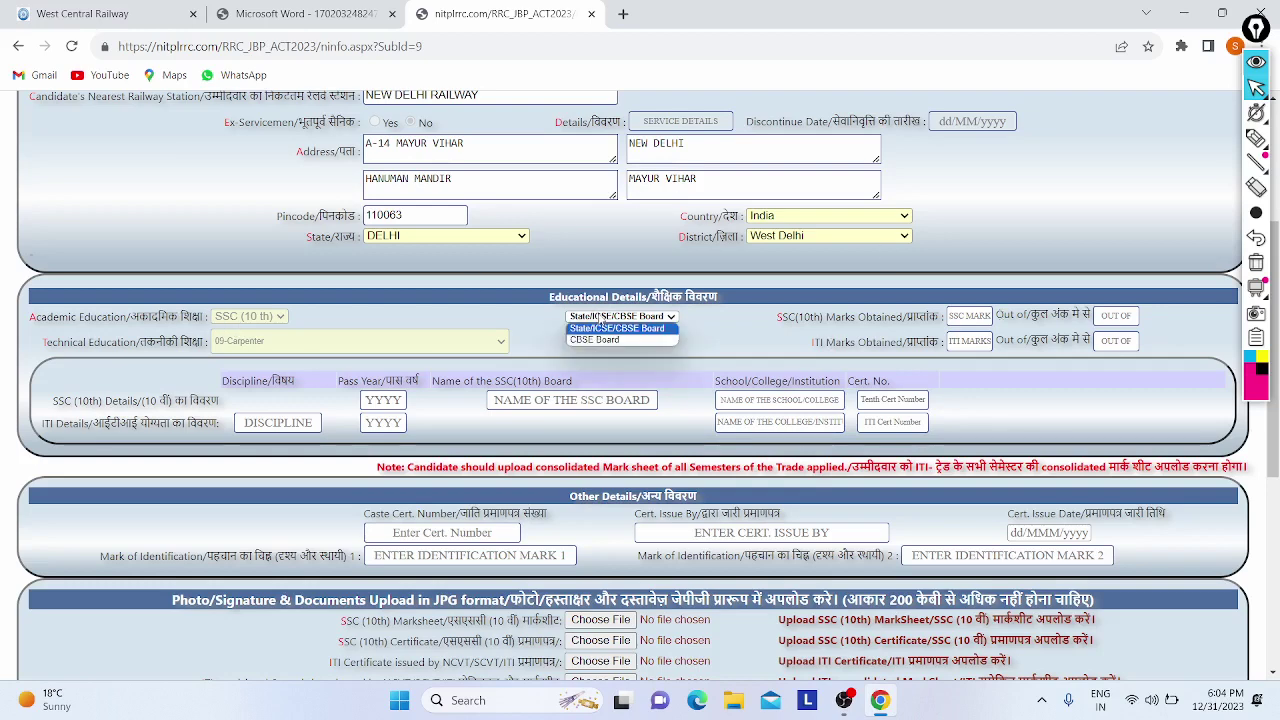
{"action": "left_click", "coordinate": [583, 341]}
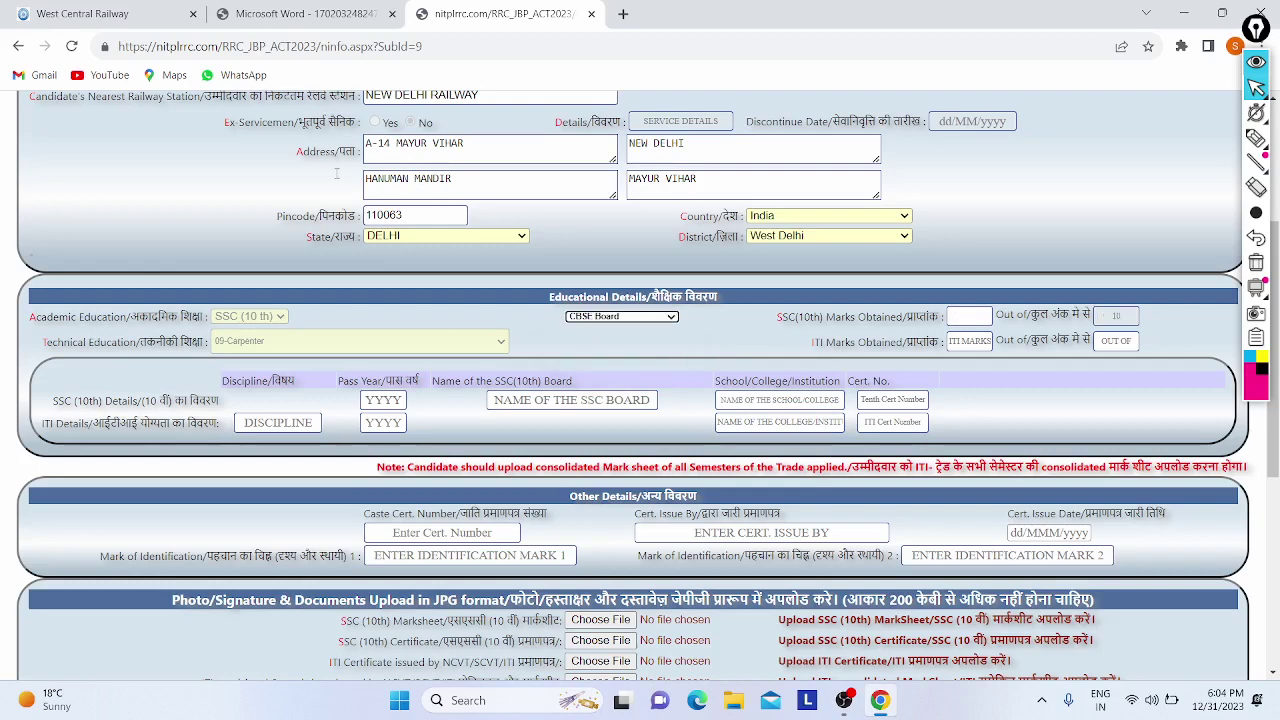
Enter and correct the SSC marks obtained so the percentage shows 85.50%.
{"action": "left_click", "coordinate": [972, 316]}
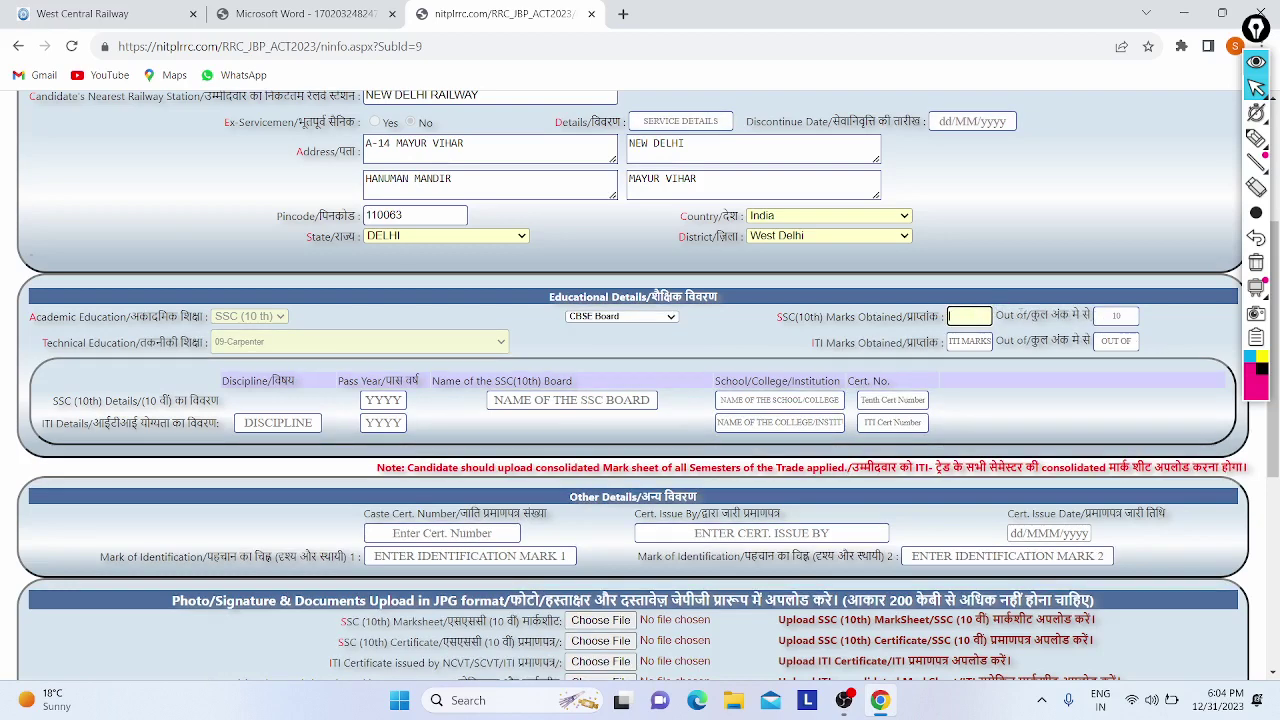
{"action": "left_click_drag", "start_coordinate": [1038, 316], "coordinate": [1085, 316]}
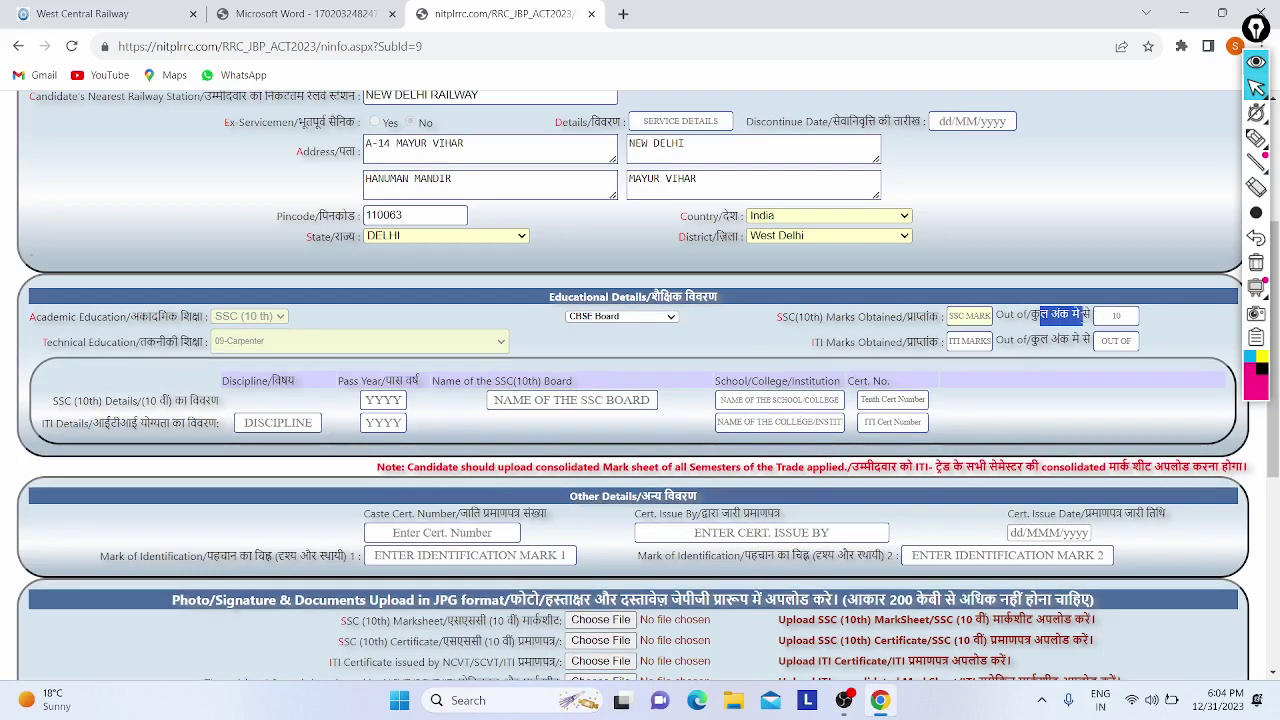
{"action": "left_click", "coordinate": [1085, 316]}
{"action": "left_click", "coordinate": [985, 316]}
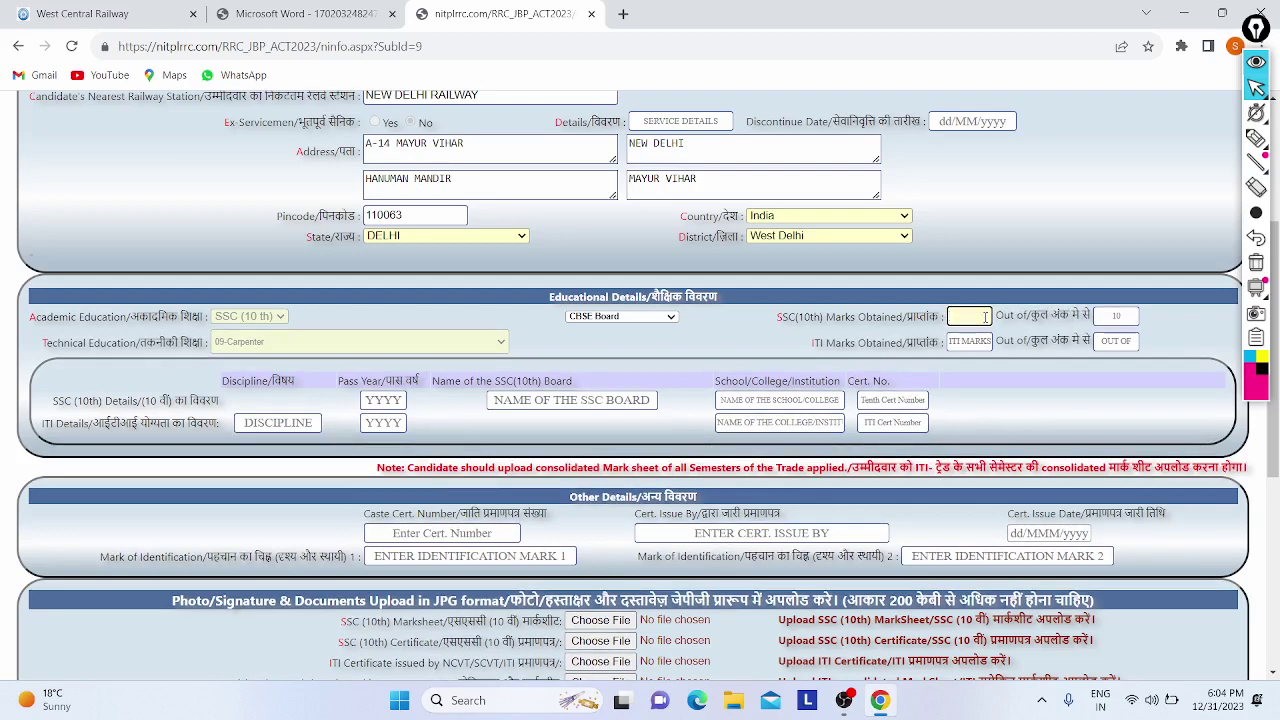
{"action": "type", "text": "366"}
{"action": "key", "text": "Num_Lock"}
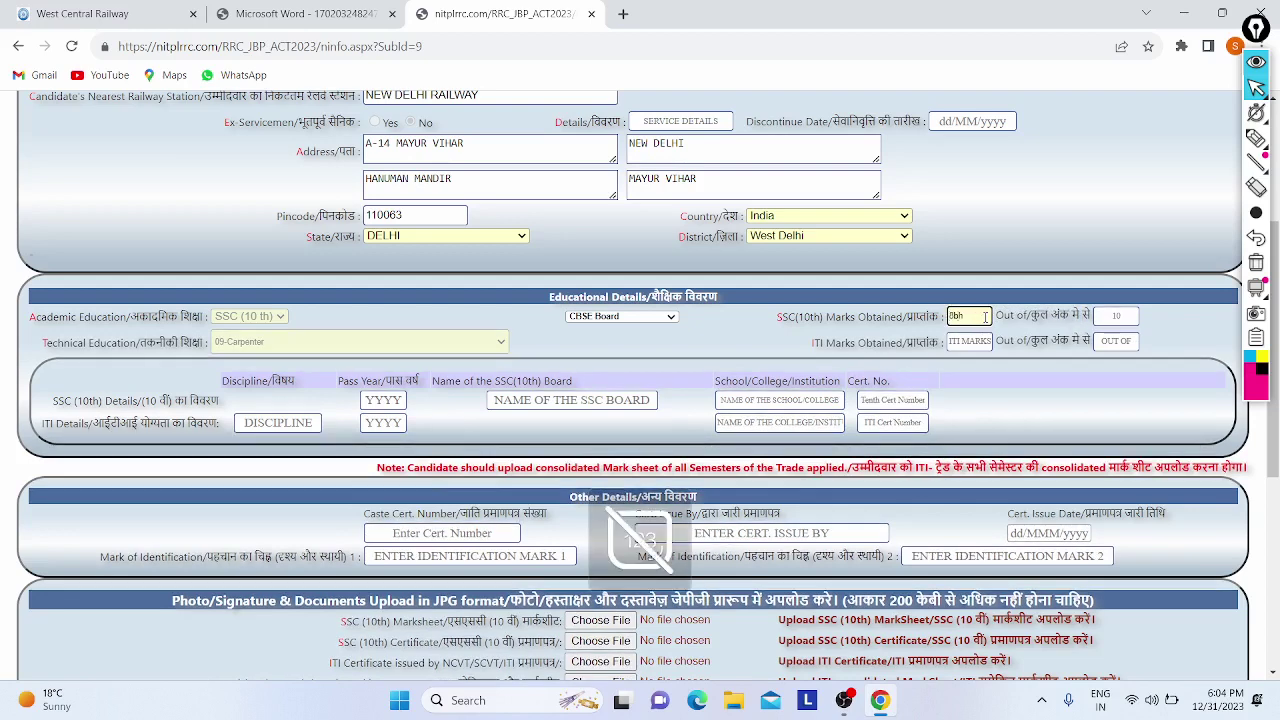
{"action": "key", "text": "BackSpace"}
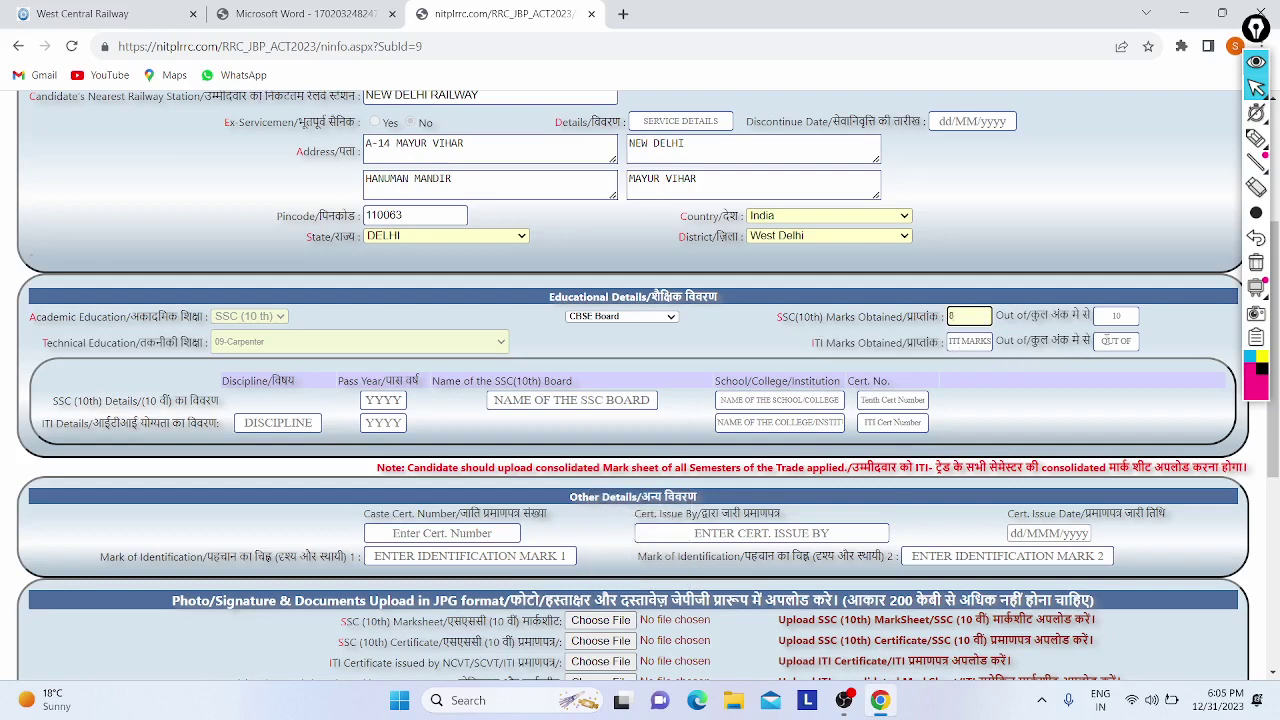
{"action": "left_click", "coordinate": [1113, 340]}
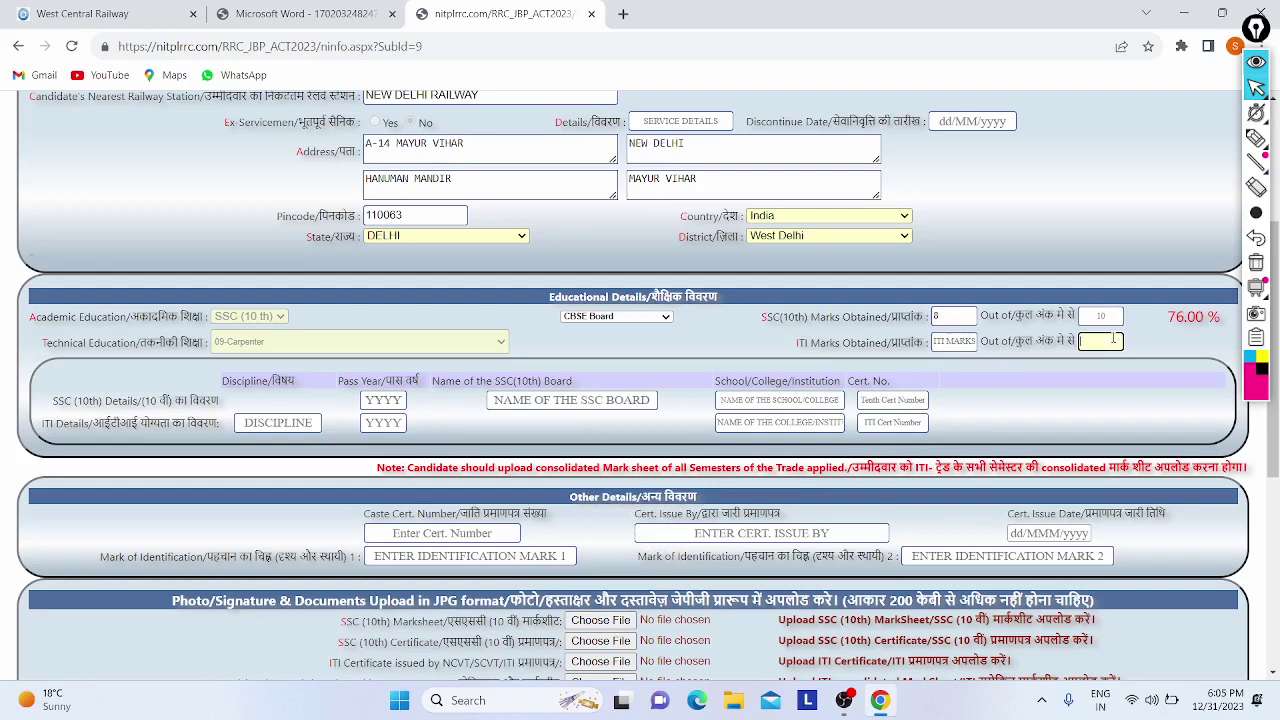
{"action": "left_click", "coordinate": [950, 316]}
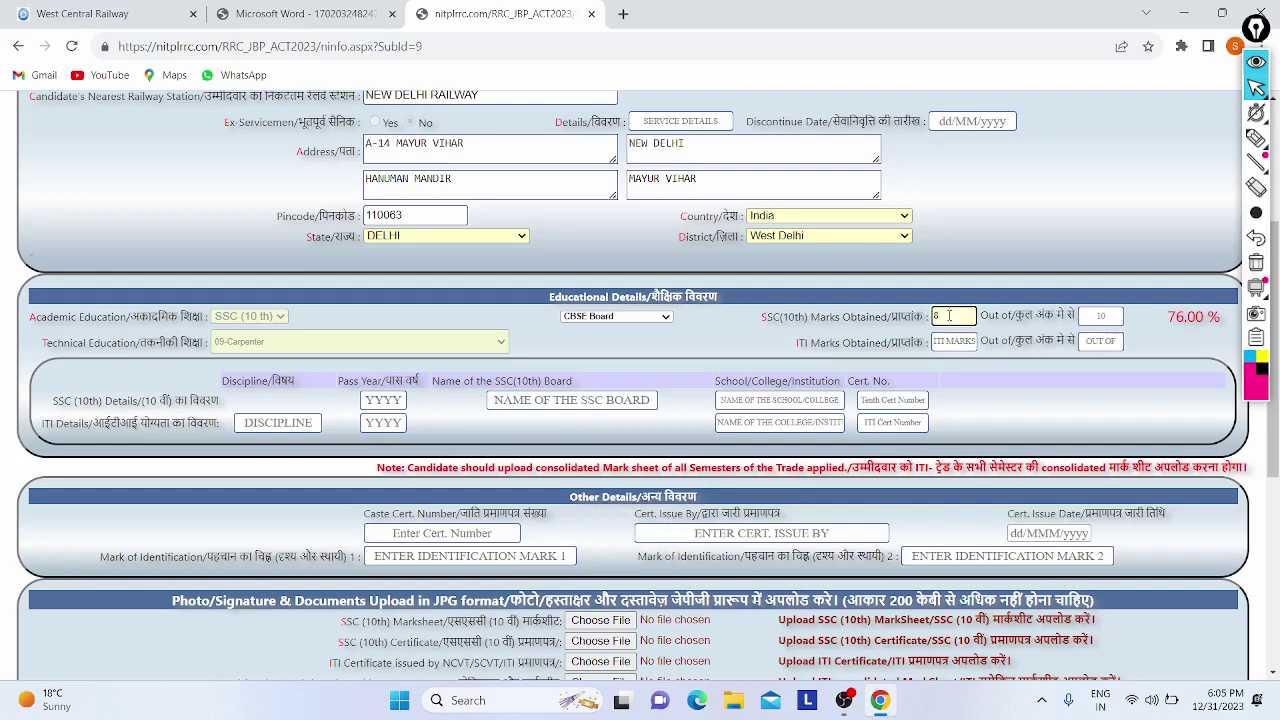
{"action": "key", "text": "BackSpace"}
{"action": "type", "text": "9"}
Enter ITI marks out of 400 and marks obtained 367, giving 91.75%.
{"action": "left_click", "coordinate": [1086, 340]}
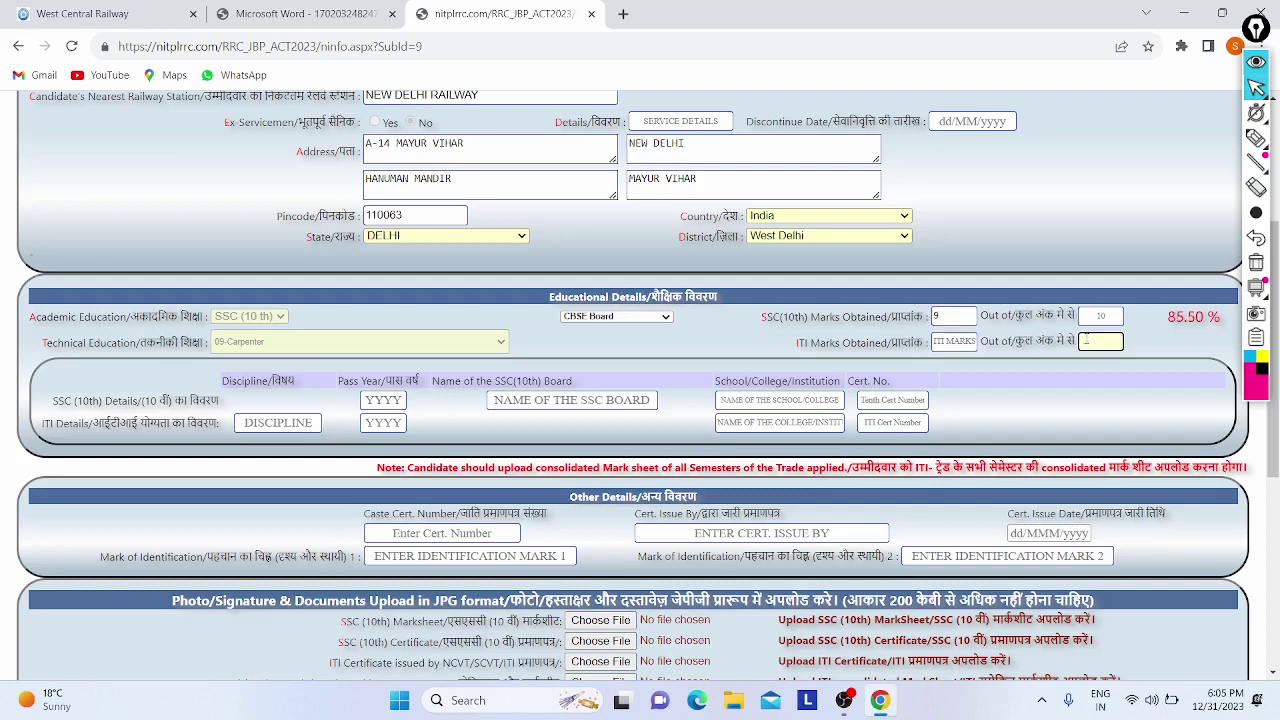
{"action": "type", "text": "400"}
{"action": "left_click", "coordinate": [954, 341]}
{"action": "type", "text": "1"}
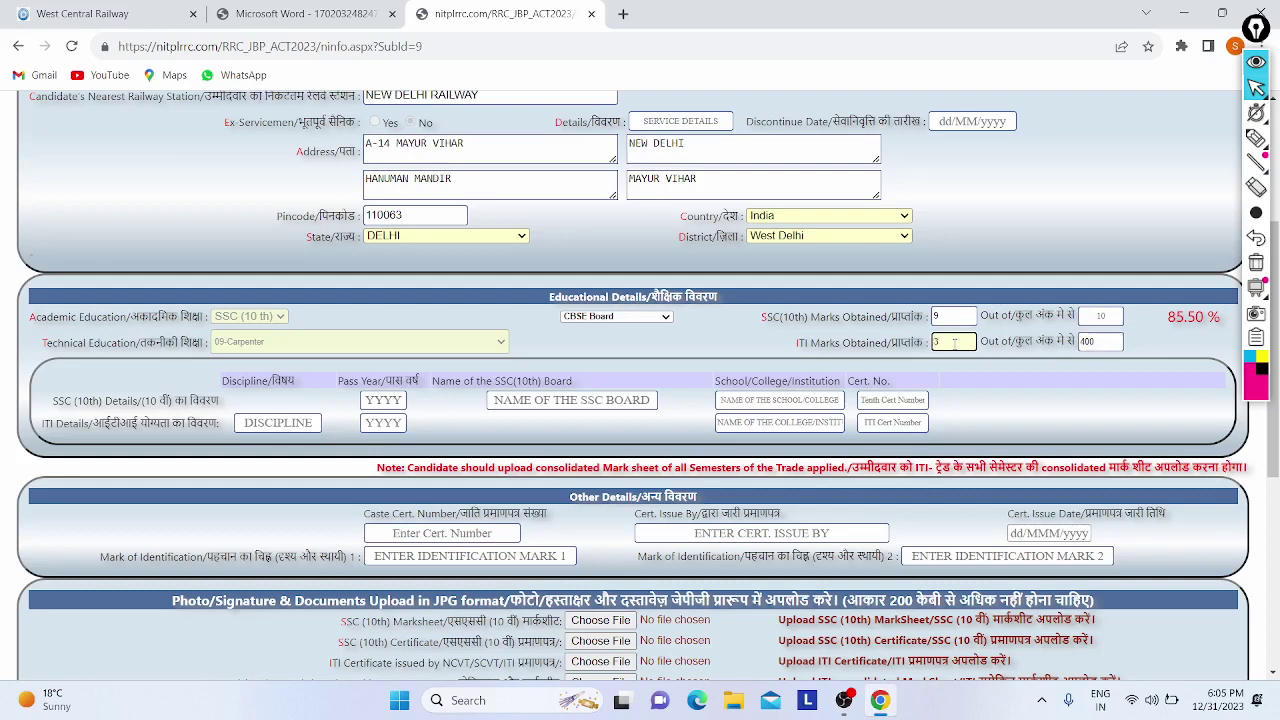
{"action": "type", "text": "67"}
{"action": "left_click", "coordinate": [1022, 375]}
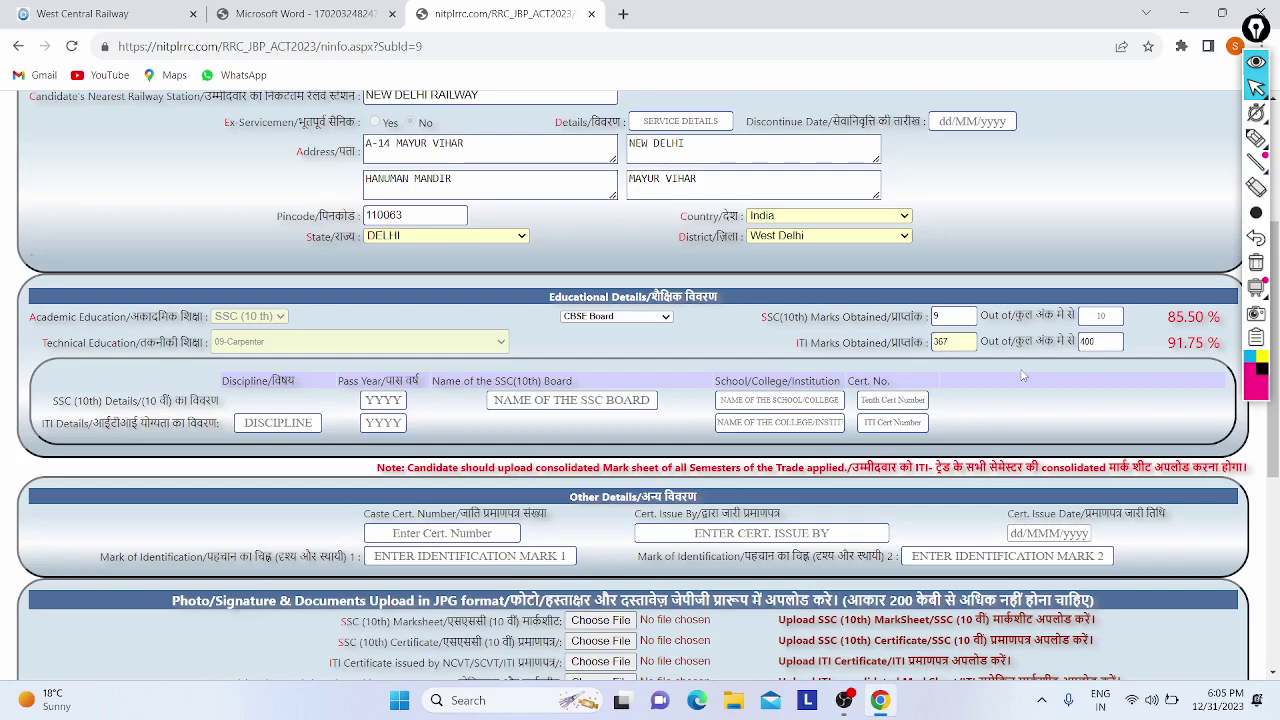
Fill the SSC row: pass year 2017, board CBSE, school KENDRIYA VIDYALAYA, and certificate number.
{"action": "scroll", "coordinate": [662, 393], "scroll_direction": "down", "scroll_amount": 1}
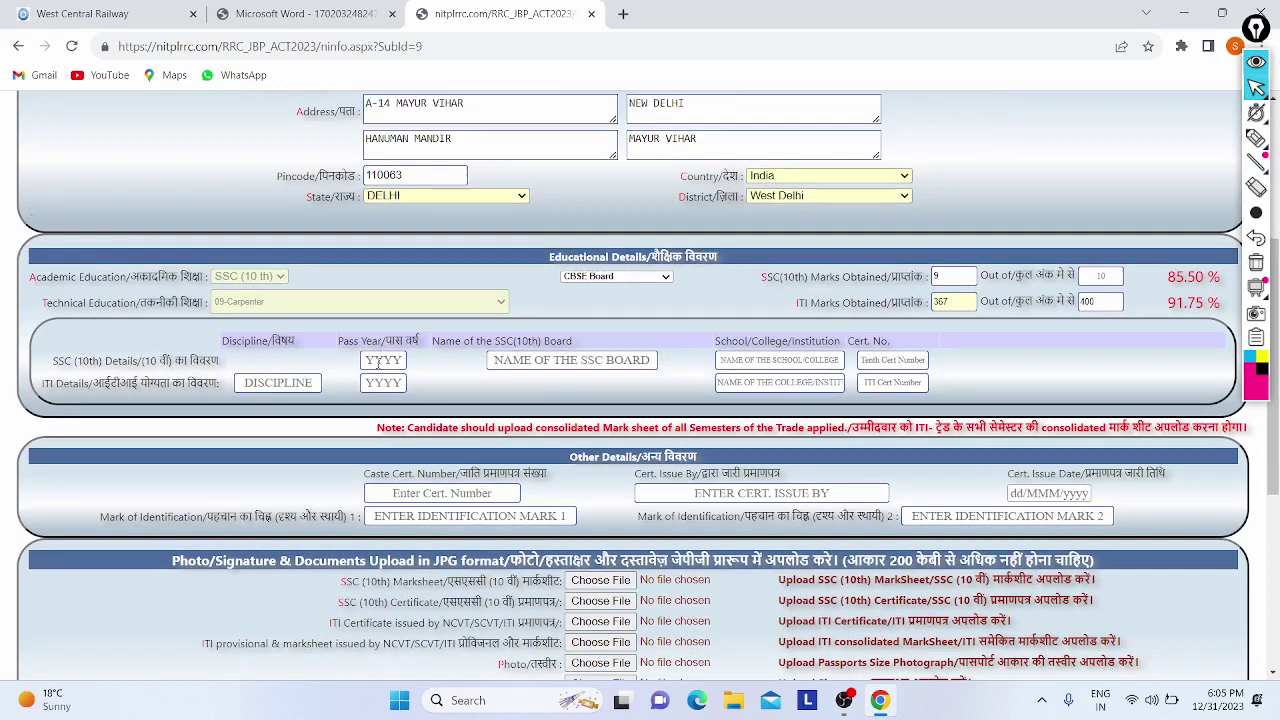
{"action": "left_click", "coordinate": [379, 362]}
{"action": "type", "text": "2017"}
{"action": "left_click", "coordinate": [509, 359]}
{"action": "left_click_drag", "start_coordinate": [461, 395], "coordinate": [512, 369]}
{"action": "left_click", "coordinate": [539, 361]}
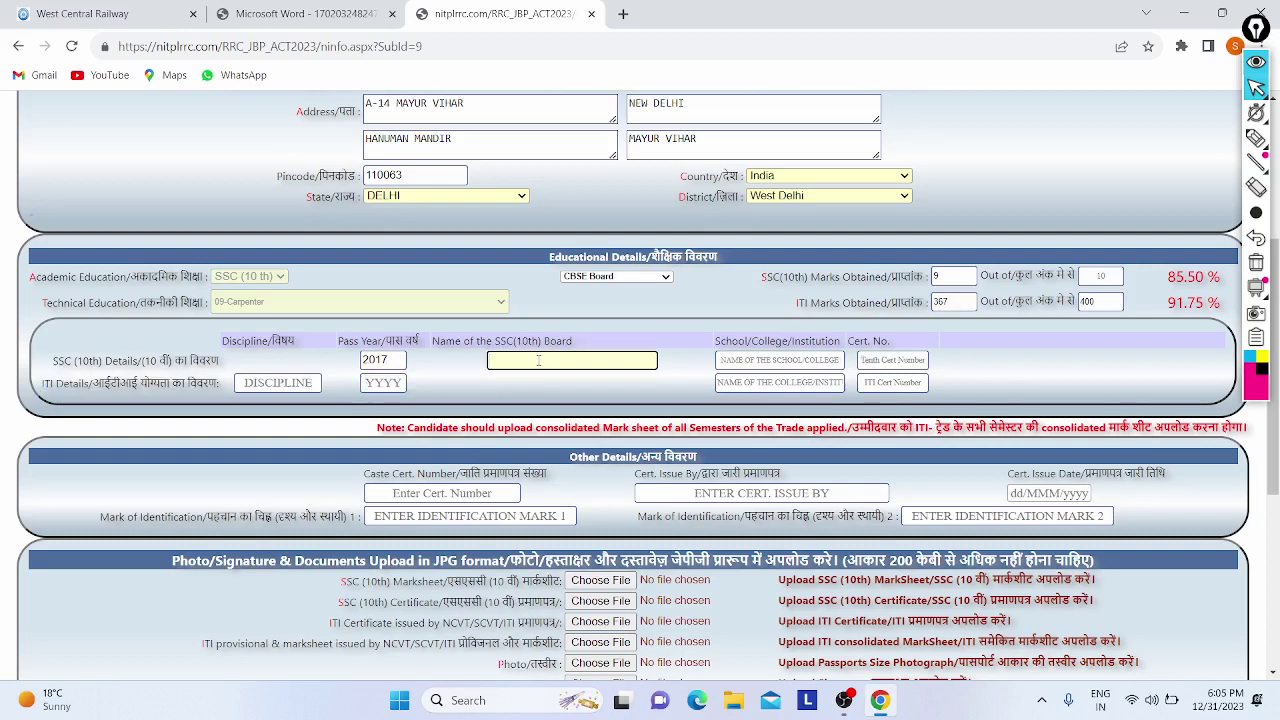
{"action": "type", "text": "CBSE"}
{"action": "left_click", "coordinate": [756, 361]}
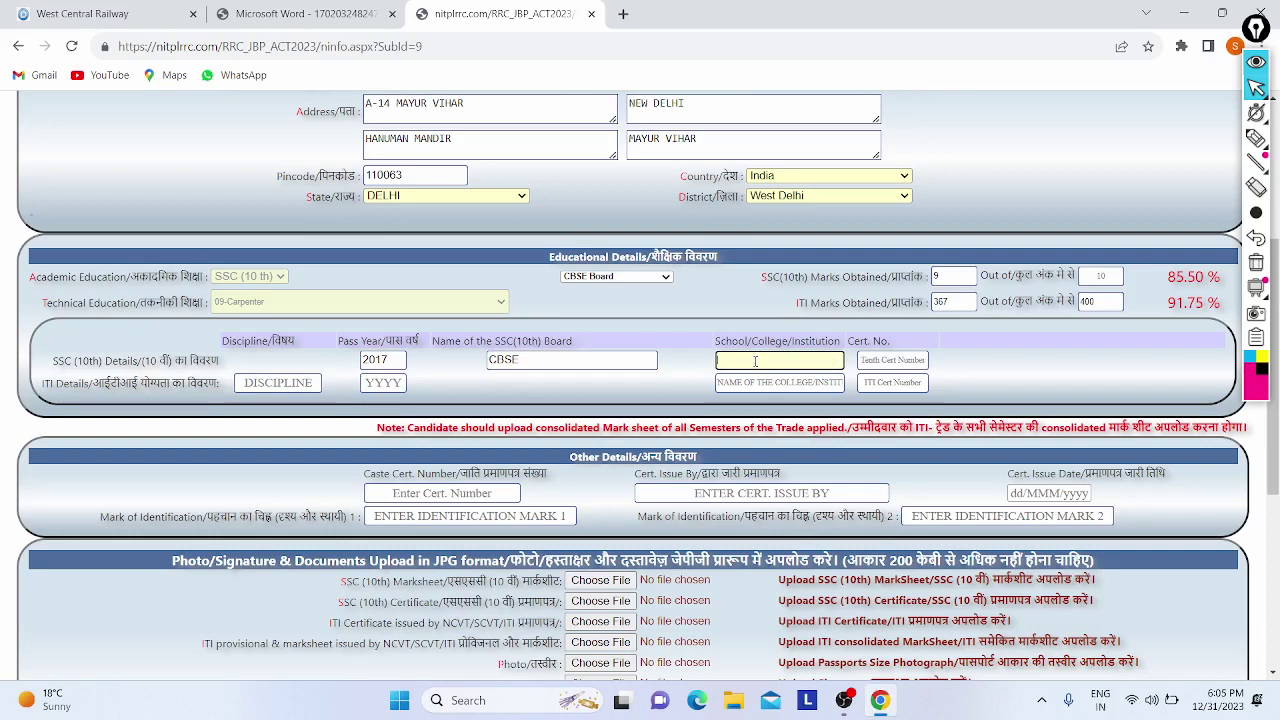
{"action": "type", "text": "23"}
{"action": "type", "text": "KEN"}
{"action": "type", "text": "DRIYA"}
{"action": "type", "text": "V"}
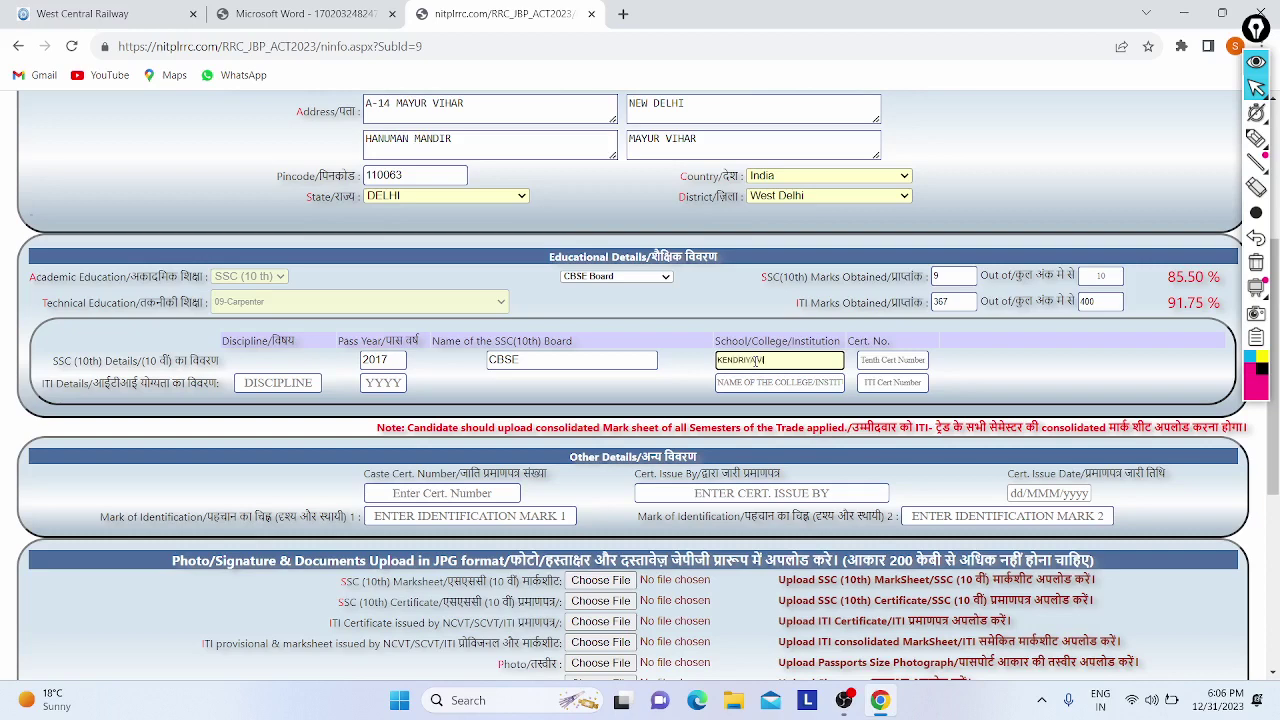
{"action": "type", "text": "IDYALAYA"}
{"action": "left_click", "coordinate": [871, 365]}
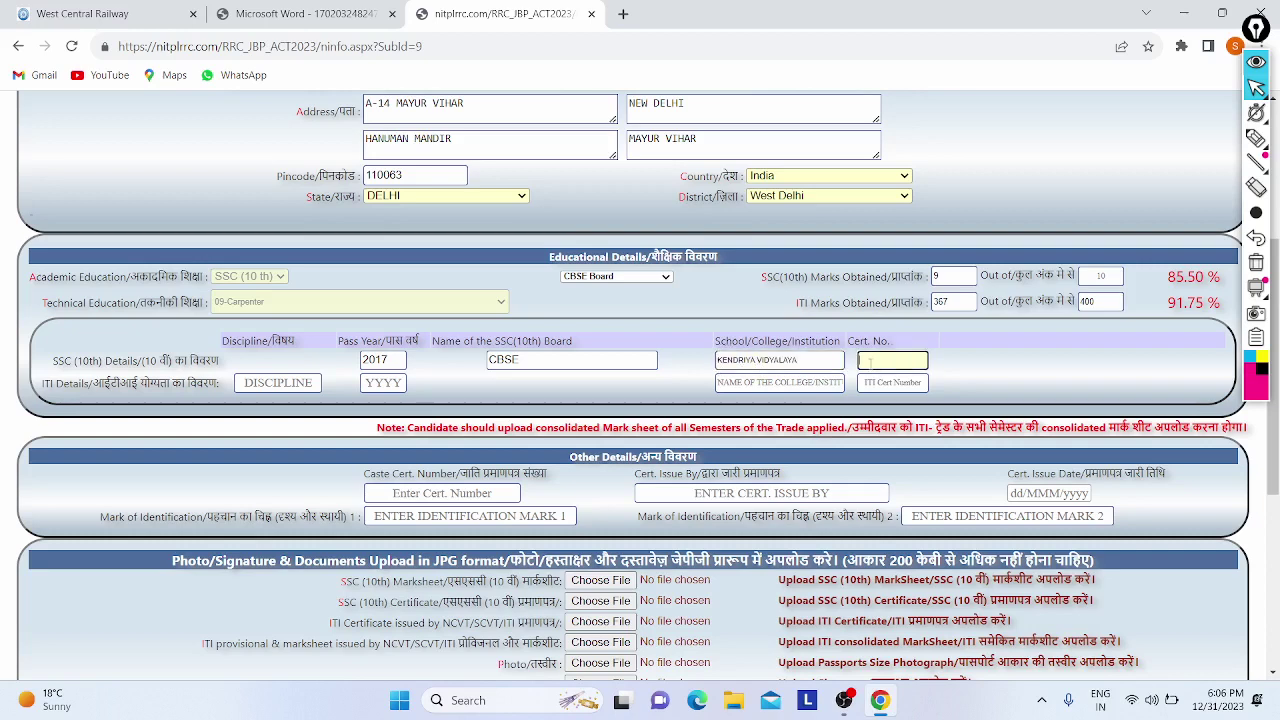
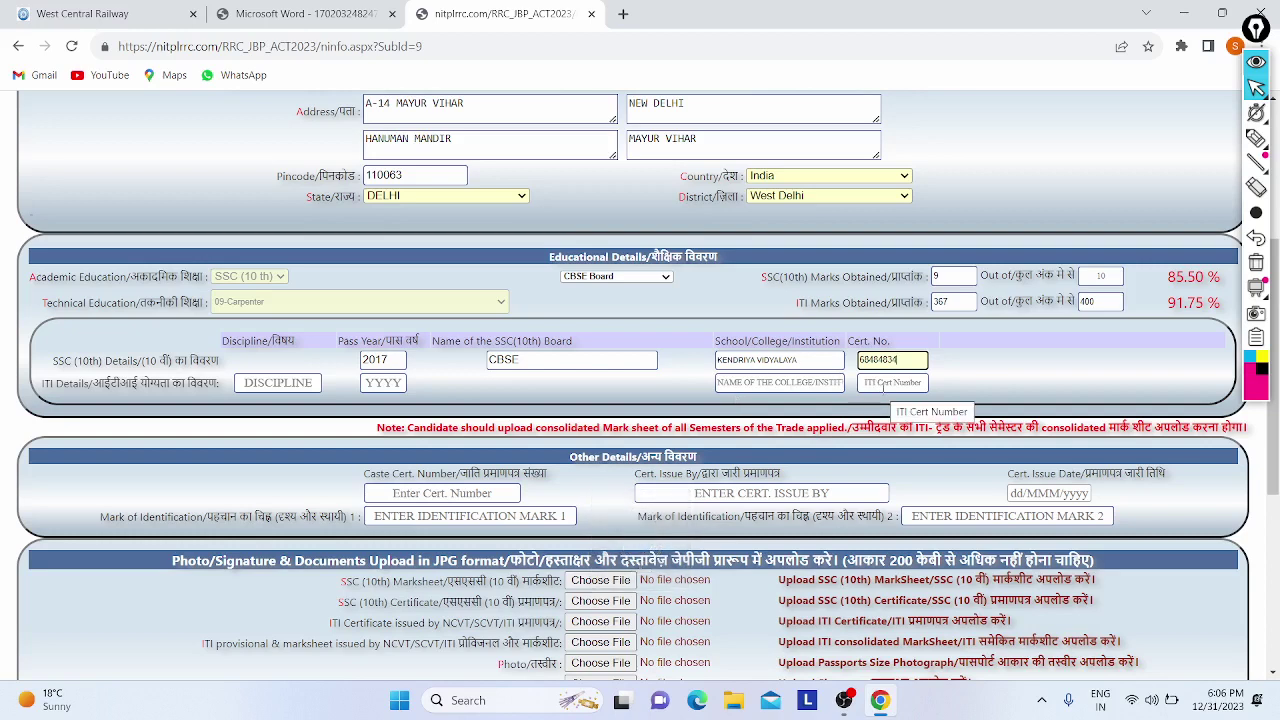
Fill the ITI row with certificate number, college DU and pass year 2019.
{"action": "left_click", "coordinate": [883, 384]}
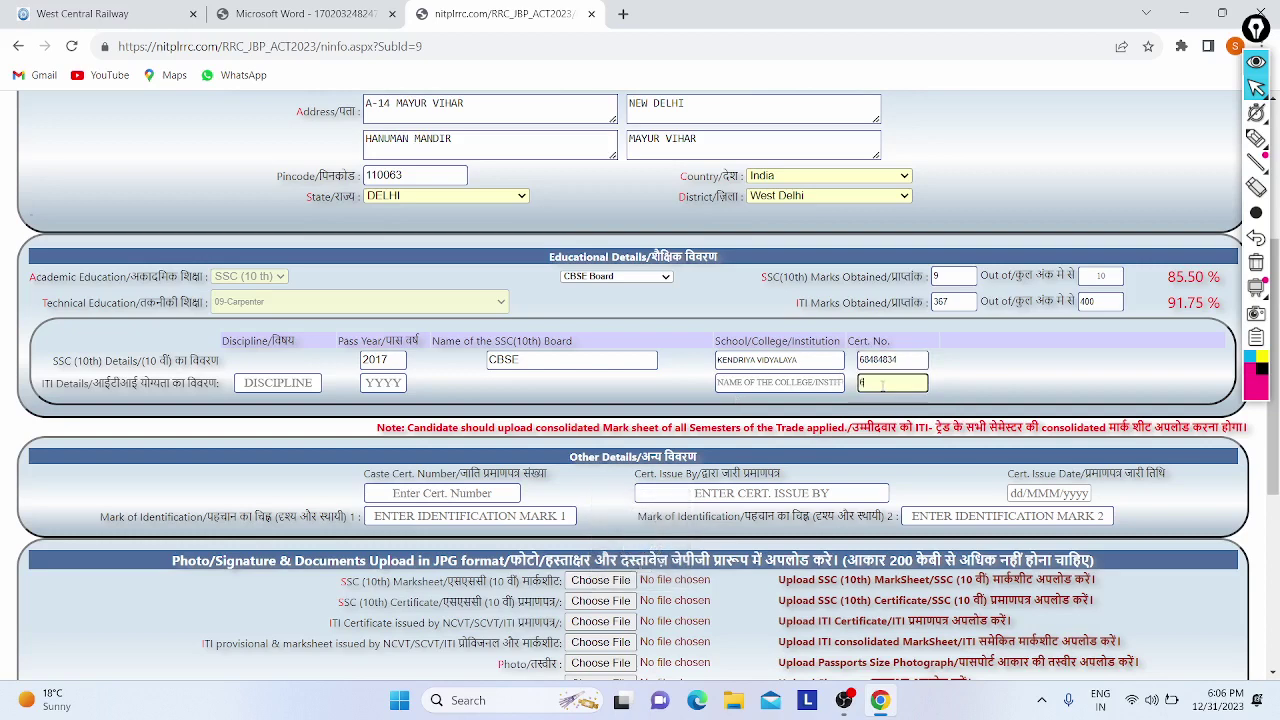
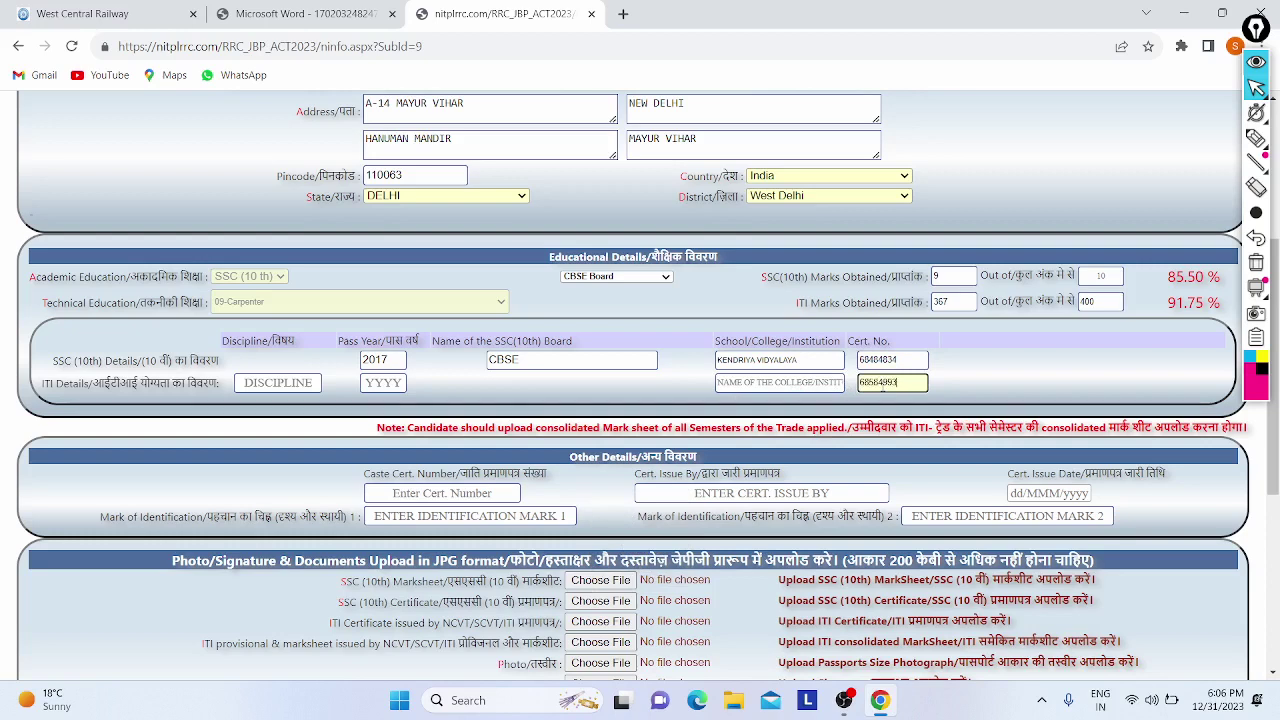
{"action": "left_click", "coordinate": [774, 382]}
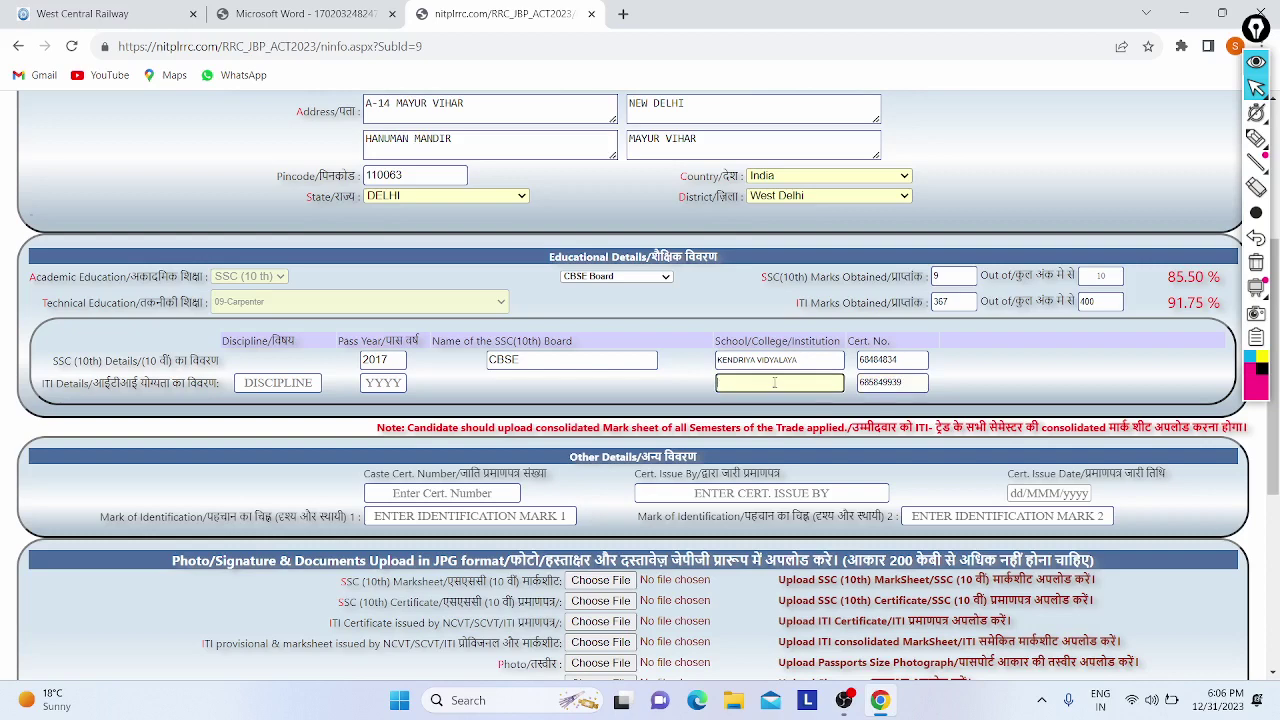
{"action": "type", "text": "DU"}
{"action": "left_click", "coordinate": [368, 383]}
{"action": "type", "text": "2"}
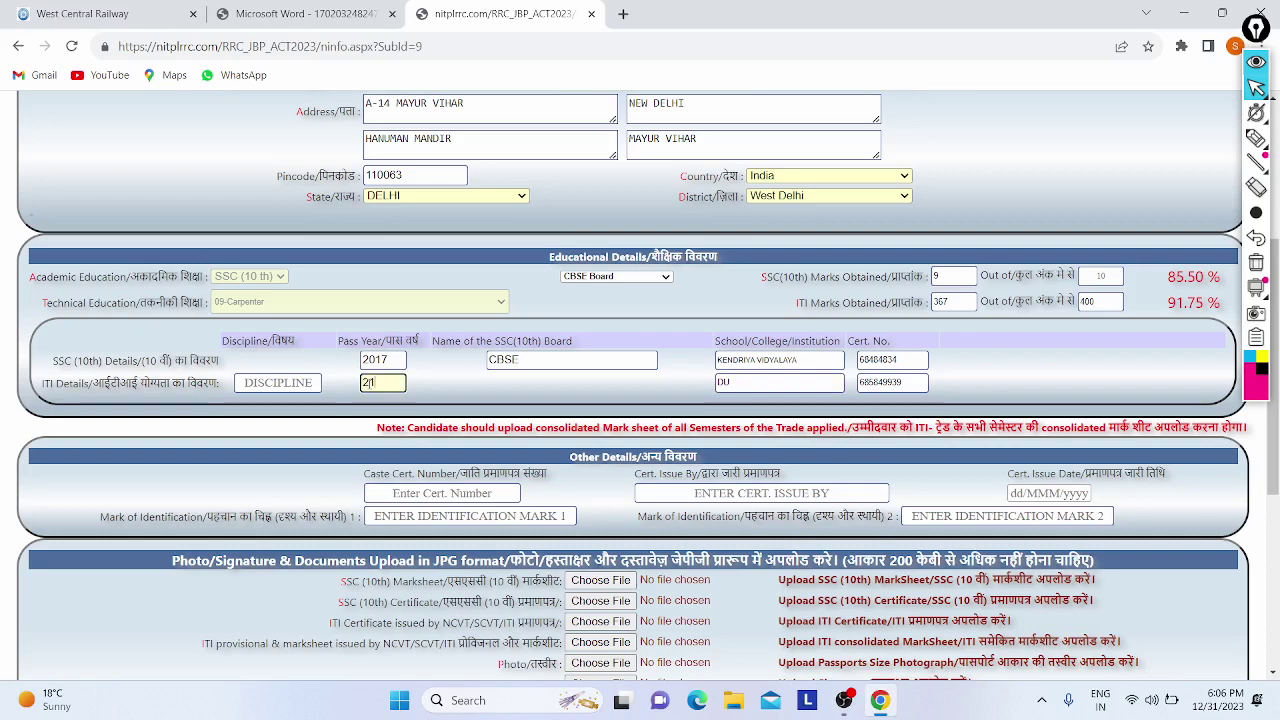
{"action": "type", "text": "019"}
Type CARPENTAR in capitals into the ITI Discipline box.
{"action": "left_click", "coordinate": [266, 383]}
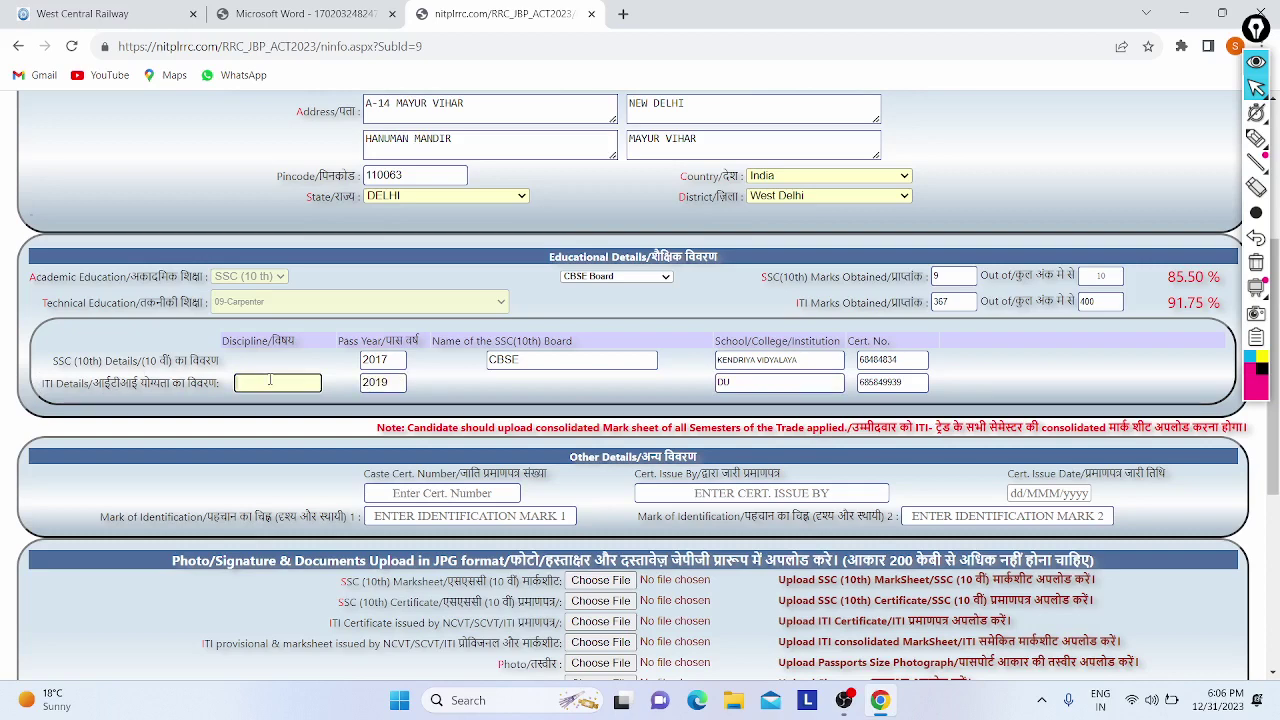
{"action": "key", "text": "Caps_Lock"}
{"action": "type", "text": "CAR"}
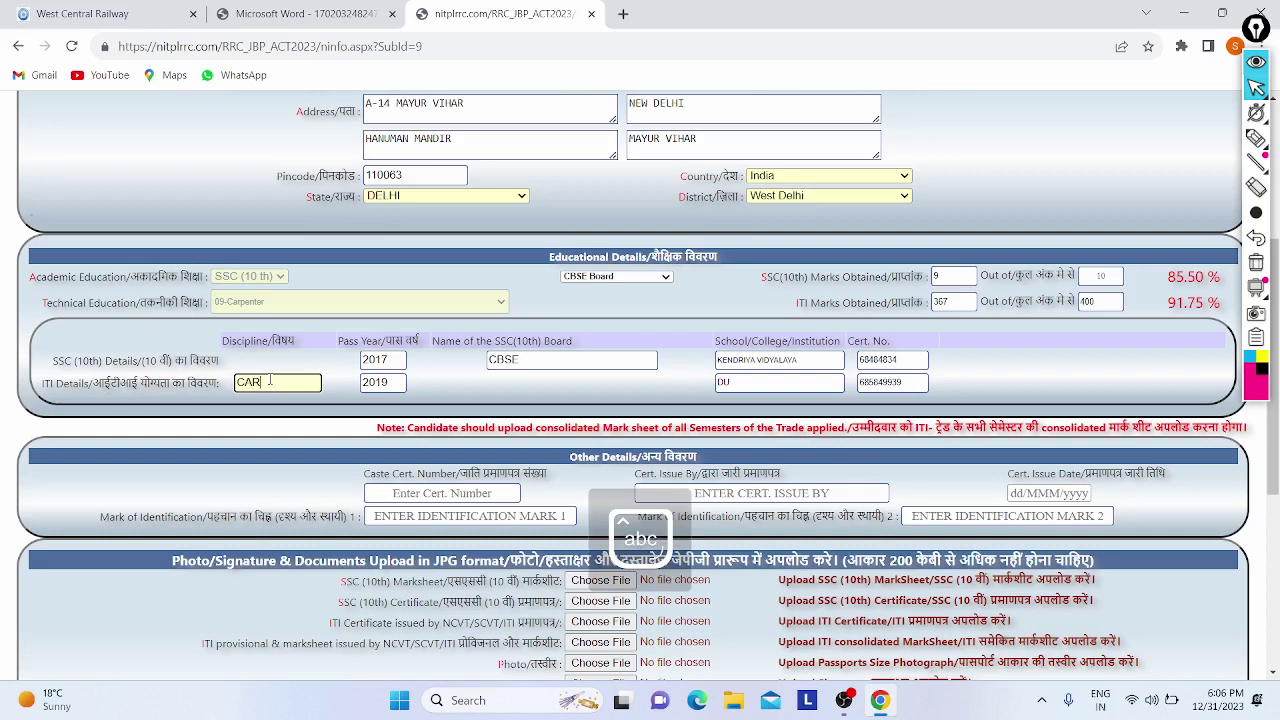
{"action": "type", "text": "PEN"}
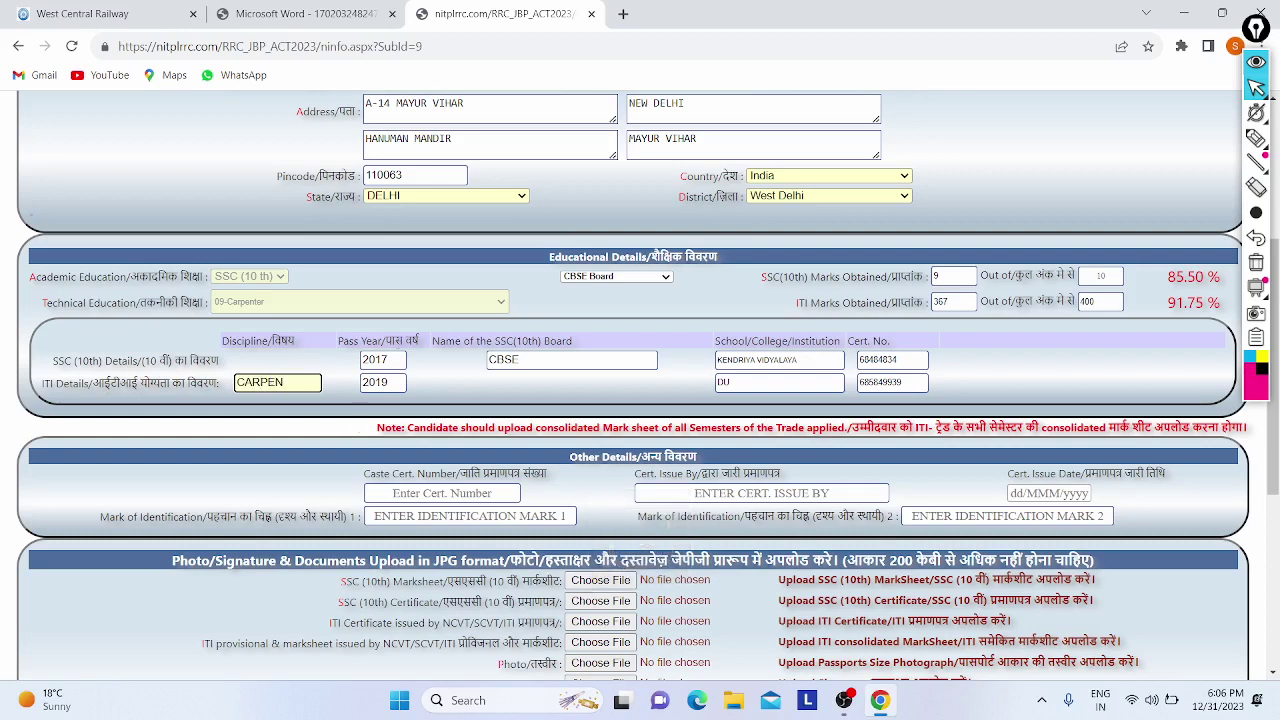
{"action": "scroll", "coordinate": [397, 349], "scroll_direction": "up", "scroll_amount": 3}
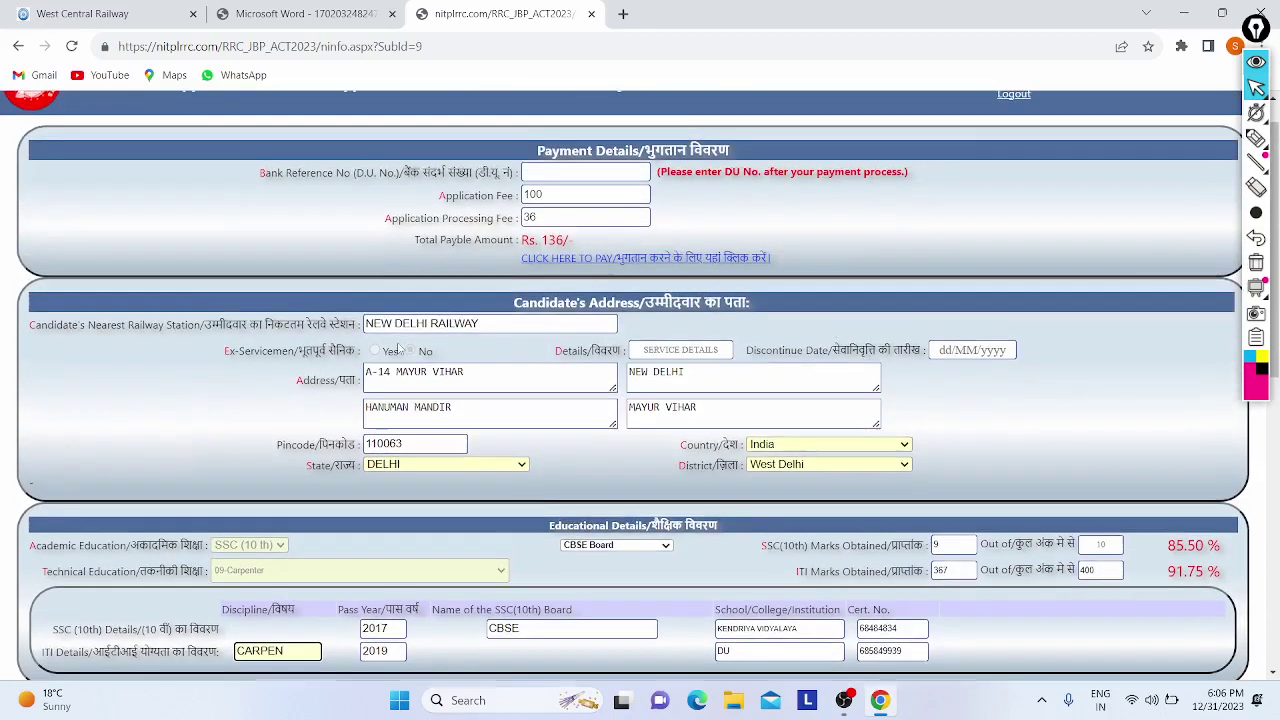
{"action": "scroll", "coordinate": [397, 349], "scroll_direction": "down", "scroll_amount": 3}
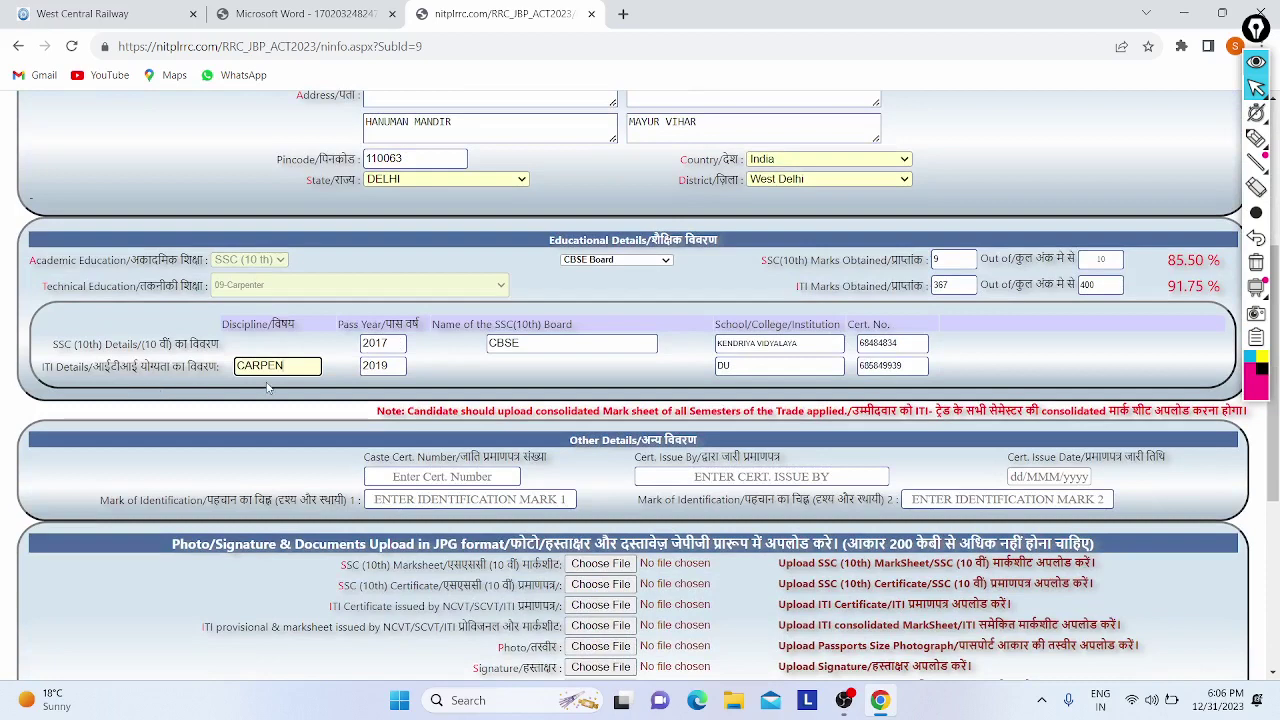
{"action": "type", "text": "TAR"}
{"action": "scroll", "coordinate": [339, 372], "scroll_direction": "down", "scroll_amount": 1}
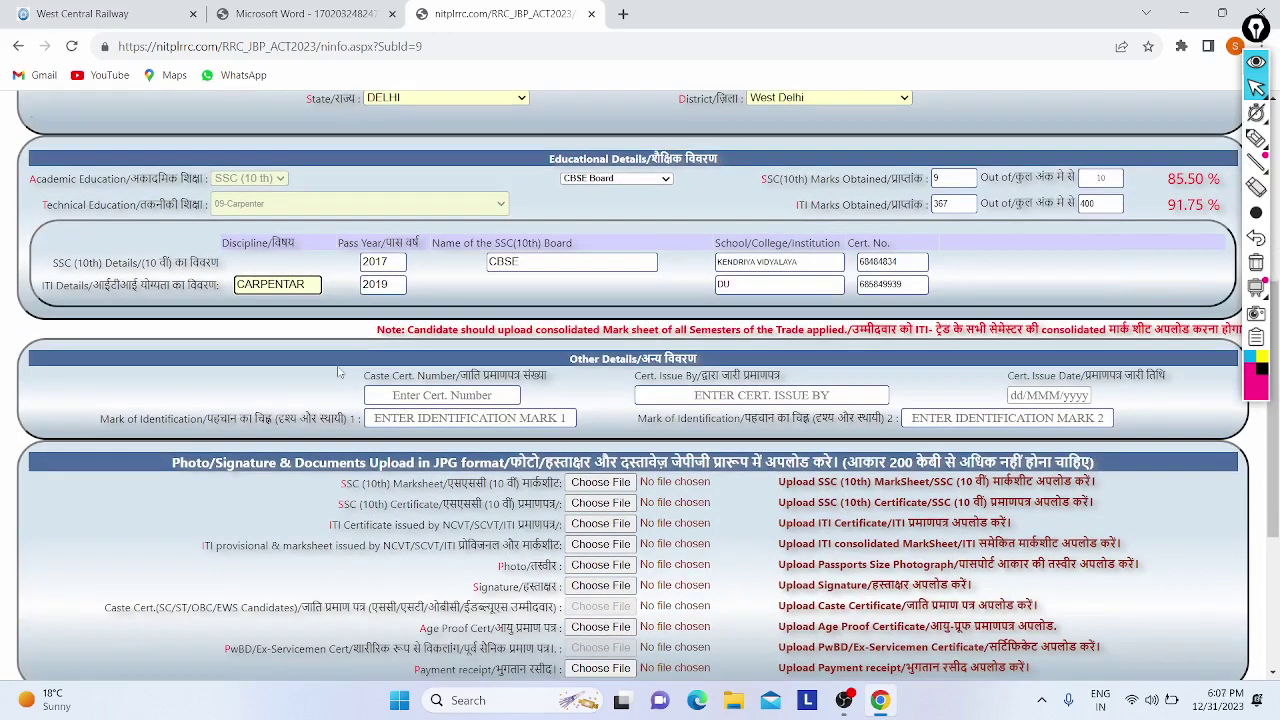
{"action": "left_click", "coordinate": [431, 395]}
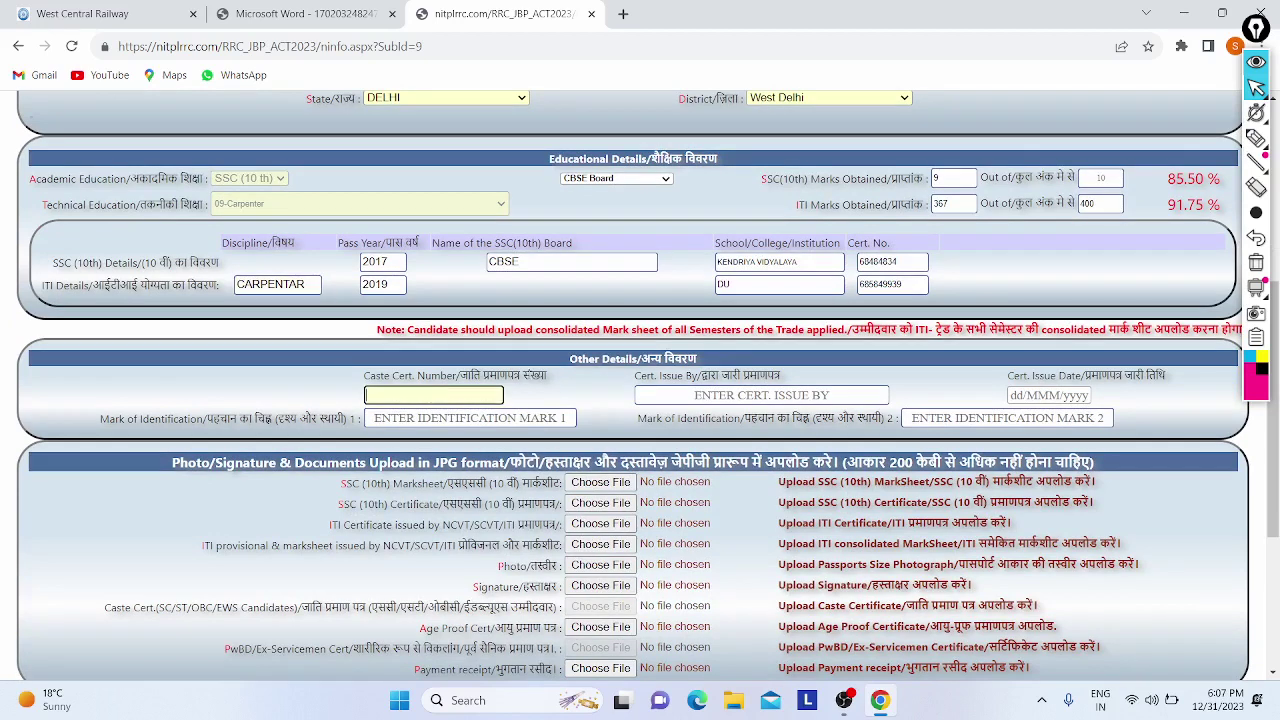
{"action": "left_click", "coordinate": [646, 396]}
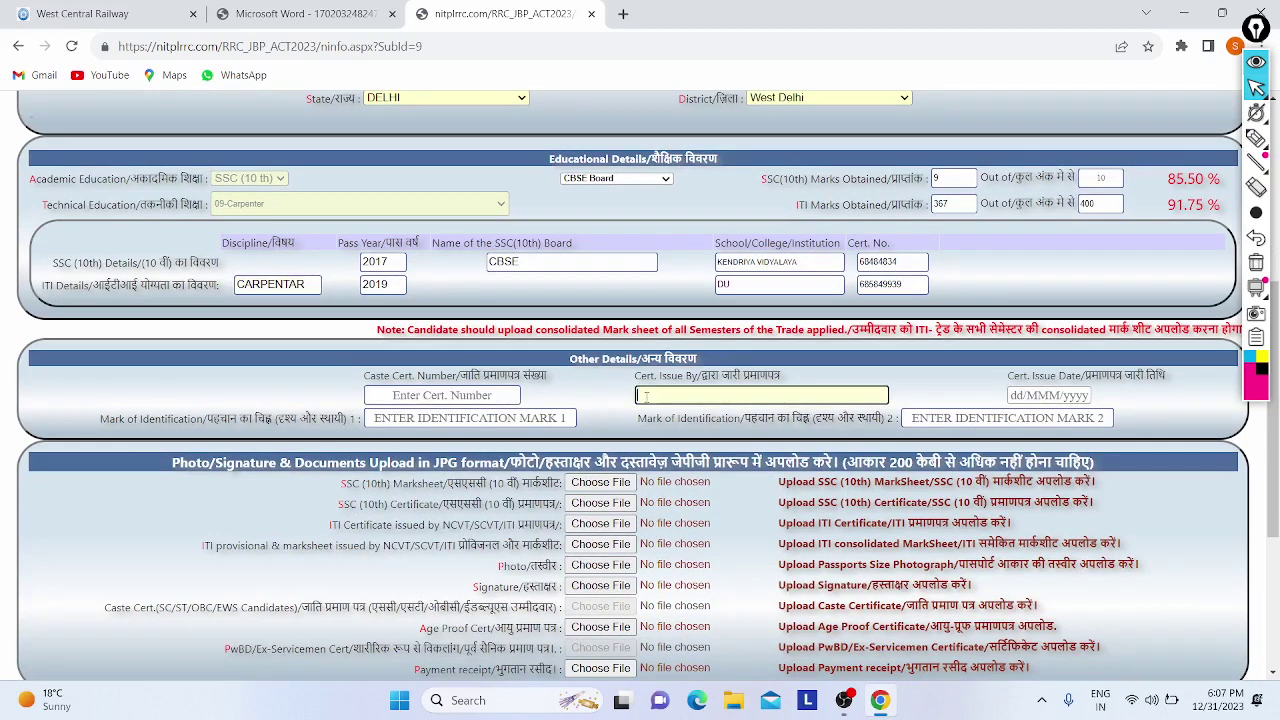
{"action": "left_click", "coordinate": [967, 397]}
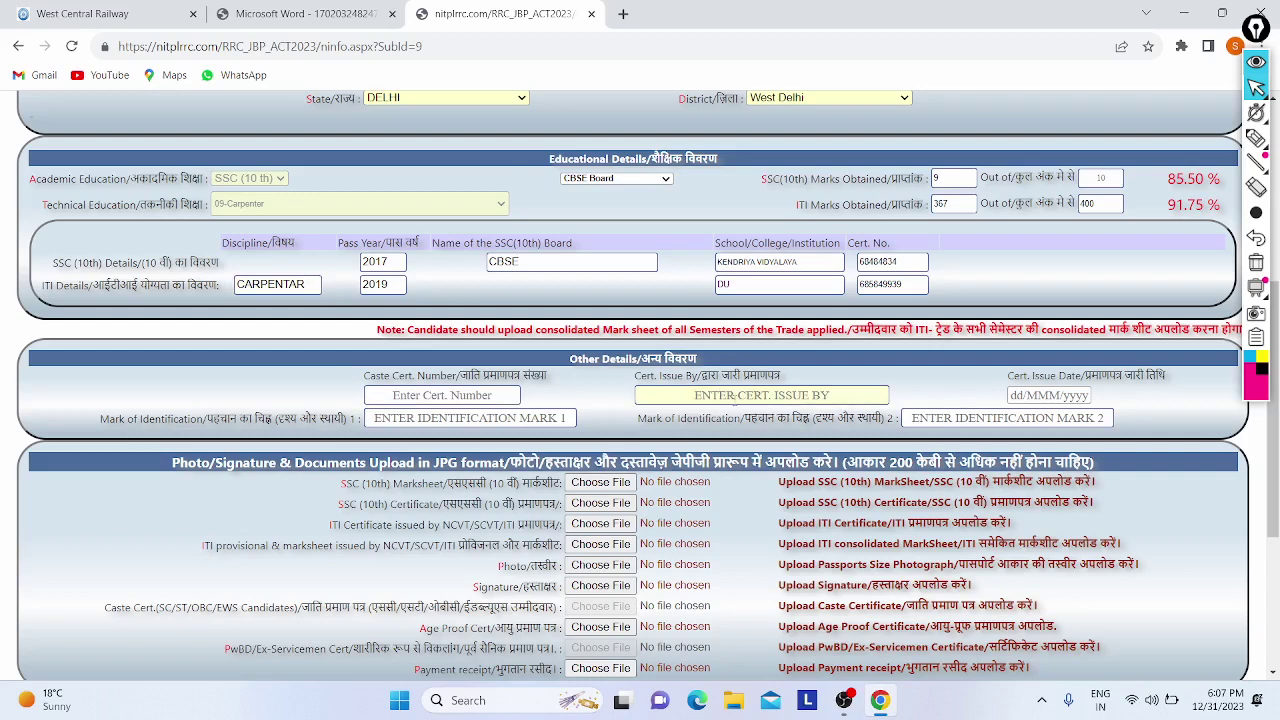
{"action": "left_click", "coordinate": [1048, 396]}
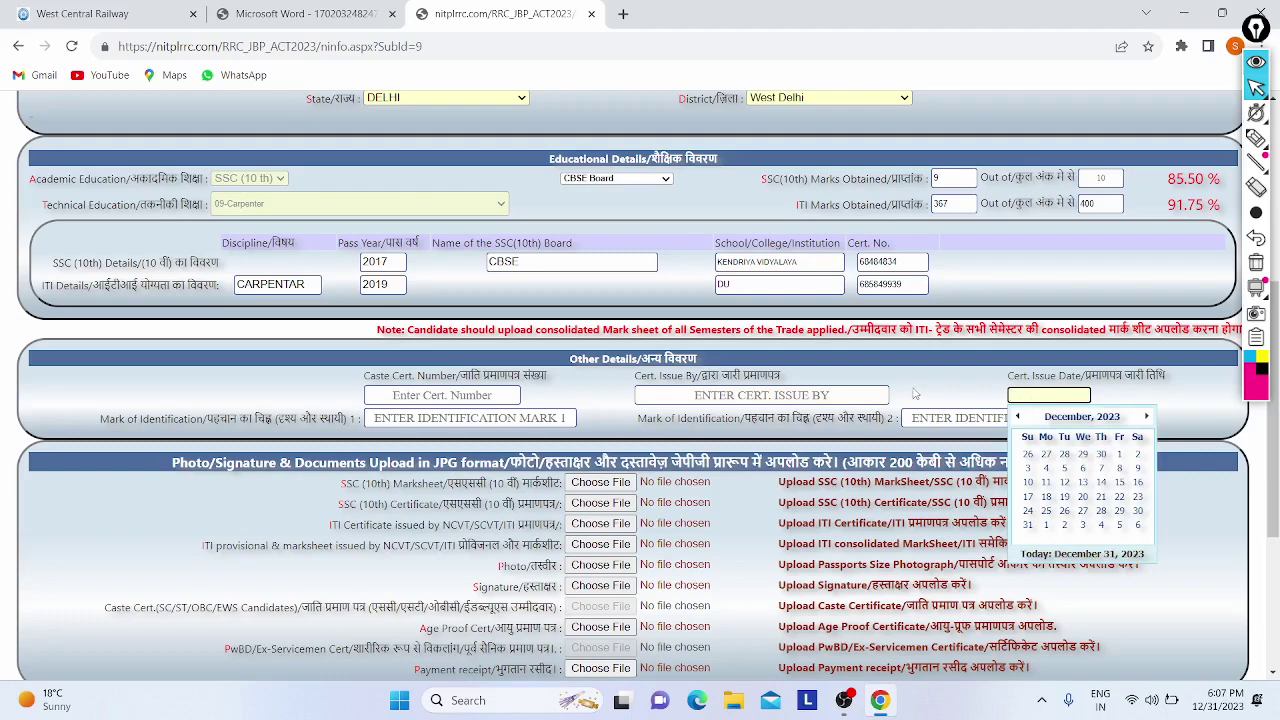
{"action": "scroll", "coordinate": [917, 394], "scroll_direction": "down", "scroll_amount": 2}
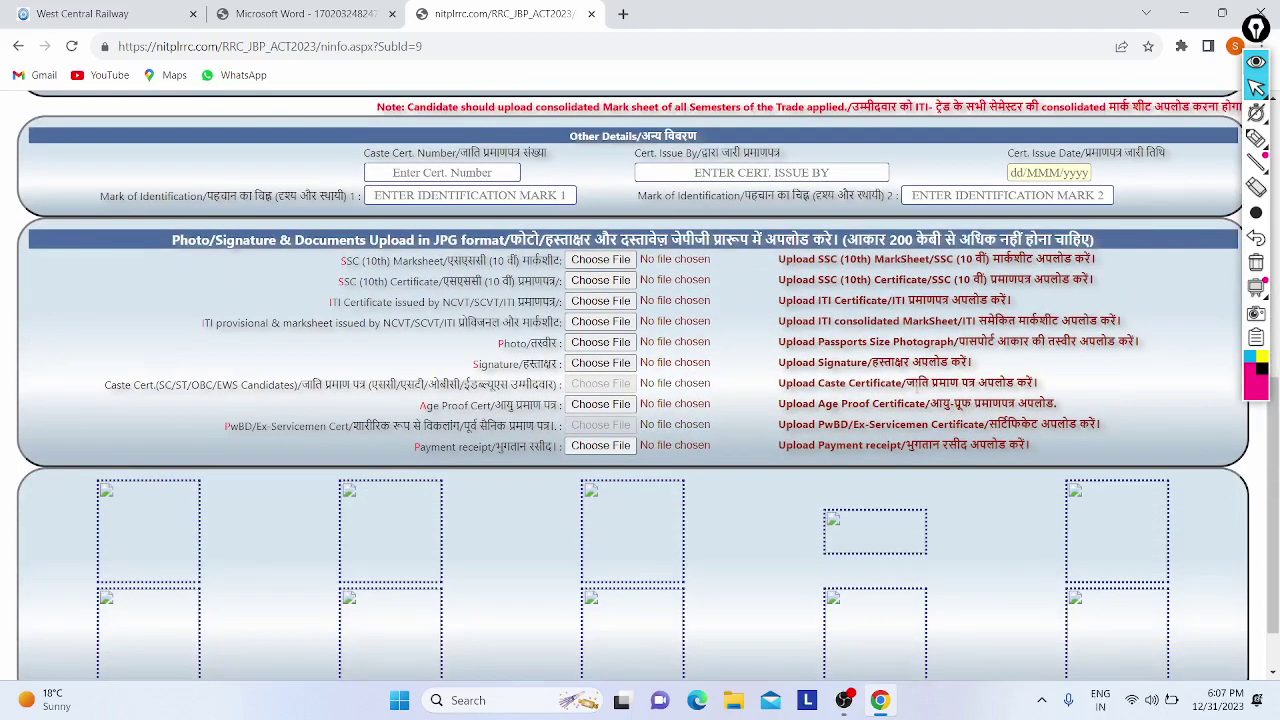
Attach PDFs from Downloads as the SSC marksheet and the SSC certificate (stetform).
{"action": "left_click", "coordinate": [590, 262]}
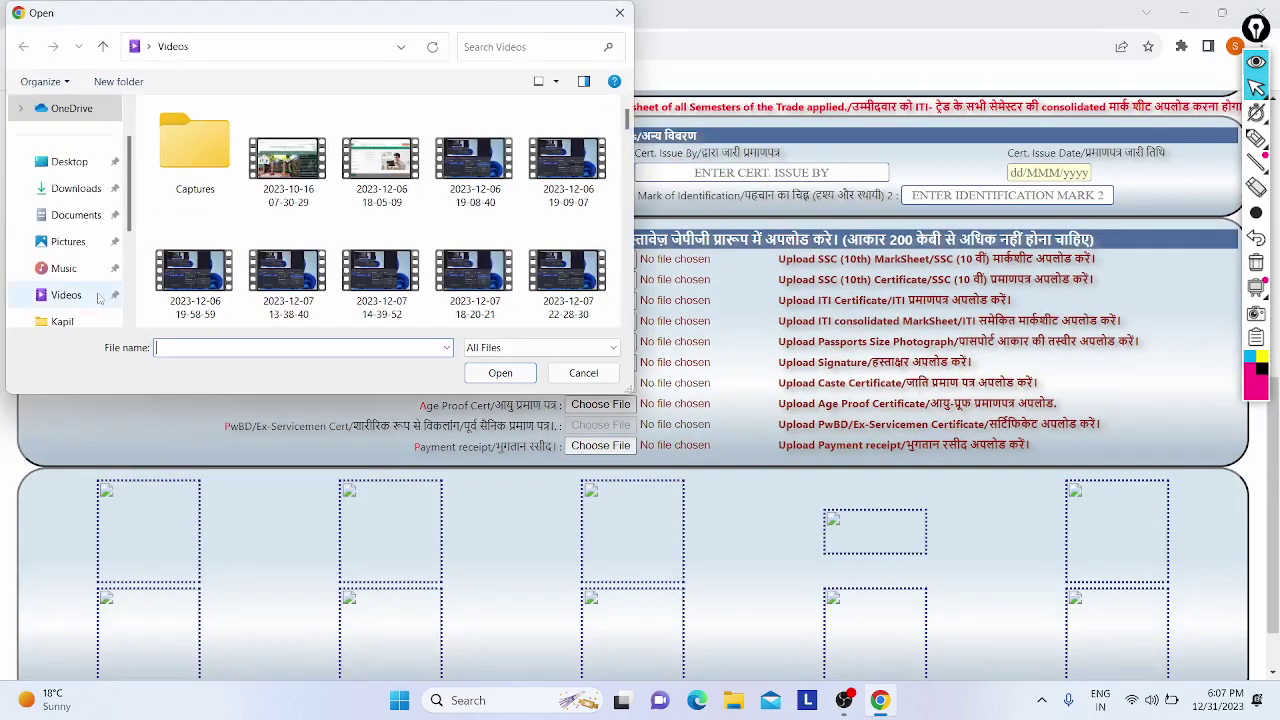
{"action": "left_click", "coordinate": [81, 196]}
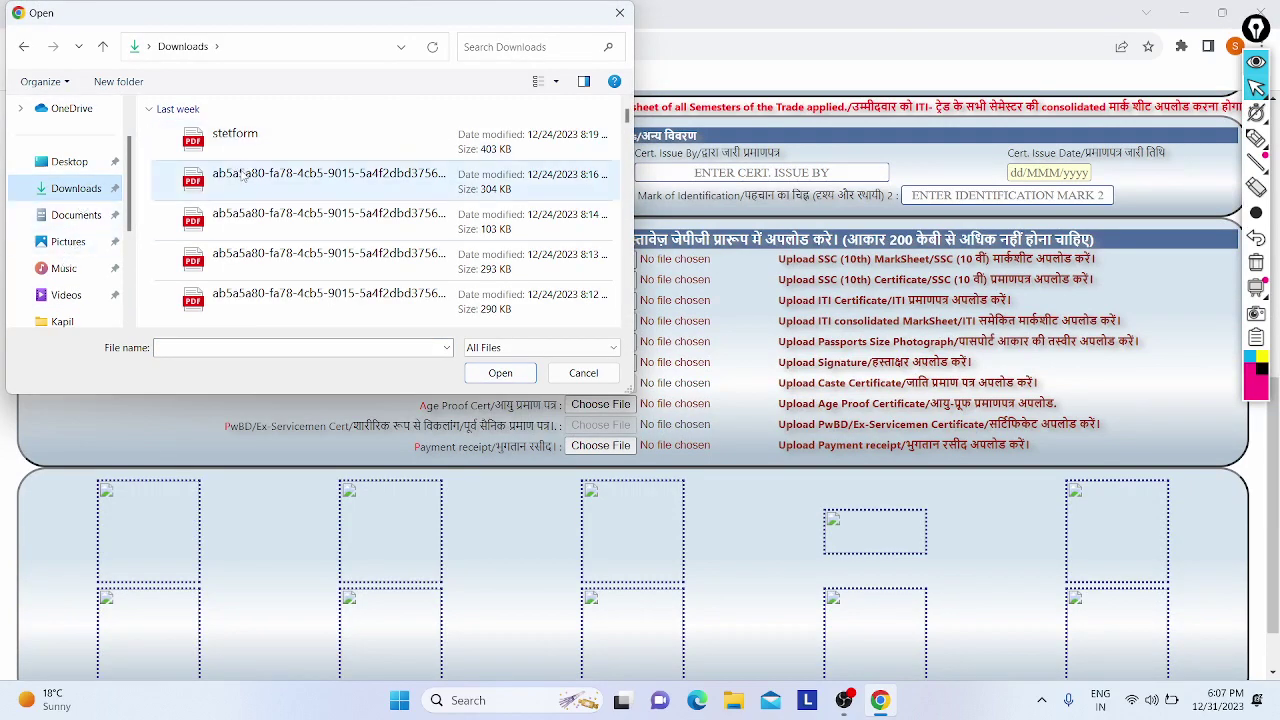
{"action": "left_click", "coordinate": [243, 175]}
{"action": "left_click", "coordinate": [503, 373]}
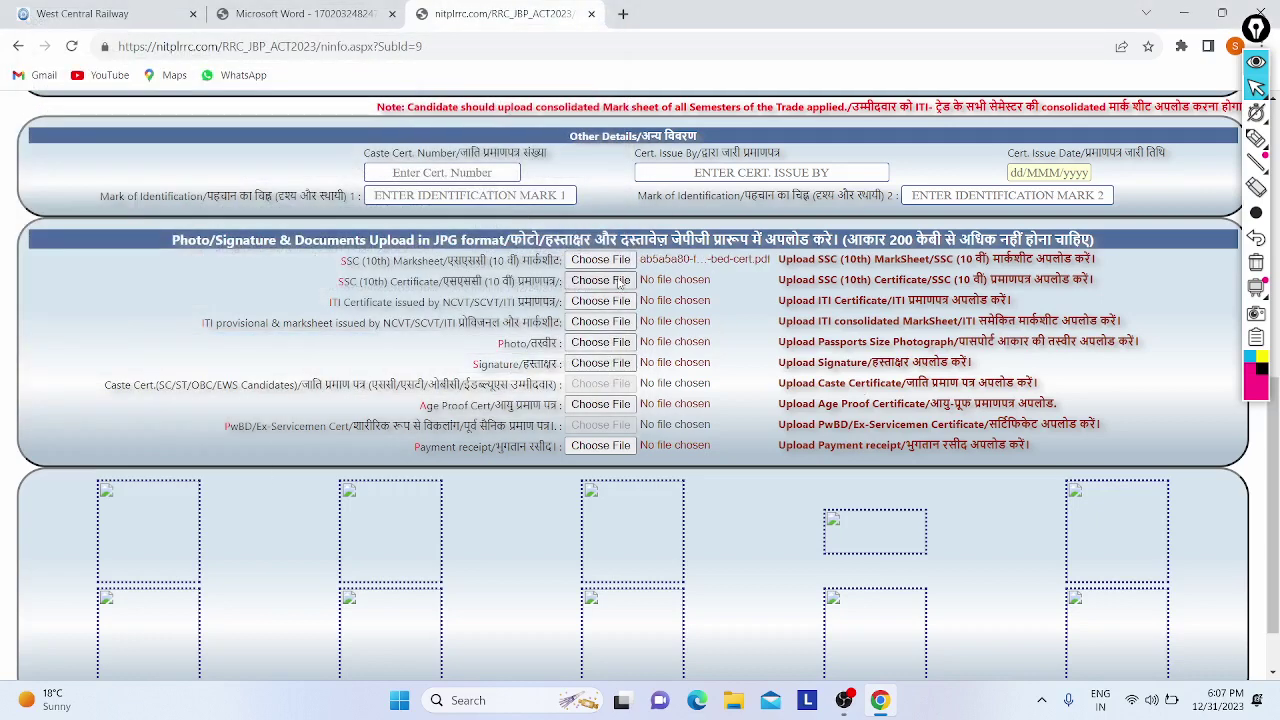
{"action": "left_click", "coordinate": [605, 281]}
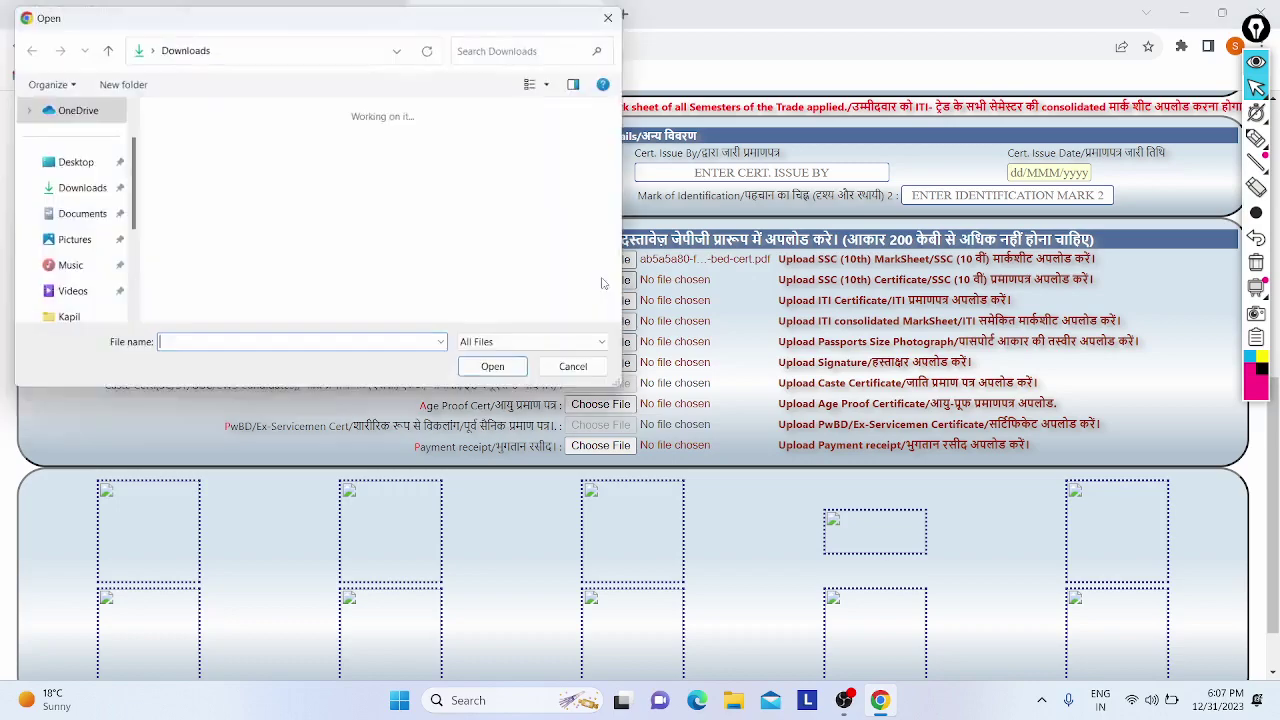
{"action": "left_click", "coordinate": [281, 146]}
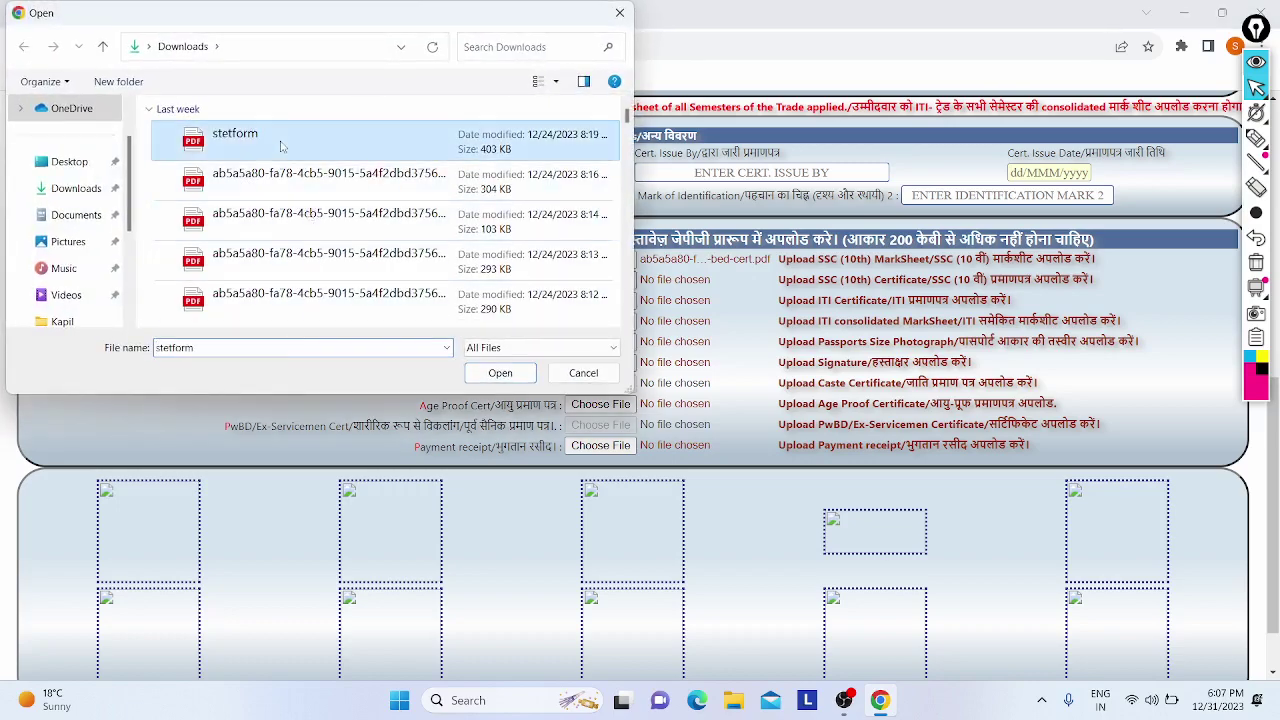
{"action": "left_click", "coordinate": [500, 372]}
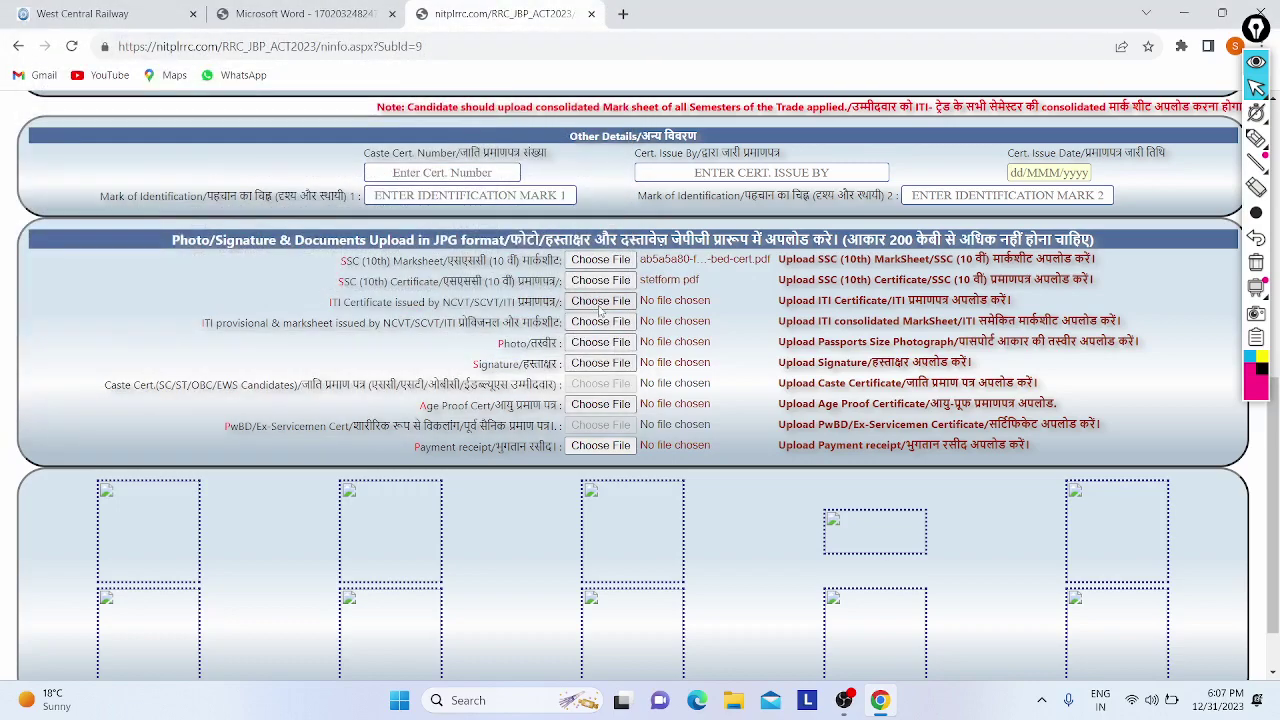
Attach the inter-cert PDF as the ITI certificate and the last certificate PDF as ITI provisional marksheet.
{"action": "left_click", "coordinate": [600, 305]}
{"action": "left_click", "coordinate": [315, 262]}
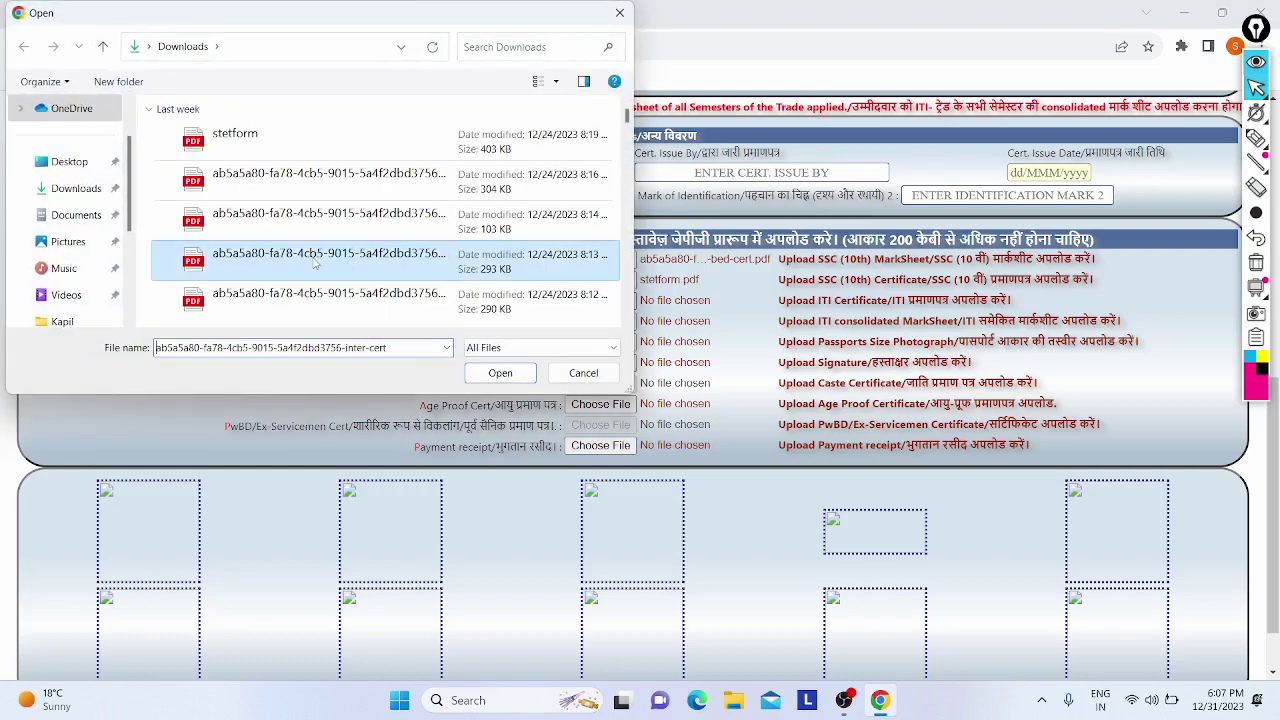
{"action": "left_click", "coordinate": [515, 373]}
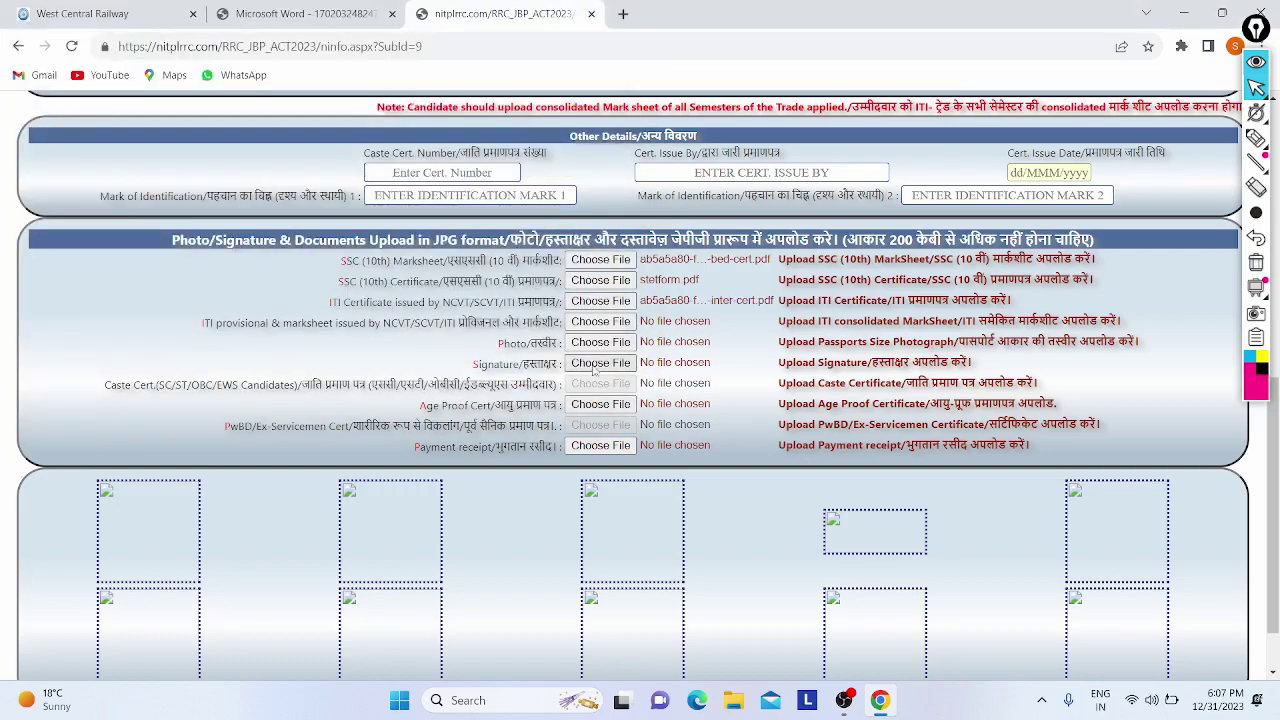
{"action": "left_click", "coordinate": [600, 321]}
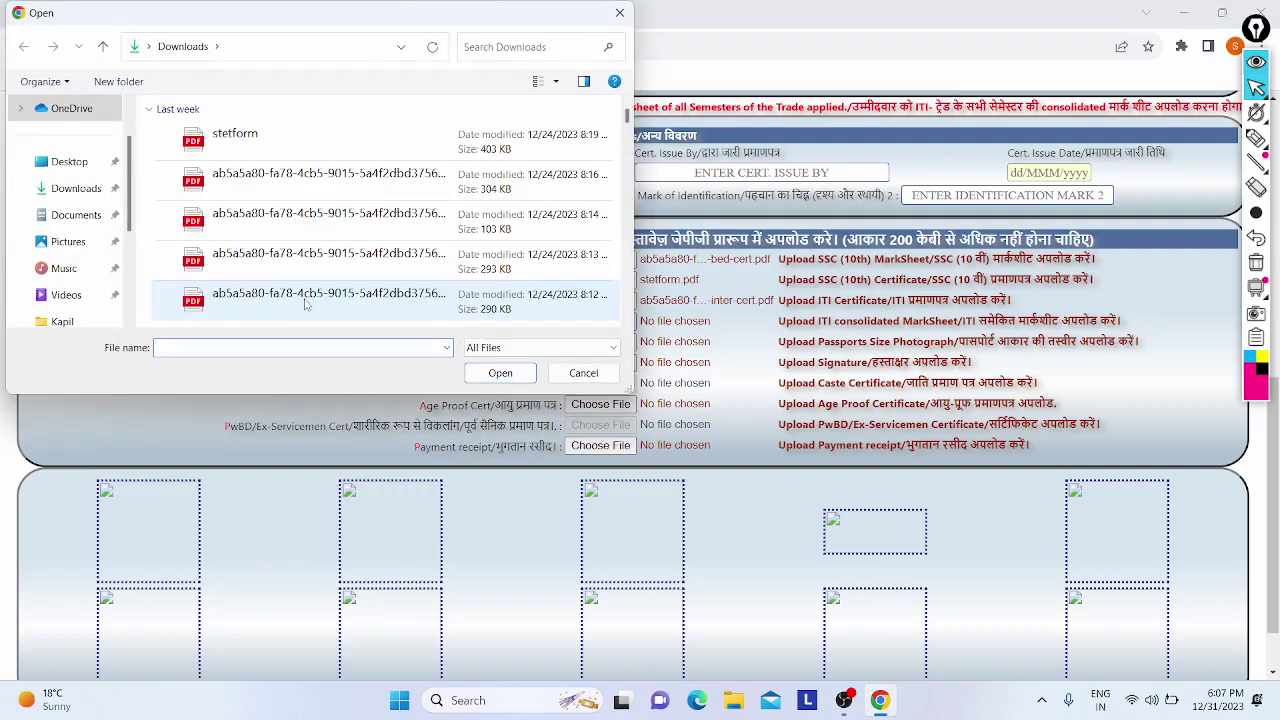
{"action": "left_click", "coordinate": [305, 305]}
{"action": "left_click", "coordinate": [497, 372]}
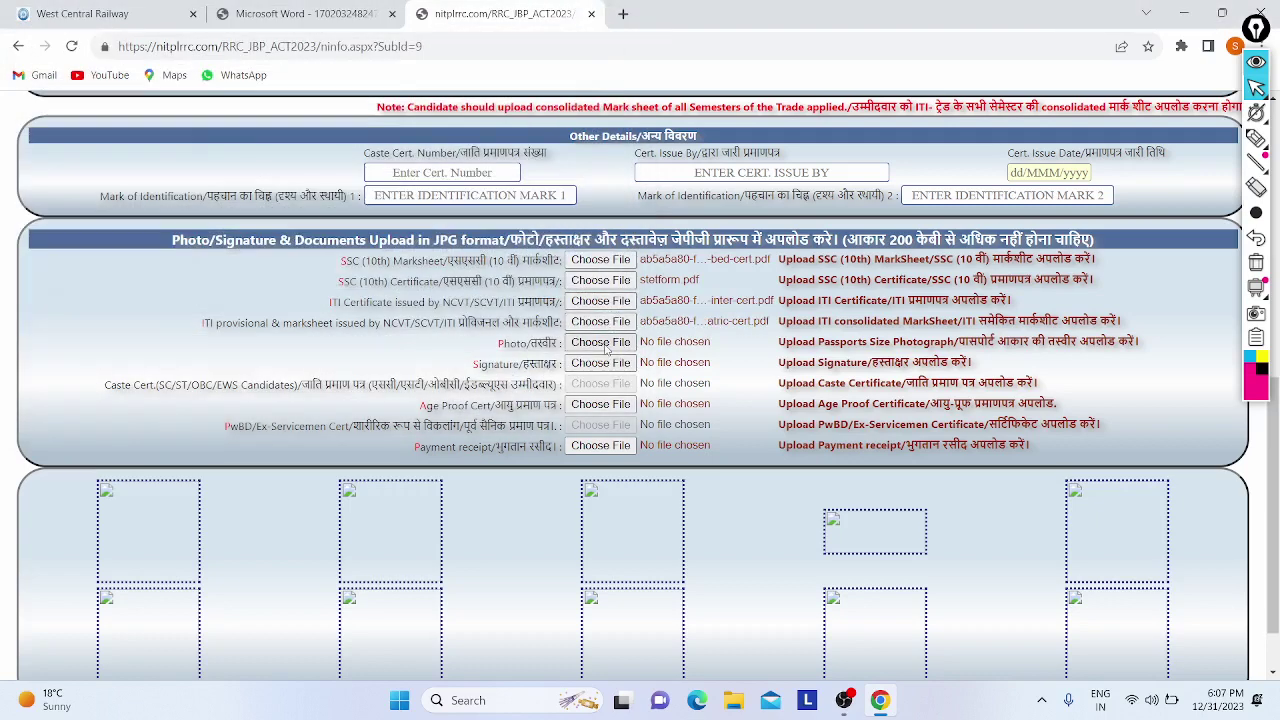
Attach stetform.pdf from Downloads to the Photo and Signature upload rows.
{"action": "left_click", "coordinate": [601, 342]}
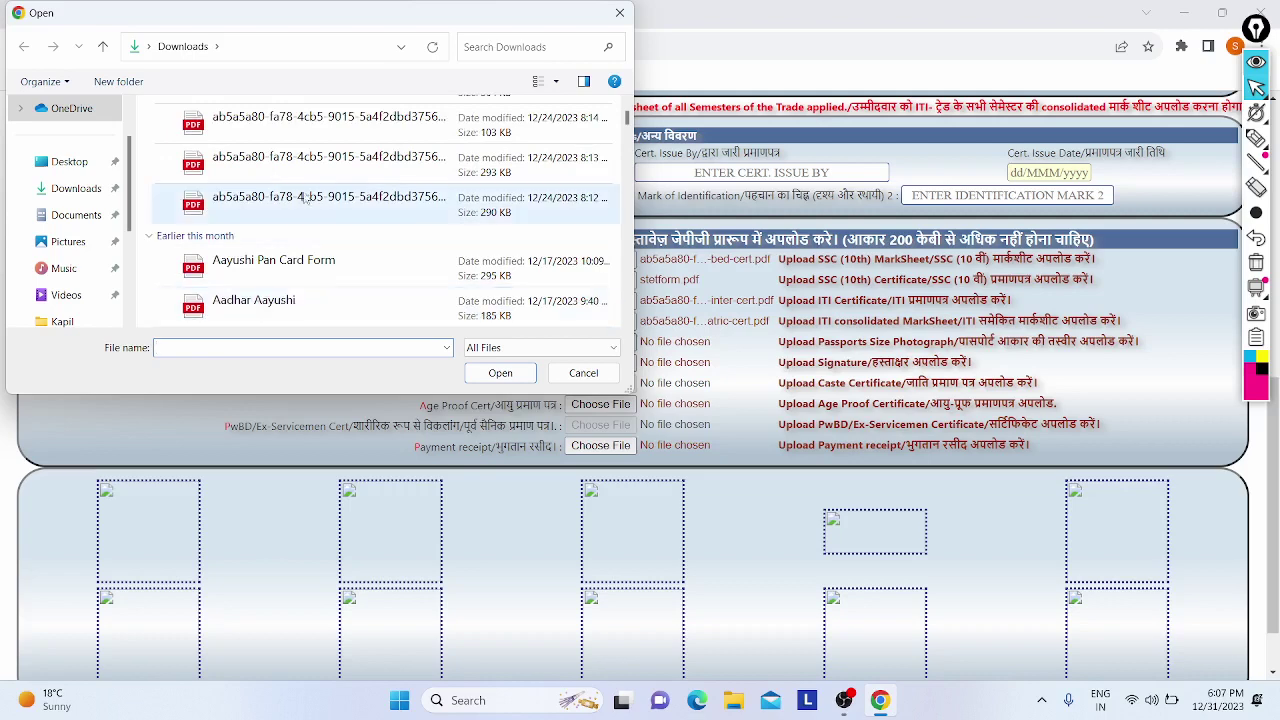
{"action": "scroll", "coordinate": [295, 300], "scroll_direction": "down", "scroll_amount": 1}
{"action": "scroll", "coordinate": [369, 268], "scroll_direction": "down", "scroll_amount": 2}
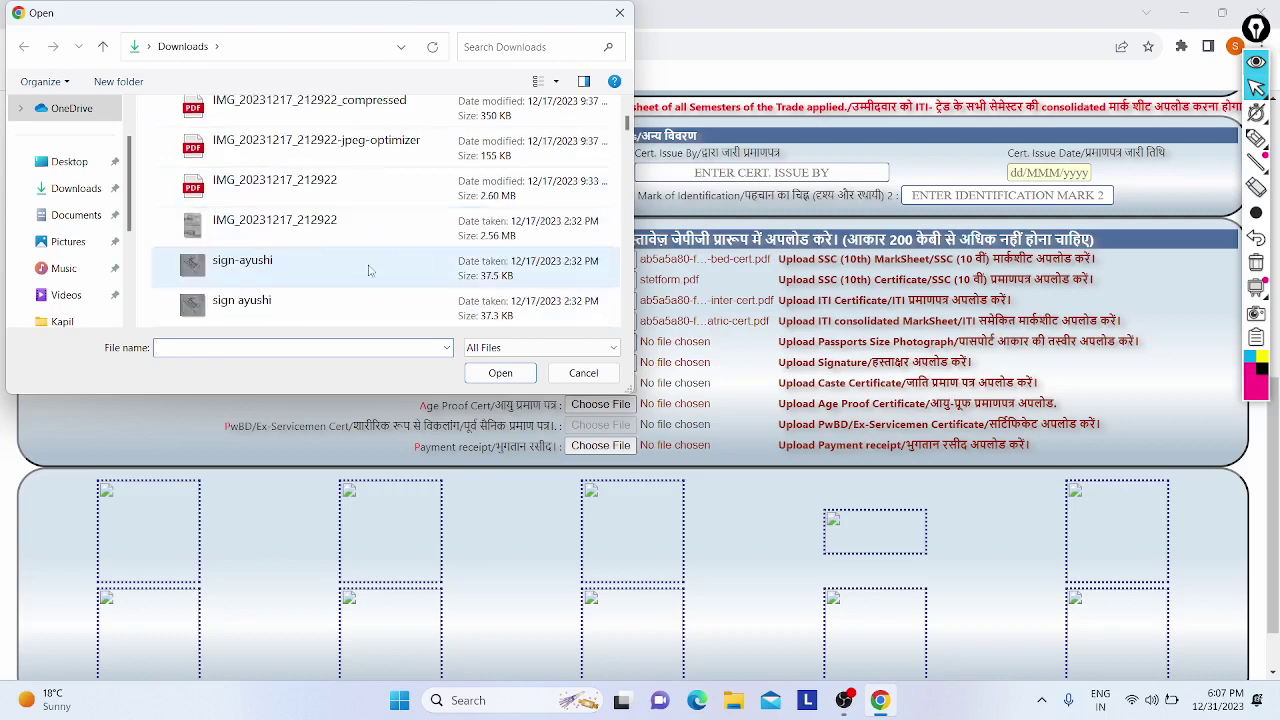
{"action": "scroll", "coordinate": [368, 245], "scroll_direction": "up", "scroll_amount": 3}
{"action": "scroll", "coordinate": [370, 245], "scroll_direction": "up", "scroll_amount": 3}
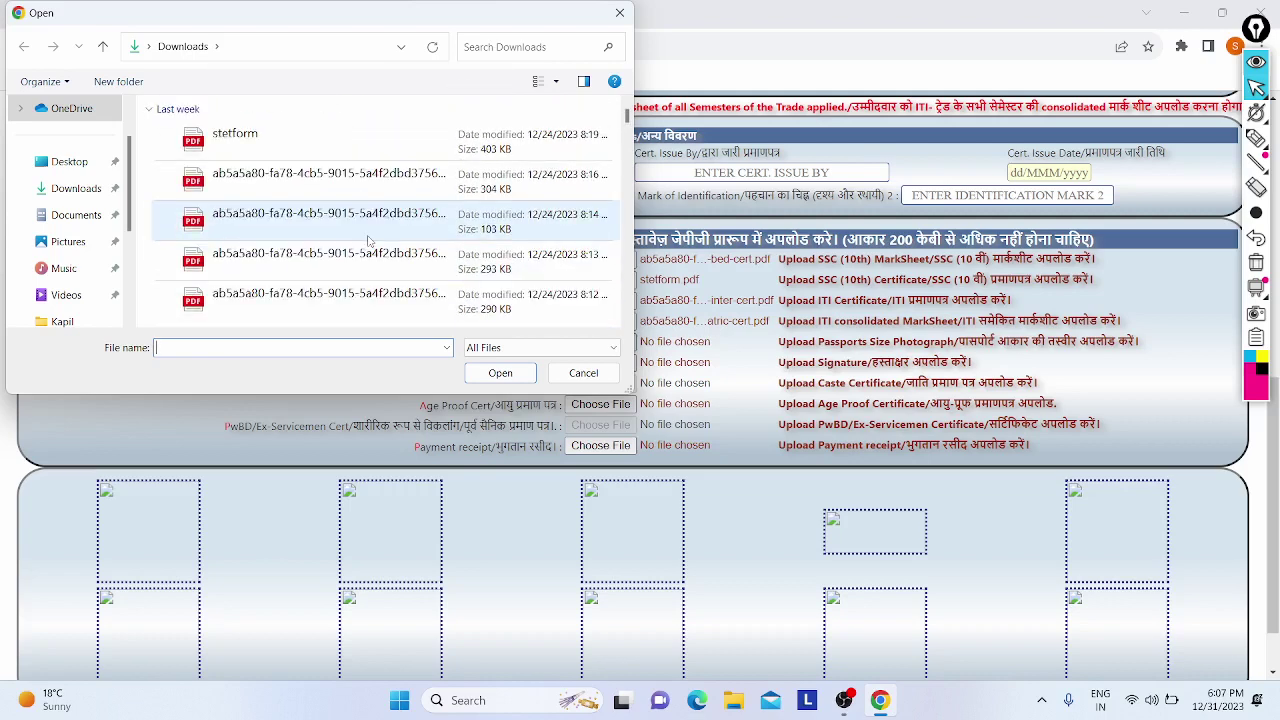
{"action": "scroll", "coordinate": [385, 255], "scroll_direction": "down", "scroll_amount": 1}
{"action": "scroll", "coordinate": [388, 255], "scroll_direction": "up", "scroll_amount": 3}
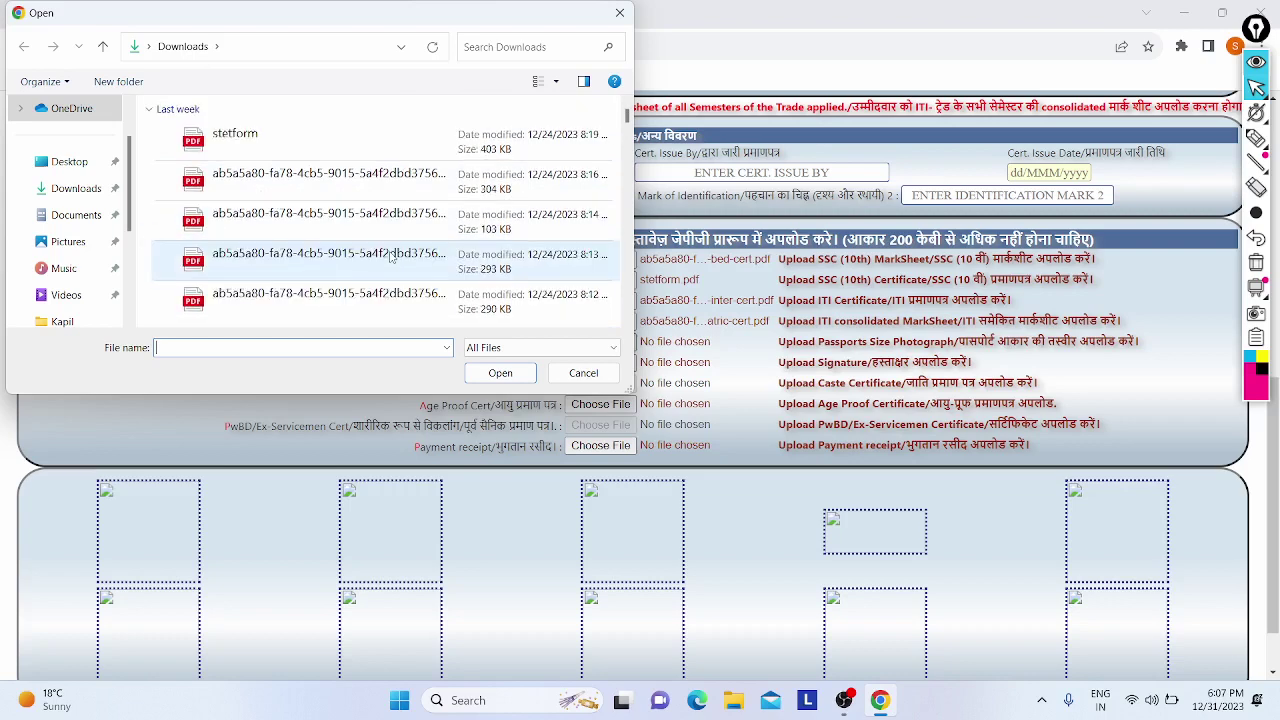
{"action": "left_click", "coordinate": [275, 155]}
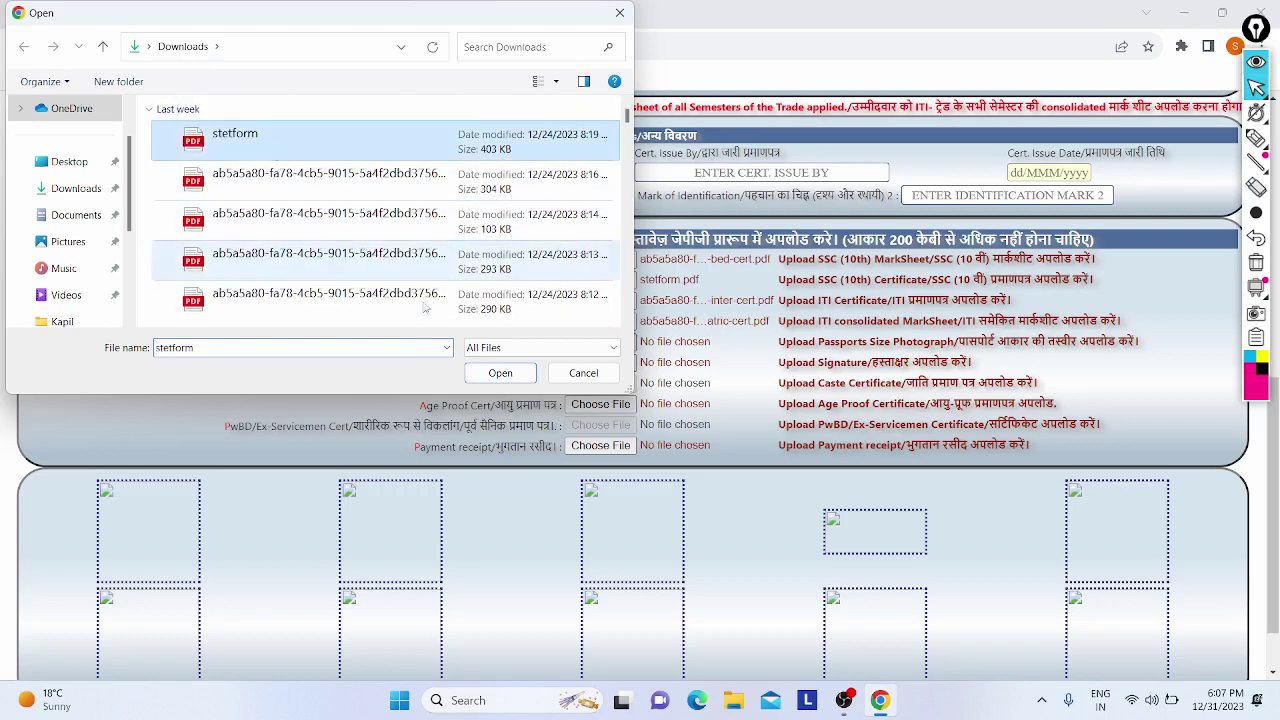
{"action": "left_click", "coordinate": [476, 373]}
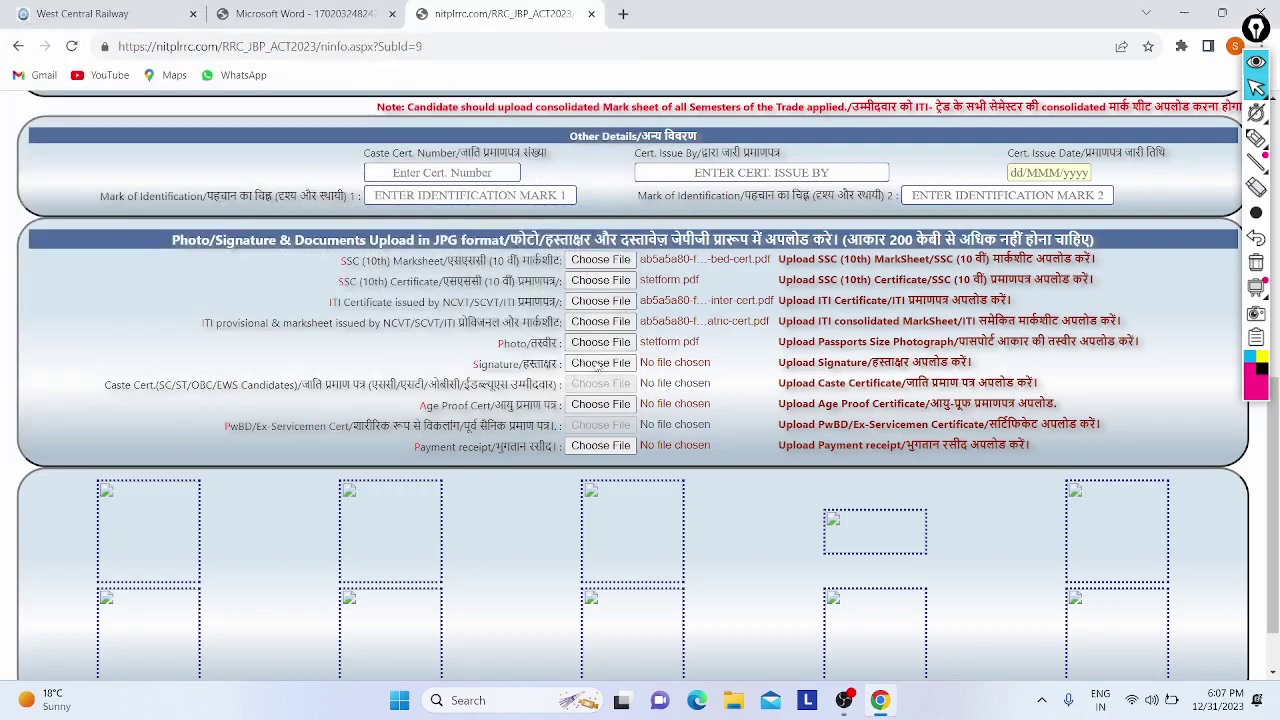
{"action": "left_click", "coordinate": [600, 364]}
{"action": "left_click", "coordinate": [310, 136]}
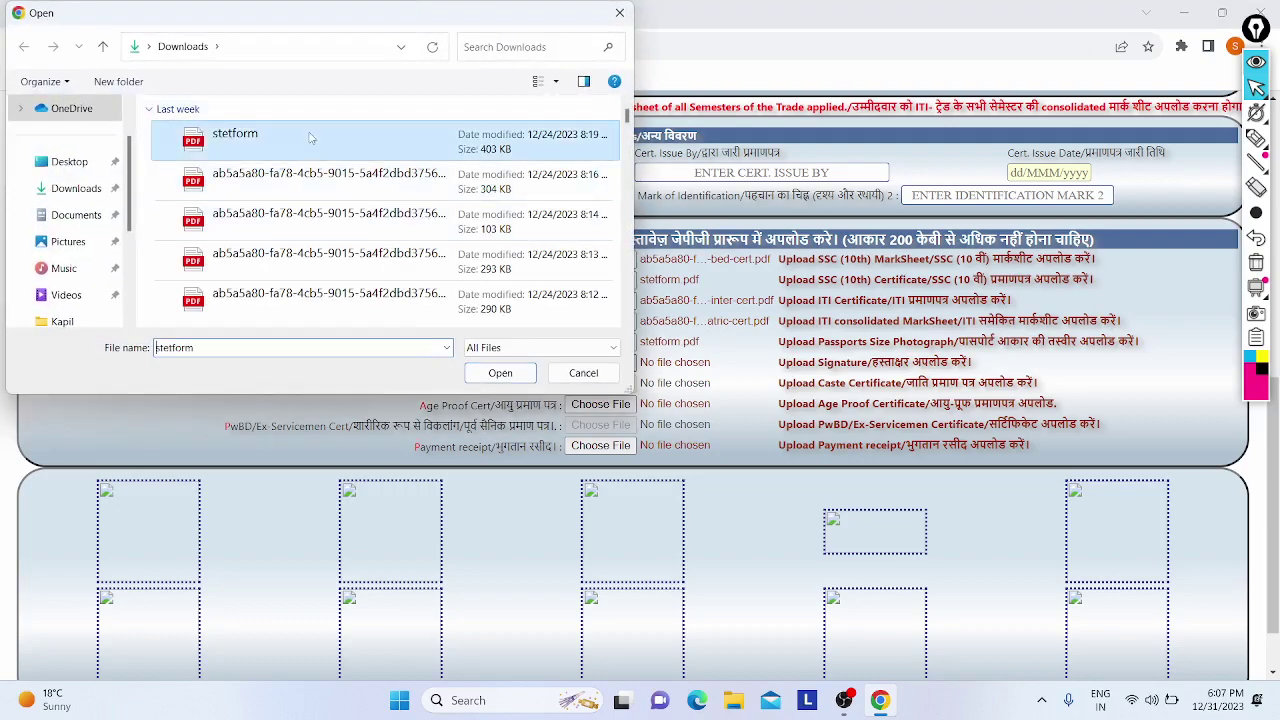
{"action": "left_click", "coordinate": [476, 373]}
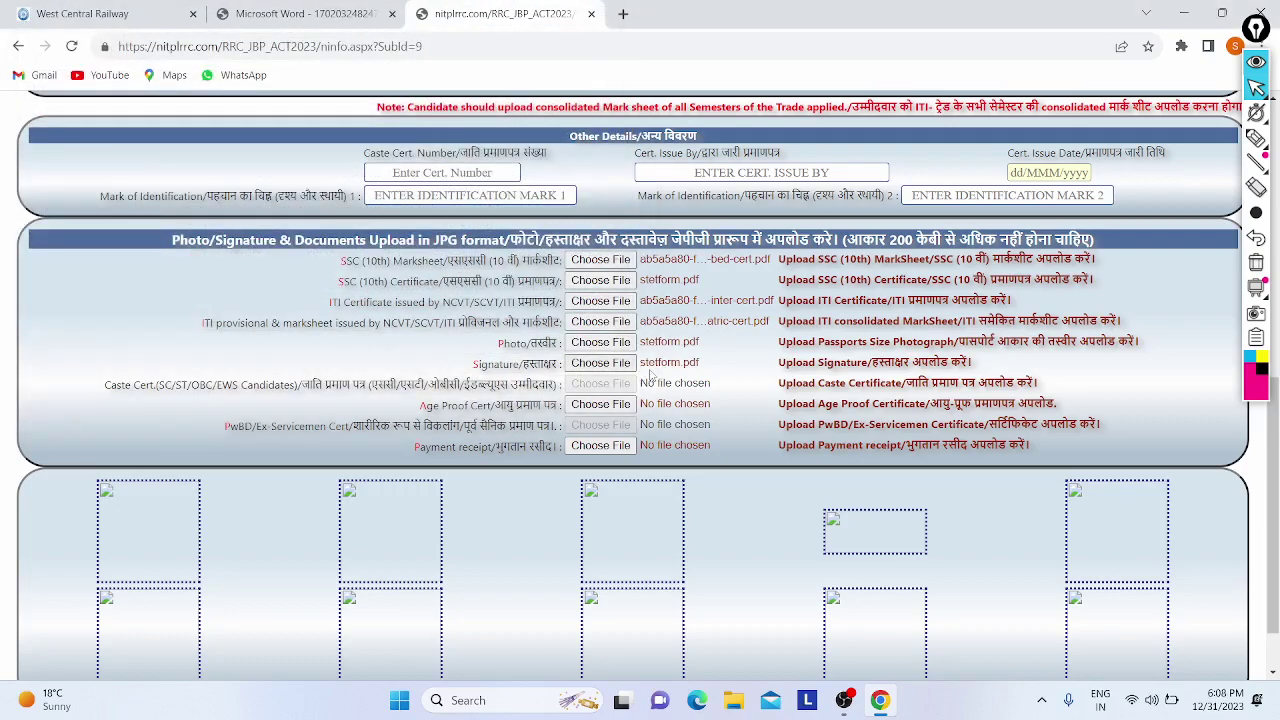
Attach stetform.pdf to the Age Proof row, re-selecting it once, and to the Payment receipt row.
{"action": "left_click", "coordinate": [606, 404]}
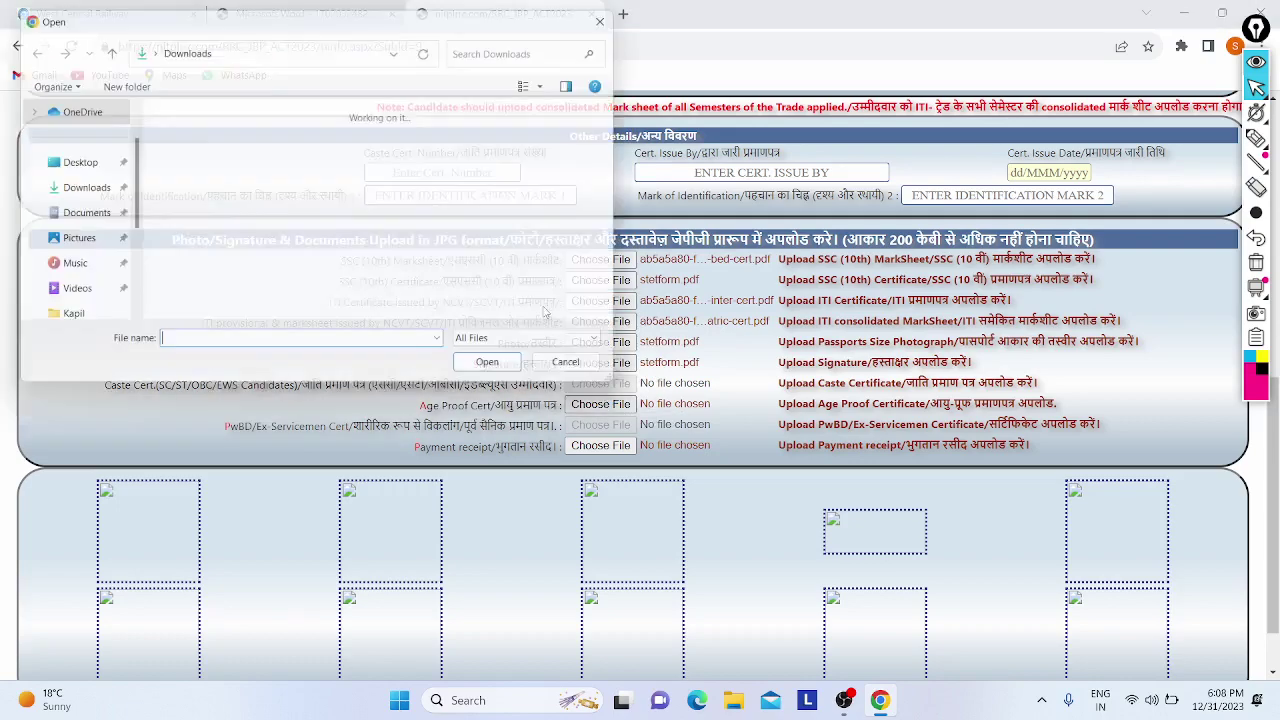
{"action": "left_click", "coordinate": [289, 137]}
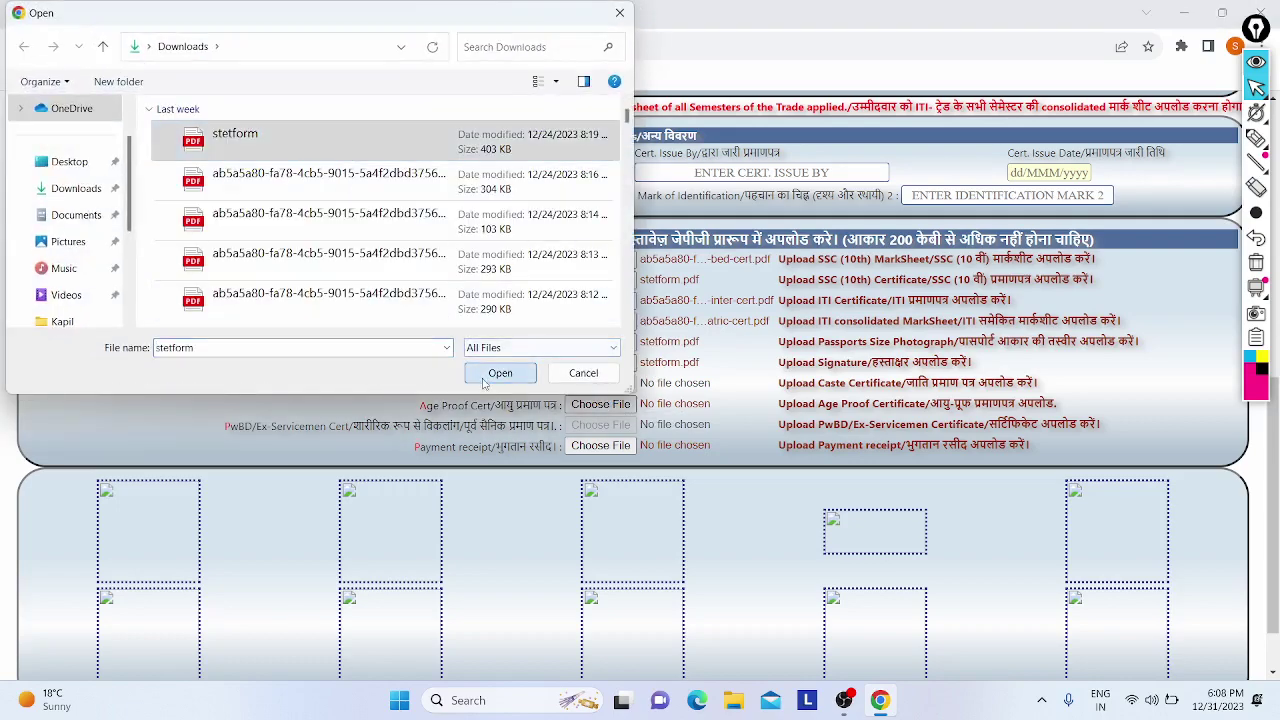
{"action": "left_click", "coordinate": [497, 373]}
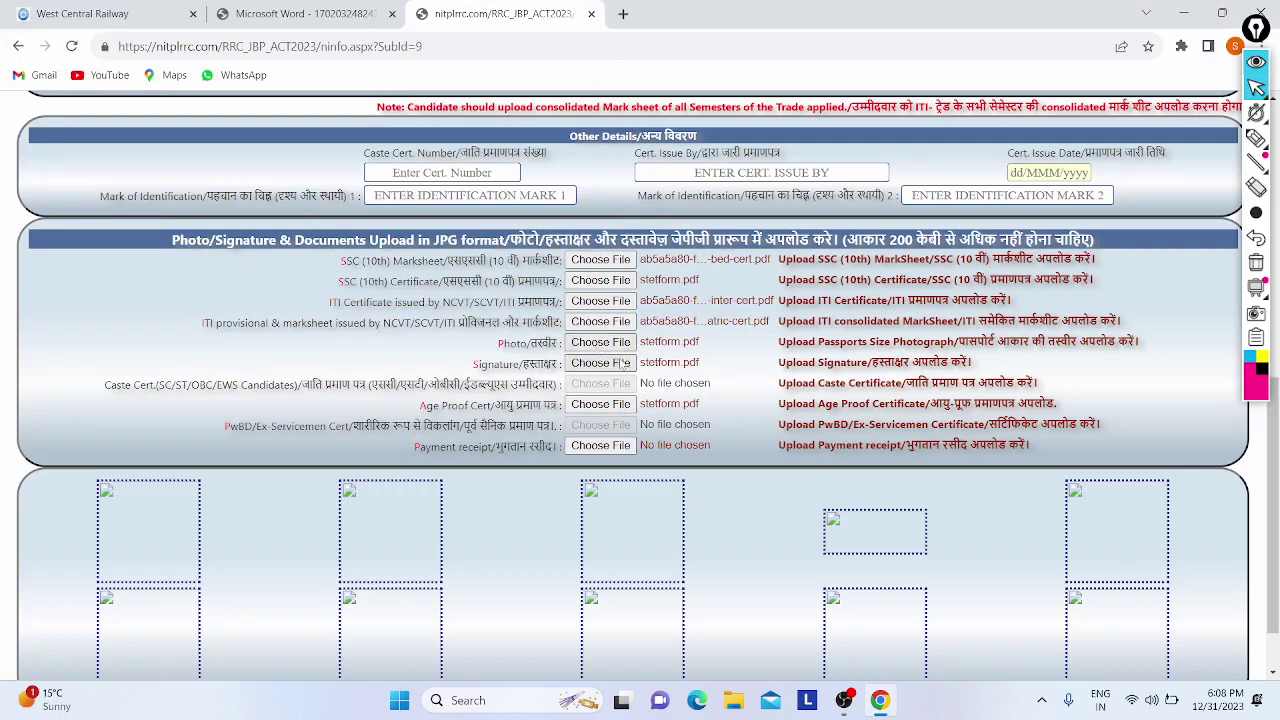
{"action": "left_click", "coordinate": [590, 408]}
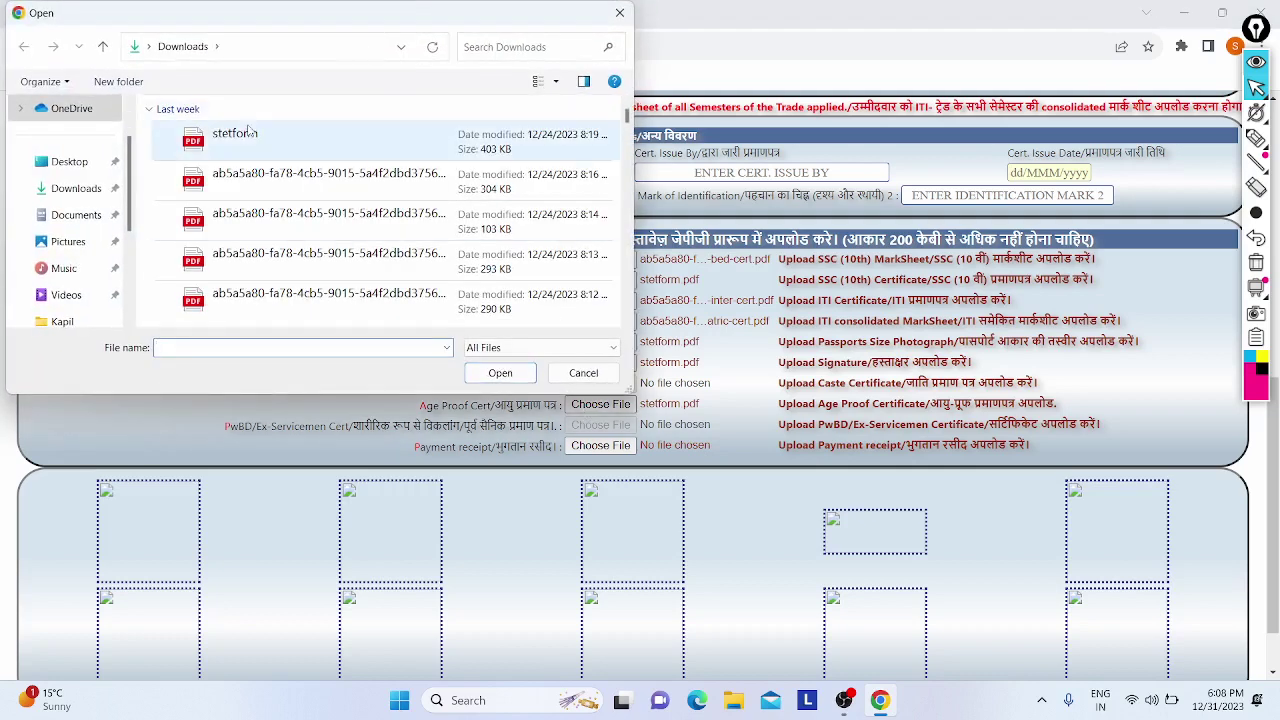
{"action": "left_click", "coordinate": [250, 133]}
{"action": "left_click", "coordinate": [500, 372]}
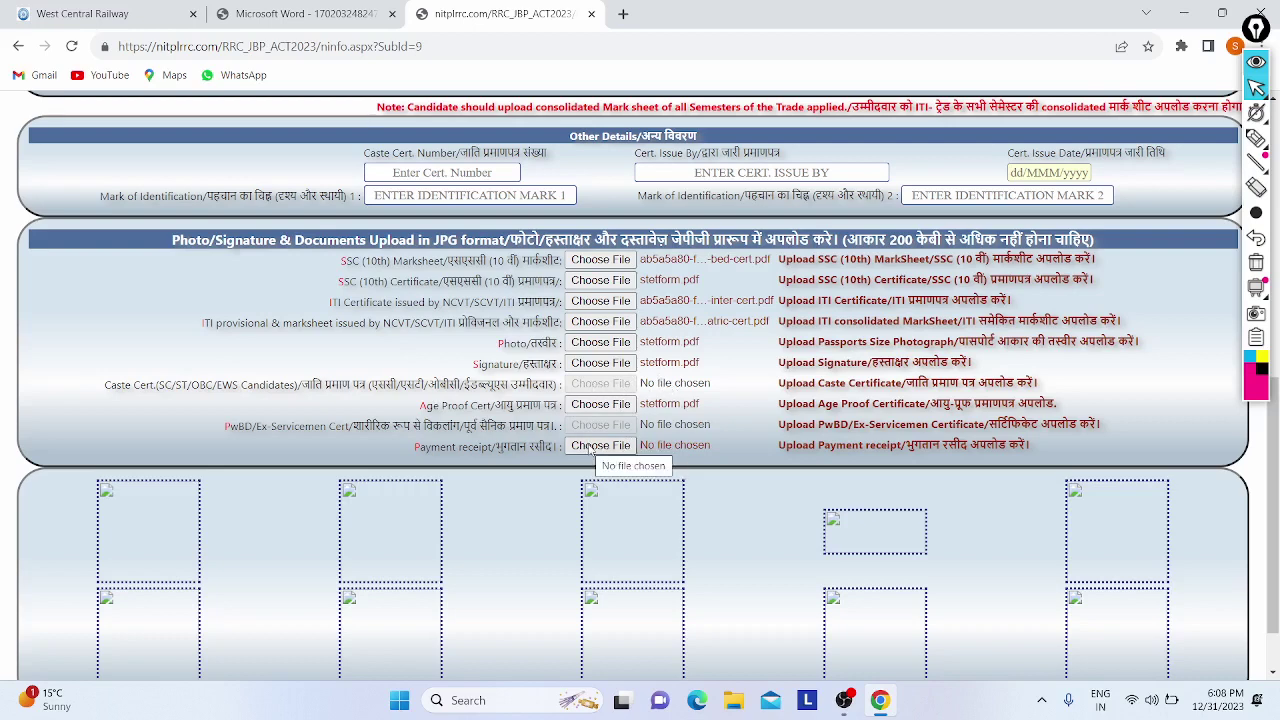
{"action": "left_click", "coordinate": [614, 449]}
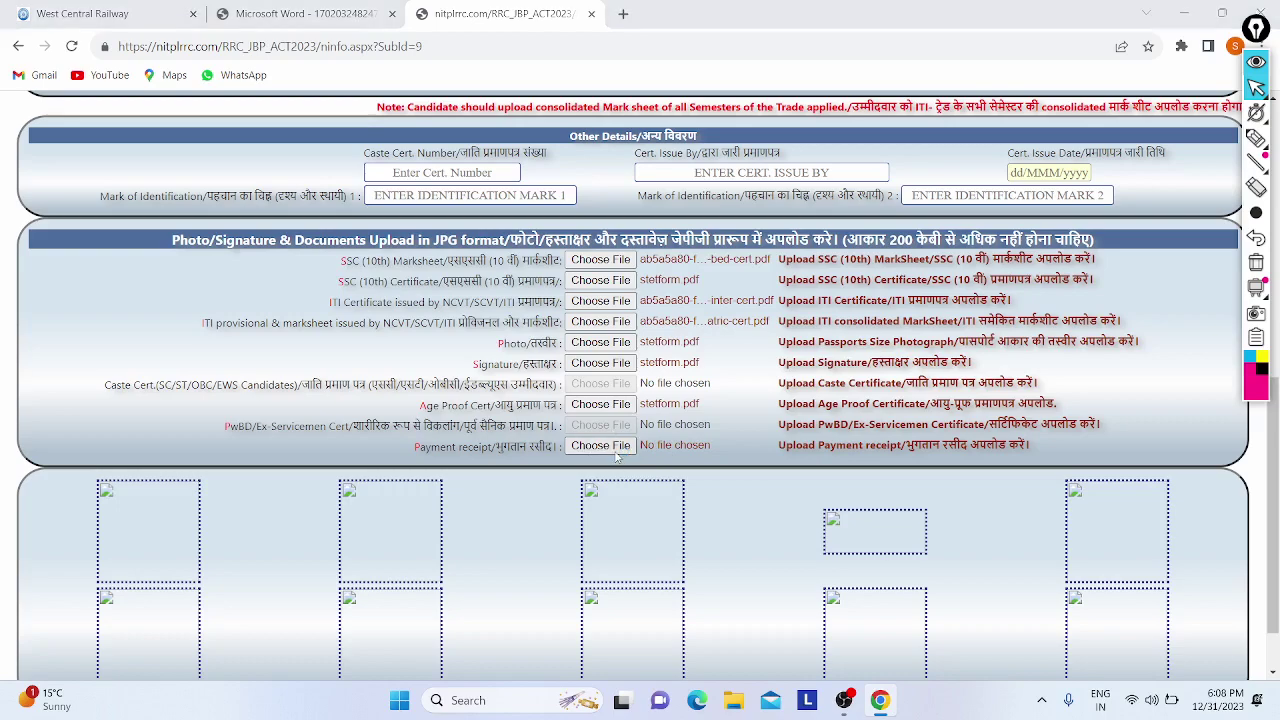
{"action": "left_click", "coordinate": [274, 145]}
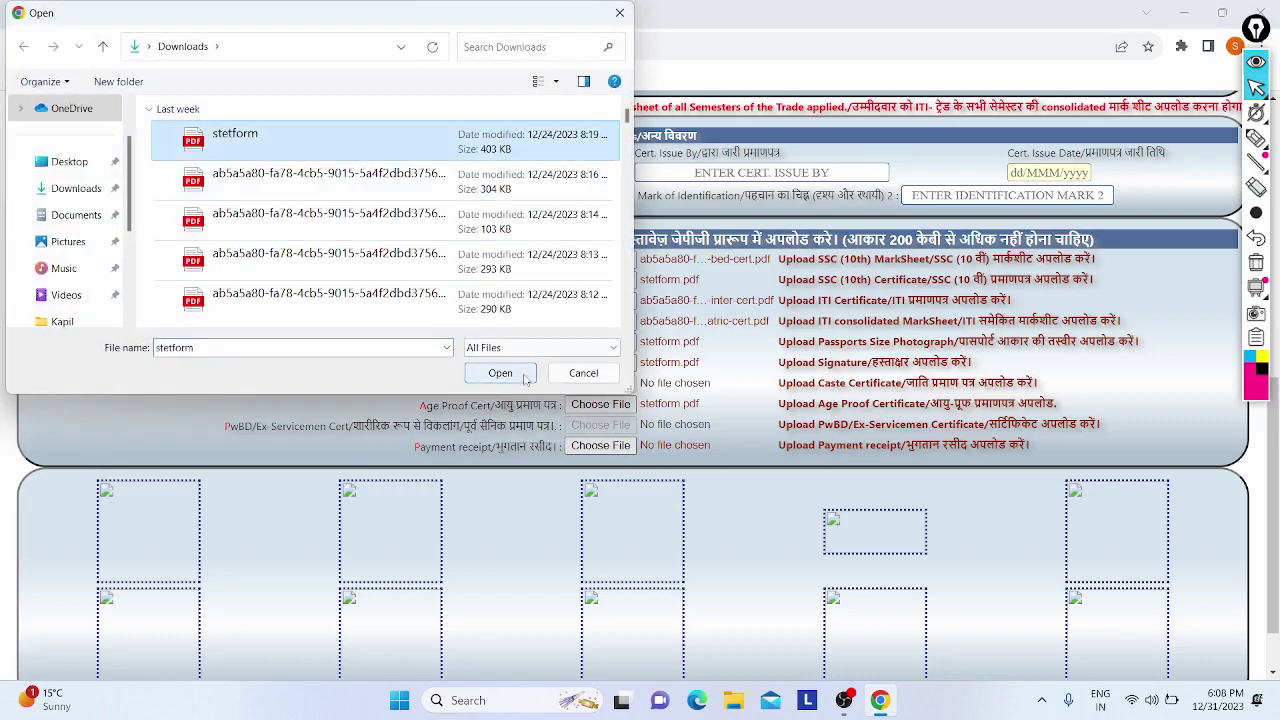
{"action": "left_click", "coordinate": [525, 378]}
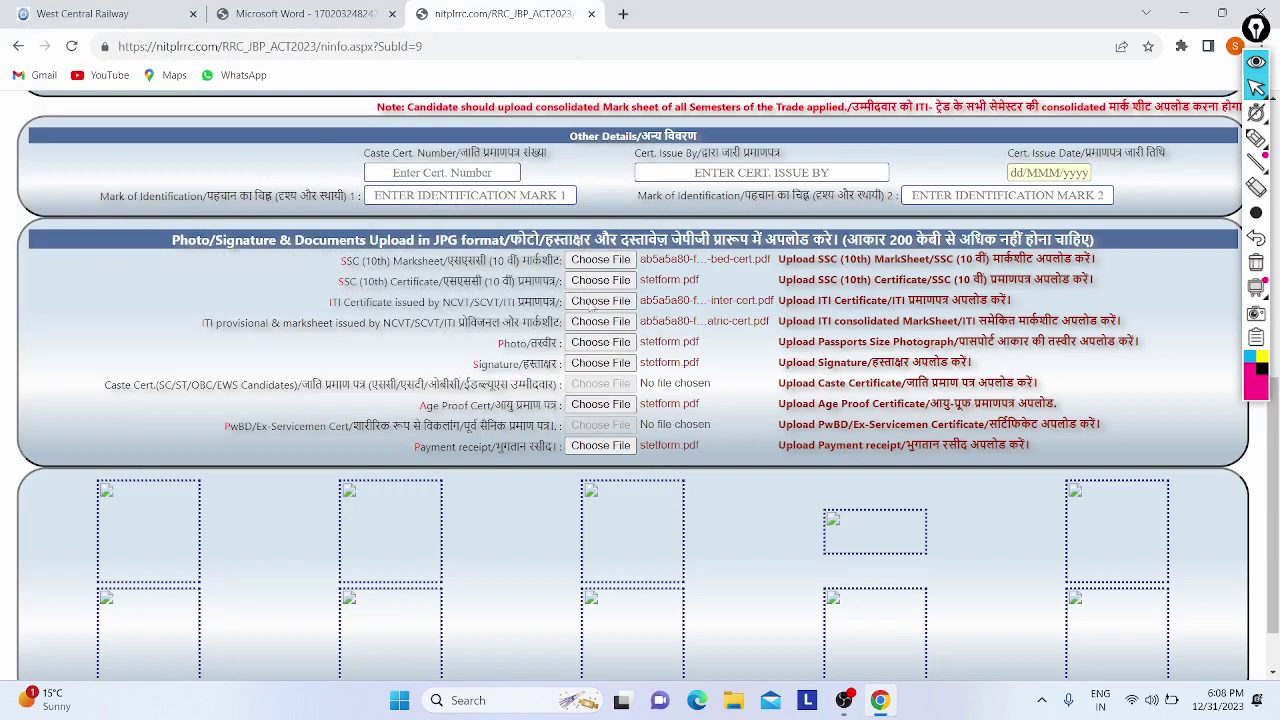
{"action": "scroll", "coordinate": [578, 448], "scroll_direction": "down", "scroll_amount": 2}
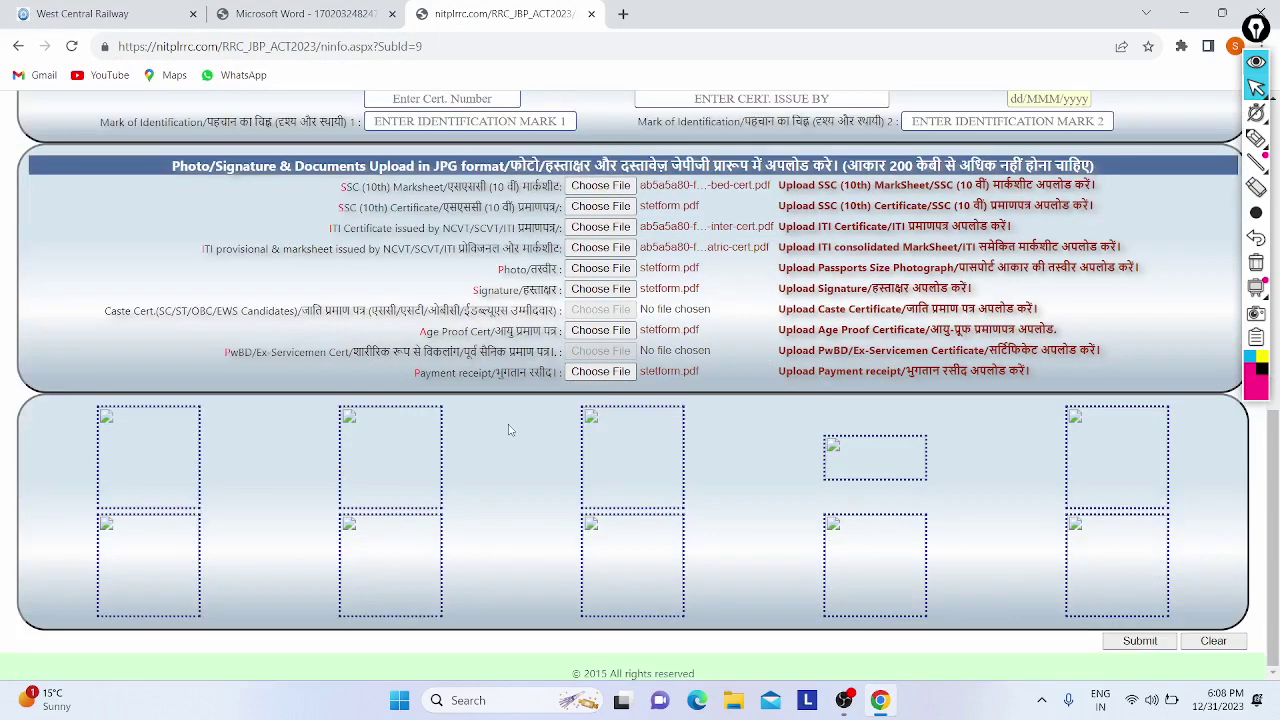
{"action": "scroll", "coordinate": [508, 430], "scroll_direction": "up", "scroll_amount": 4}
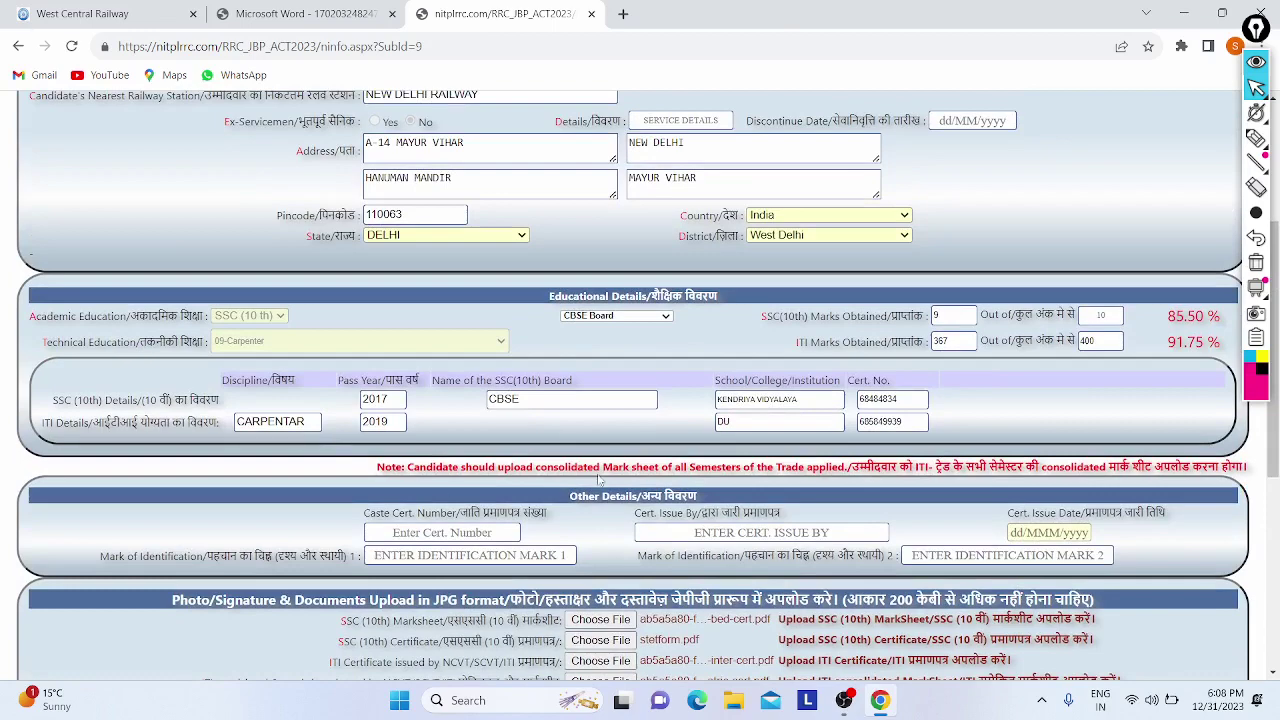
{"action": "scroll", "coordinate": [599, 481], "scroll_direction": "up", "scroll_amount": 3}
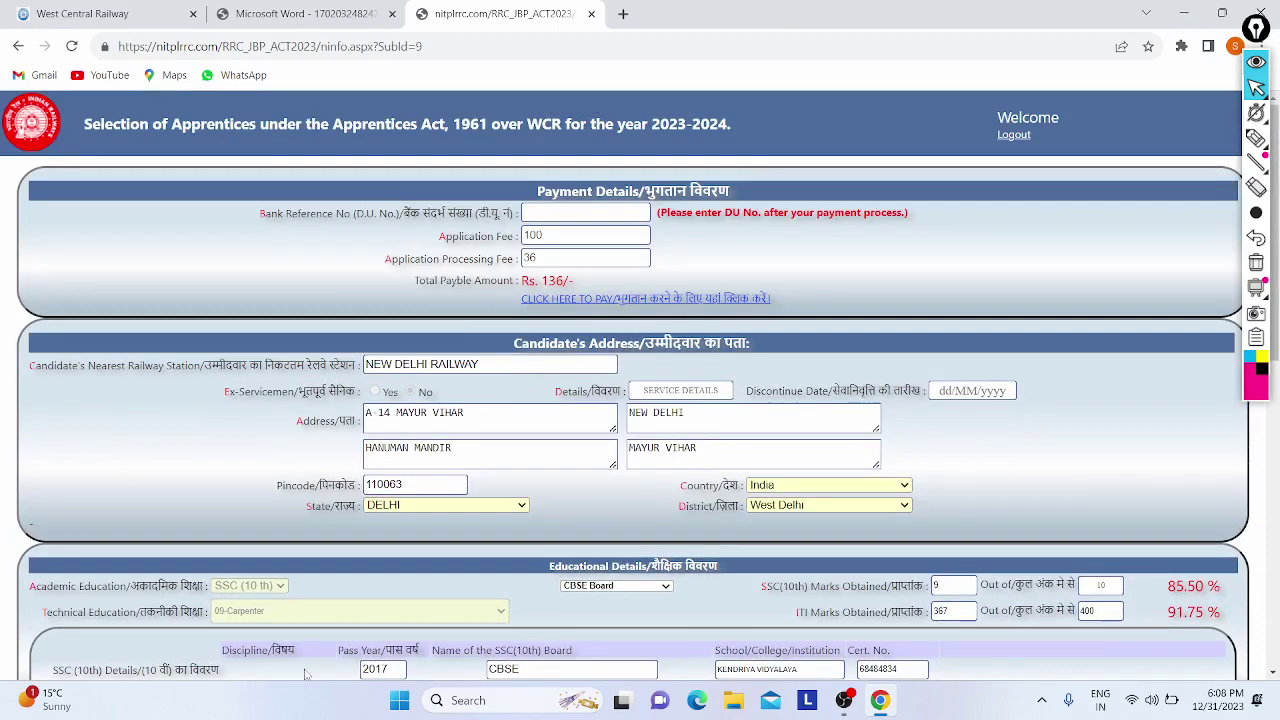
{"action": "scroll", "coordinate": [640, 400], "scroll_direction": "down", "scroll_amount": 3}
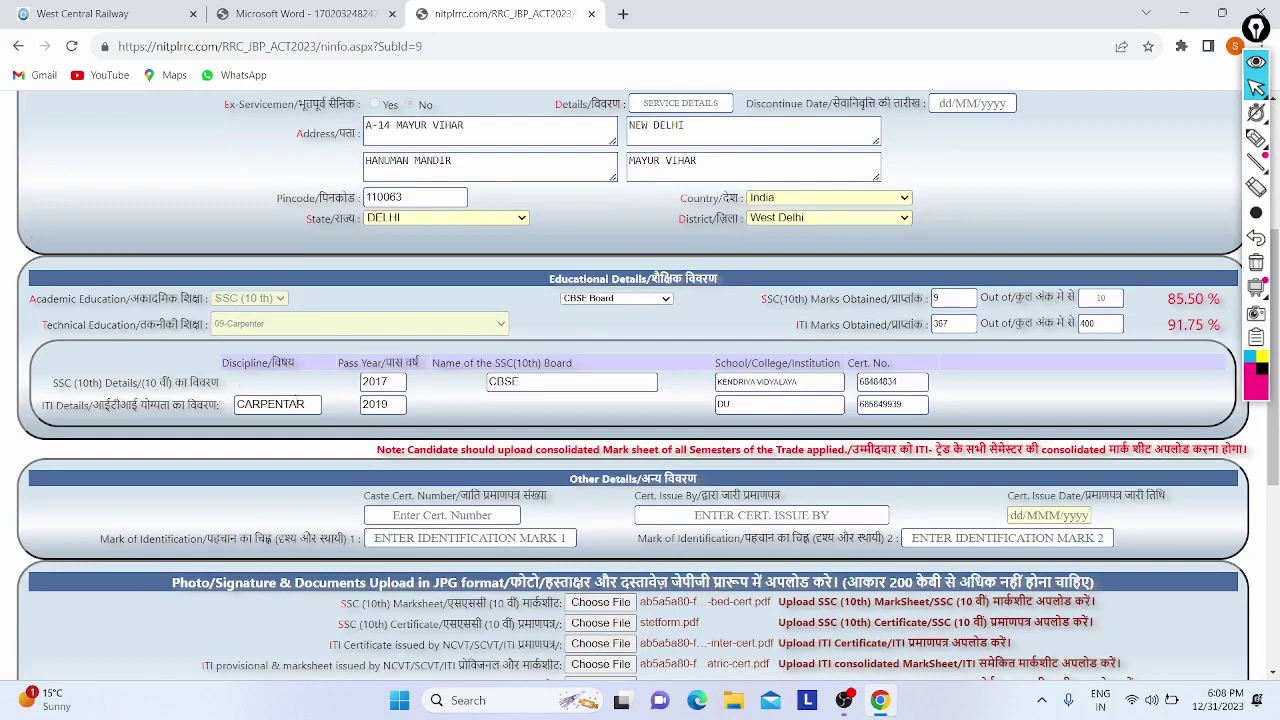
{"action": "left_click", "coordinate": [303, 404]}
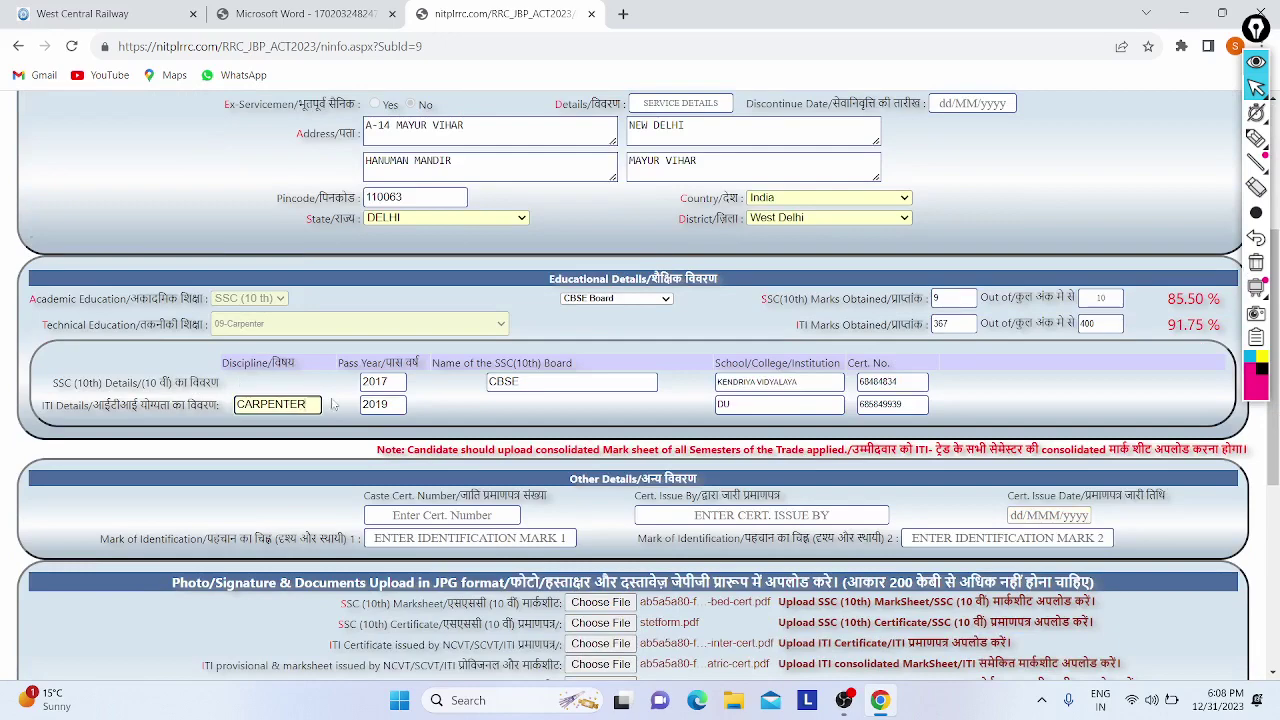
{"action": "scroll", "coordinate": [333, 403], "scroll_direction": "up", "scroll_amount": 3}
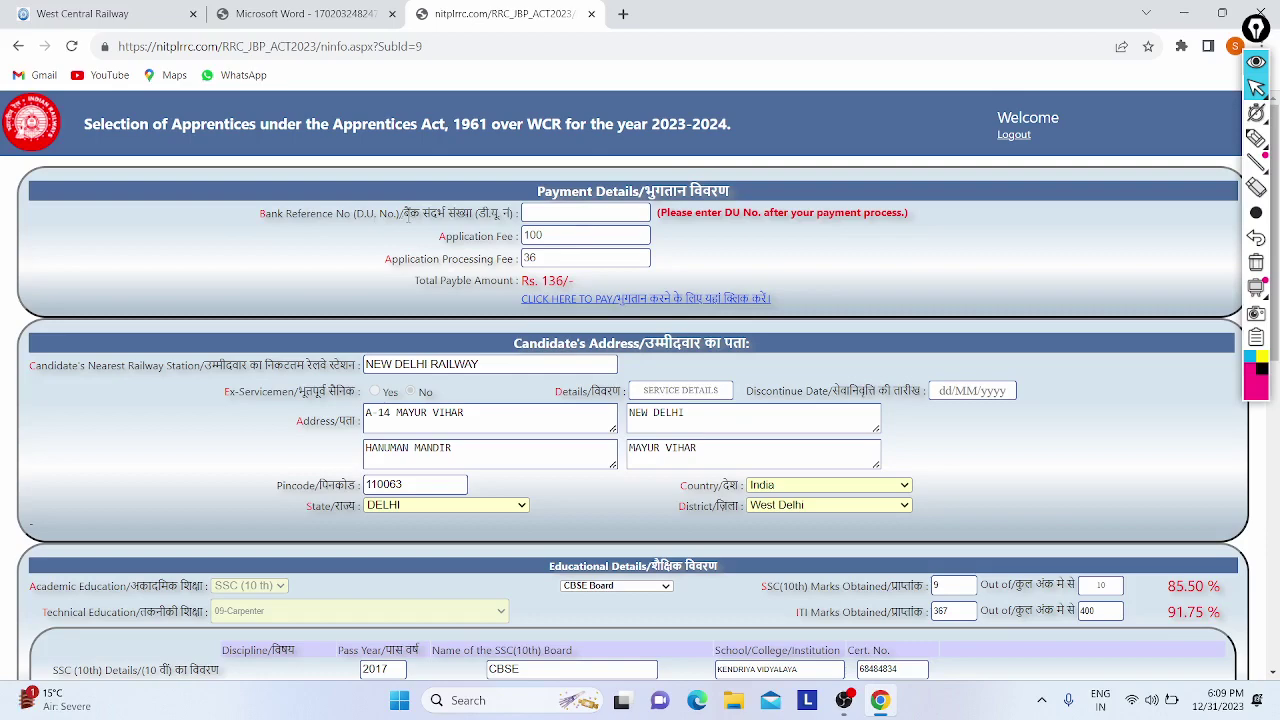
{"action": "left_click_drag", "start_coordinate": [406, 216], "coordinate": [457, 218]}
{"action": "left_click", "coordinate": [459, 219]}
{"action": "left_click", "coordinate": [567, 215]}
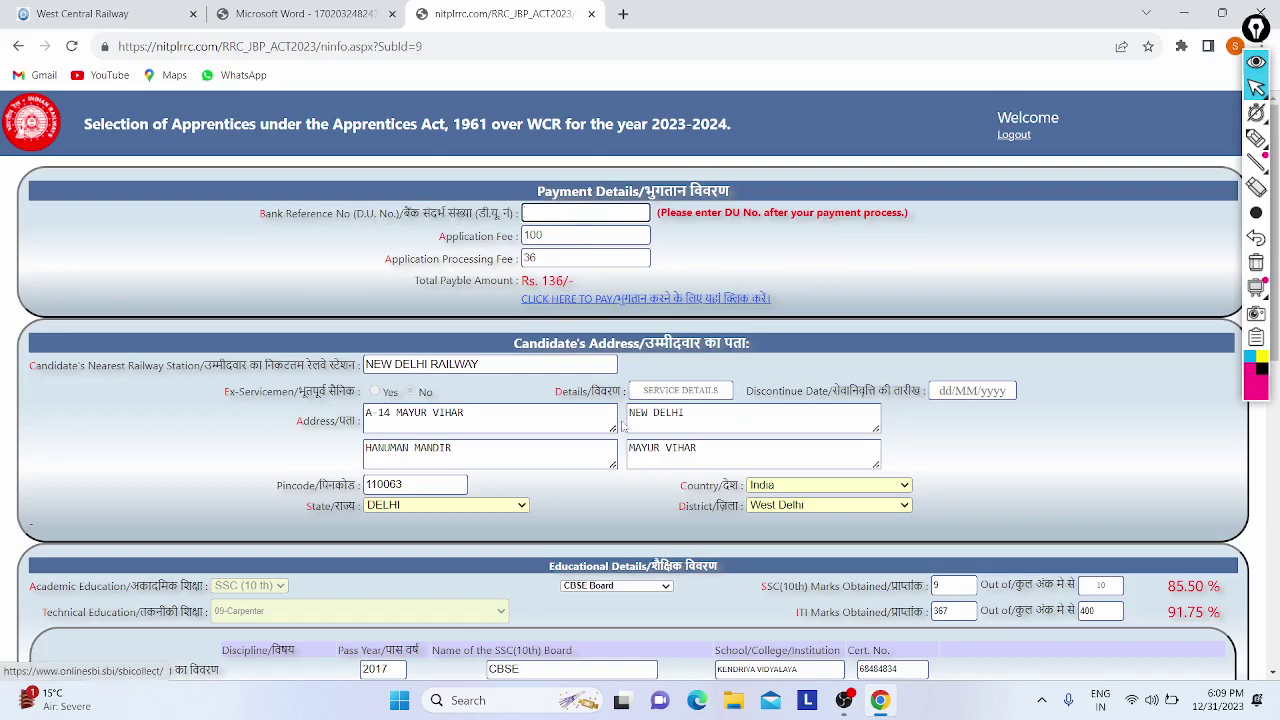
{"action": "scroll", "coordinate": [627, 427], "scroll_direction": "down", "scroll_amount": 10}
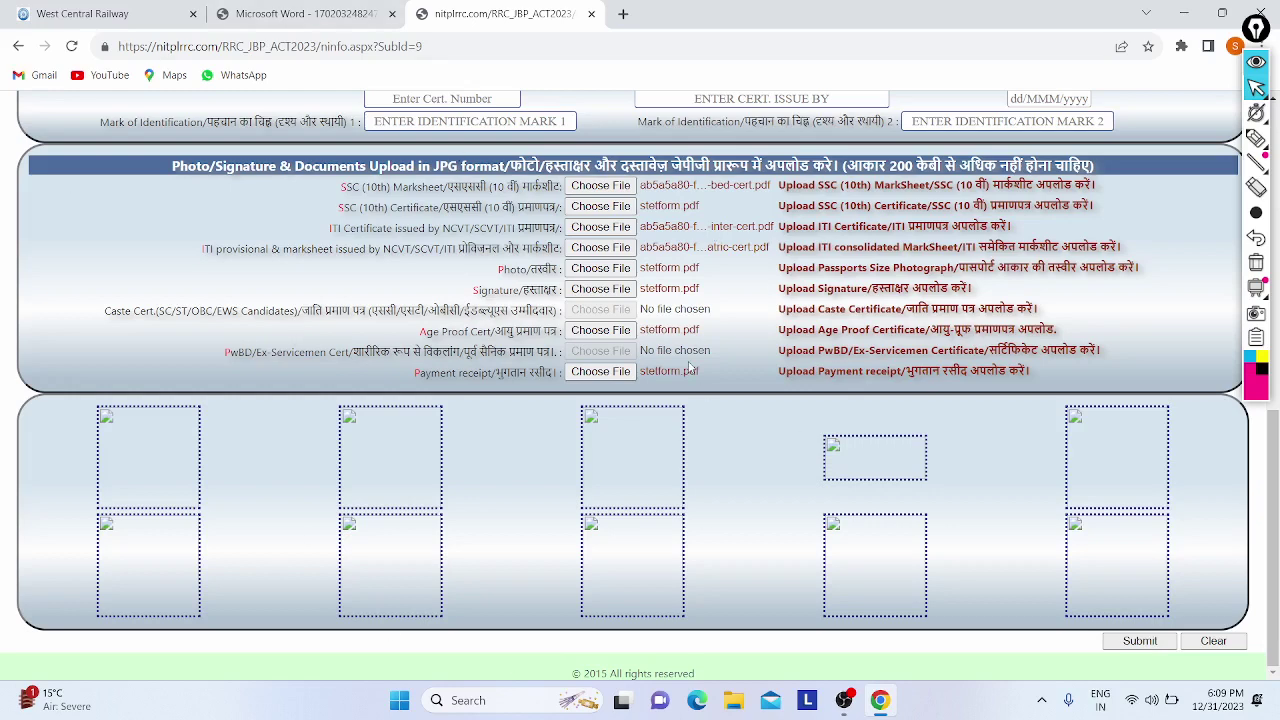
{"action": "left_click", "coordinate": [1150, 642]}
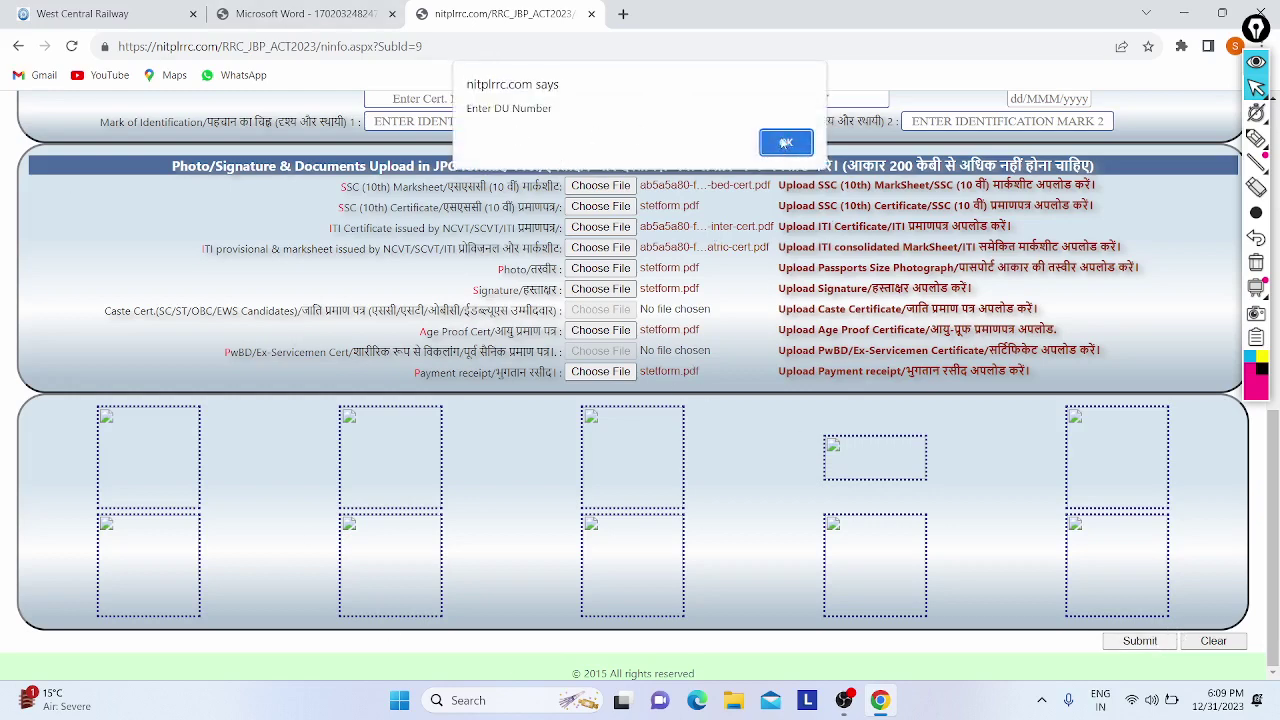
{"action": "left_click", "coordinate": [785, 143]}
{"action": "scroll", "coordinate": [407, 317], "scroll_direction": "up", "scroll_amount": 3}
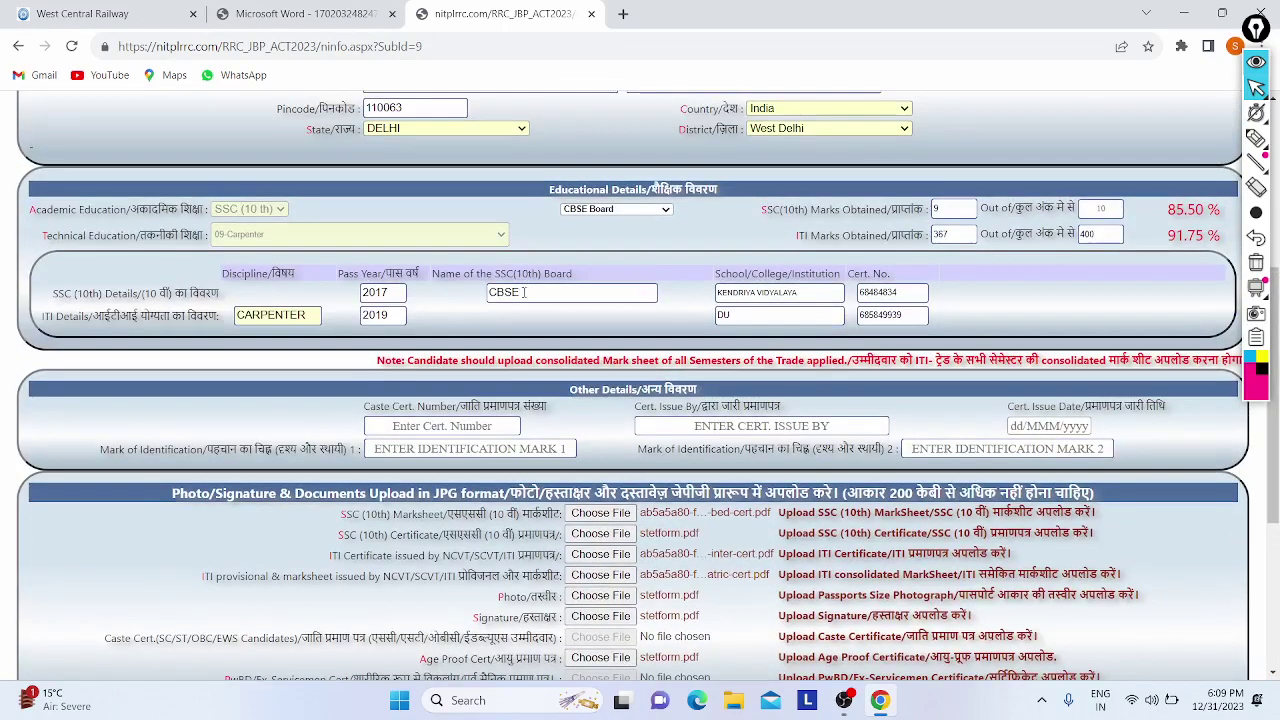
{"action": "scroll", "coordinate": [407, 317], "scroll_direction": "up", "scroll_amount": 4}
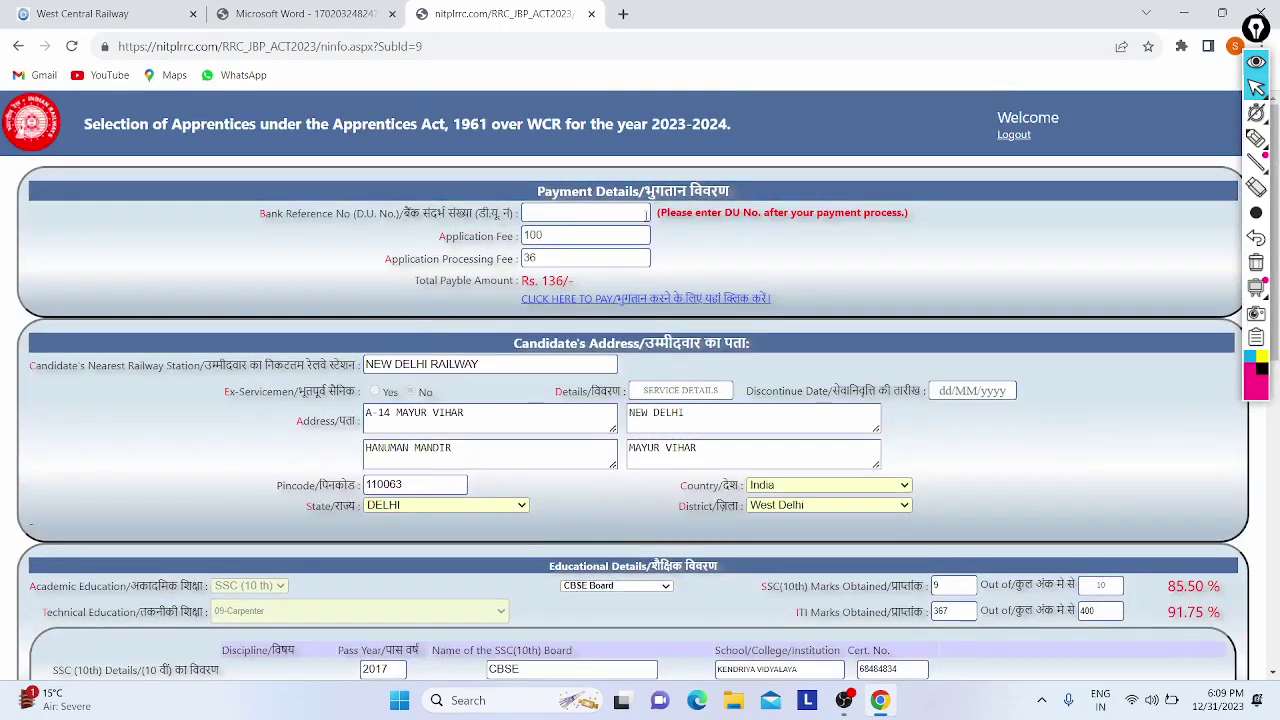
{"action": "left_click", "coordinate": [548, 214]}
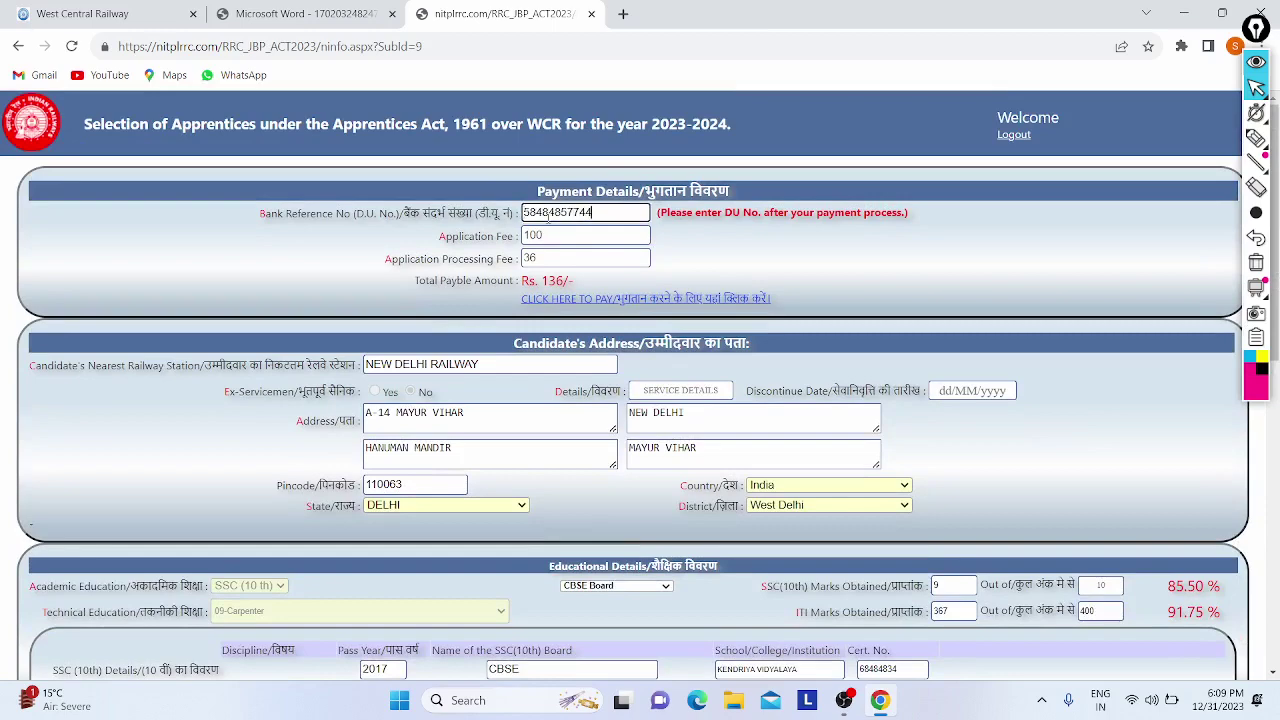
Resubmit, then fill in NIL for the identification mark and submit the form again.
{"action": "scroll", "coordinate": [548, 214], "scroll_direction": "down", "scroll_amount": 7}
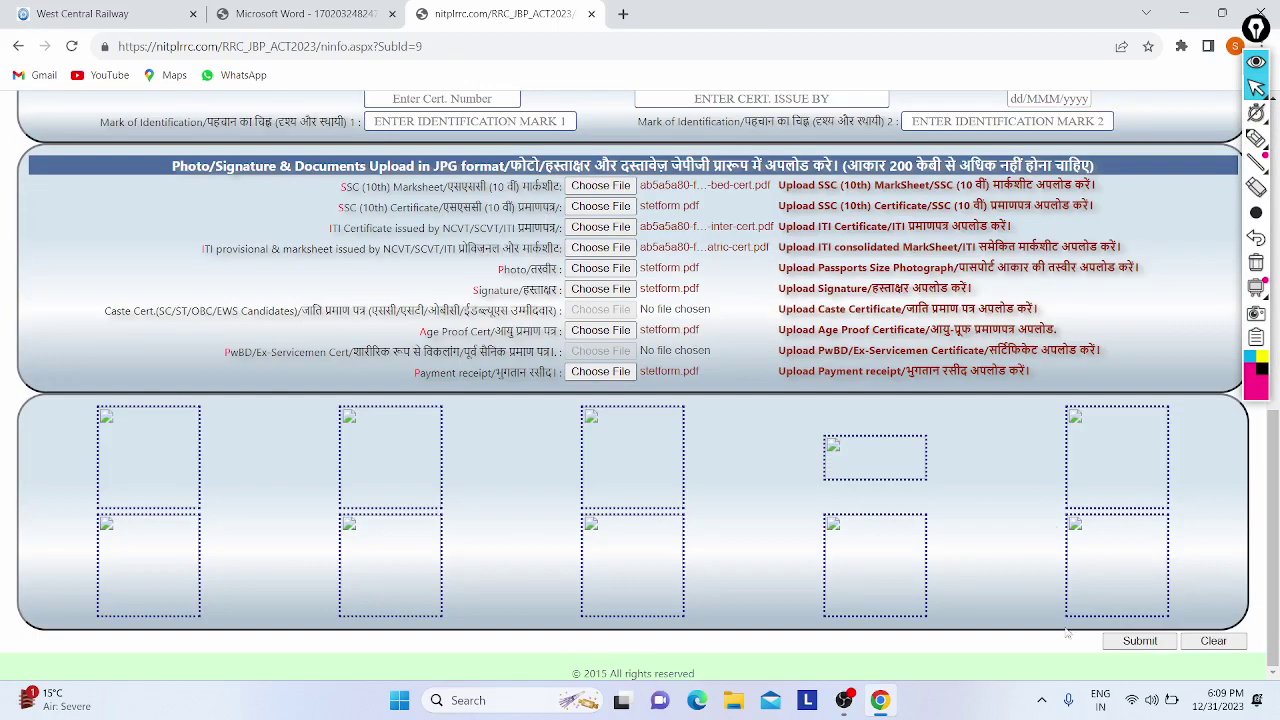
{"action": "left_click", "coordinate": [1145, 649]}
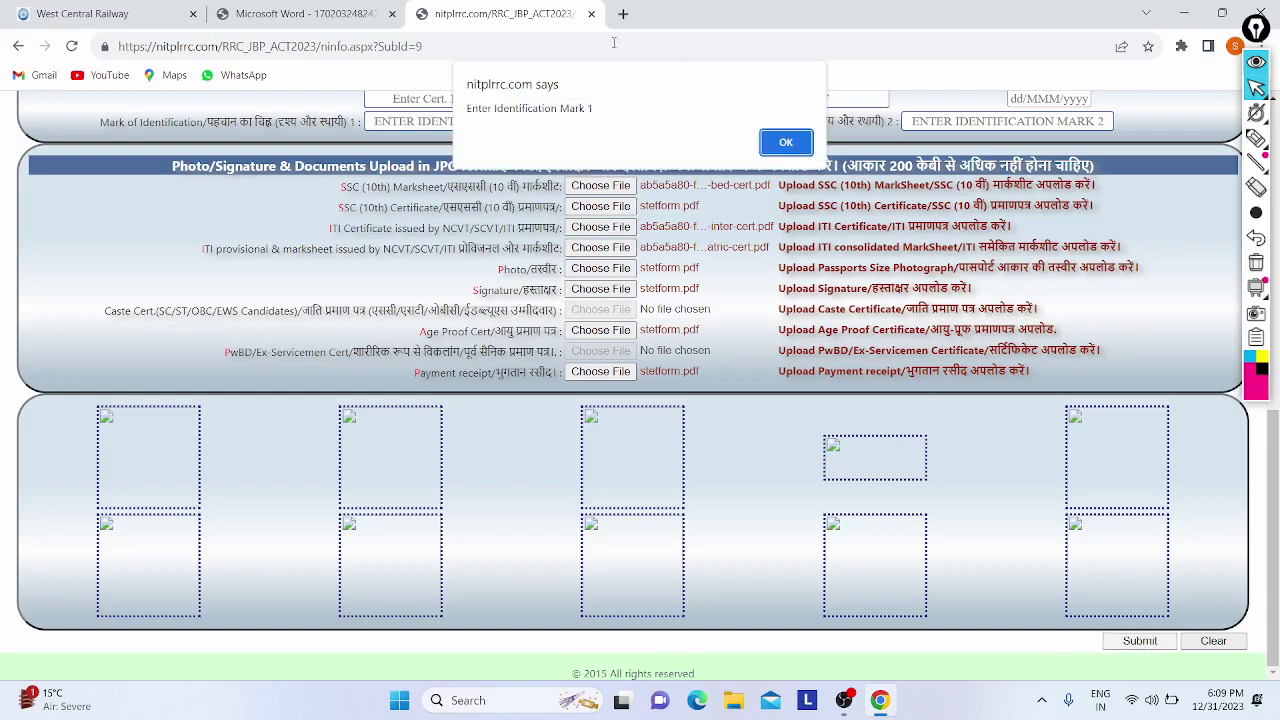
{"action": "left_click", "coordinate": [786, 142]}
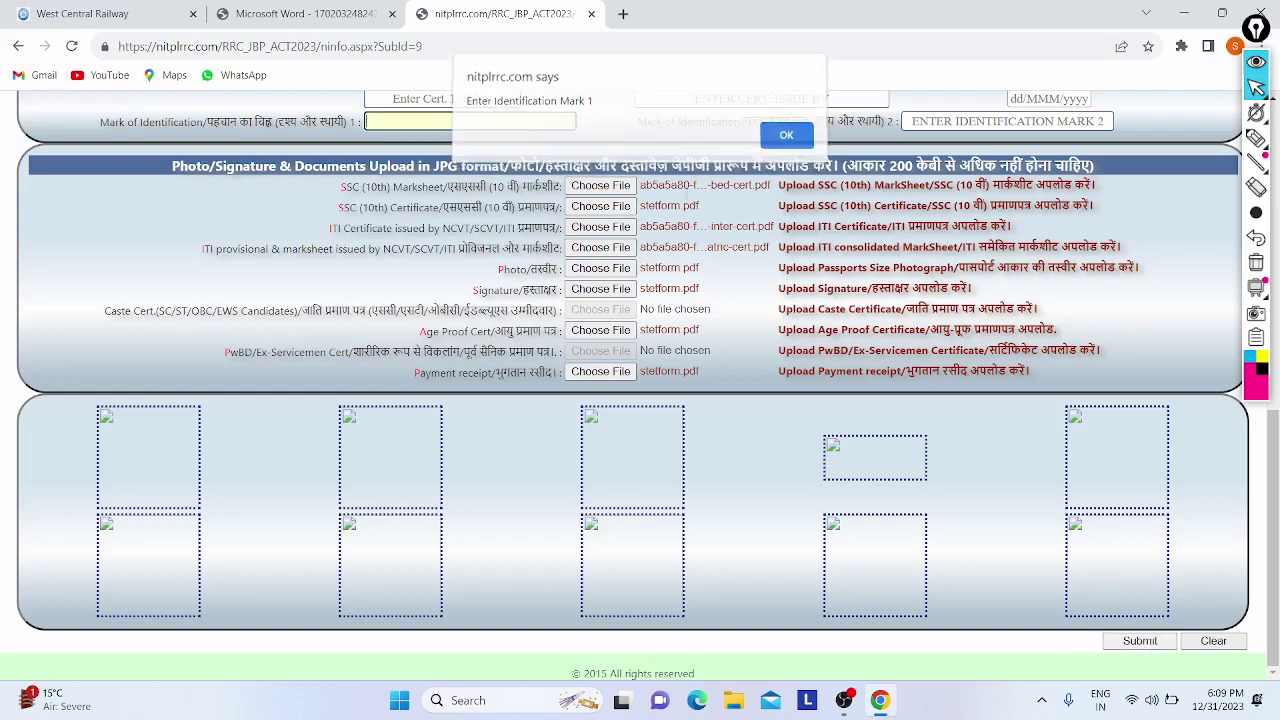
{"action": "scroll", "coordinate": [190, 460], "scroll_direction": "down", "scroll_amount": 1}
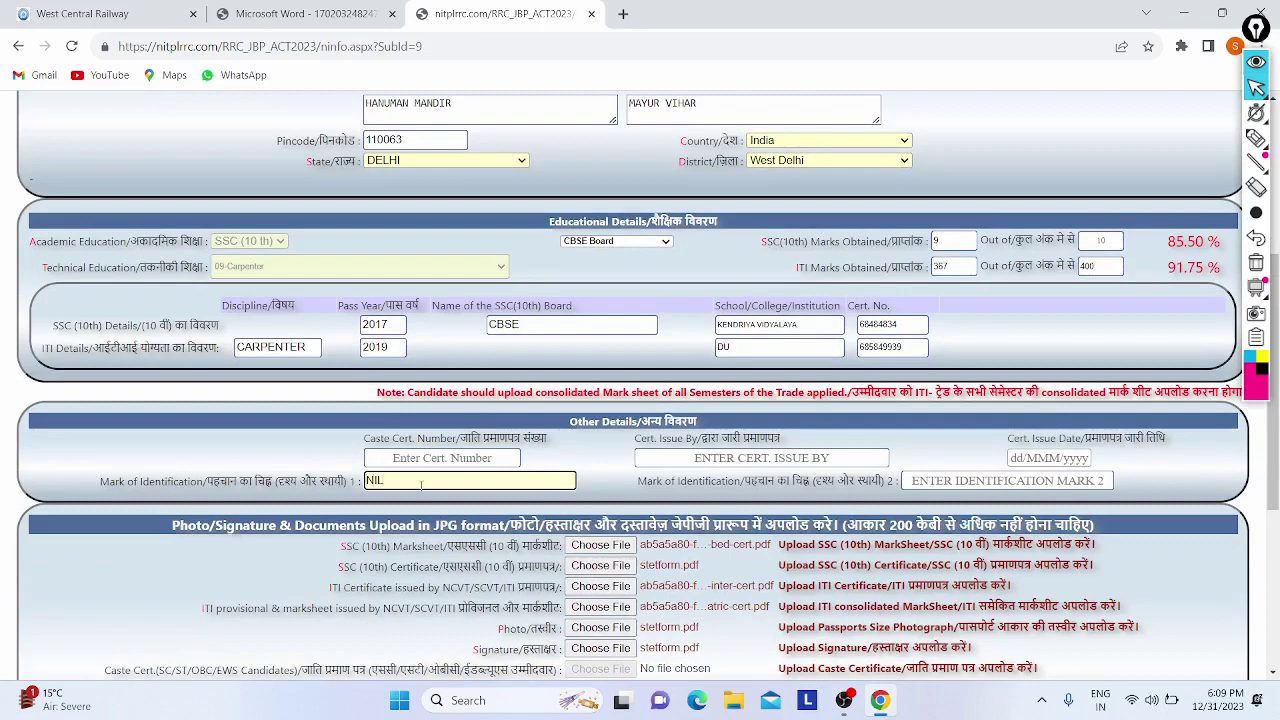
{"action": "scroll", "coordinate": [619, 453], "scroll_direction": "down", "scroll_amount": 5}
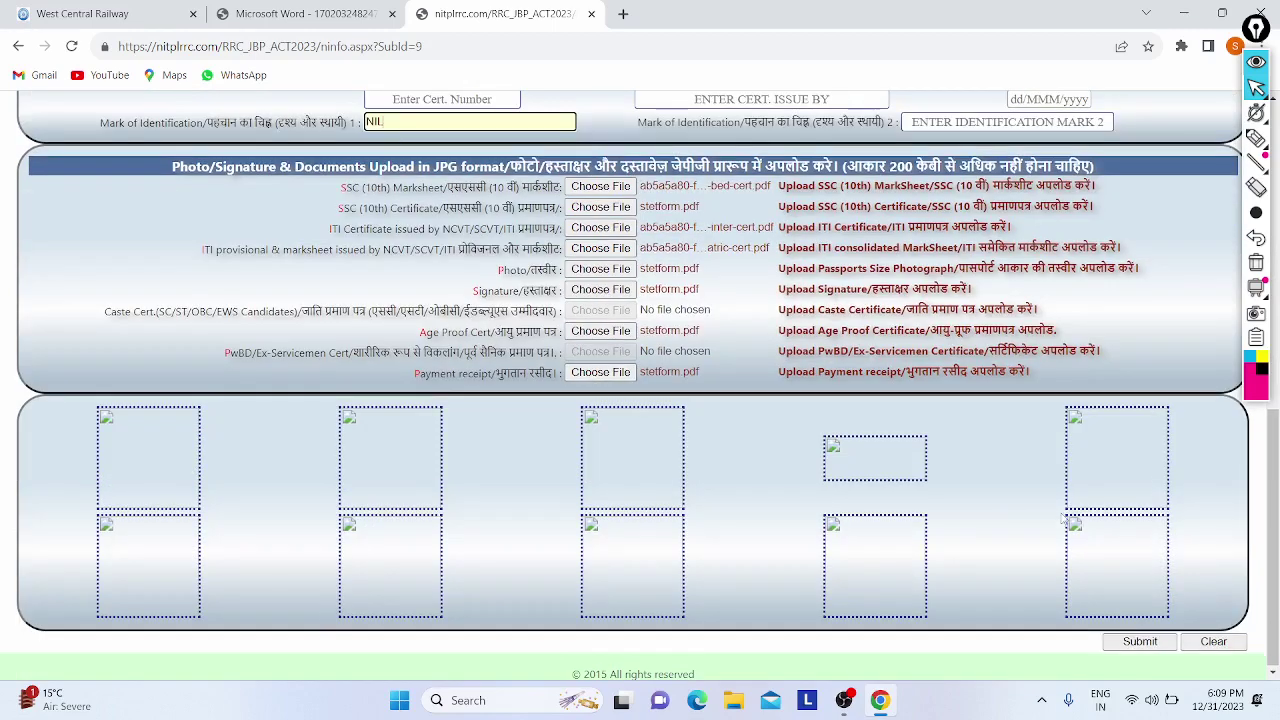
{"action": "scroll", "coordinate": [797, 403], "scroll_direction": "up", "scroll_amount": 2}
{"action": "left_click", "coordinate": [981, 298]}
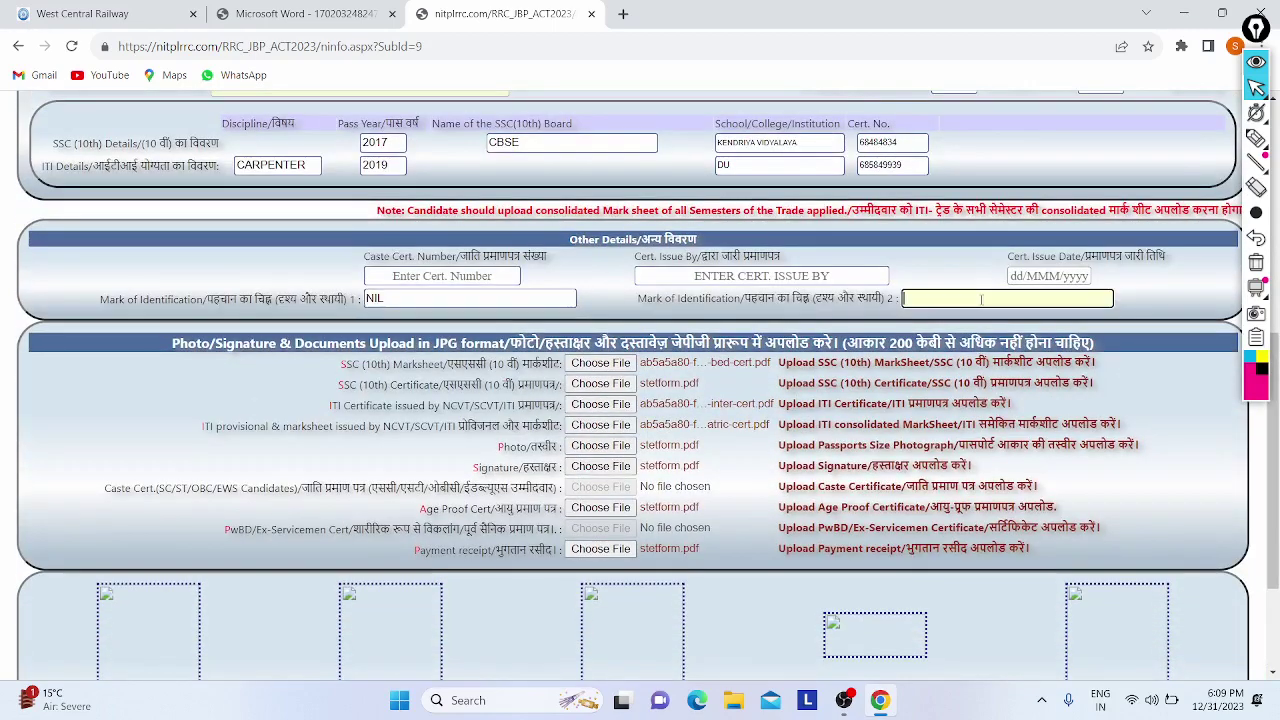
{"action": "type", "text": "NIL"}
{"action": "scroll", "coordinate": [981, 298], "scroll_direction": "down", "scroll_amount": 2}
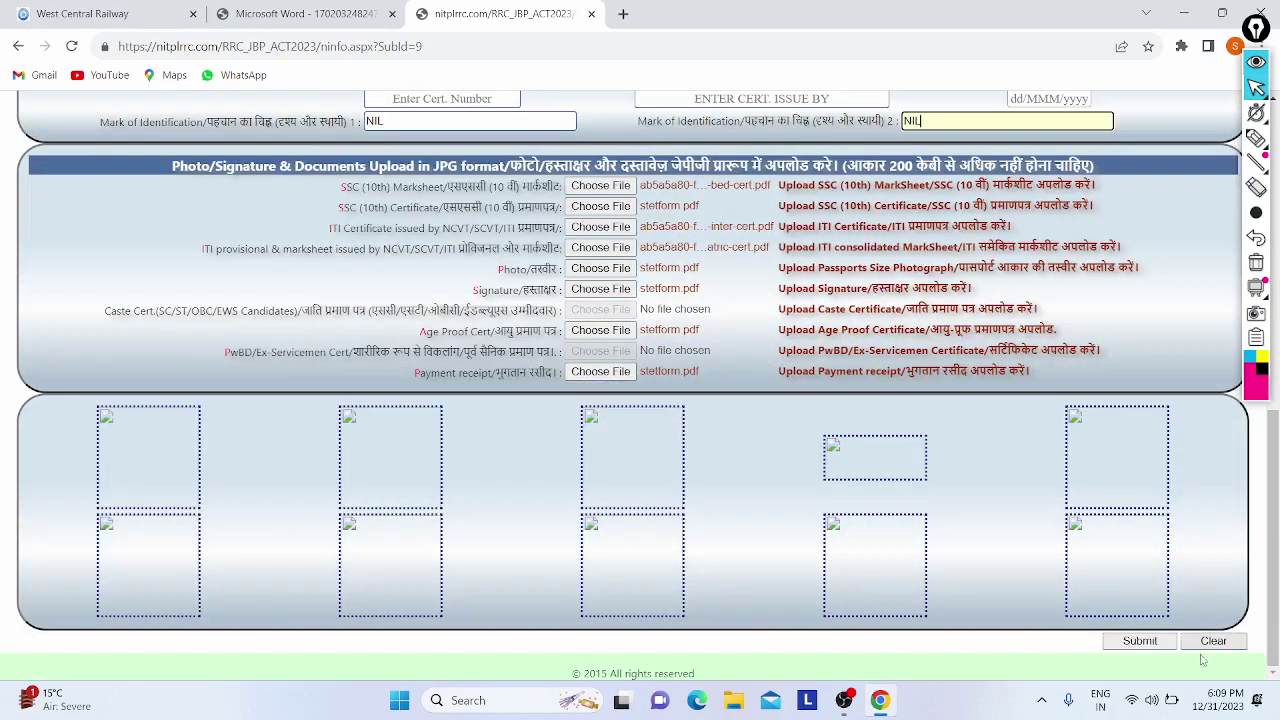
{"action": "left_click", "coordinate": [1140, 643]}
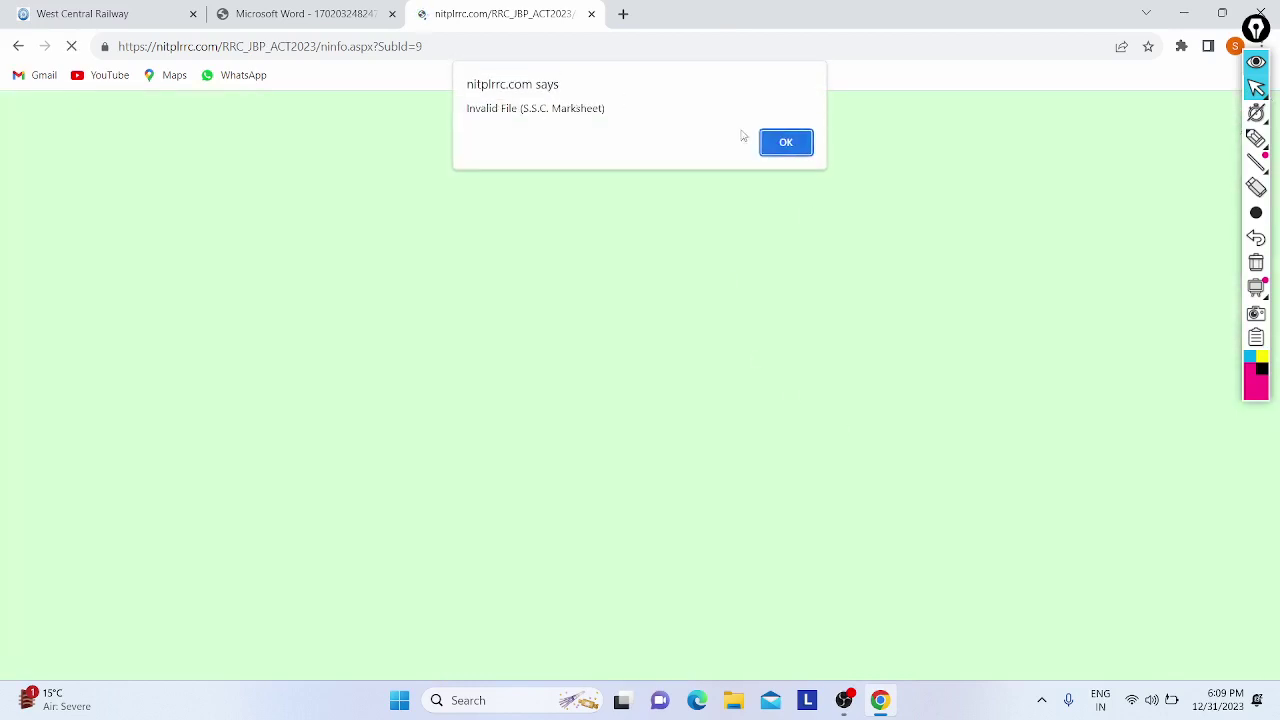
Dismiss the invalid SSC marksheet warning; attach stetform.pdf as SSC marksheet and inter-cert as SSC certificate.
{"action": "left_click", "coordinate": [804, 152]}
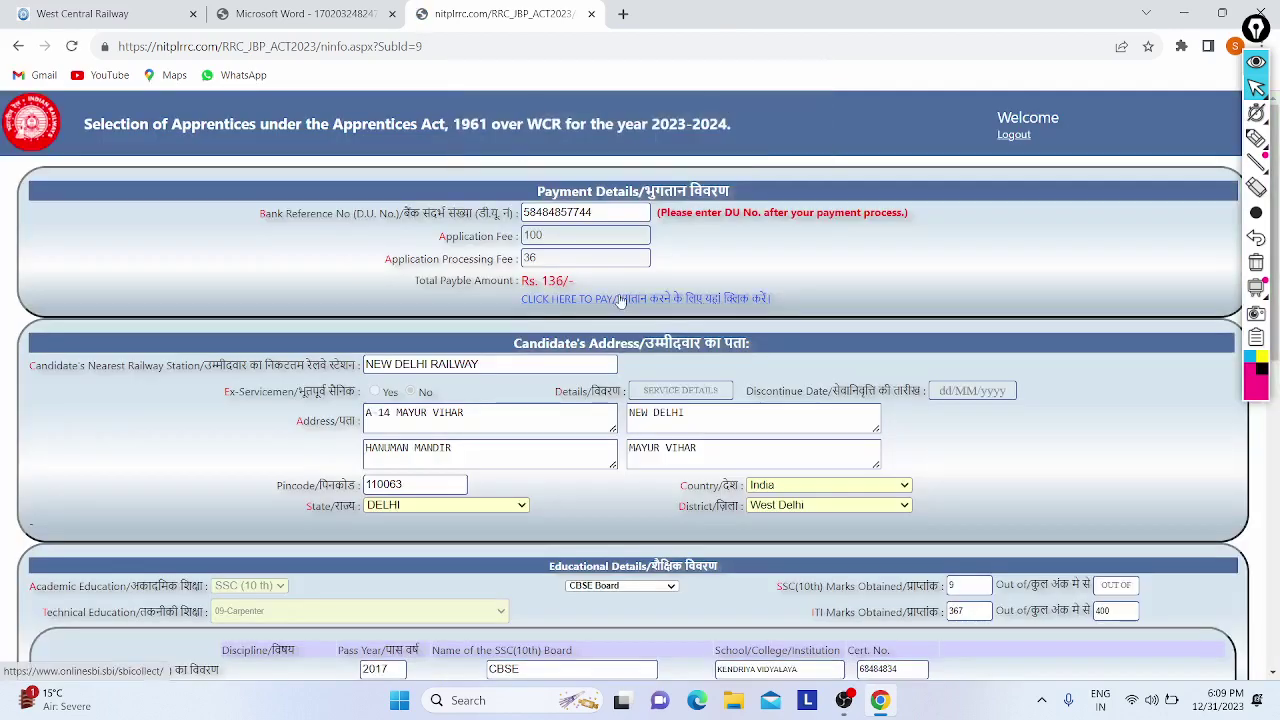
{"action": "scroll", "coordinate": [620, 302], "scroll_direction": "down", "scroll_amount": 5}
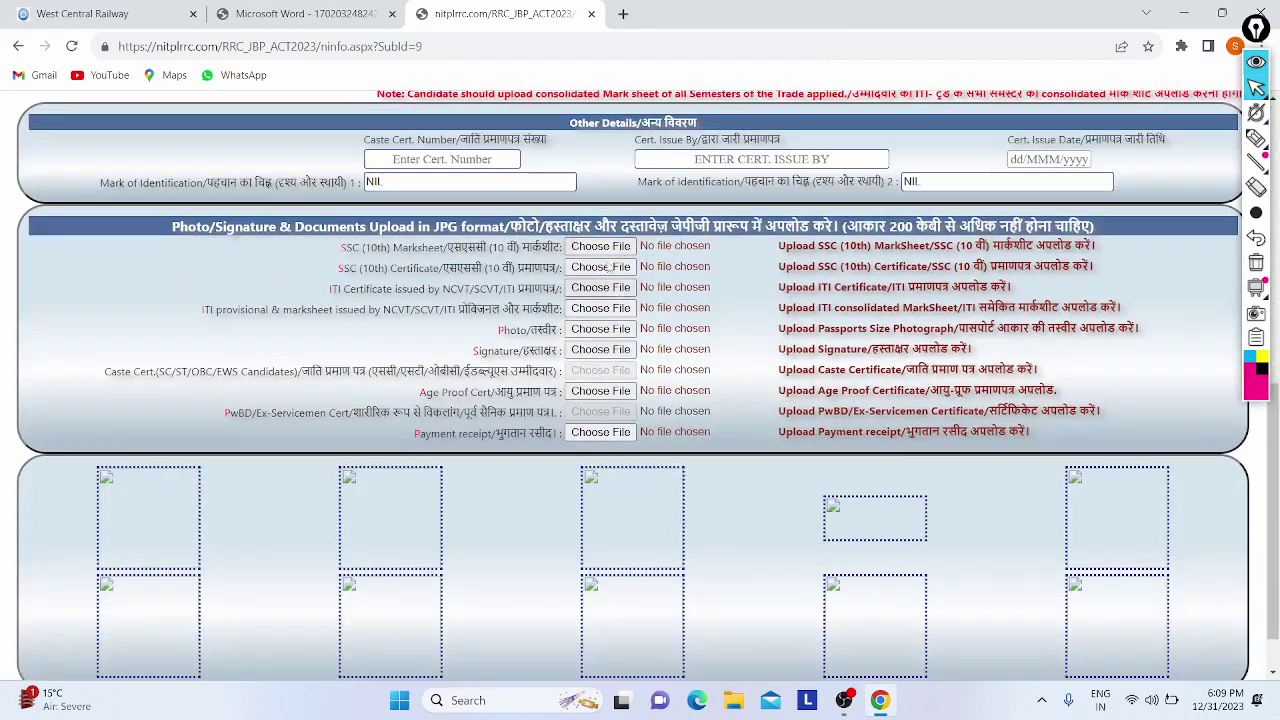
{"action": "left_click", "coordinate": [596, 247]}
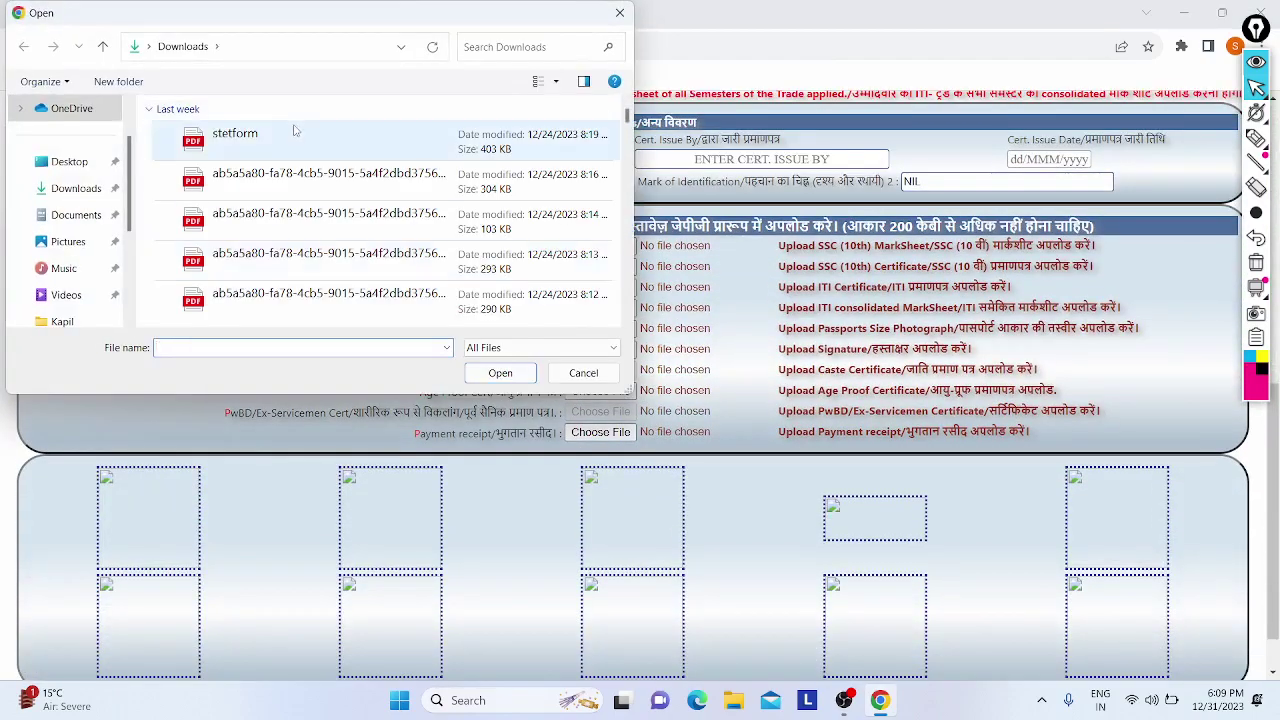
{"action": "left_click", "coordinate": [295, 131]}
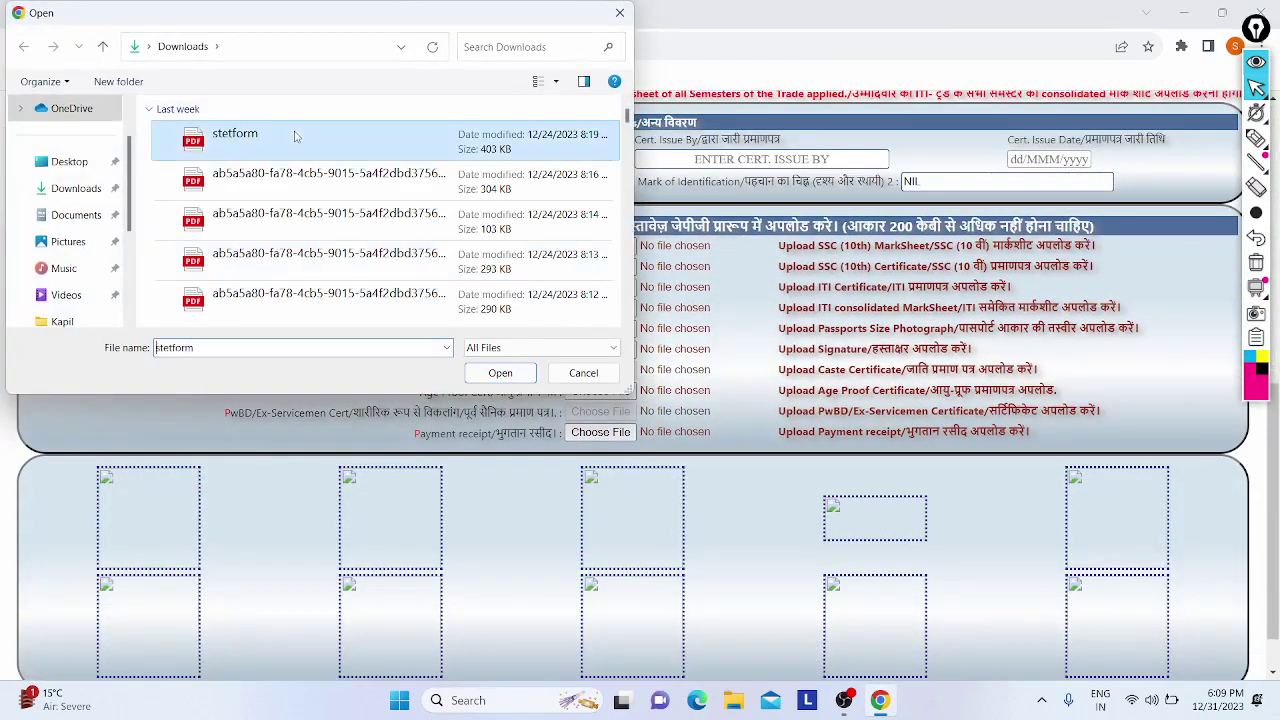
{"action": "left_click", "coordinate": [488, 380]}
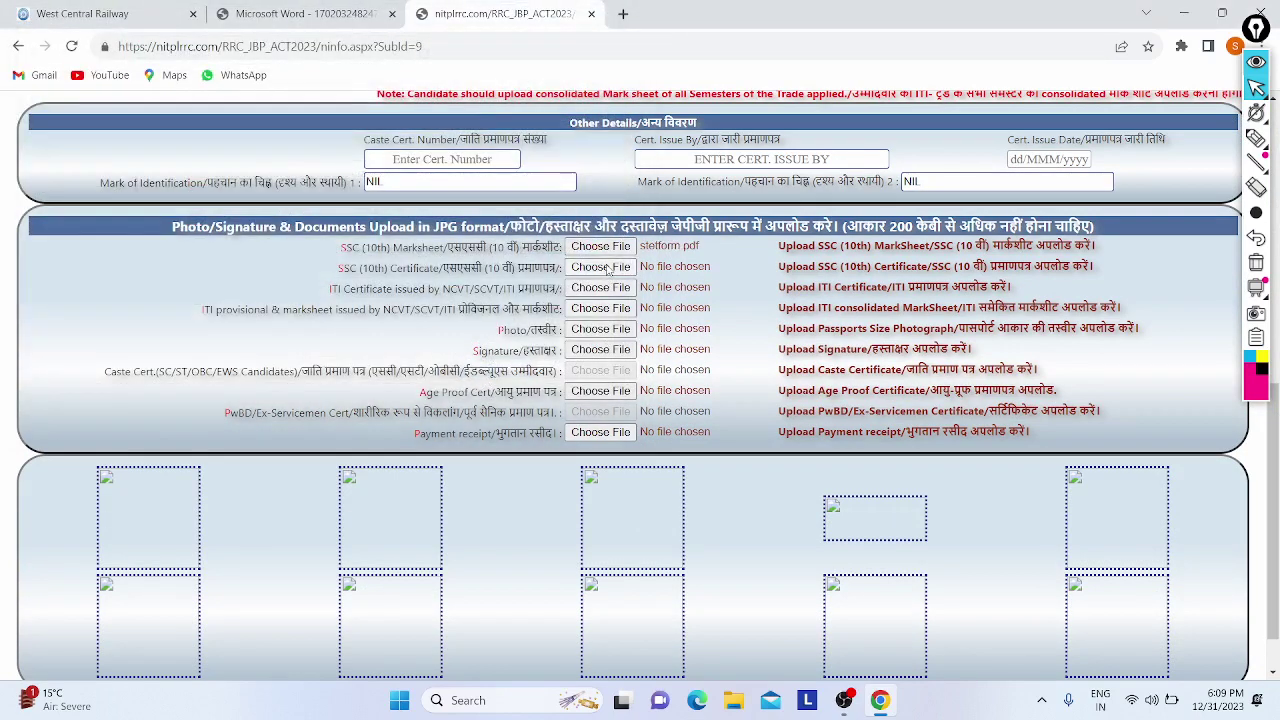
{"action": "left_click", "coordinate": [605, 268]}
{"action": "left_click", "coordinate": [254, 263]}
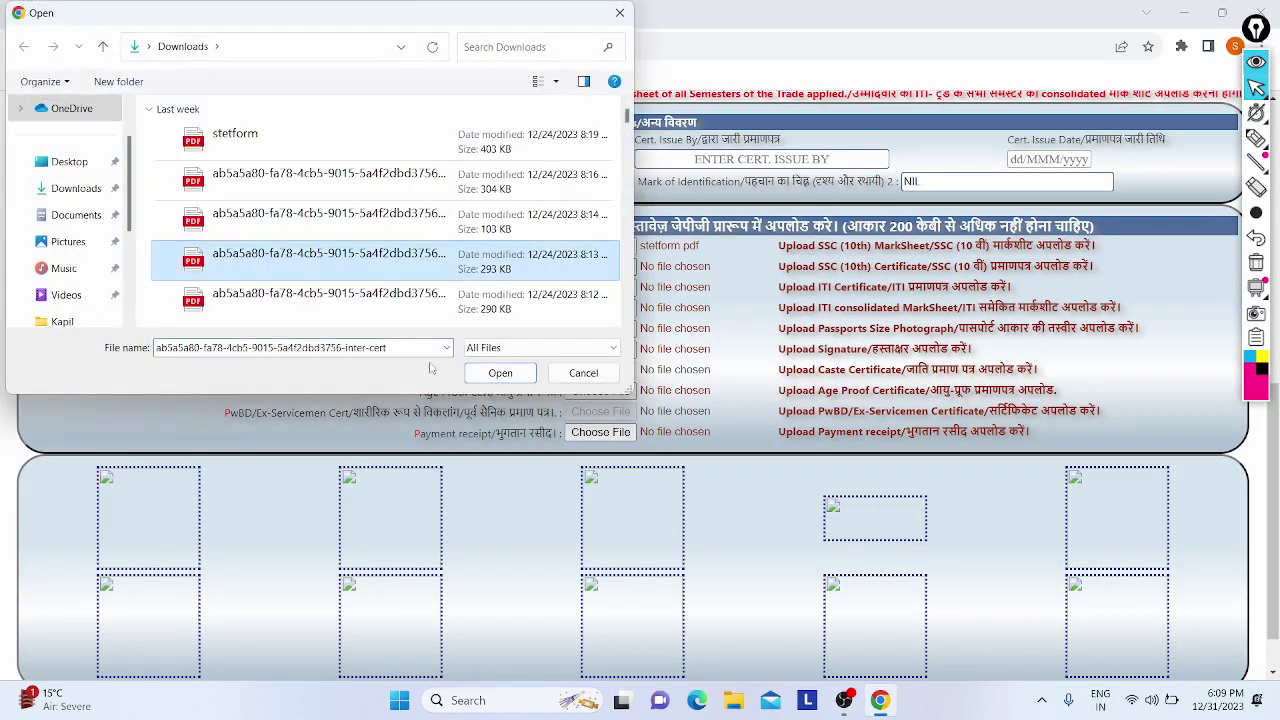
{"action": "left_click", "coordinate": [500, 373]}
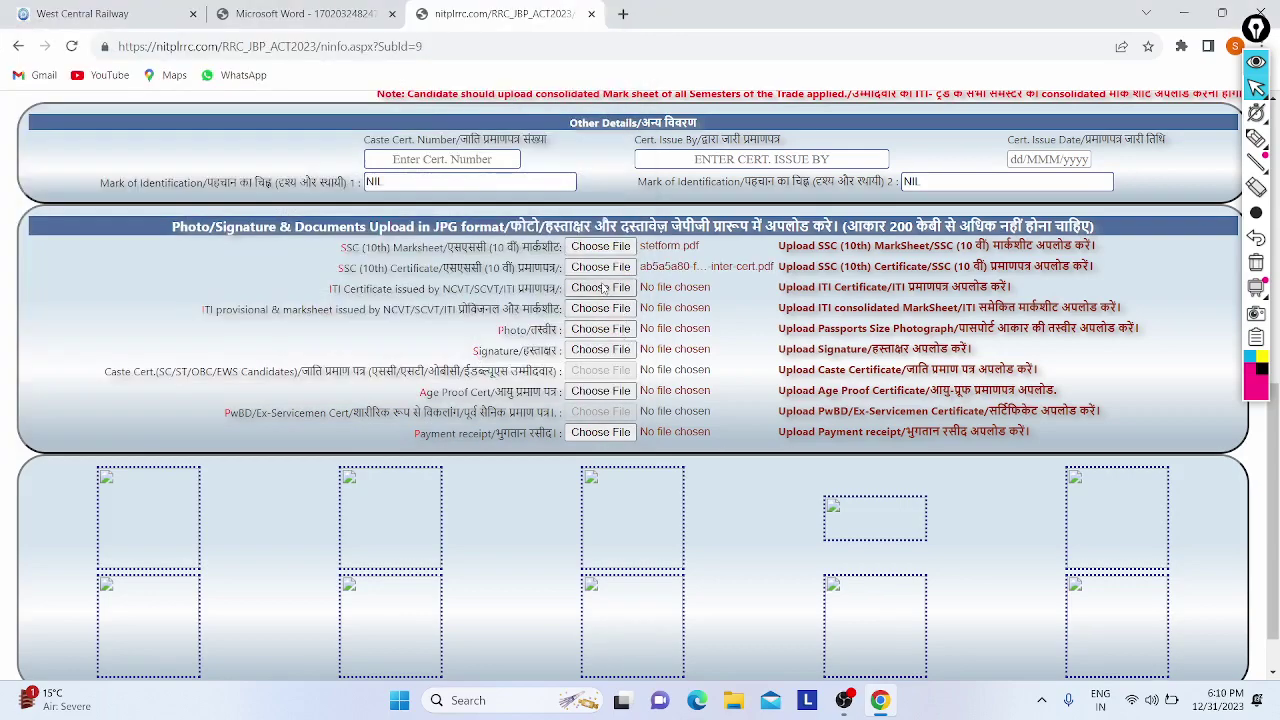
Attach a certificate file to the ITI certificate row and stetform.pdf to the ITI provisional marksheet.
{"action": "left_click", "coordinate": [605, 288]}
{"action": "scroll", "coordinate": [327, 217], "scroll_direction": "down", "scroll_amount": 3}
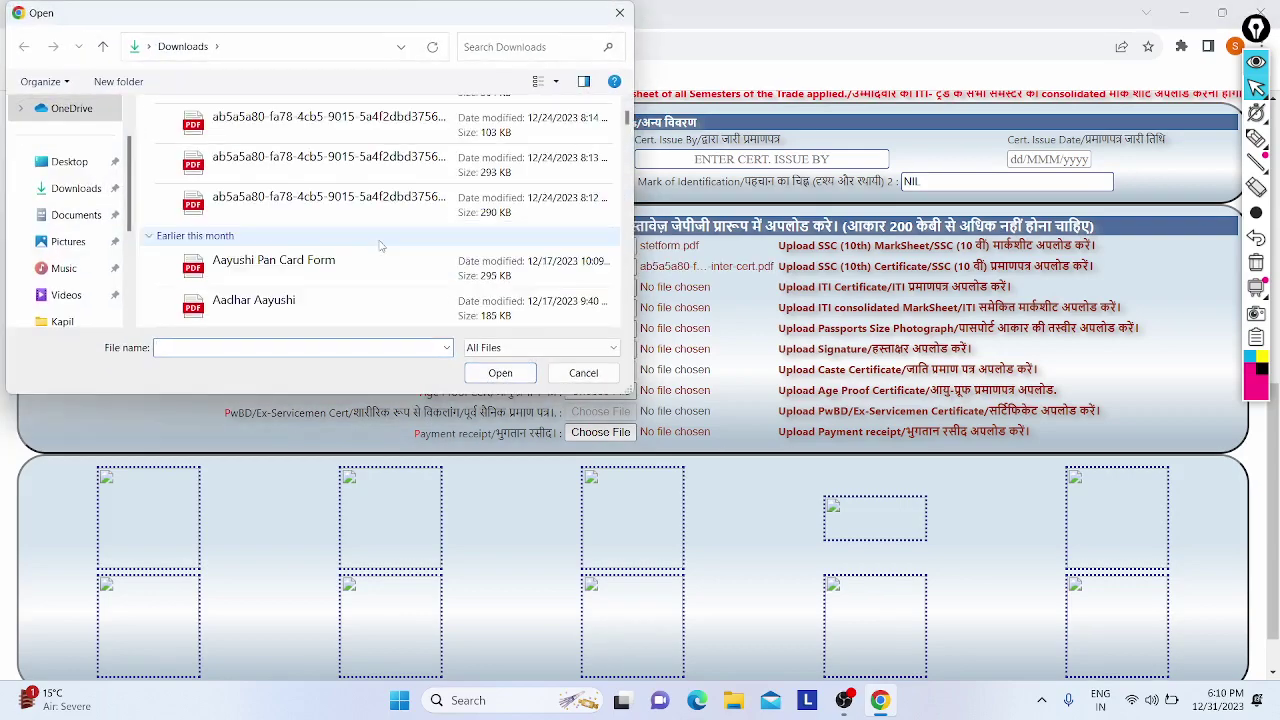
{"action": "left_click", "coordinate": [327, 214]}
{"action": "left_click", "coordinate": [500, 373]}
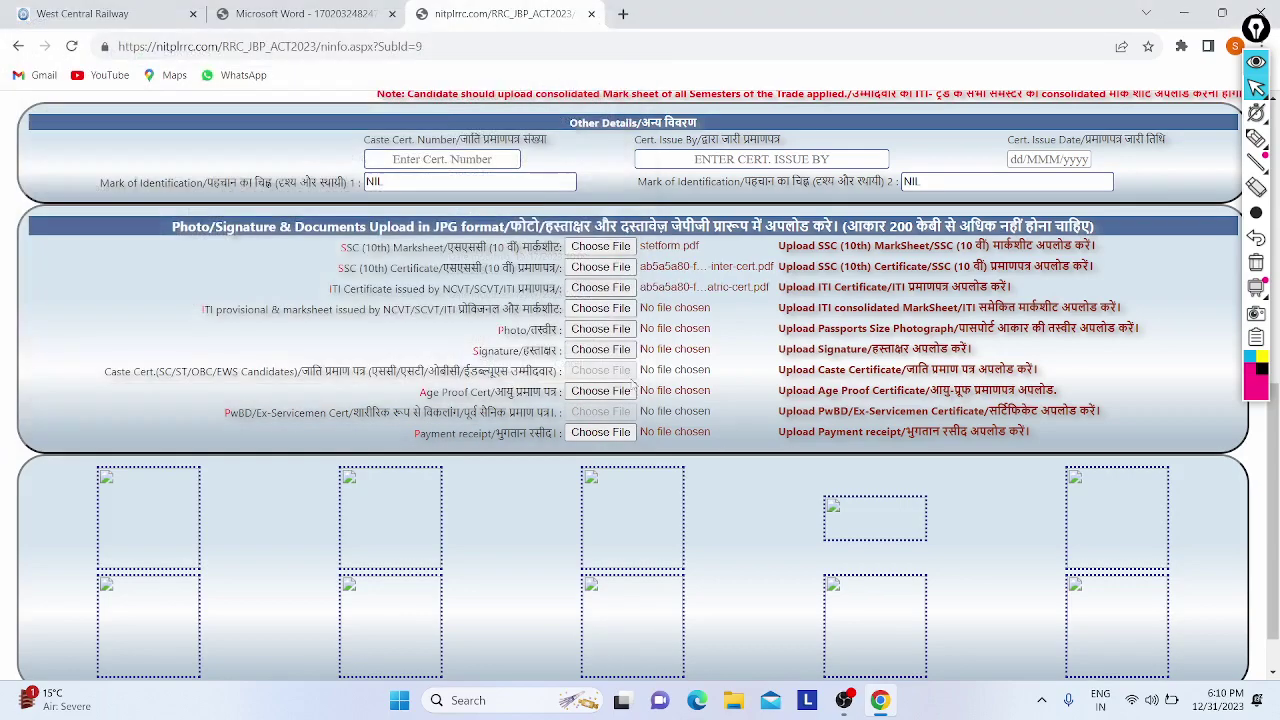
{"action": "left_click", "coordinate": [600, 308]}
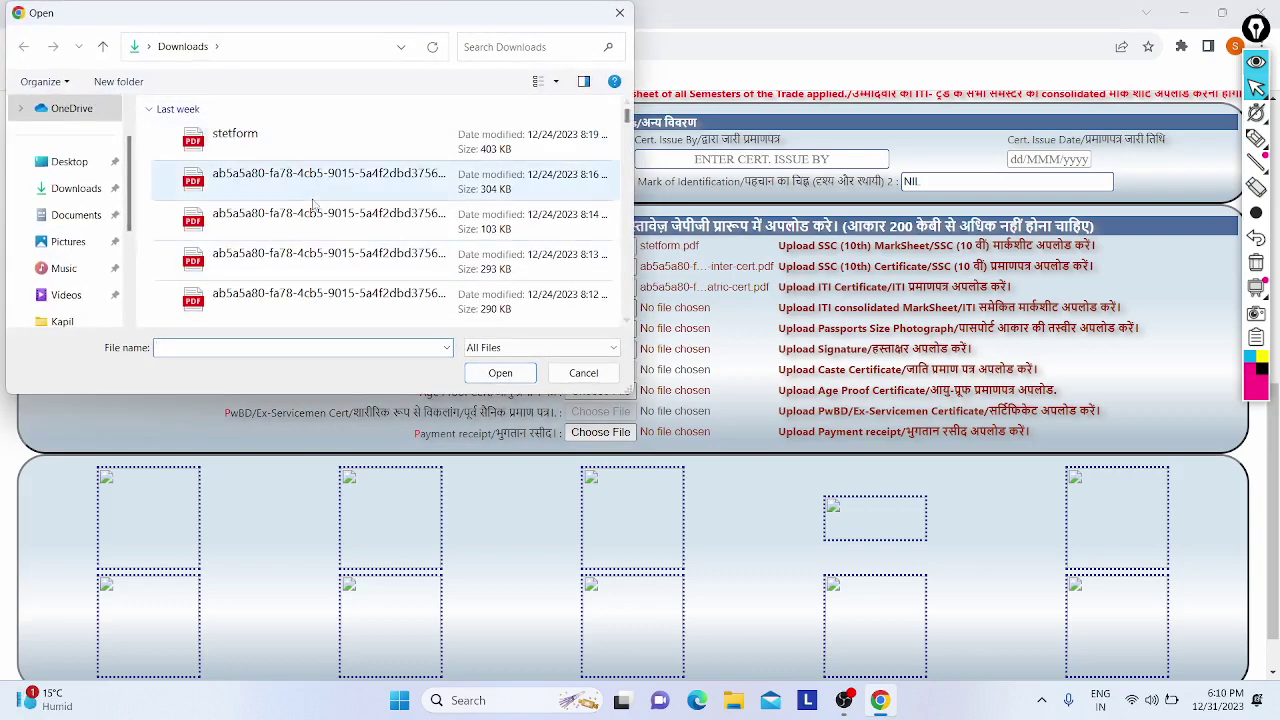
{"action": "scroll", "coordinate": [315, 207], "scroll_direction": "down", "scroll_amount": 3}
{"action": "scroll", "coordinate": [325, 215], "scroll_direction": "up", "scroll_amount": 3}
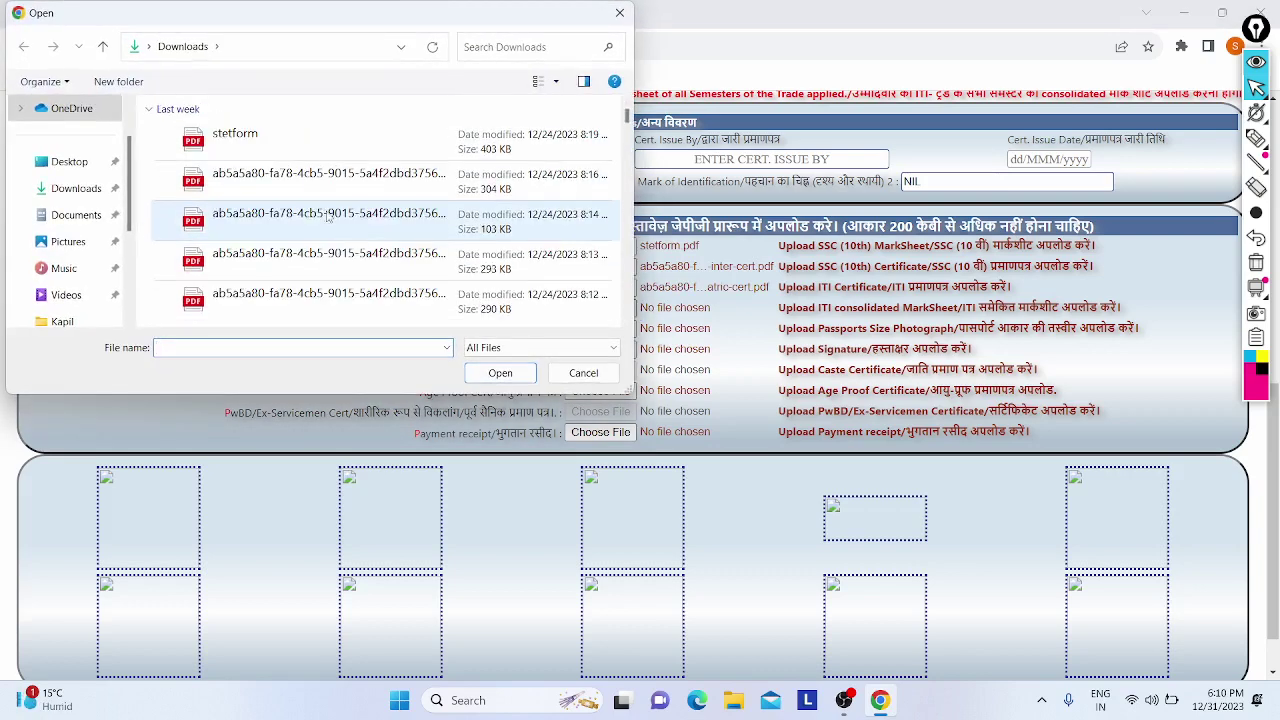
{"action": "left_click", "coordinate": [266, 148]}
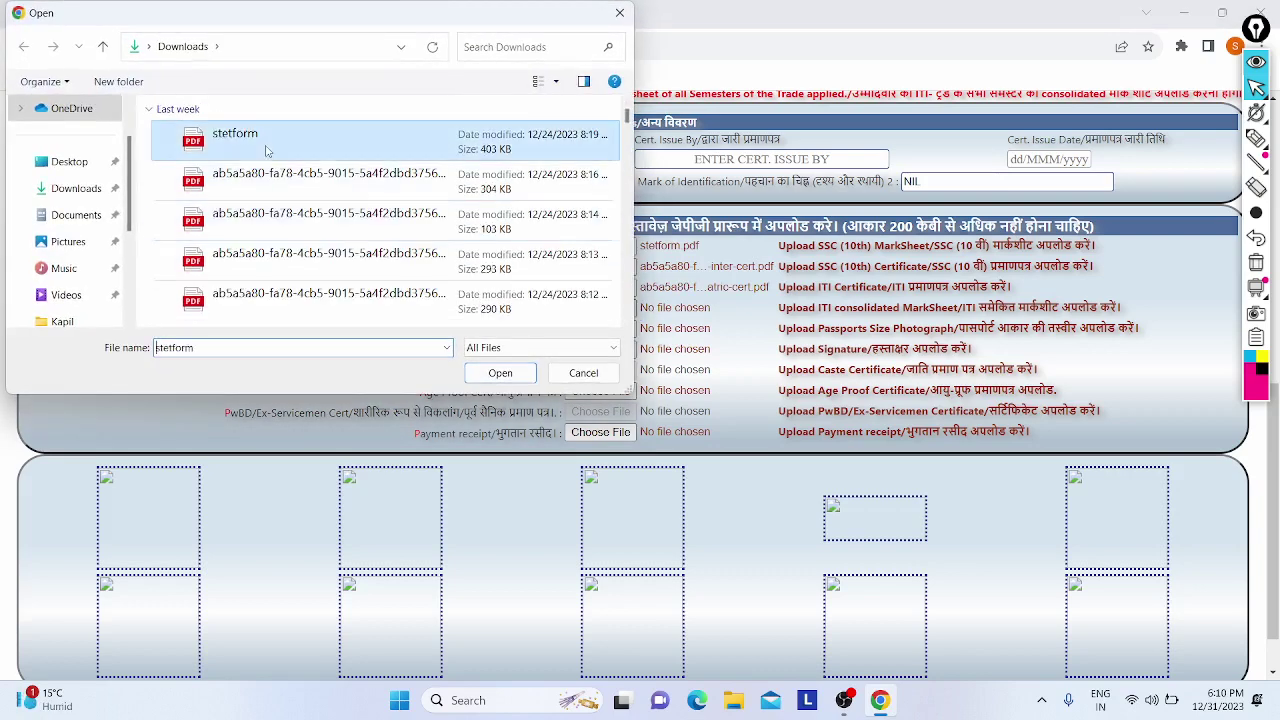
{"action": "left_click", "coordinate": [480, 374]}
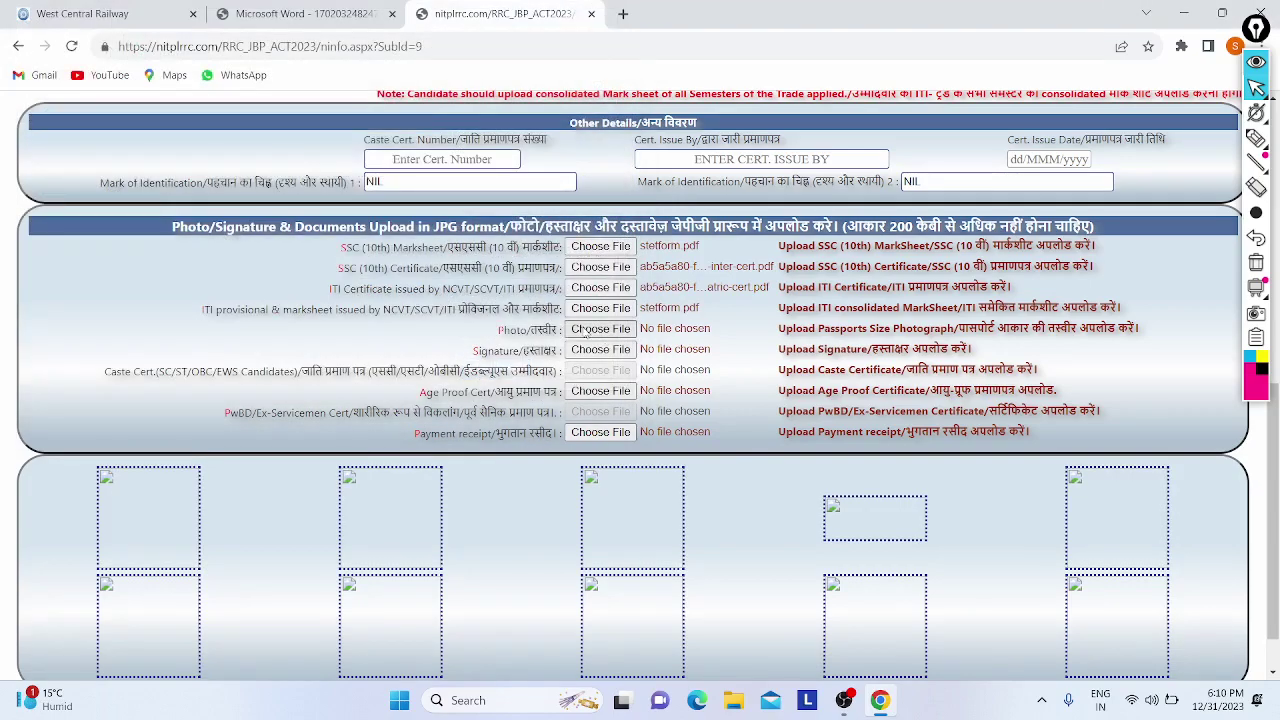
Attach the 304 KB file as photo, inter-cert as signature, and grad certificate as age proof.
{"action": "left_click", "coordinate": [586, 330]}
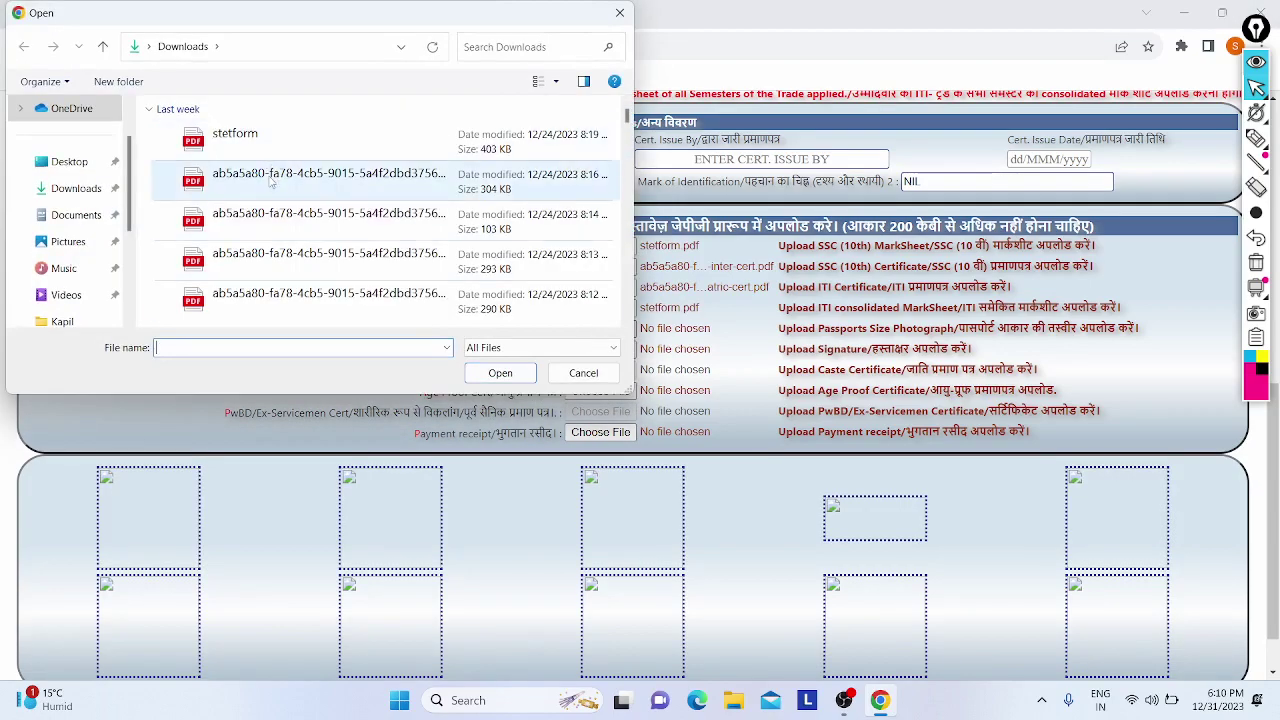
{"action": "left_click", "coordinate": [296, 190]}
{"action": "left_click", "coordinate": [503, 375]}
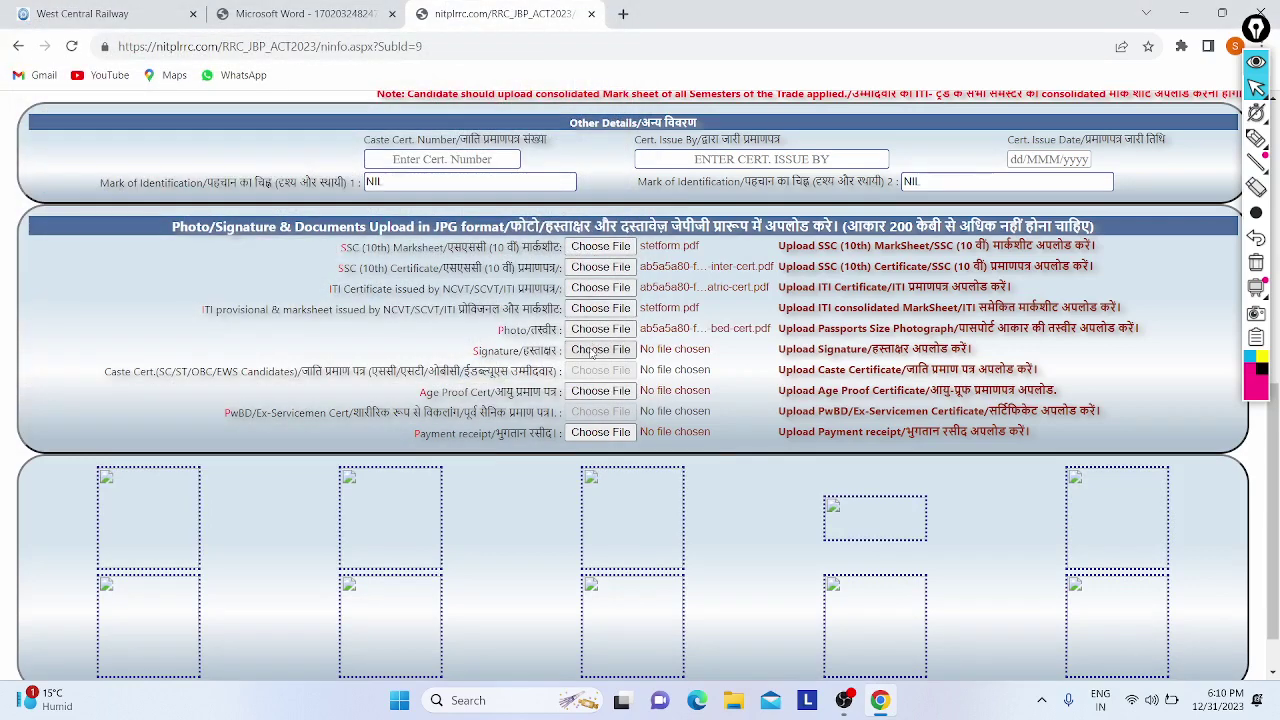
{"action": "left_click", "coordinate": [593, 352]}
{"action": "left_click", "coordinate": [291, 263]}
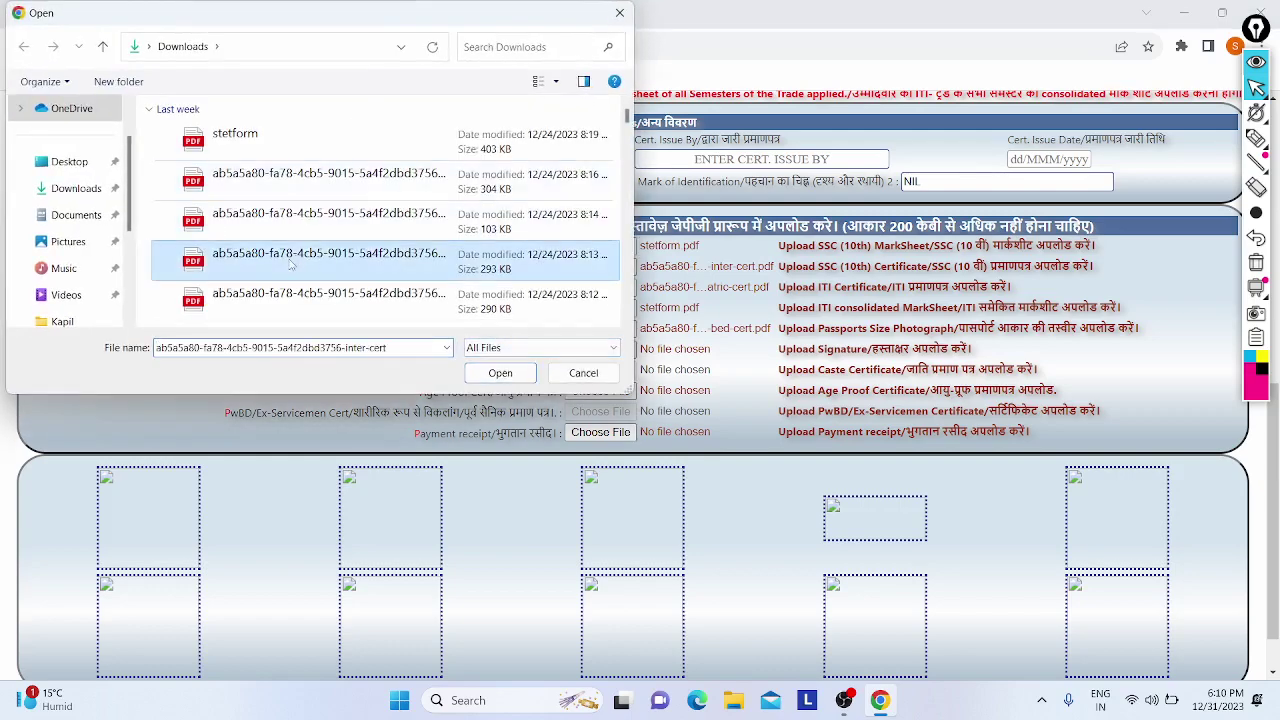
{"action": "left_click", "coordinate": [514, 370]}
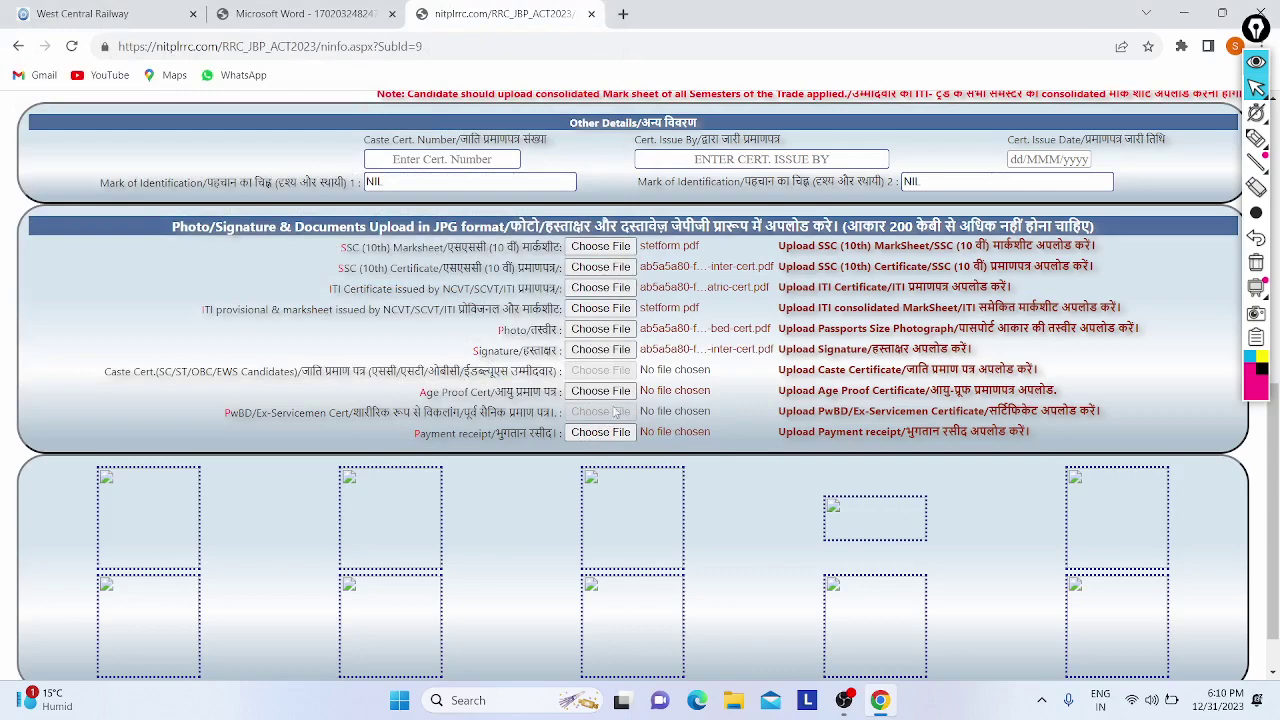
{"action": "left_click", "coordinate": [584, 392]}
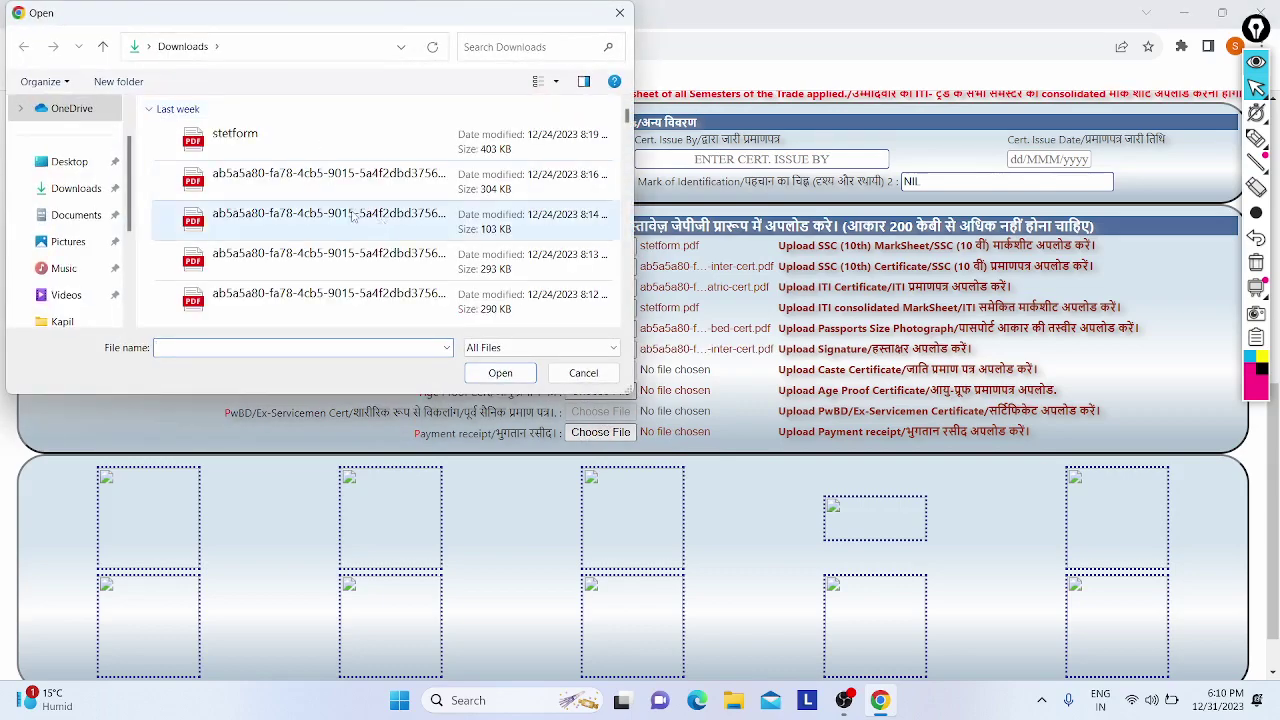
{"action": "left_click", "coordinate": [354, 216]}
{"action": "left_click", "coordinate": [498, 373]}
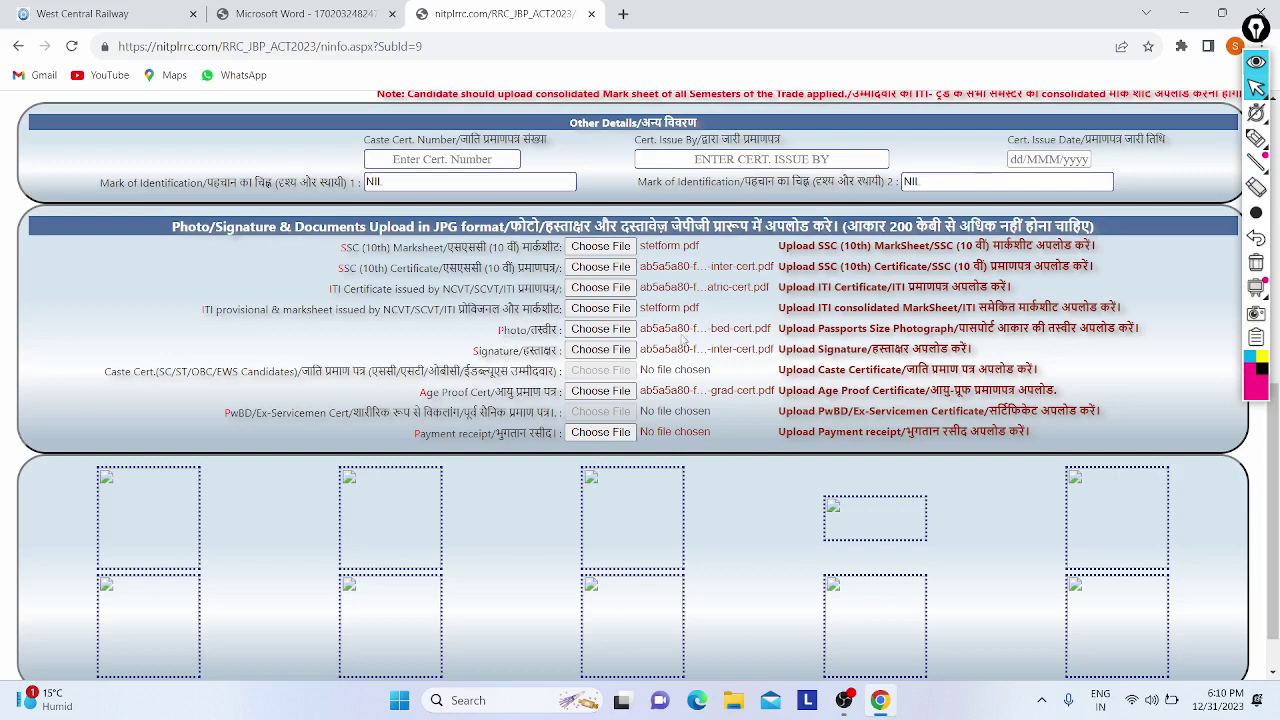
Attach the bed-cert PDF from Downloads as the Payment receipt upload.
{"action": "left_click", "coordinate": [603, 435]}
{"action": "left_click", "coordinate": [342, 188]}
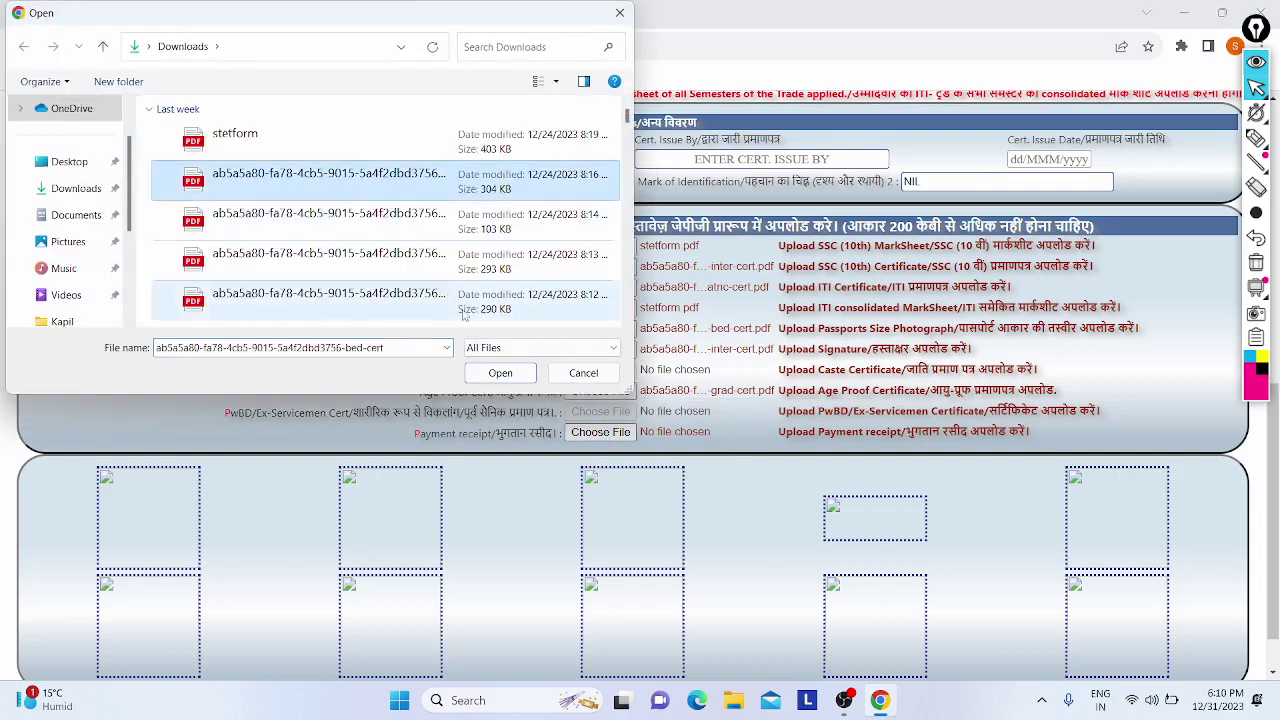
{"action": "left_click", "coordinate": [500, 372]}
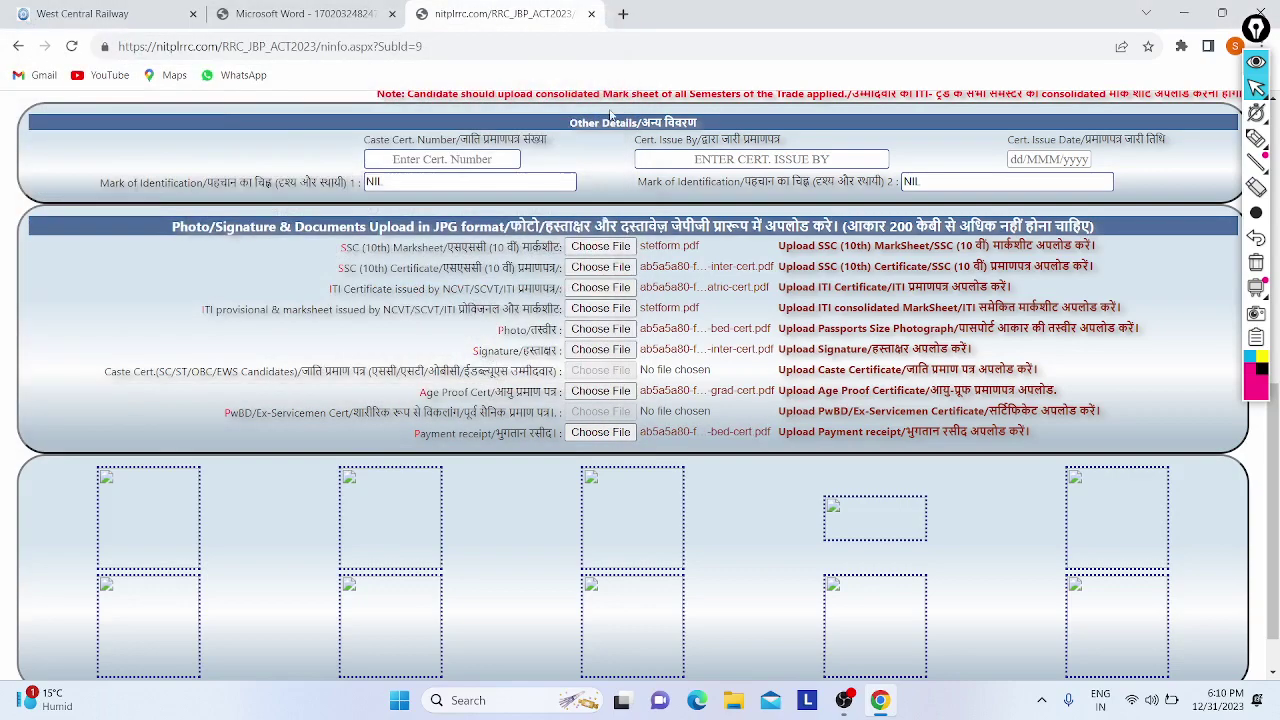
{"action": "scroll", "coordinate": [570, 350], "scroll_direction": "down", "scroll_amount": 1}
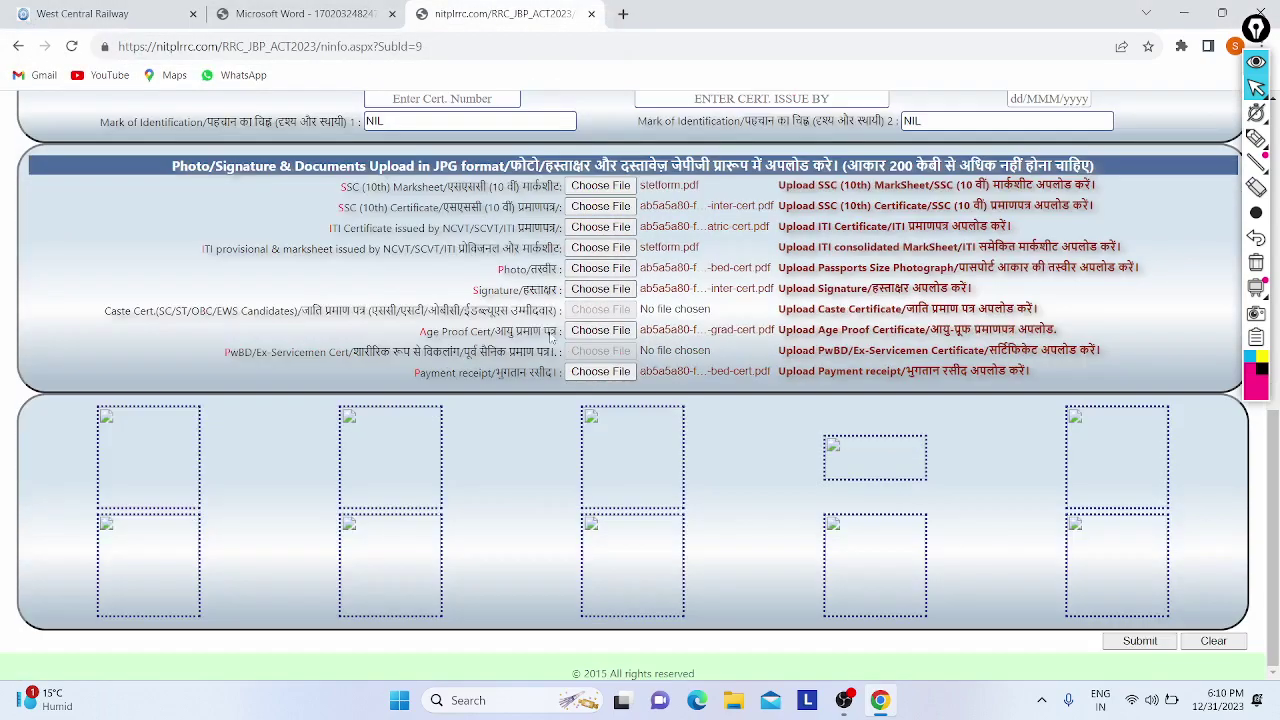
Draw freehand highlights over parts of the RRC form, then clear them and stop drawing.
{"action": "left_click", "coordinate": [1256, 138]}
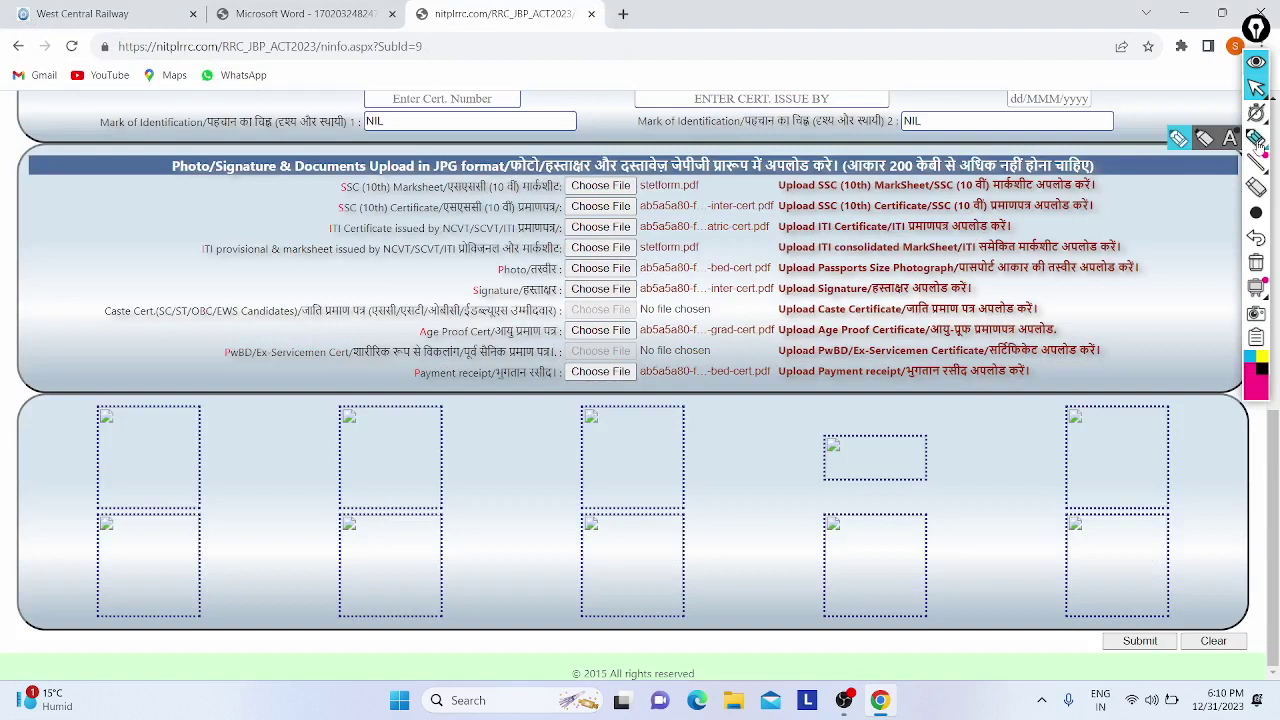
{"action": "left_click_drag", "start_coordinate": [272, 181], "coordinate": [436, 94]}
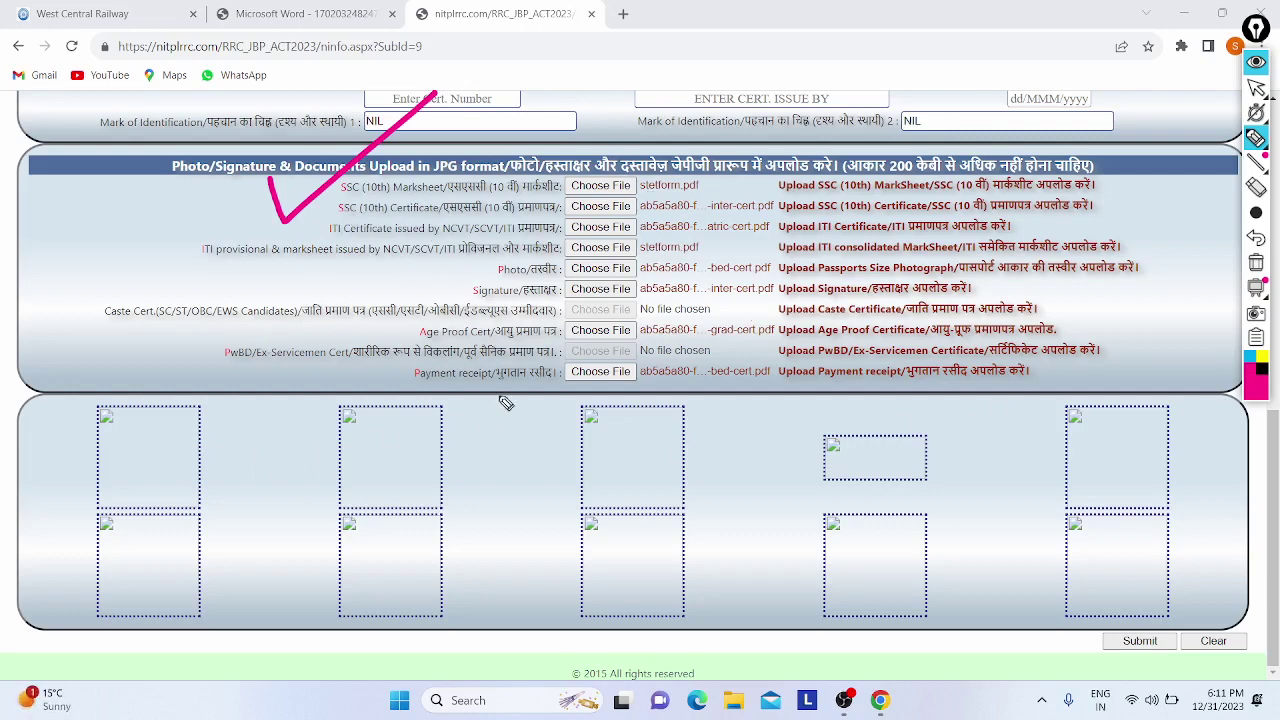
{"action": "mouse_move", "coordinate": [568, 186]}
{"action": "left_mouse_down"}
{"action": "mouse_move", "coordinate": [534, 244]}
{"action": "mouse_move", "coordinate": [566, 291]}
{"action": "left_mouse_up"}
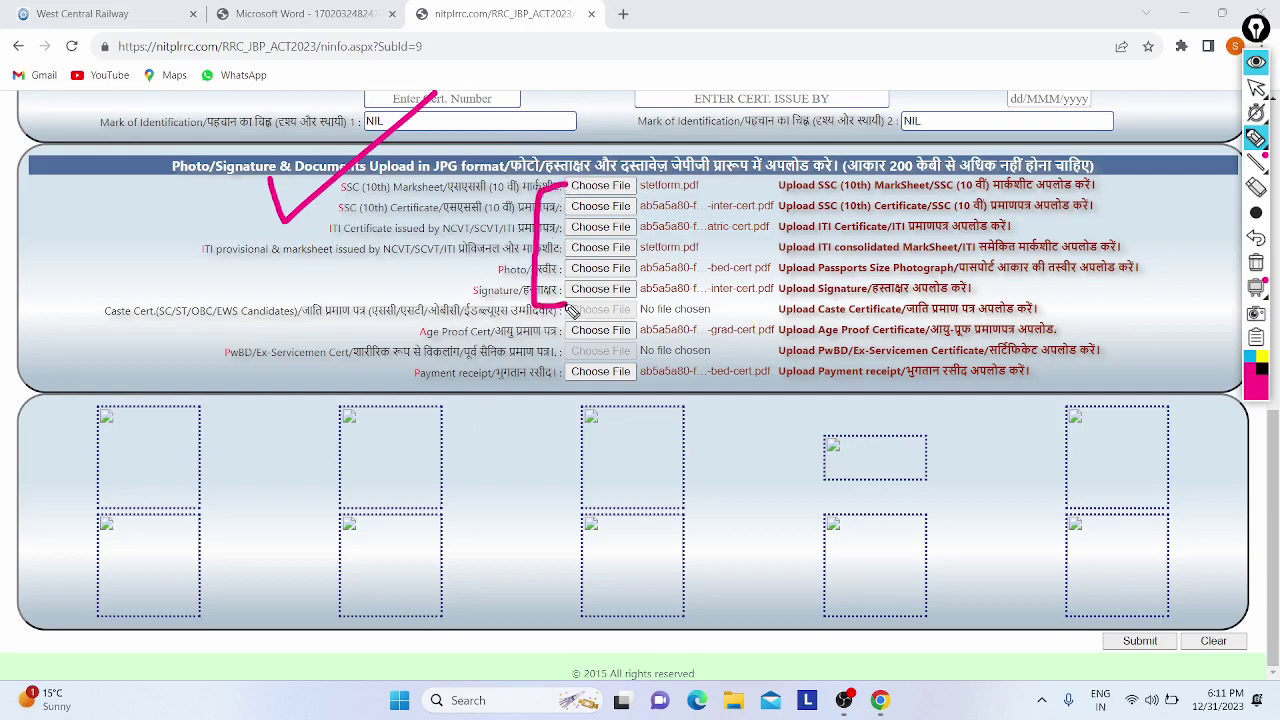
{"action": "left_click", "coordinate": [684, 465]}
{"action": "left_click_drag", "start_coordinate": [460, 487], "coordinate": [640, 358]}
{"action": "left_click", "coordinate": [1068, 409]}
{"action": "left_click_drag", "start_coordinate": [985, 404], "coordinate": [1040, 384]}
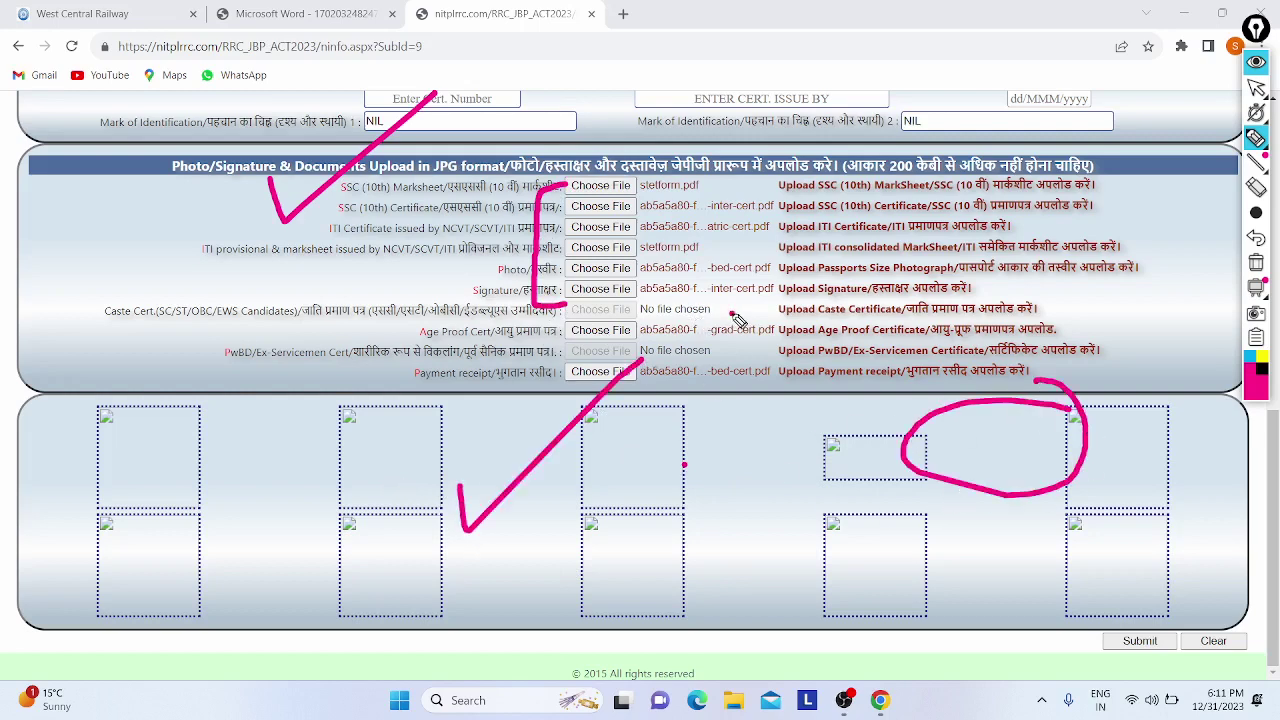
{"action": "left_click_drag", "start_coordinate": [733, 314], "coordinate": [778, 283]}
{"action": "left_click_drag", "start_coordinate": [724, 353], "coordinate": [880, 273]}
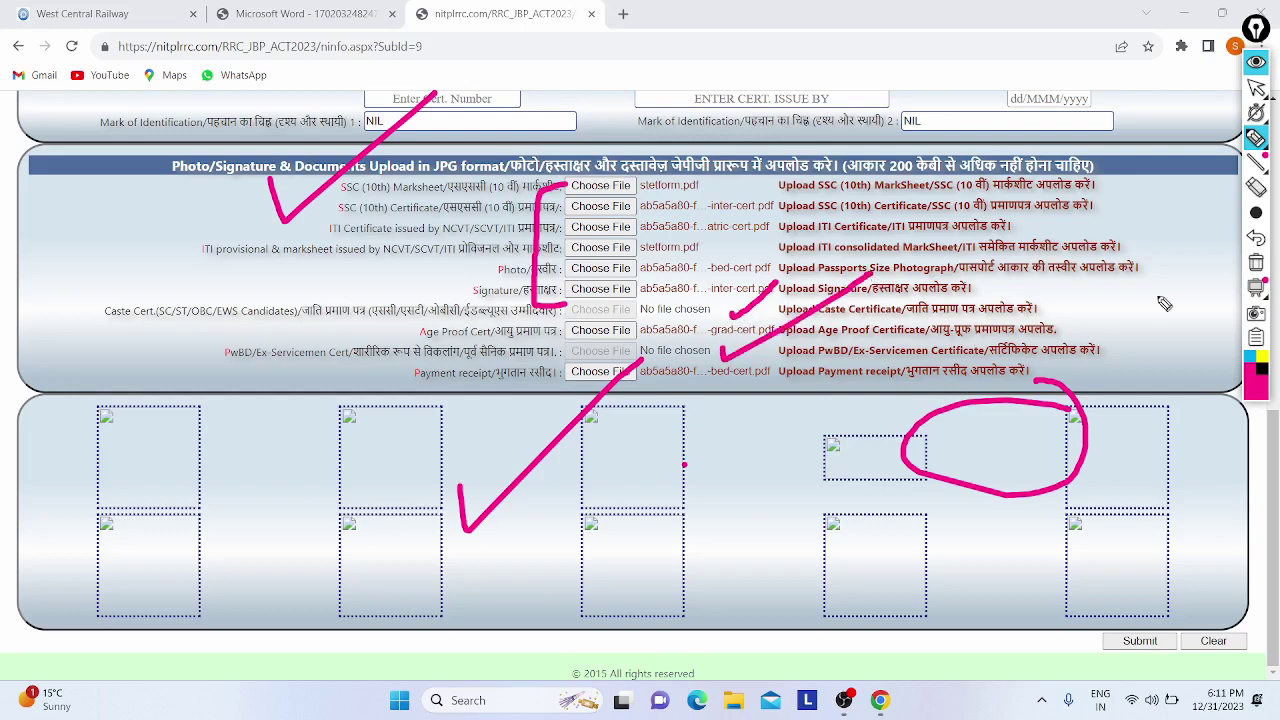
{"action": "left_click", "coordinate": [1257, 238]}
{"action": "left_click", "coordinate": [1257, 238]}
{"action": "left_click", "coordinate": [1257, 238]}
{"action": "left_click", "coordinate": [1257, 238]}
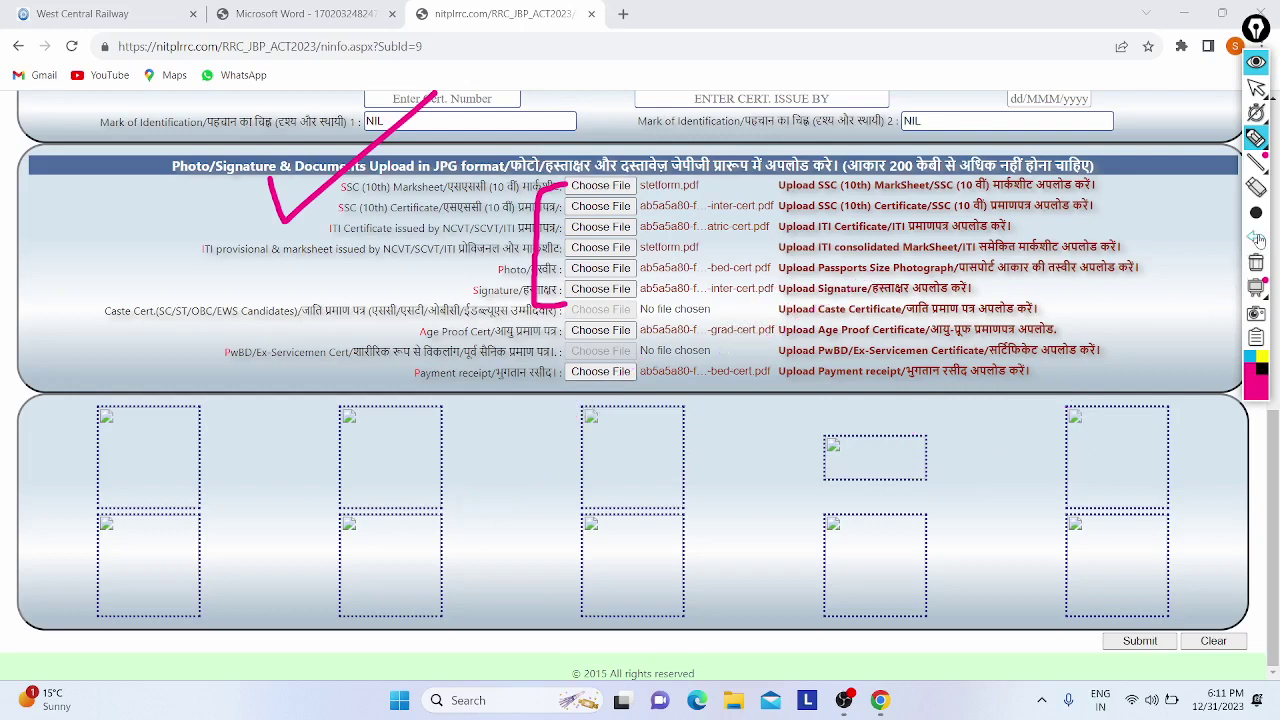
{"action": "left_click", "coordinate": [1257, 238]}
{"action": "left_click", "coordinate": [1257, 238]}
{"action": "left_click", "coordinate": [1256, 88]}
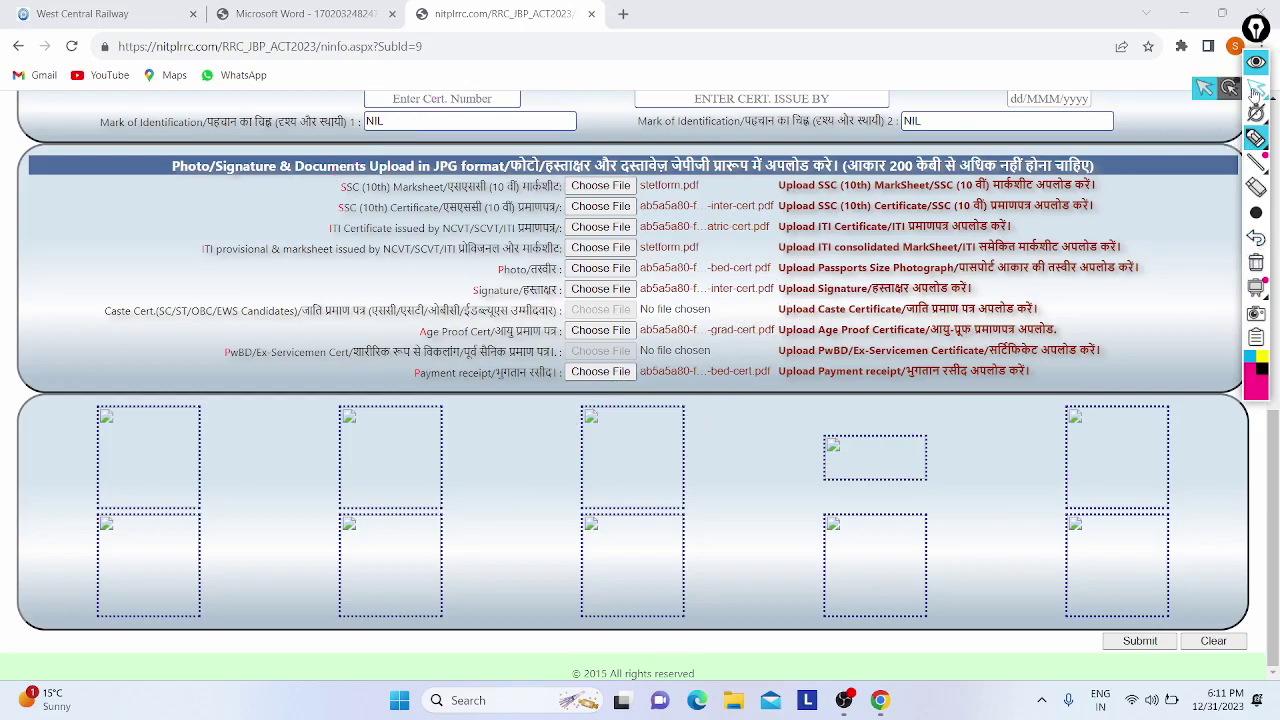
Follow the 'CLICK HERE TO PAY' link under Payment Details to the fee payment site.
{"action": "scroll", "coordinate": [845, 400], "scroll_direction": "up", "scroll_amount": 8}
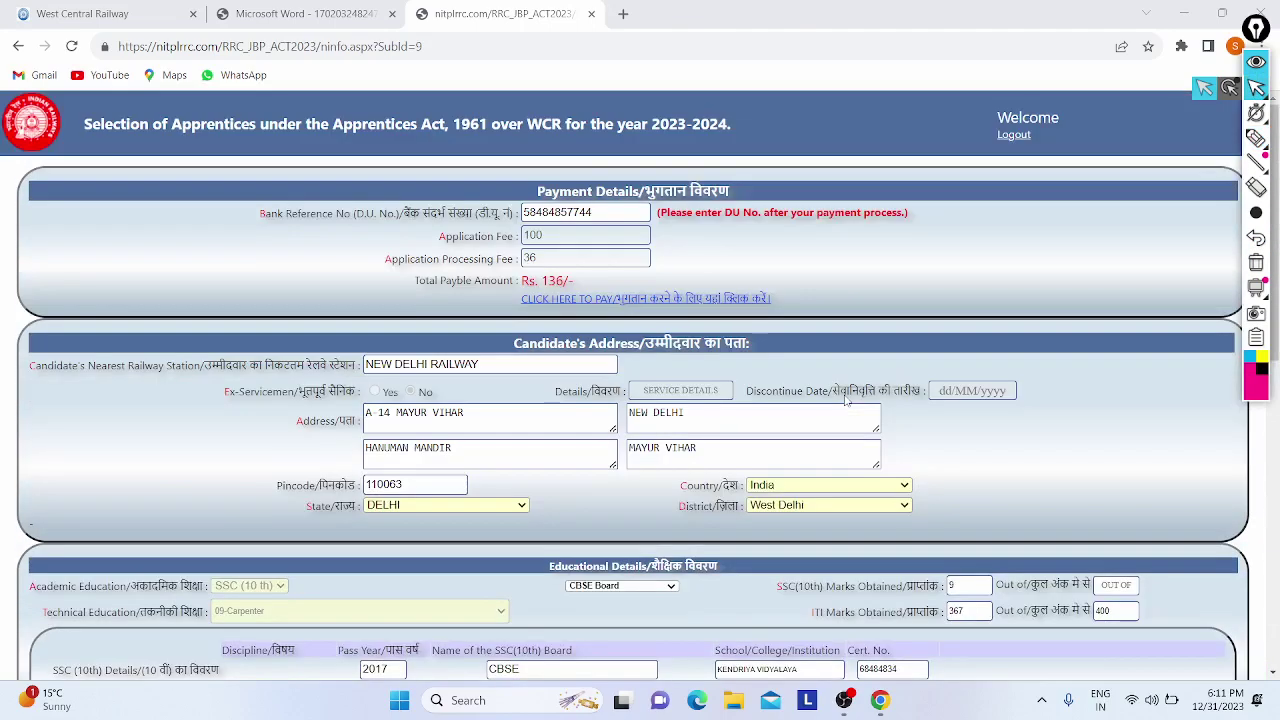
{"action": "scroll", "coordinate": [300, 380], "scroll_direction": "down", "scroll_amount": 10}
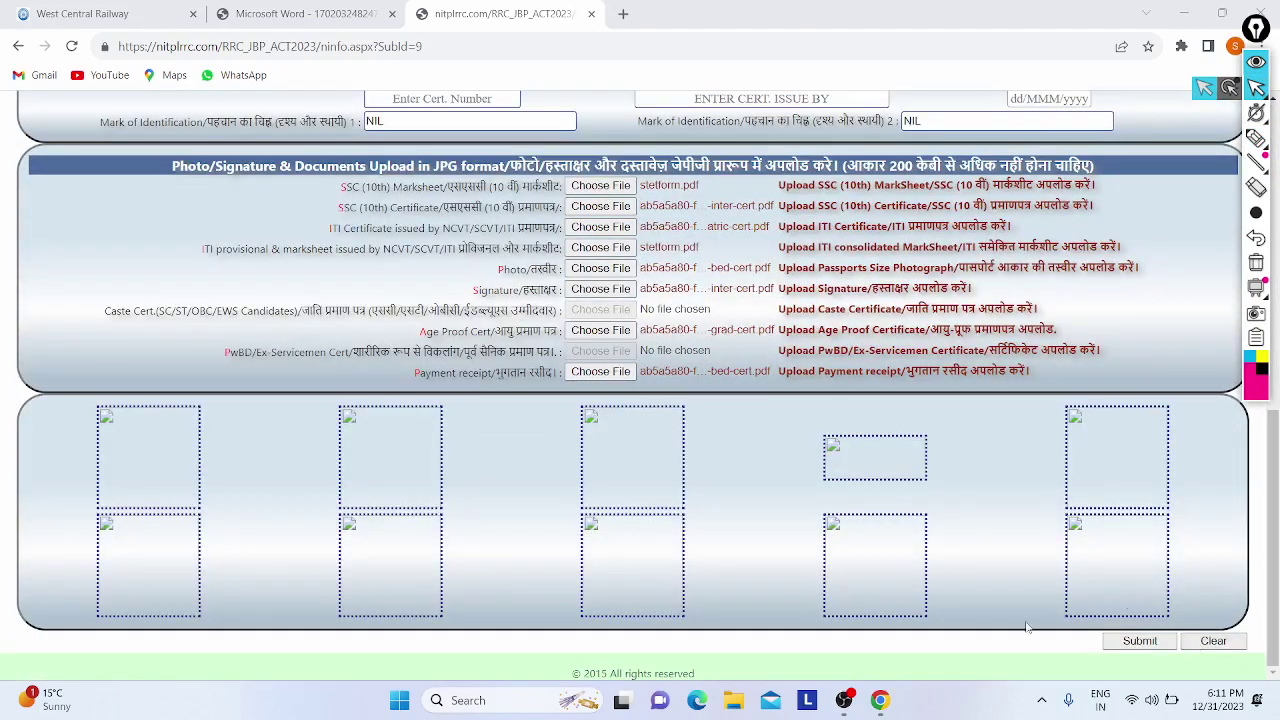
{"action": "scroll", "coordinate": [1000, 580], "scroll_direction": "up", "scroll_amount": 10}
{"action": "left_click", "coordinate": [628, 299]}
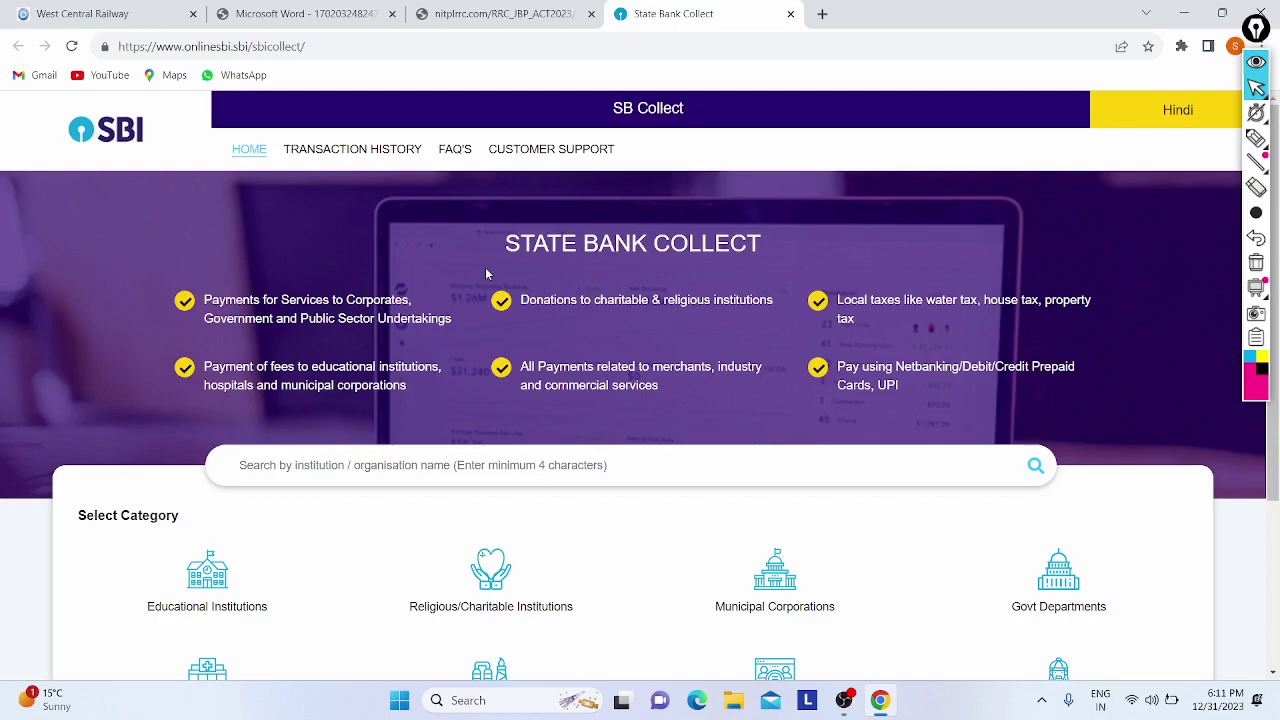
Choose the Recruitment category under Select Category on the SB Collect home page.
{"action": "scroll", "coordinate": [487, 273], "scroll_direction": "down", "scroll_amount": 2}
{"action": "scroll", "coordinate": [487, 273], "scroll_direction": "up", "scroll_amount": 2}
{"action": "scroll", "coordinate": [608, 341], "scroll_direction": "down", "scroll_amount": 3}
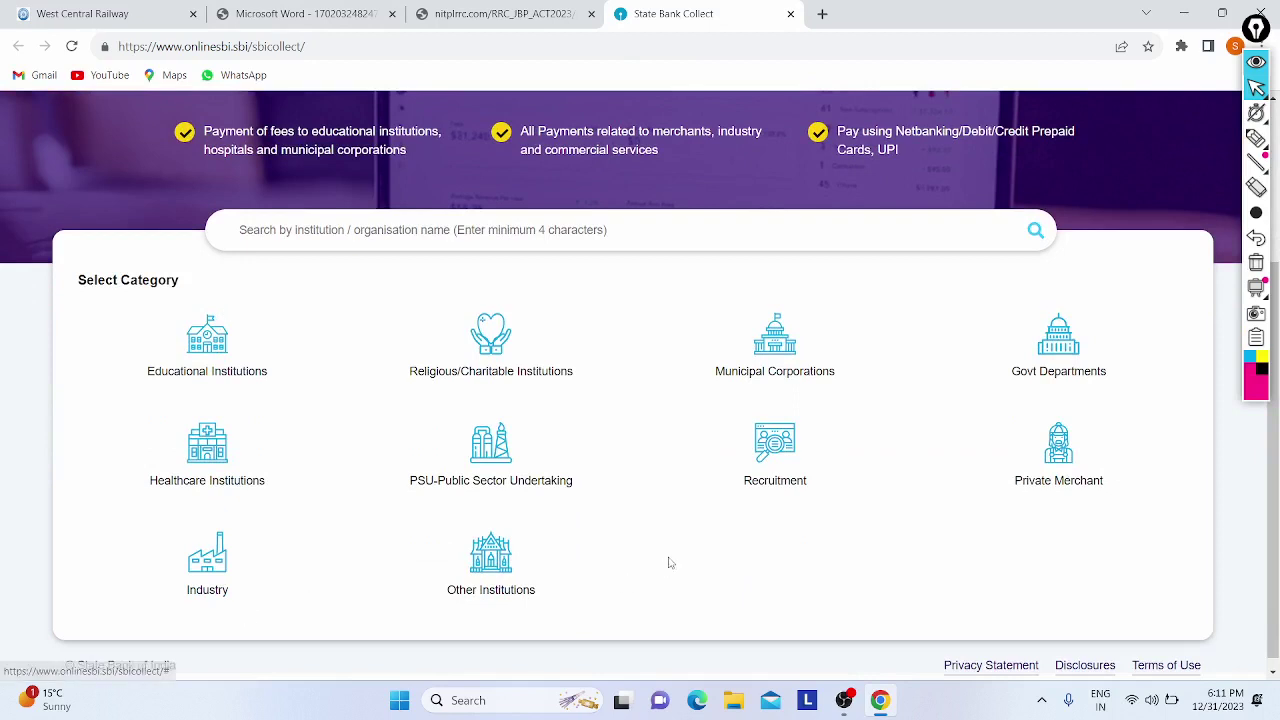
{"action": "scroll", "coordinate": [670, 561], "scroll_direction": "down", "scroll_amount": 1}
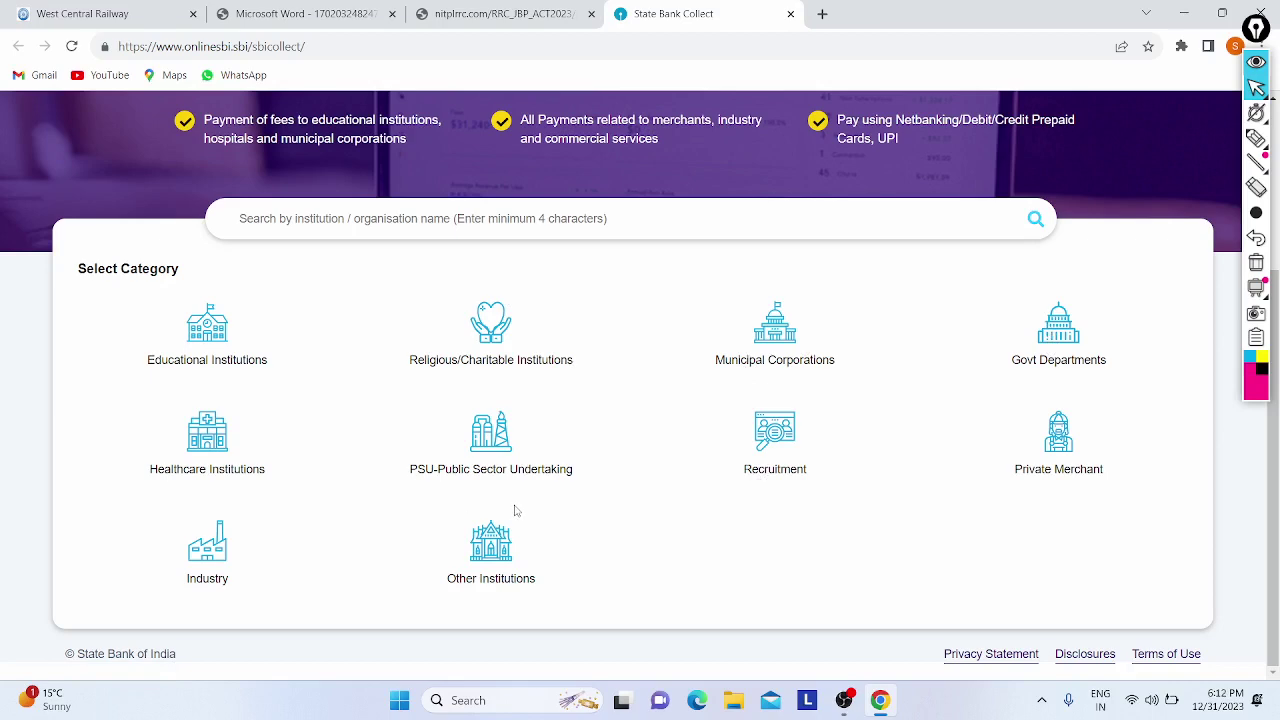
{"action": "scroll", "coordinate": [659, 446], "scroll_direction": "up", "scroll_amount": 3}
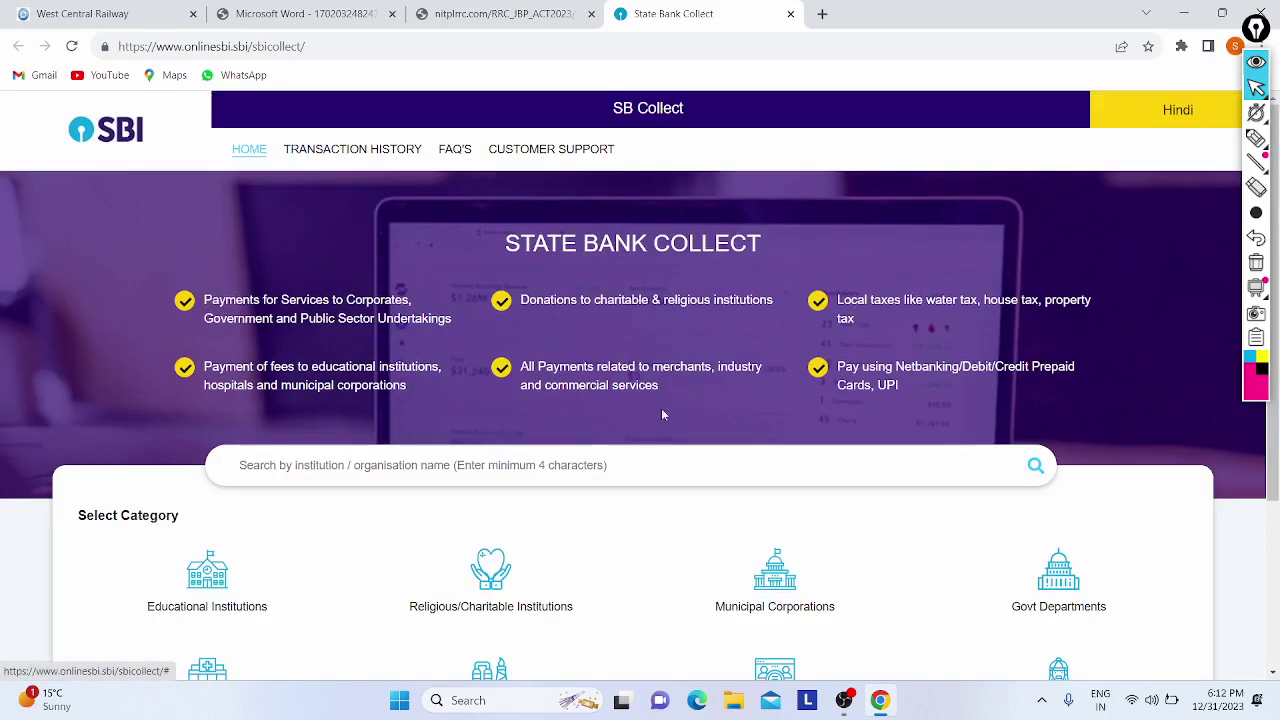
{"action": "scroll", "coordinate": [562, 323], "scroll_direction": "down", "scroll_amount": 3}
{"action": "left_click", "coordinate": [785, 466]}
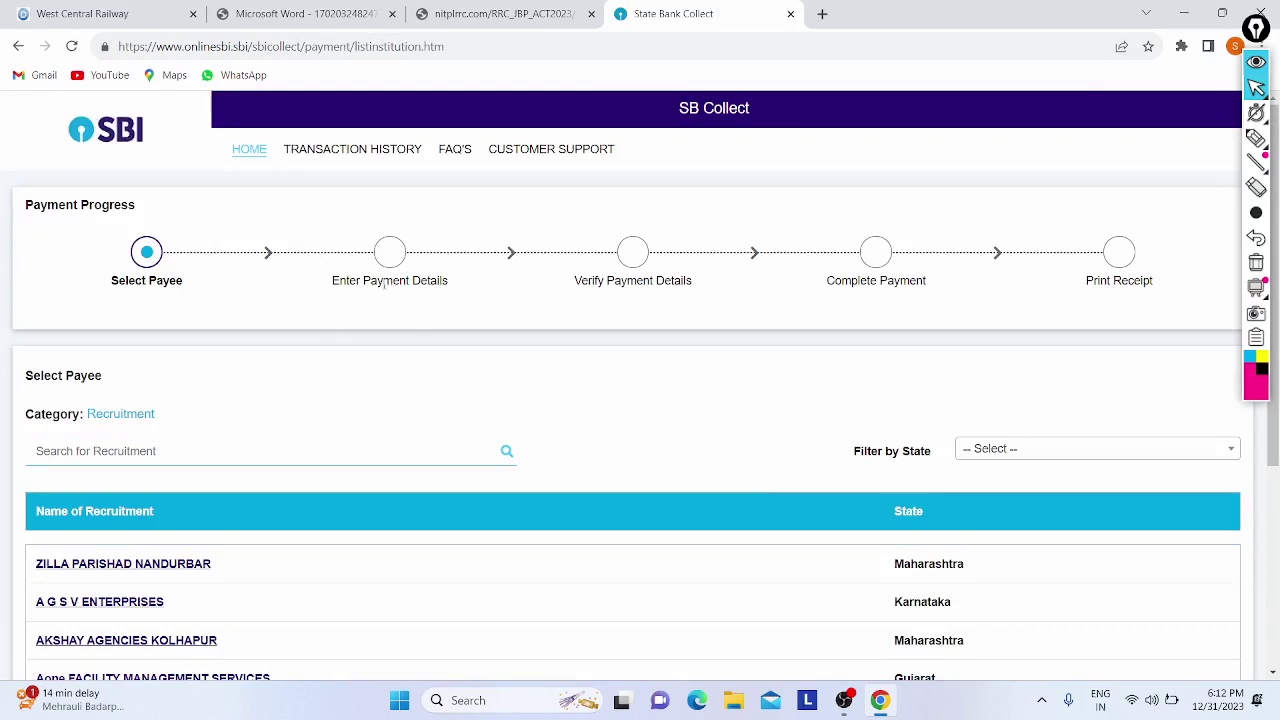
Search the recruitment payee list for 'rr' and 'wes' and browse its first two pages.
{"action": "scroll", "coordinate": [251, 383], "scroll_direction": "down", "scroll_amount": 1}
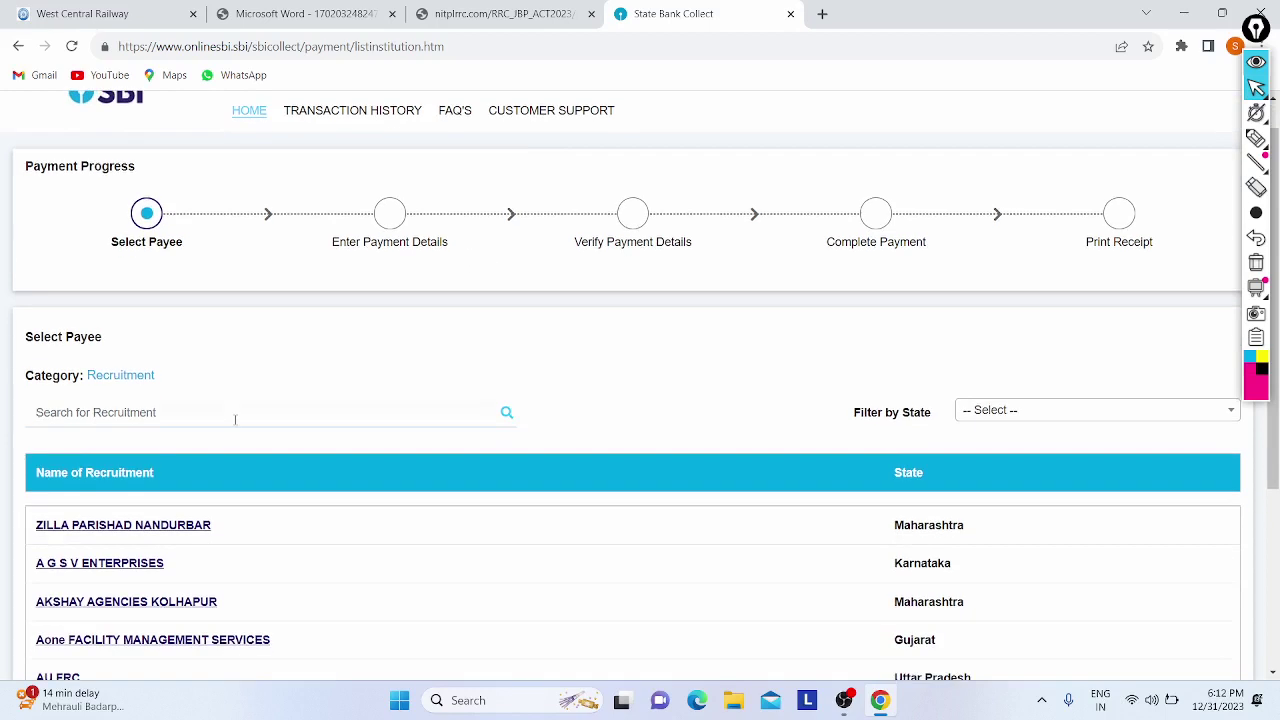
{"action": "left_click", "coordinate": [235, 419]}
{"action": "type", "text": "rrc"}
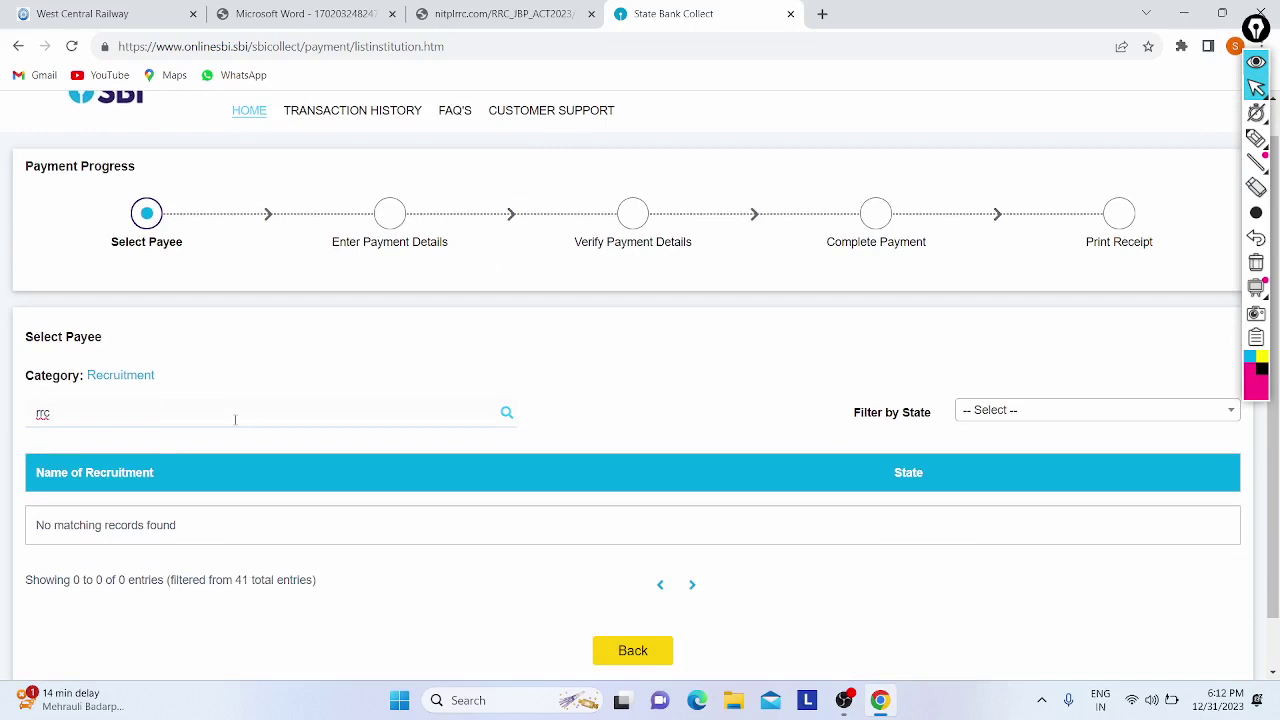
{"action": "key", "text": "BackSpace"}
{"action": "key", "text": "BackSpace"}
{"action": "key", "text": "BackSpace"}
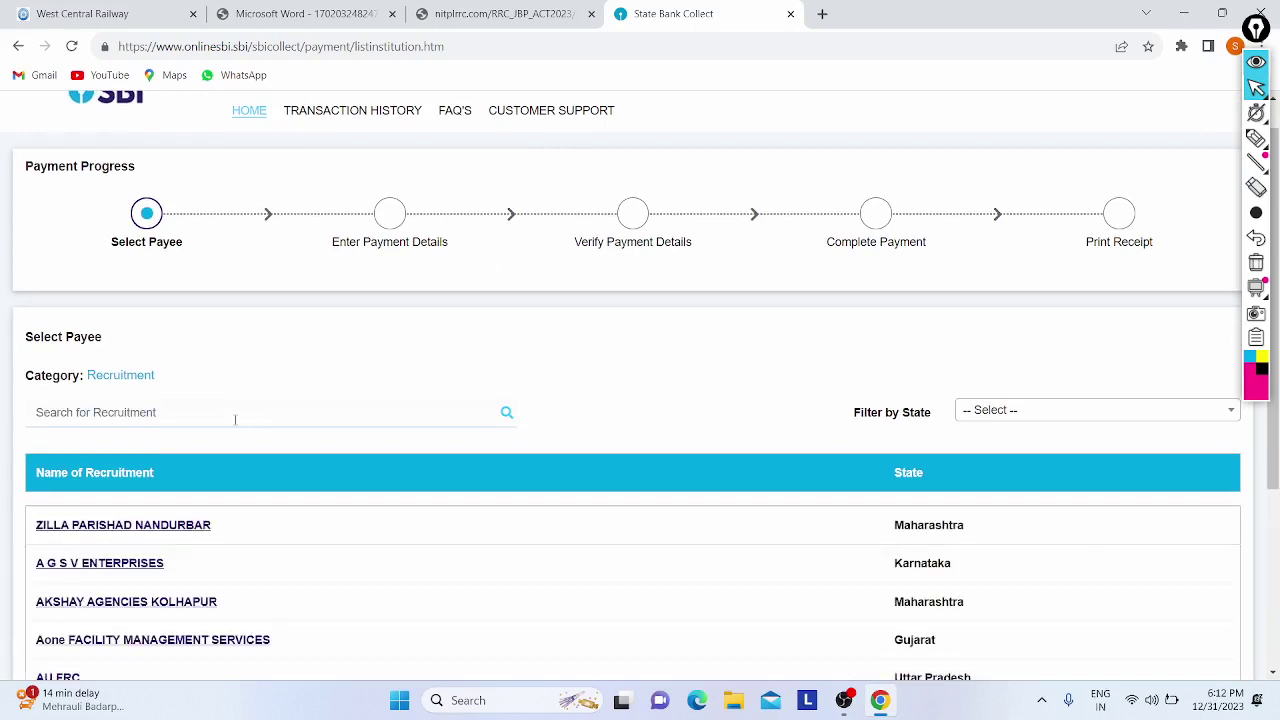
{"action": "type", "text": "west"}
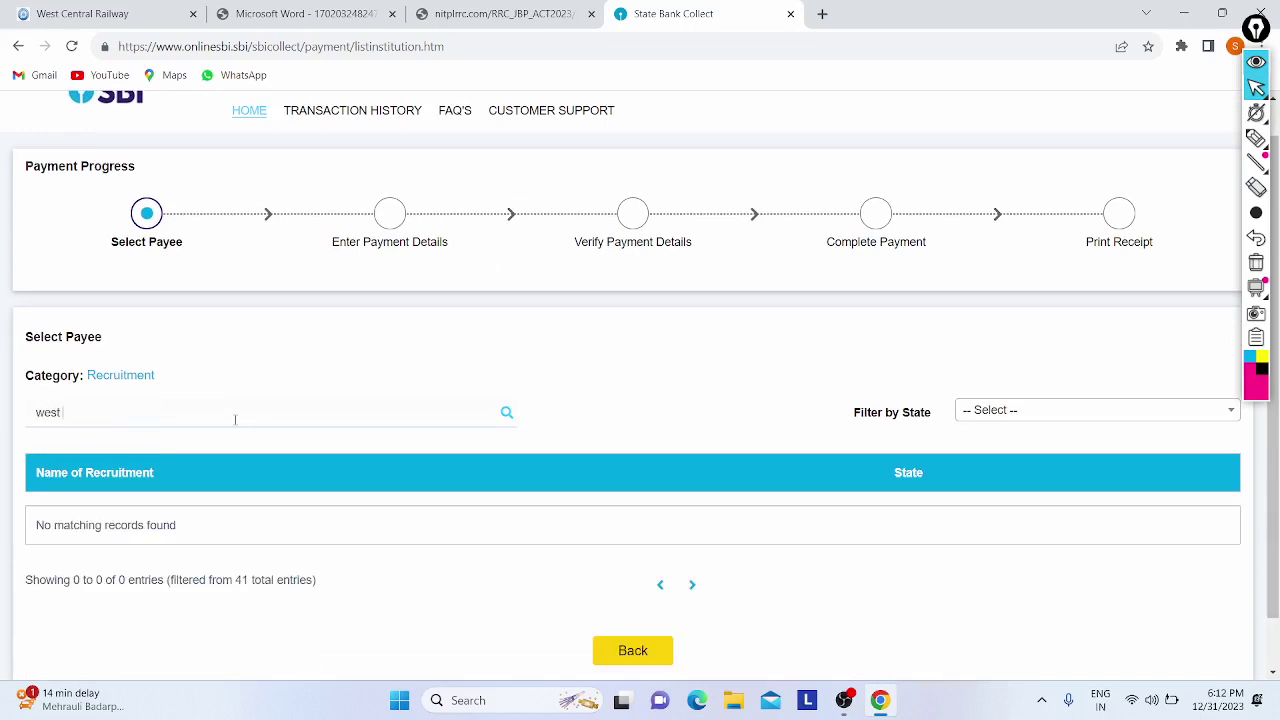
{"action": "key", "text": "BackSpace"}
{"action": "key", "text": "BackSpace"}
{"action": "key", "text": "BackSpace"}
{"action": "scroll", "coordinate": [288, 593], "scroll_direction": "down", "scroll_amount": 2}
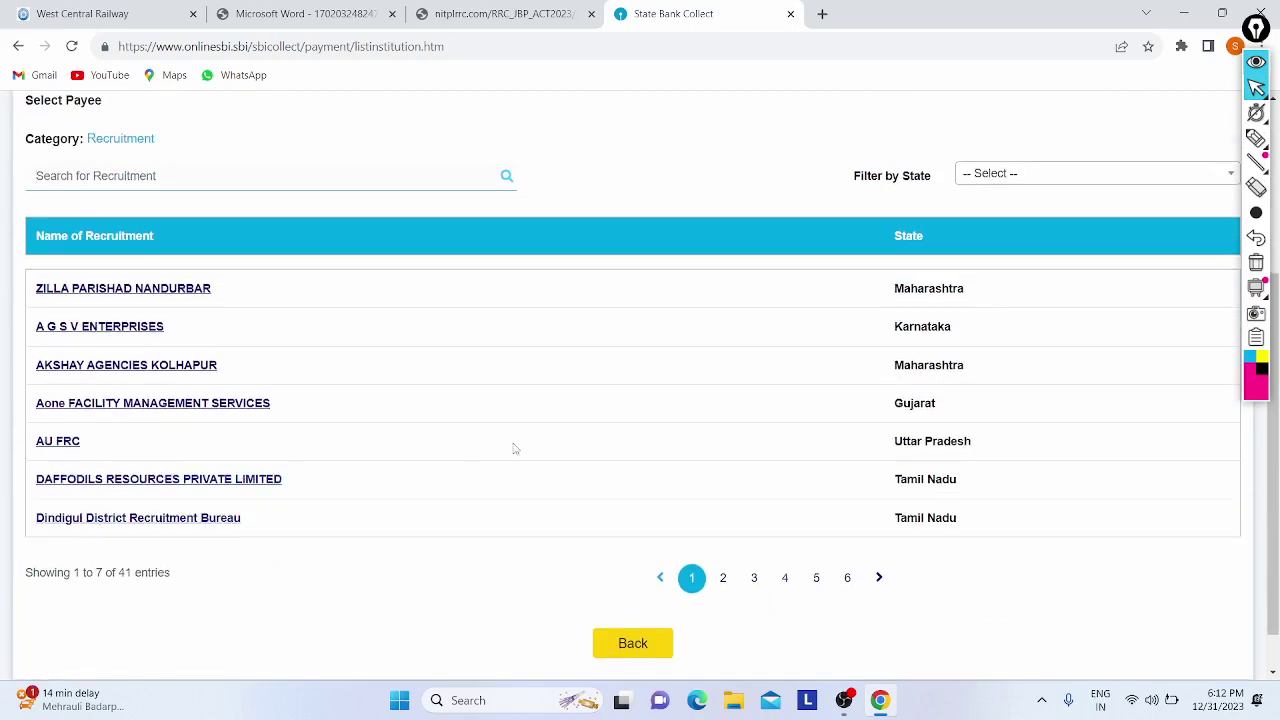
{"action": "left_click", "coordinate": [722, 580]}
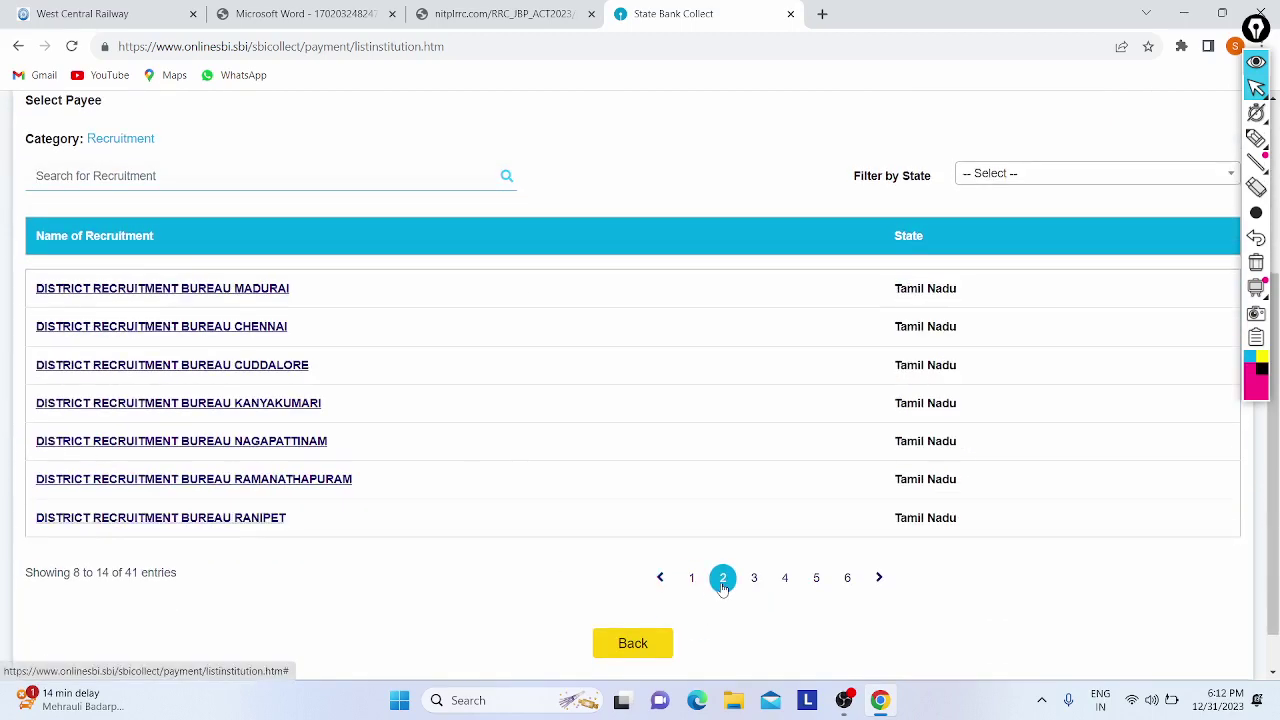
{"action": "left_click", "coordinate": [691, 578]}
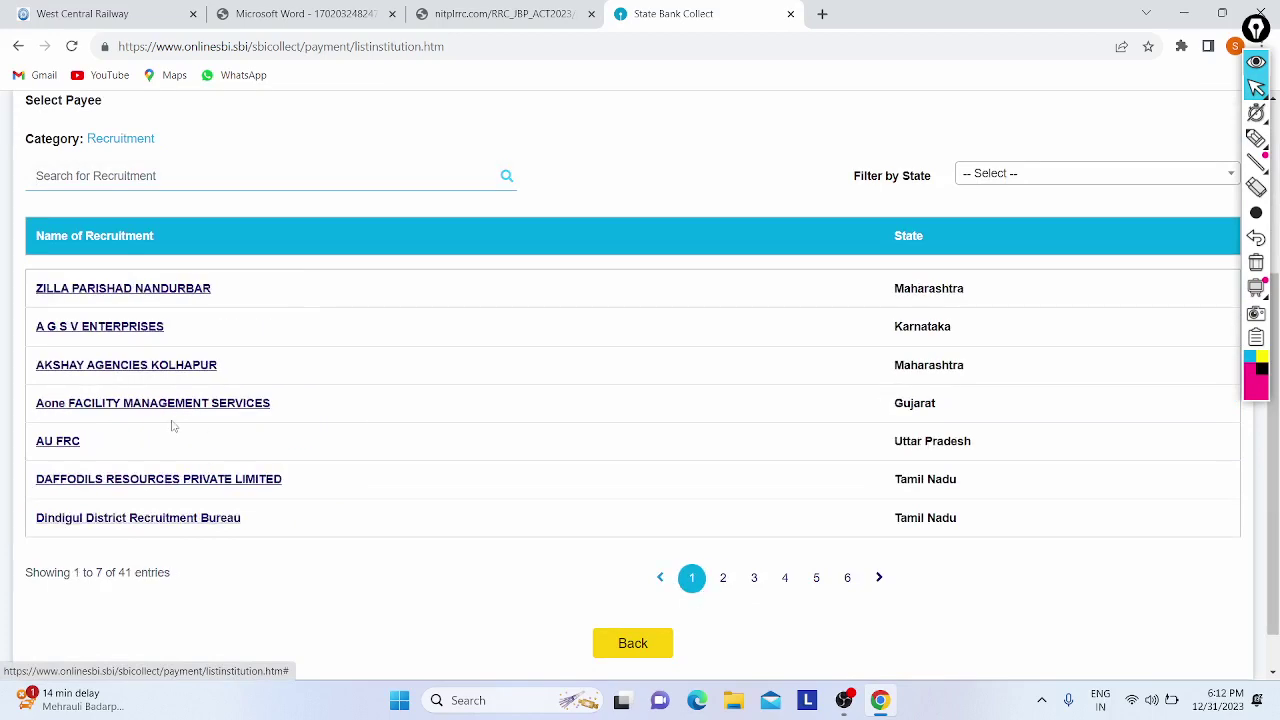
{"action": "scroll", "coordinate": [172, 428], "scroll_direction": "down", "scroll_amount": 1}
{"action": "scroll", "coordinate": [457, 363], "scroll_direction": "up", "scroll_amount": 4}
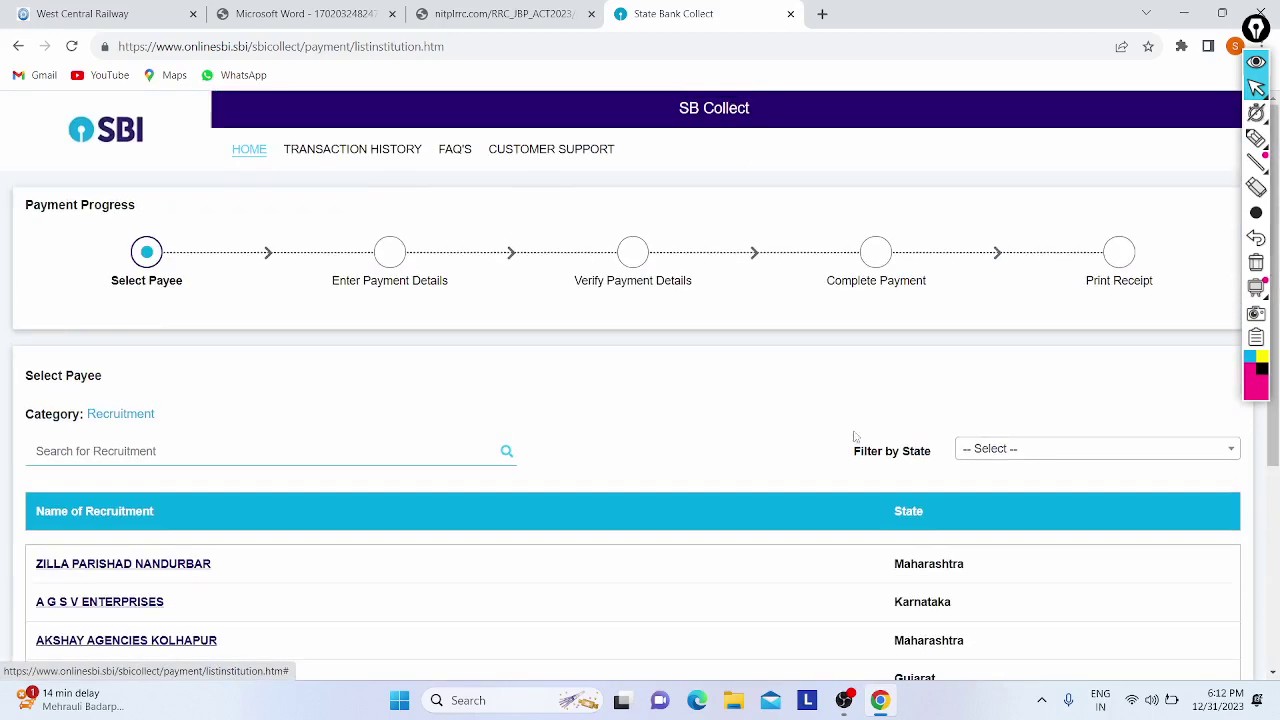
Filter recruitment payees to All India, try a 'rail' search, then go back a page.
{"action": "left_click", "coordinate": [1028, 453]}
{"action": "left_click", "coordinate": [766, 459]}
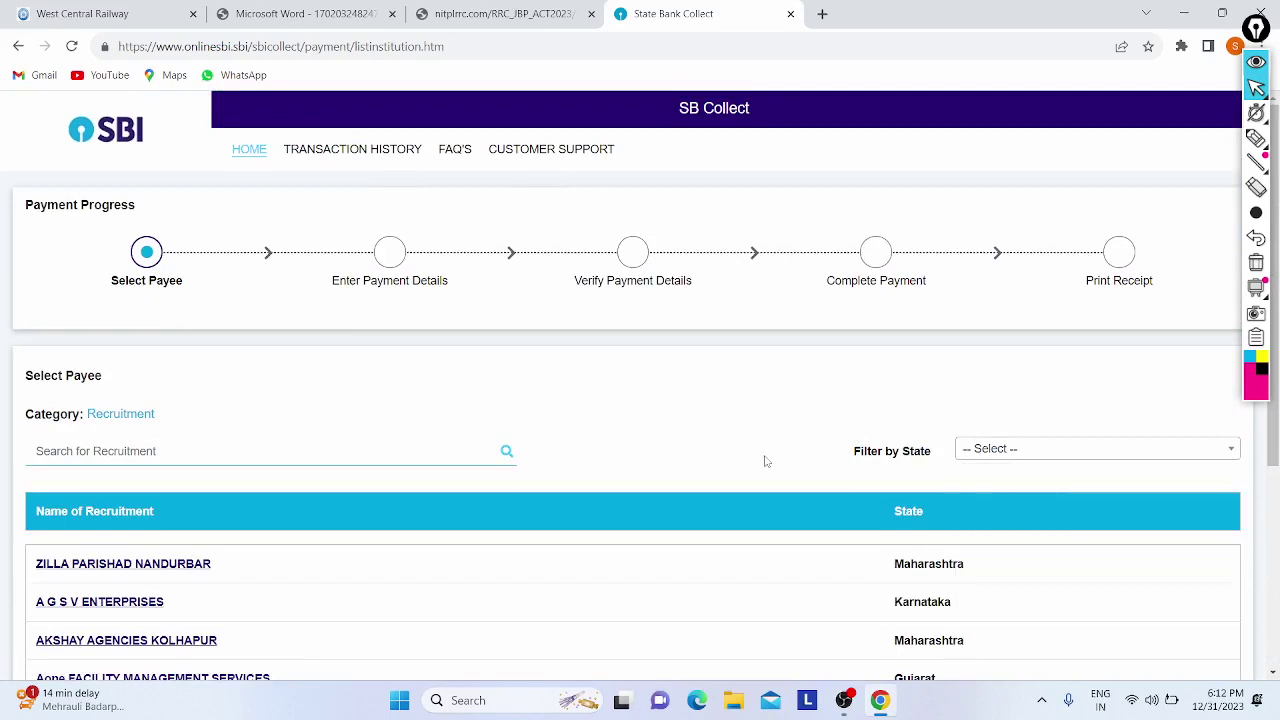
{"action": "scroll", "coordinate": [763, 457], "scroll_direction": "down", "scroll_amount": 3}
{"action": "left_click", "coordinate": [1033, 240]}
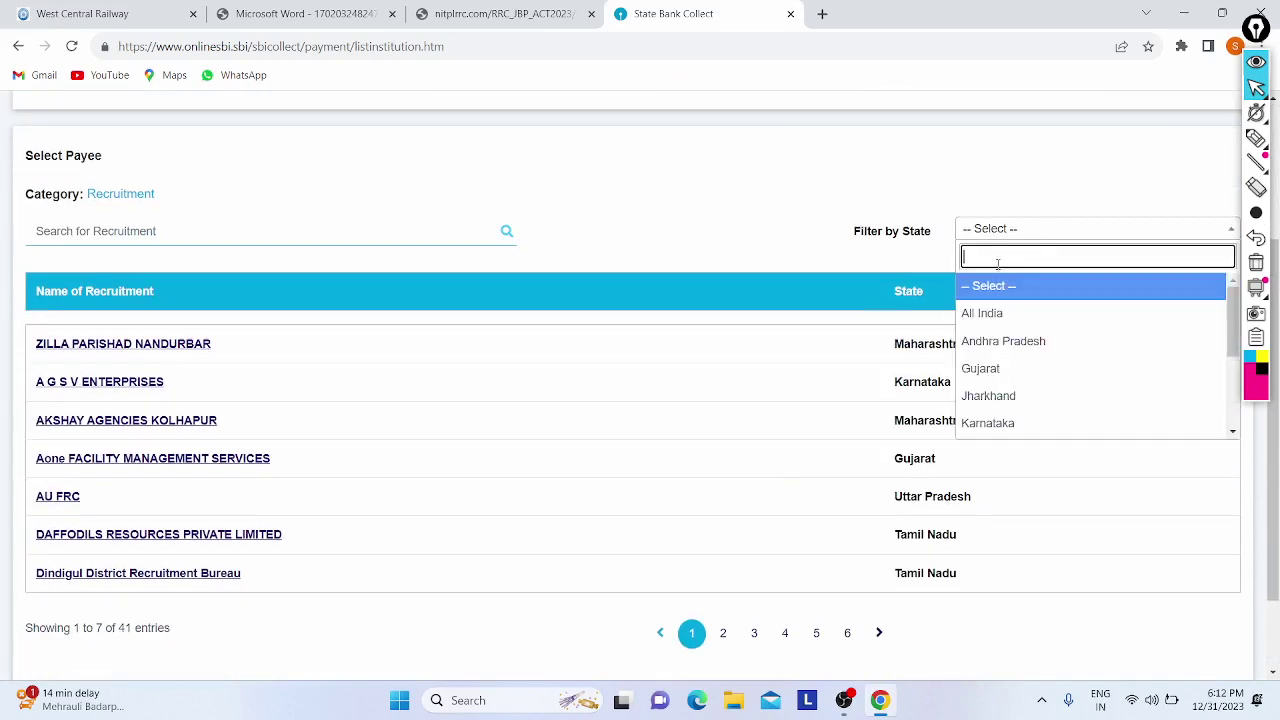
{"action": "left_click", "coordinate": [983, 313]}
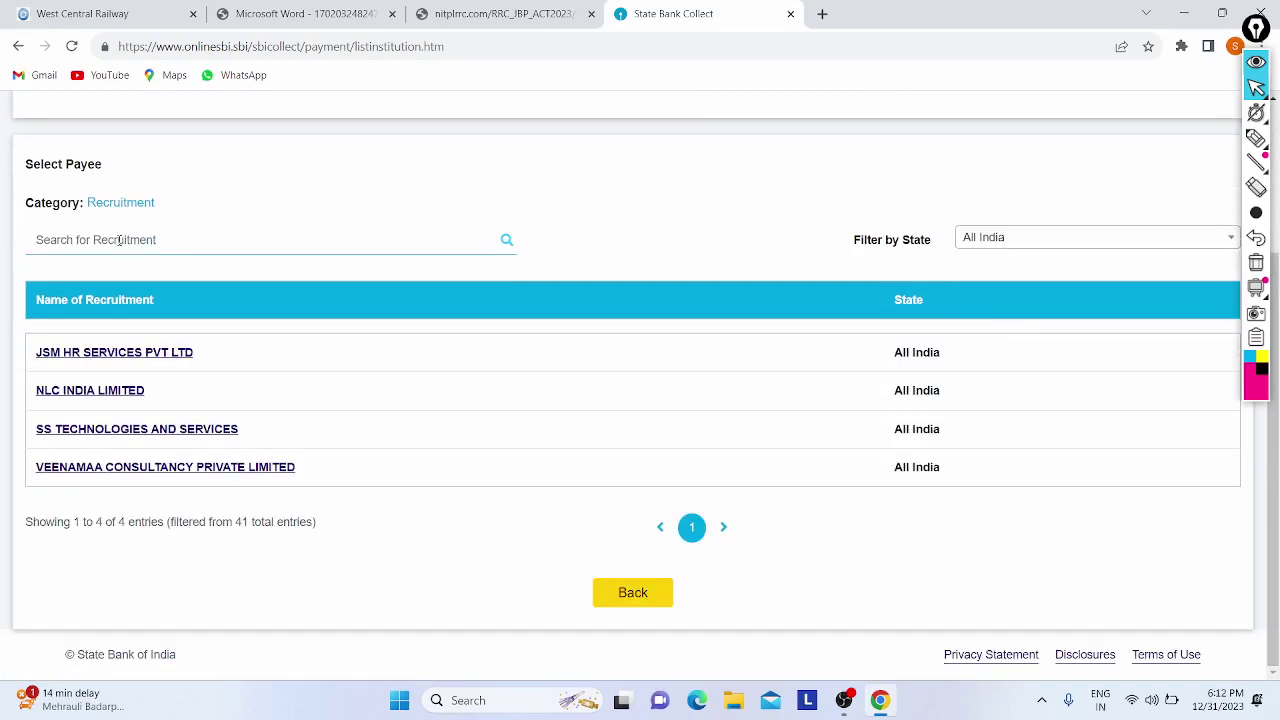
{"action": "type", "text": "rail"}
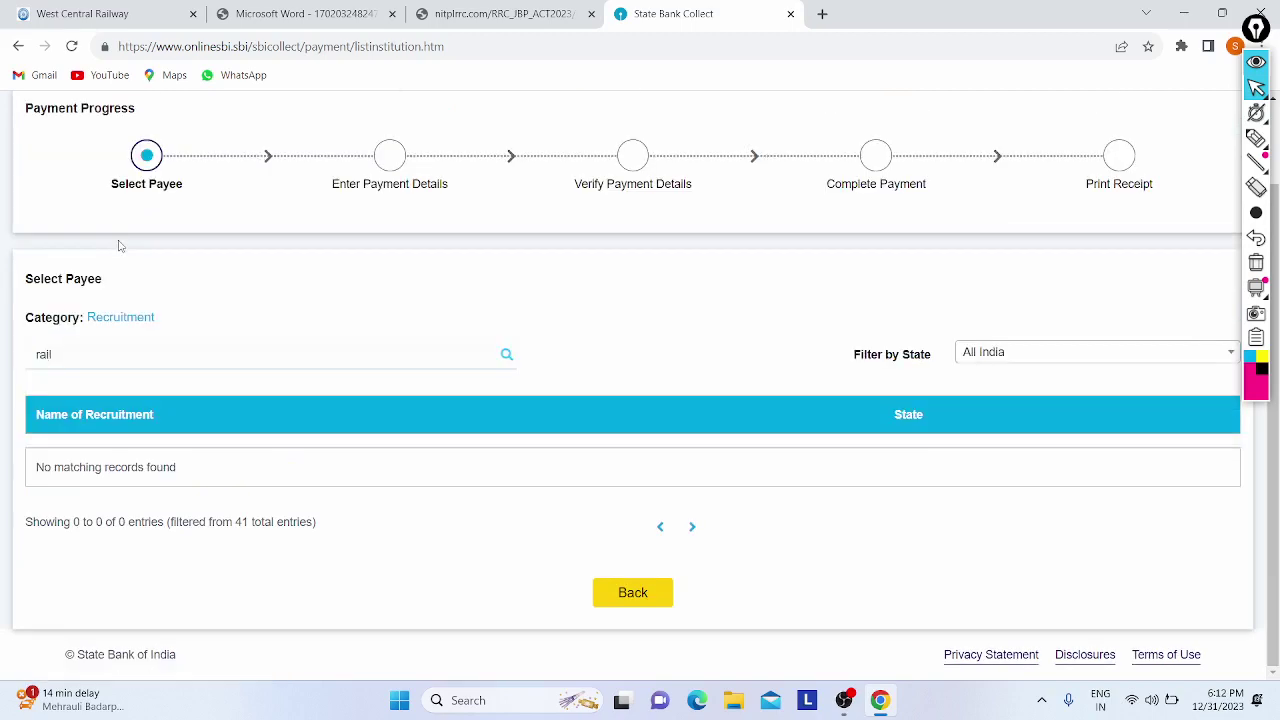
{"action": "key", "text": "BackSpace"}
{"action": "key", "text": "BackSpace"}
{"action": "key", "text": "BackSpace"}
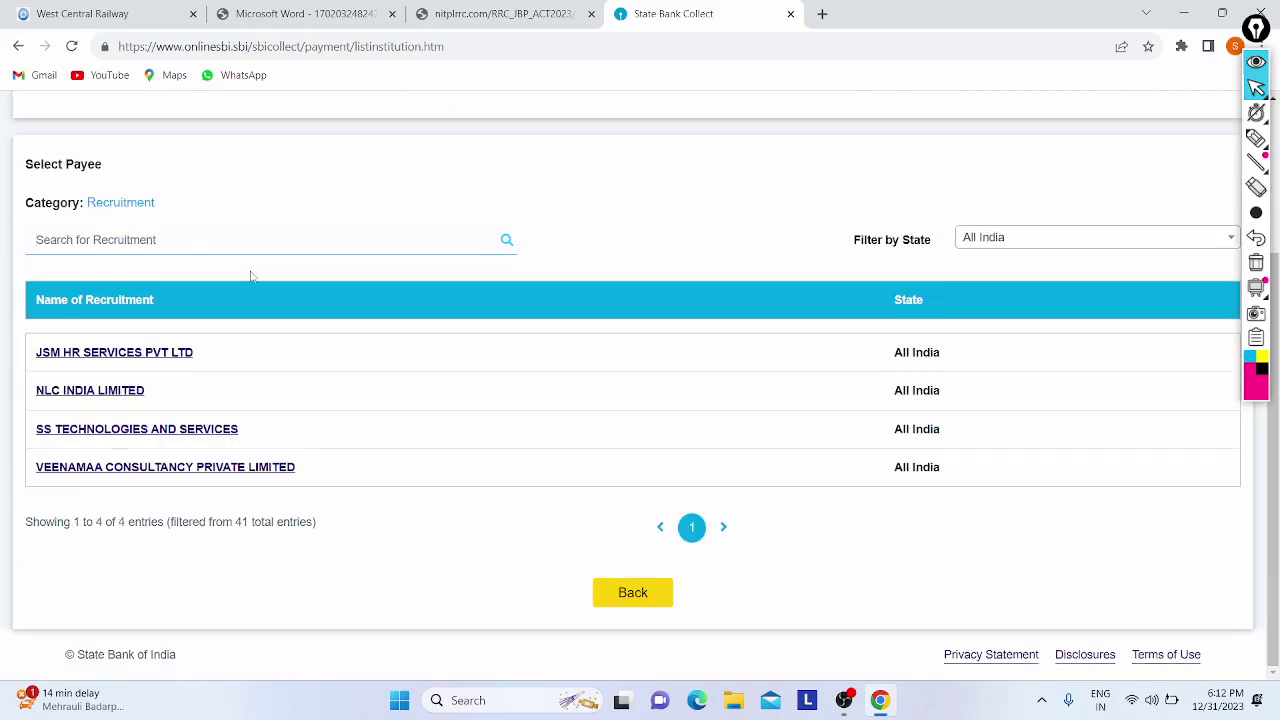
{"action": "scroll", "coordinate": [252, 276], "scroll_direction": "up", "scroll_amount": 2}
{"action": "left_click", "coordinate": [19, 47]}
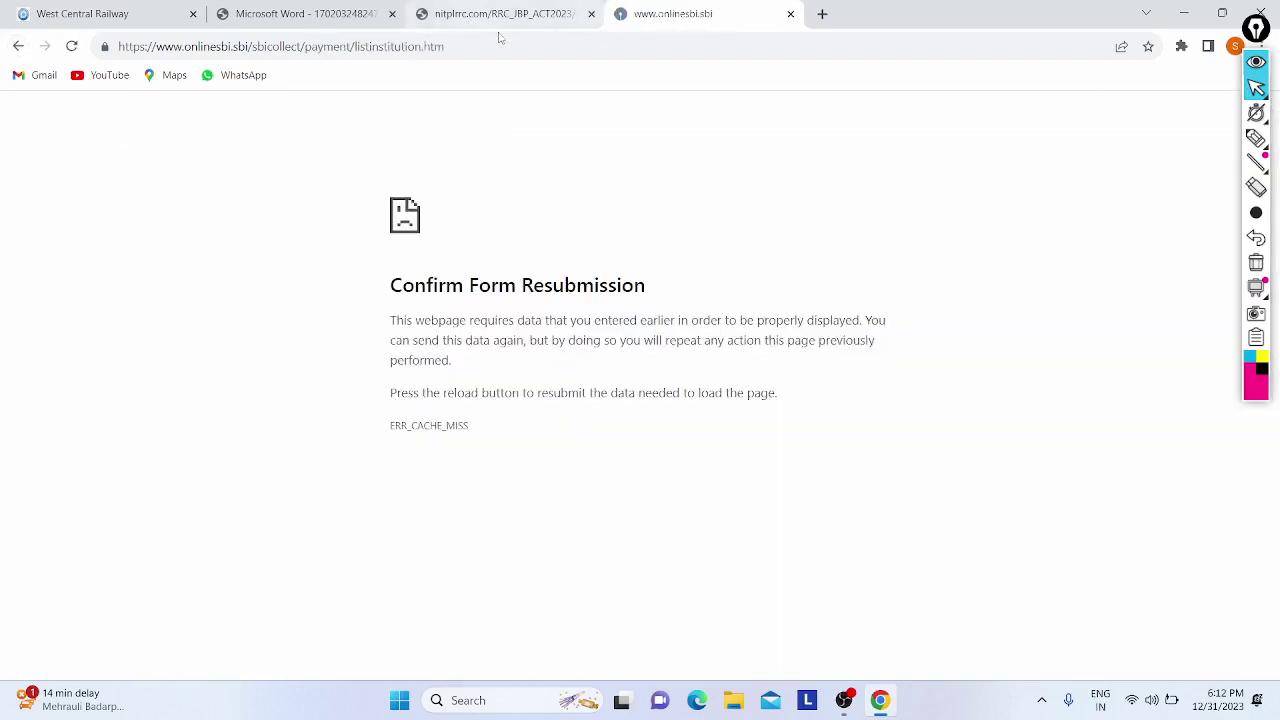
Reopen State Bank Collect from the nitplrrc tab's pay link and scroll to Select Category.
{"action": "left_click", "coordinate": [427, 10]}
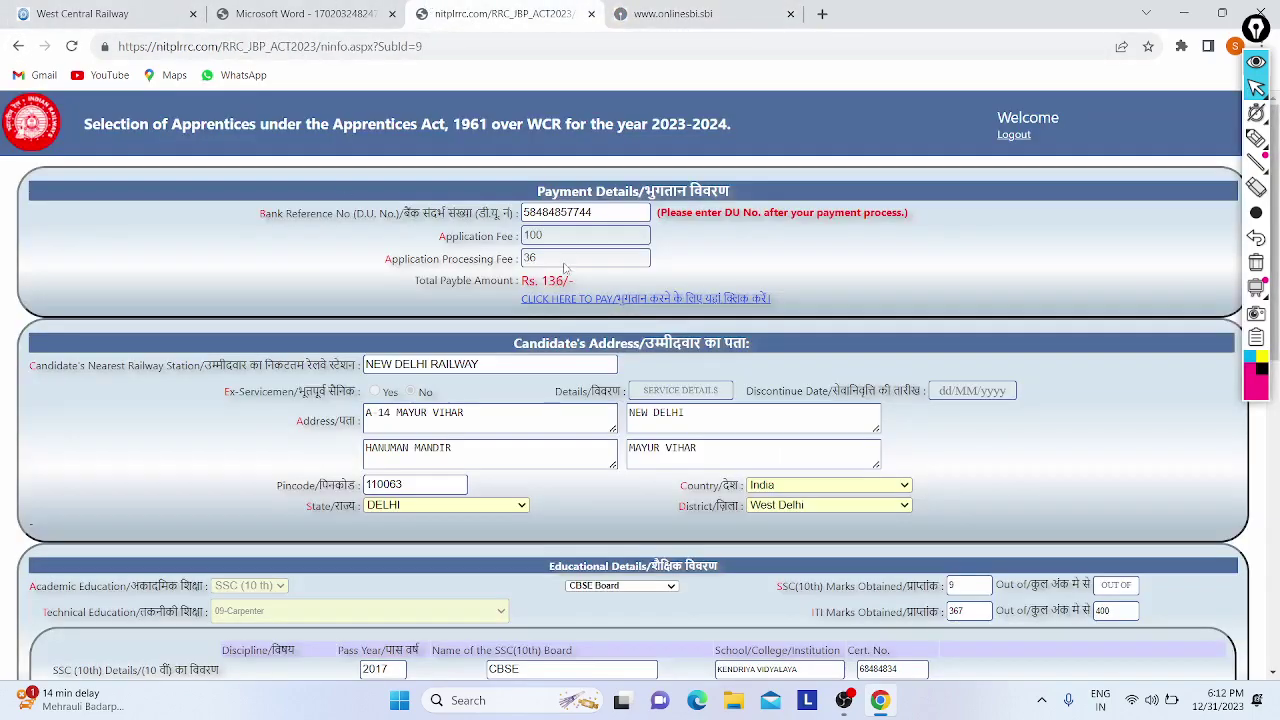
{"action": "left_click", "coordinate": [560, 299]}
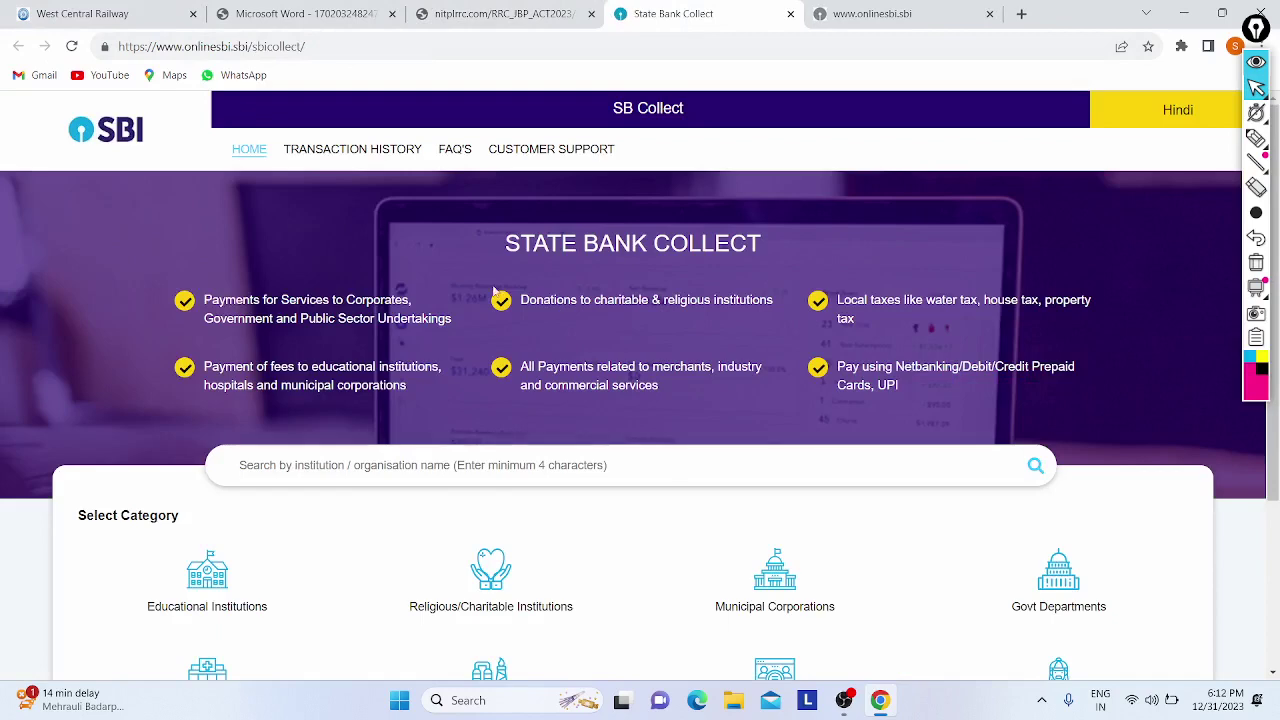
{"action": "scroll", "coordinate": [543, 313], "scroll_direction": "down", "scroll_amount": 3}
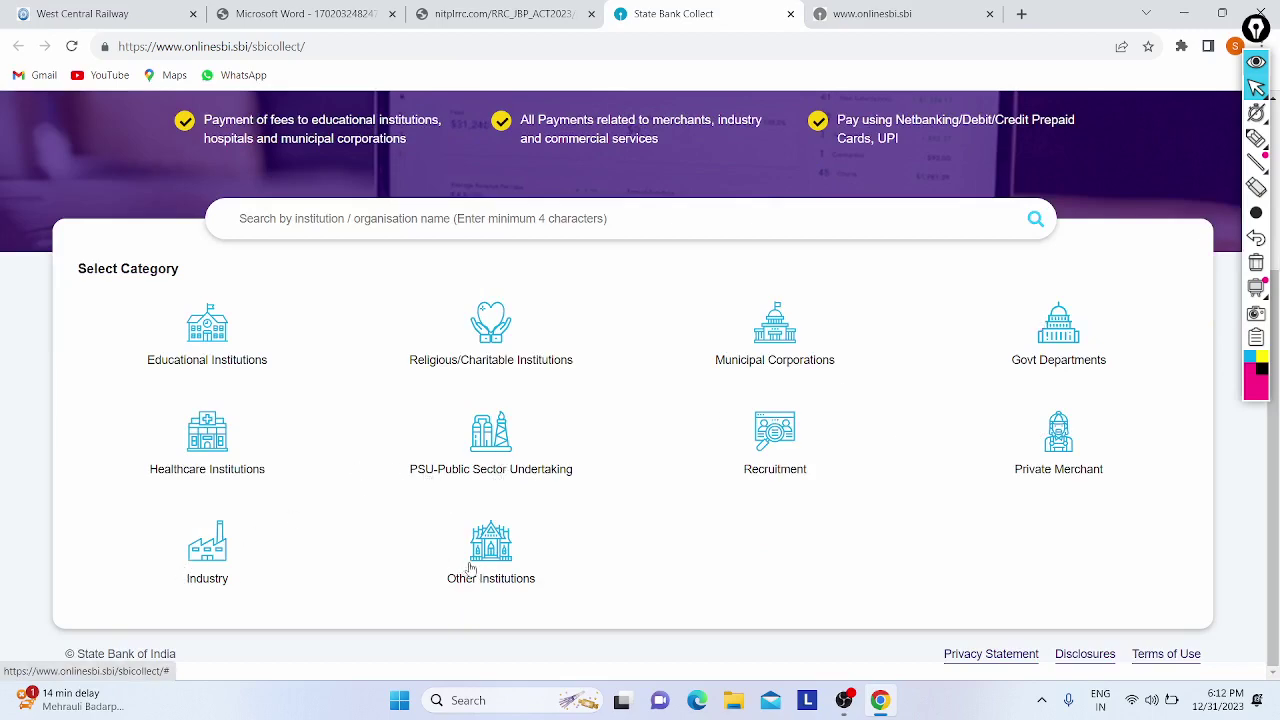
Open the Other Institutions payee list and search it for 'railway', getting five entries.
{"action": "scroll", "coordinate": [787, 521], "scroll_direction": "up", "scroll_amount": 3}
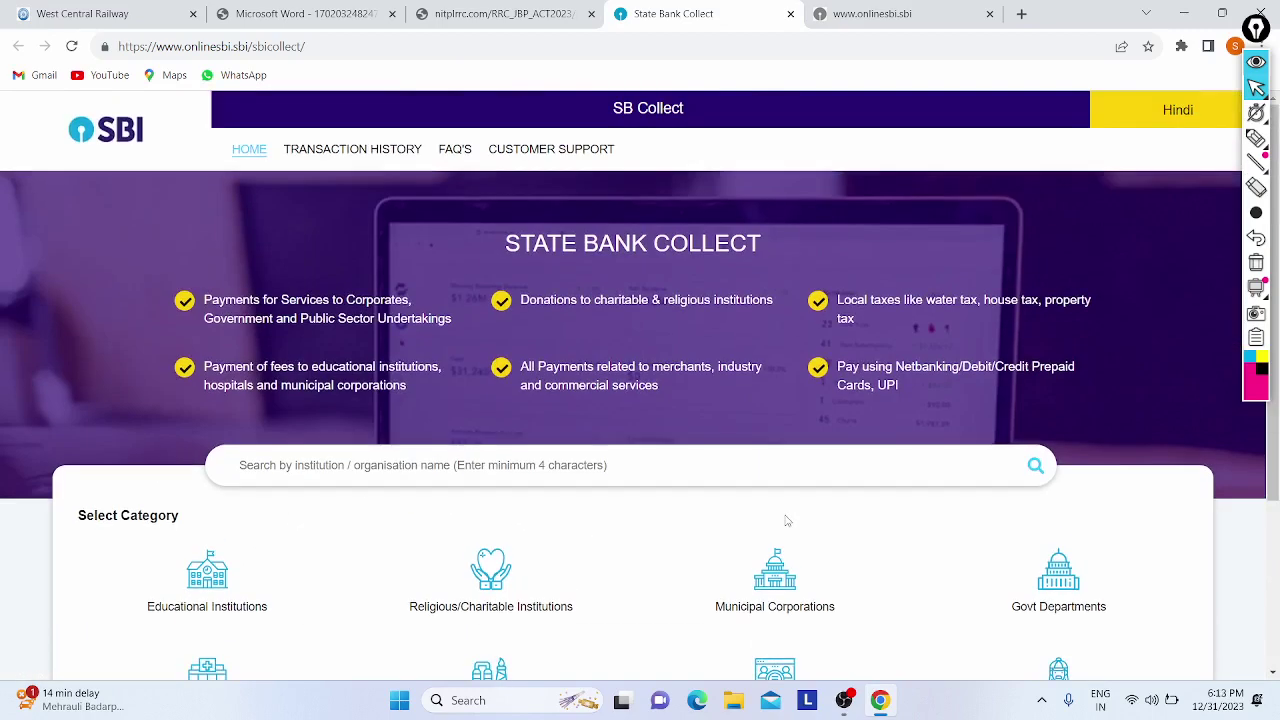
{"action": "scroll", "coordinate": [787, 521], "scroll_direction": "down", "scroll_amount": 3}
{"action": "left_click", "coordinate": [460, 584]}
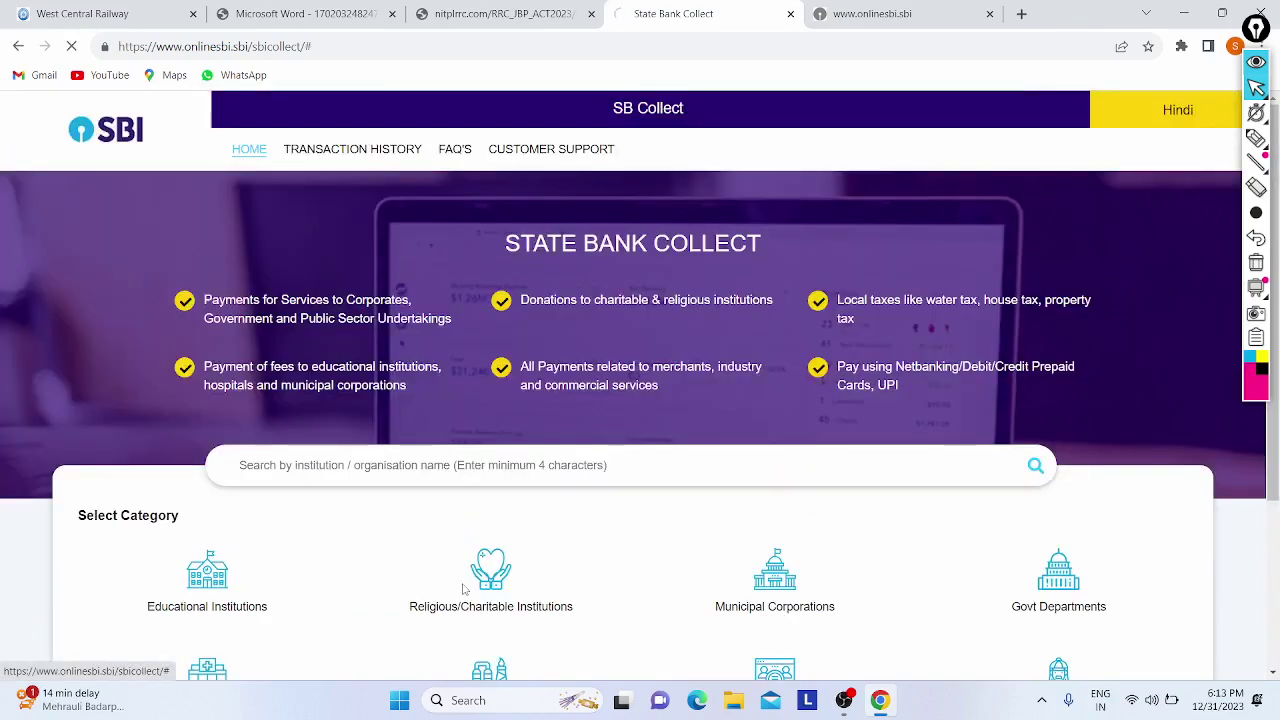
{"action": "scroll", "coordinate": [265, 397], "scroll_direction": "up", "scroll_amount": 1}
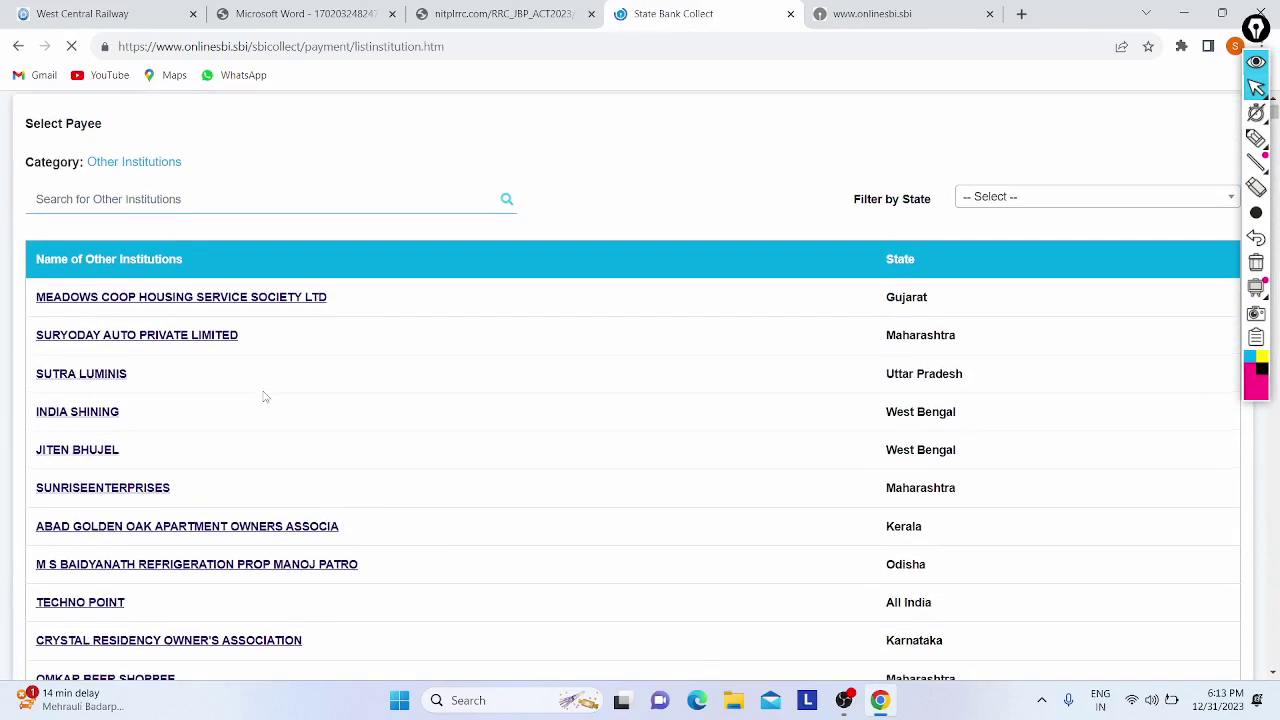
{"action": "scroll", "coordinate": [265, 397], "scroll_direction": "up", "scroll_amount": 3}
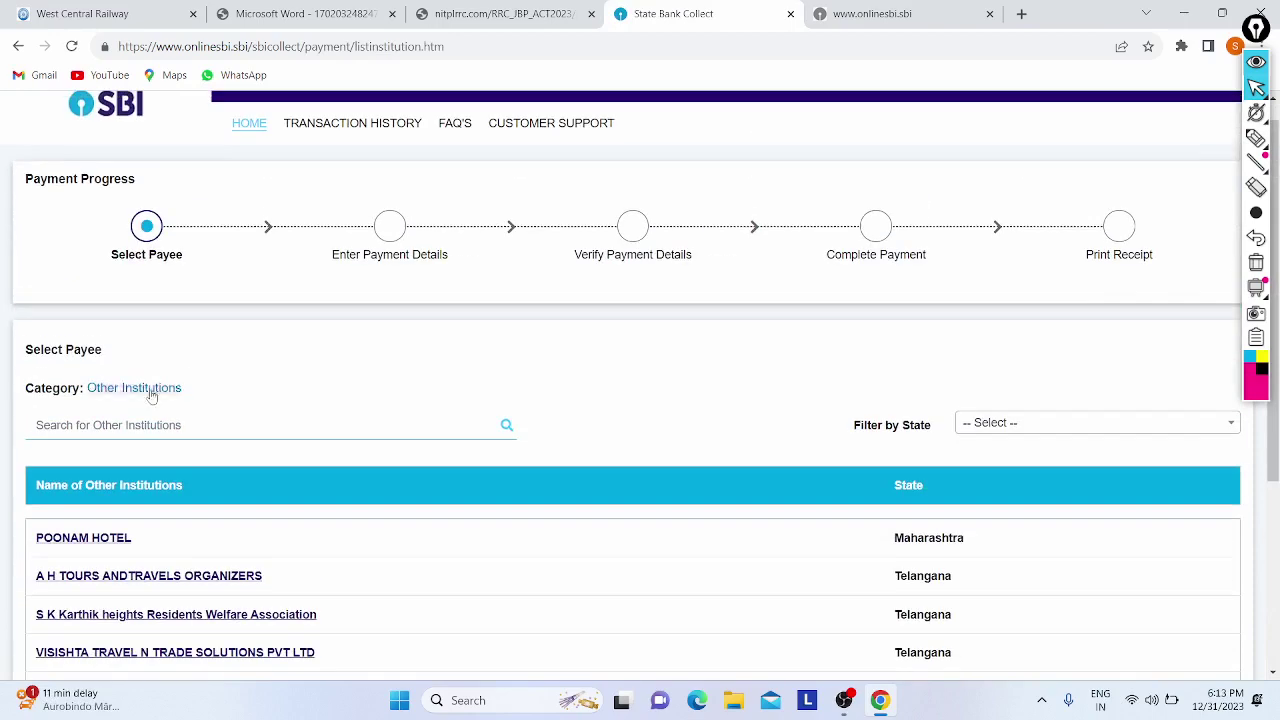
{"action": "type", "text": "rail"}
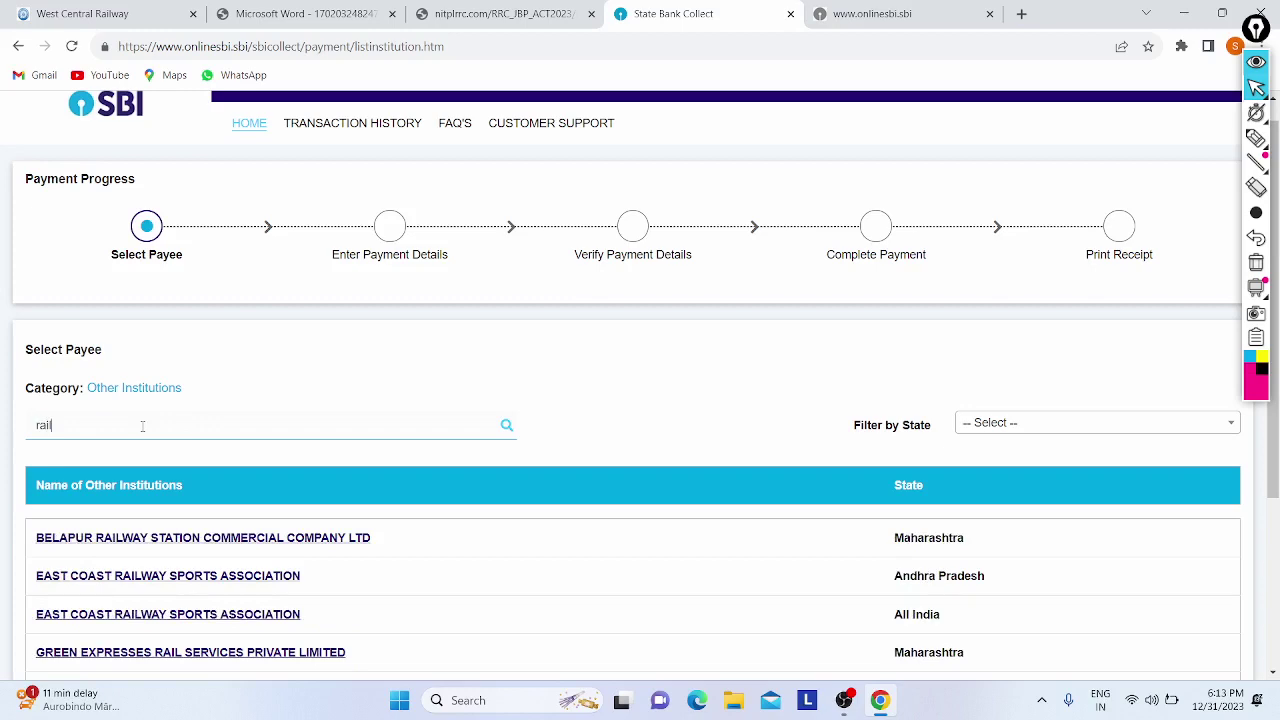
{"action": "type", "text": "way"}
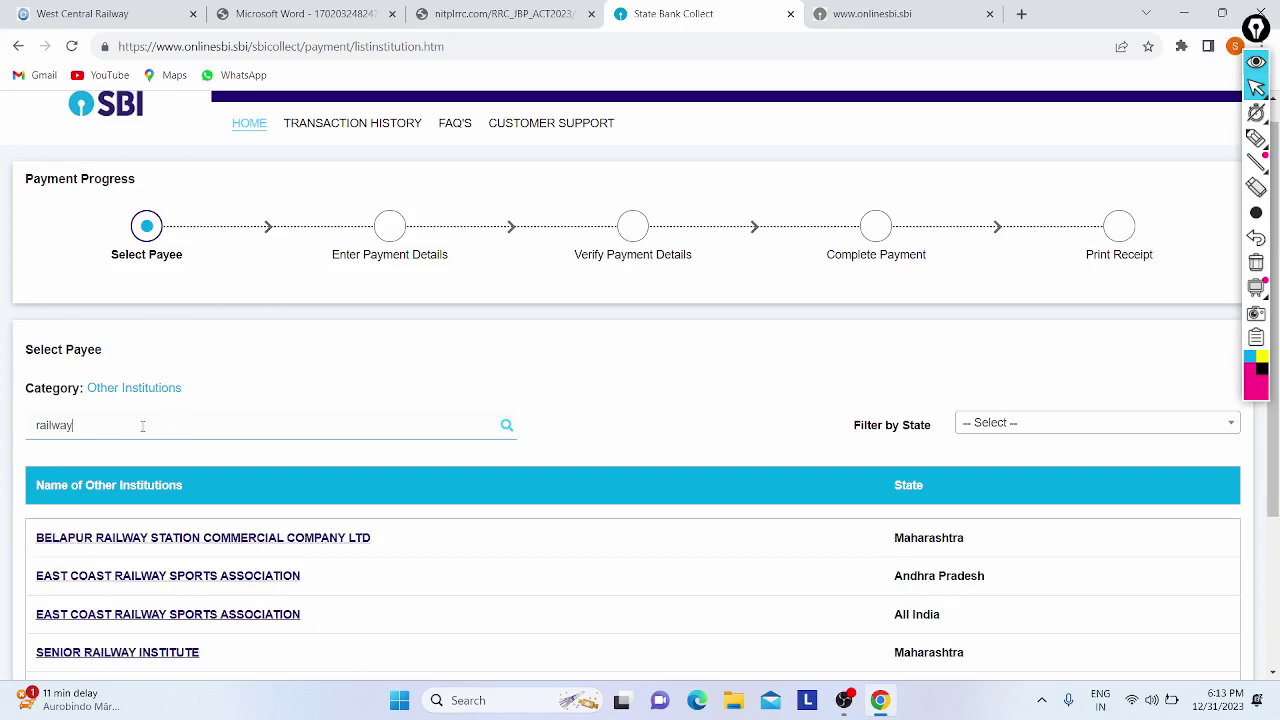
{"action": "scroll", "coordinate": [142, 426], "scroll_direction": "down", "scroll_amount": 2}
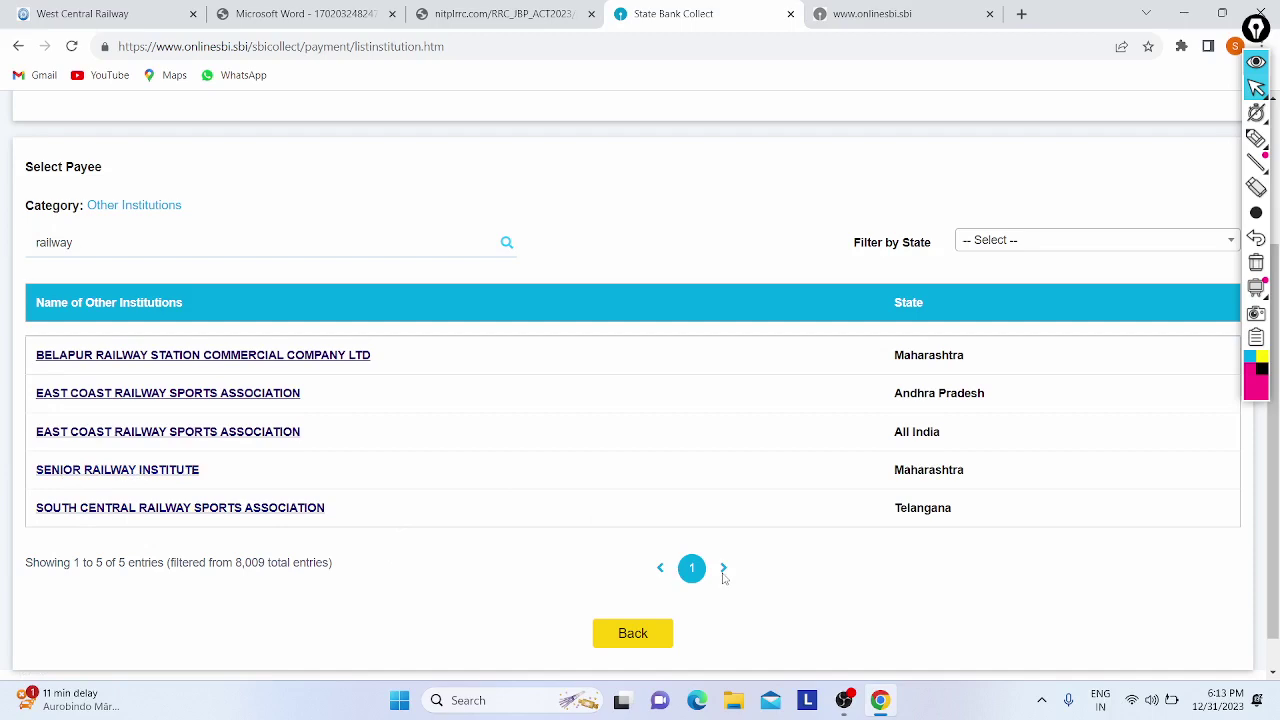
{"action": "scroll", "coordinate": [450, 443], "scroll_direction": "up", "scroll_amount": 2}
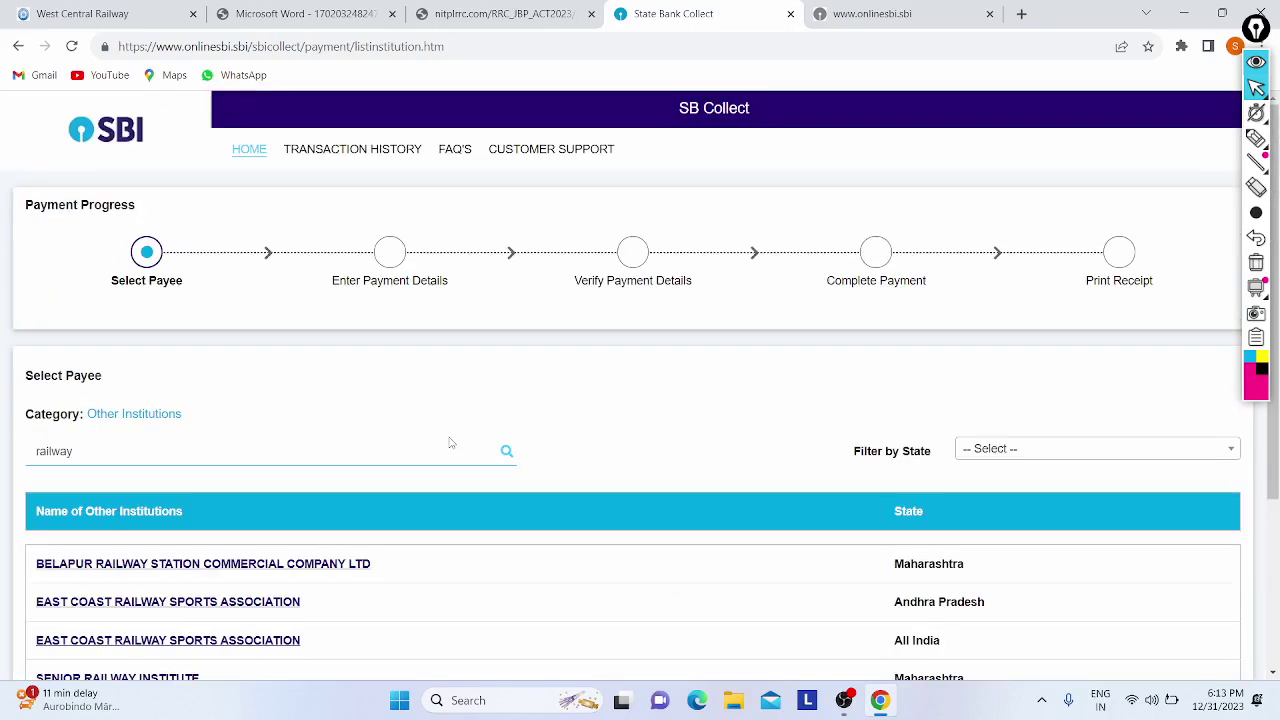
Replace the search with 'appre', which matches nothing, and clear the field.
{"action": "key", "text": "BackSpace"}
{"action": "key", "text": "BackSpace"}
{"action": "key", "text": "BackSpace"}
{"action": "key", "text": "BackSpace"}
{"action": "key", "text": "BackSpace"}
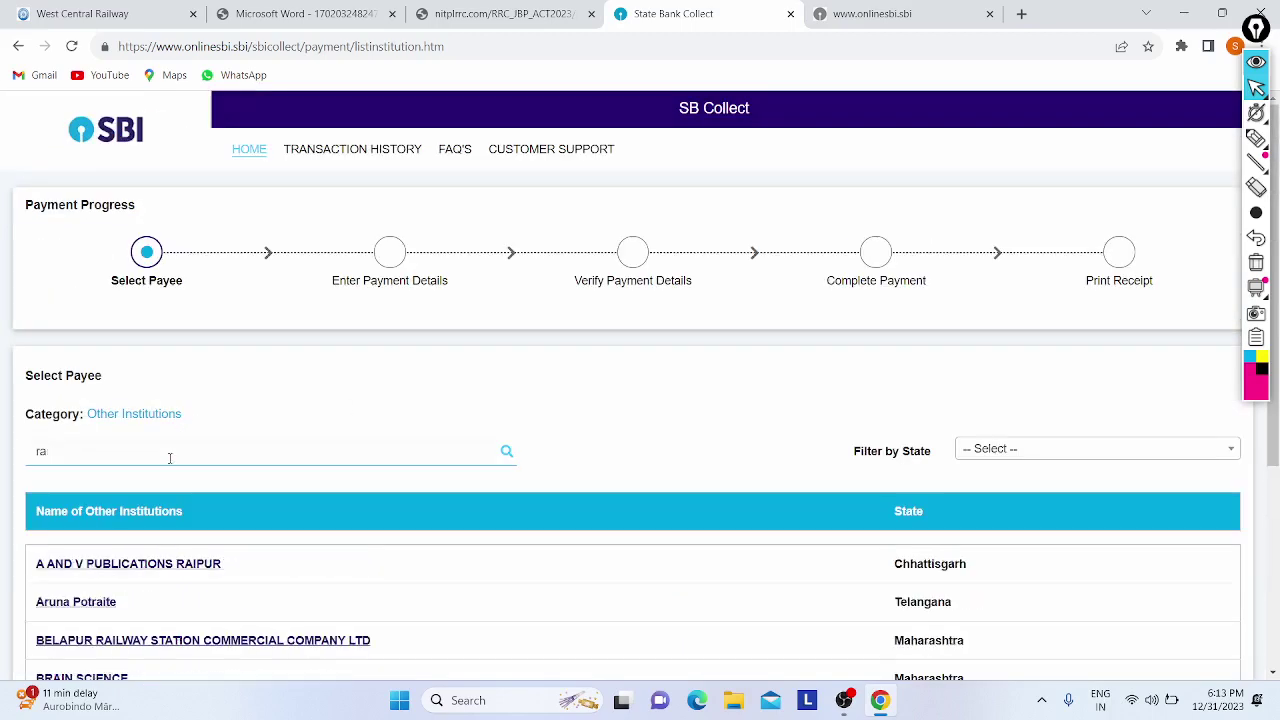
{"action": "type", "text": "appre"}
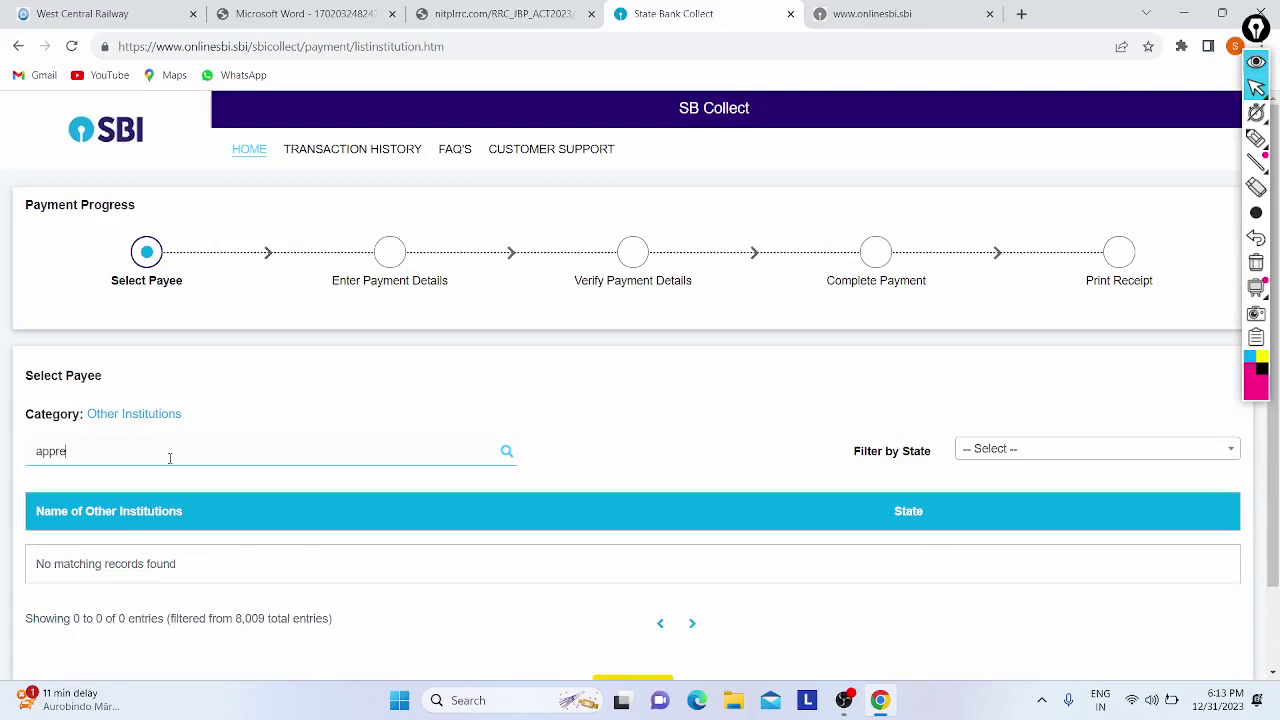
{"action": "key", "text": "BackSpace"}
{"action": "key", "text": "BackSpace"}
{"action": "key", "text": "BackSpace"}
{"action": "key", "text": "BackSpace"}
{"action": "key", "text": "BackSpace"}
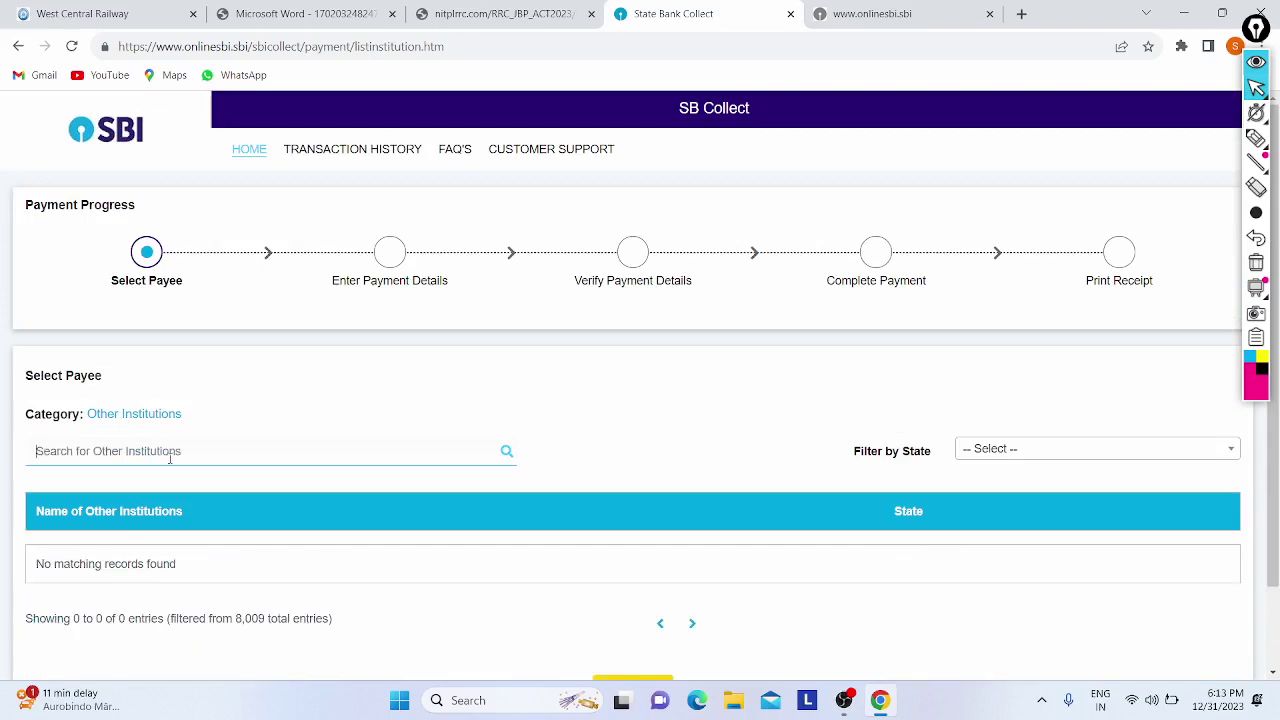
Reopen SBI Collect from the nitplrrc tab and type 'rail' in the institution search box.
{"action": "left_click", "coordinate": [552, 10]}
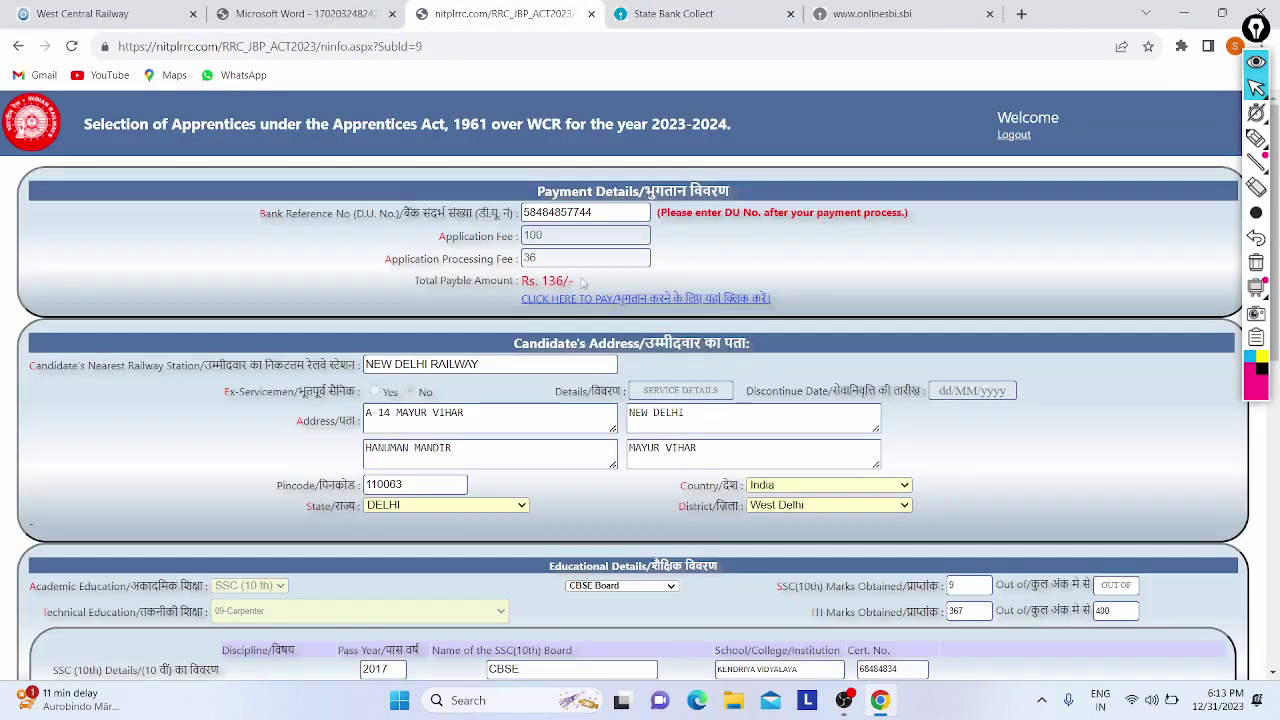
{"action": "left_click", "coordinate": [580, 296]}
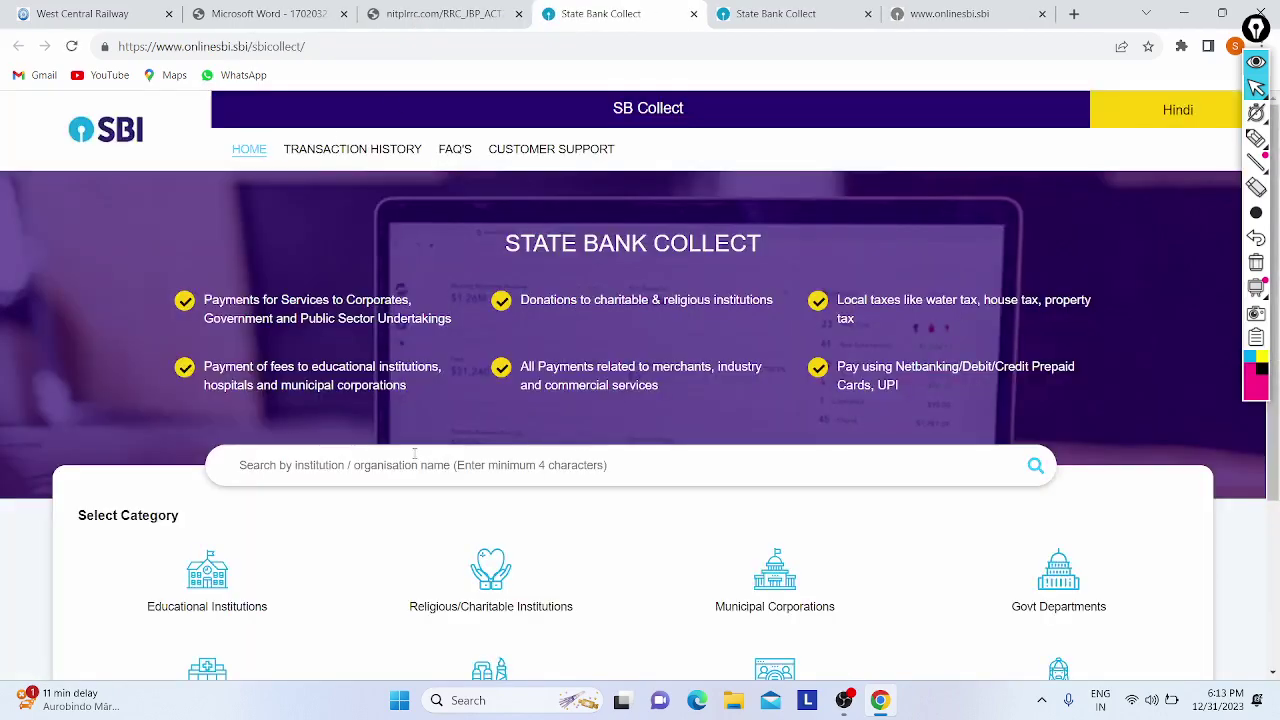
{"action": "scroll", "coordinate": [373, 335], "scroll_direction": "down", "scroll_amount": 2}
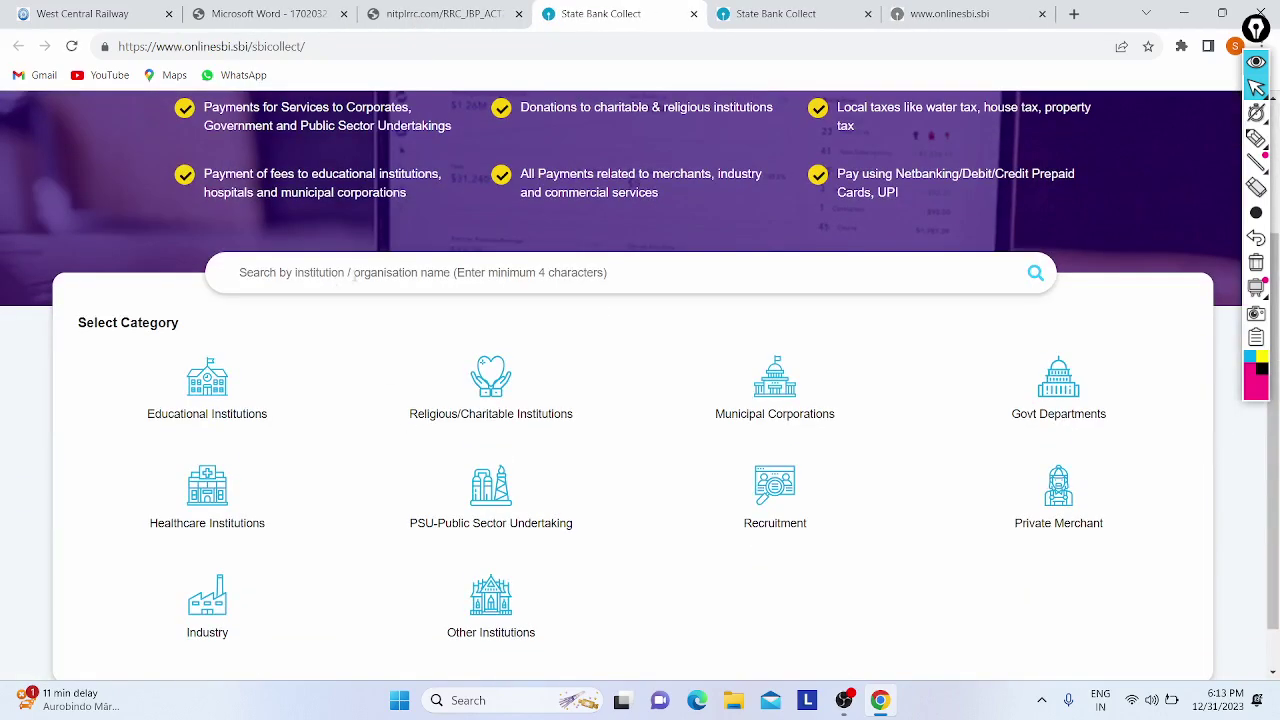
{"action": "type", "text": "rail"}
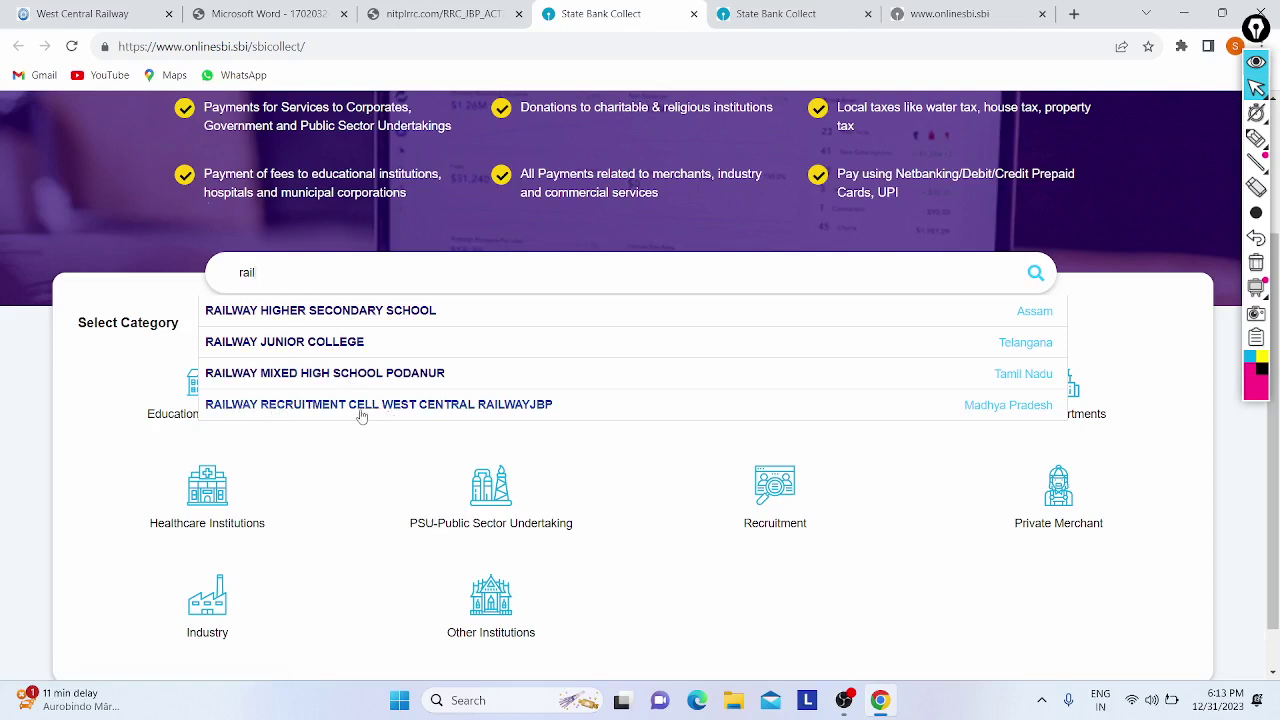
Select Railway Recruitment Cell West Central RailwayJBP as payee and briefly circle it on screen.
{"action": "left_click", "coordinate": [466, 408]}
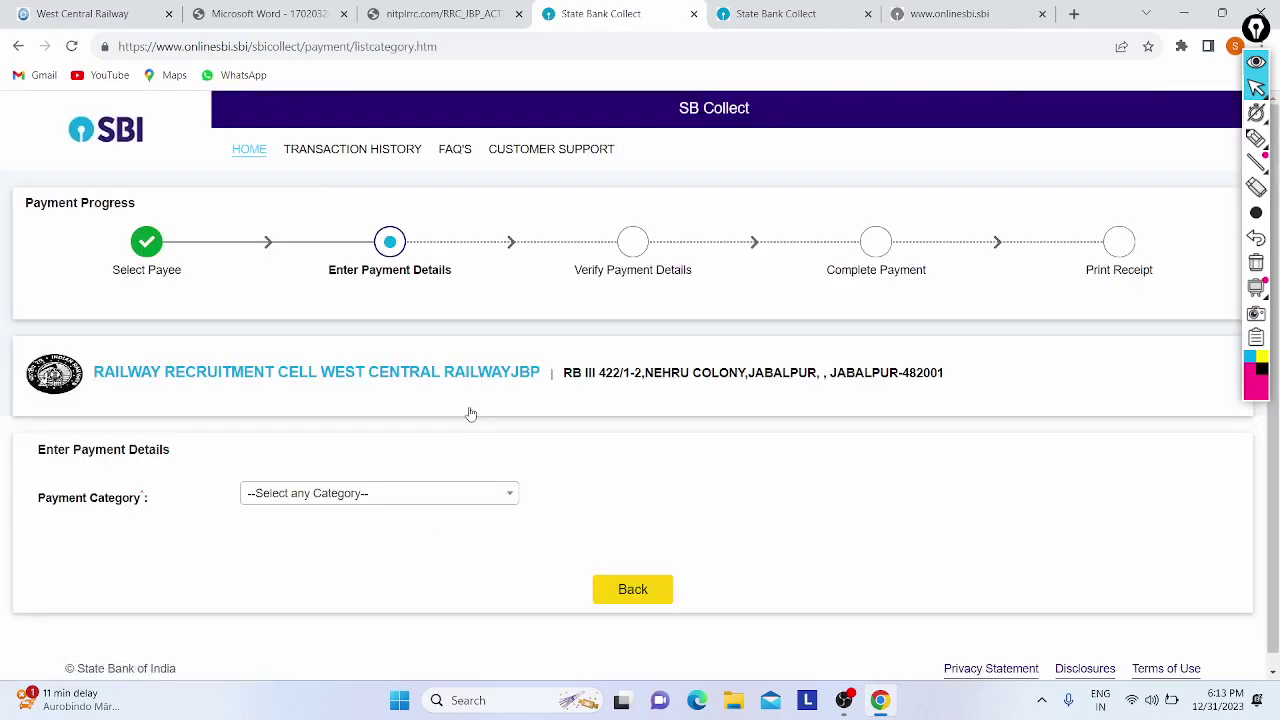
{"action": "scroll", "coordinate": [537, 376], "scroll_direction": "down", "scroll_amount": 1}
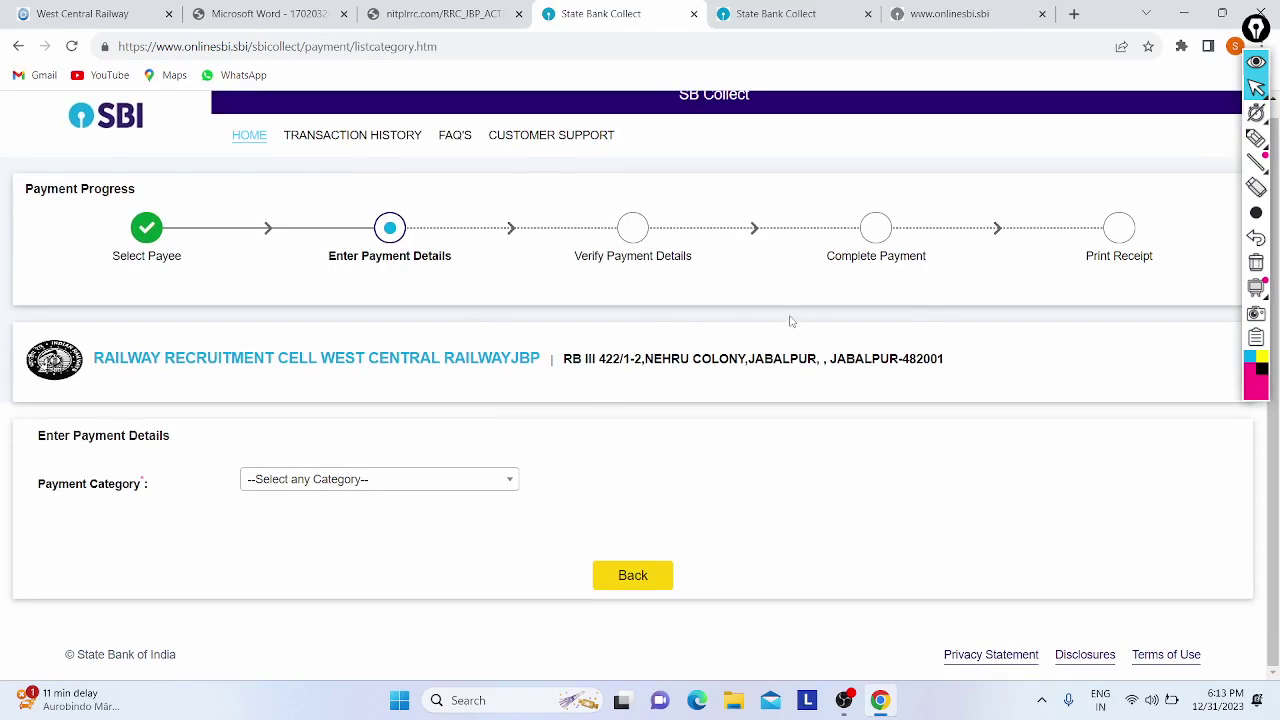
{"action": "left_click", "coordinate": [1258, 140]}
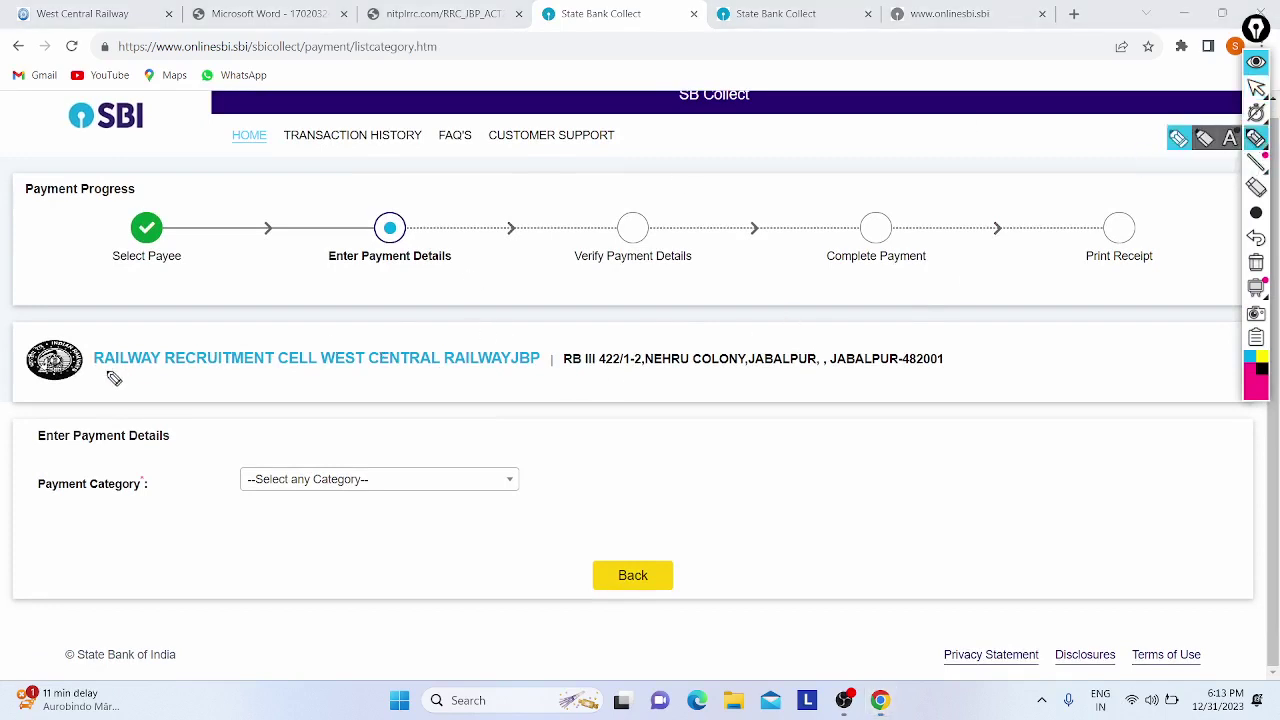
{"action": "left_click_drag", "start_coordinate": [391, 404], "coordinate": [343, 377]}
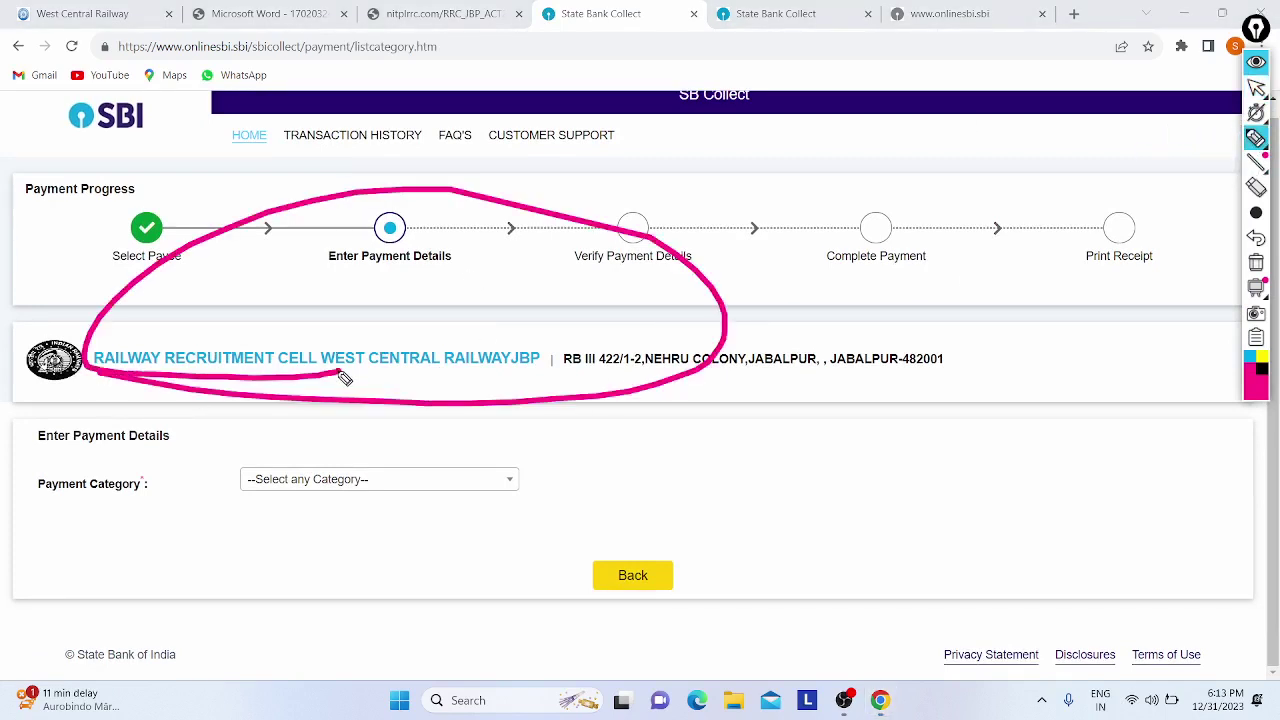
{"action": "left_click", "coordinate": [1256, 238]}
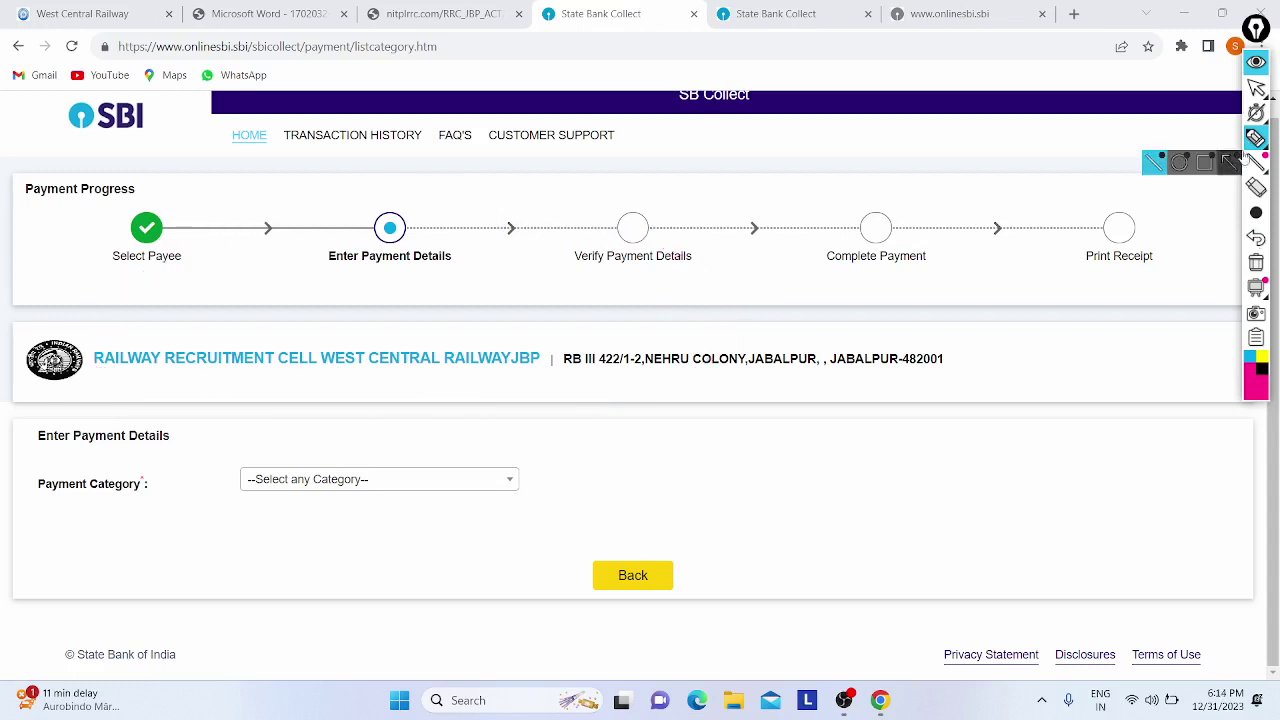
{"action": "left_click", "coordinate": [1256, 88]}
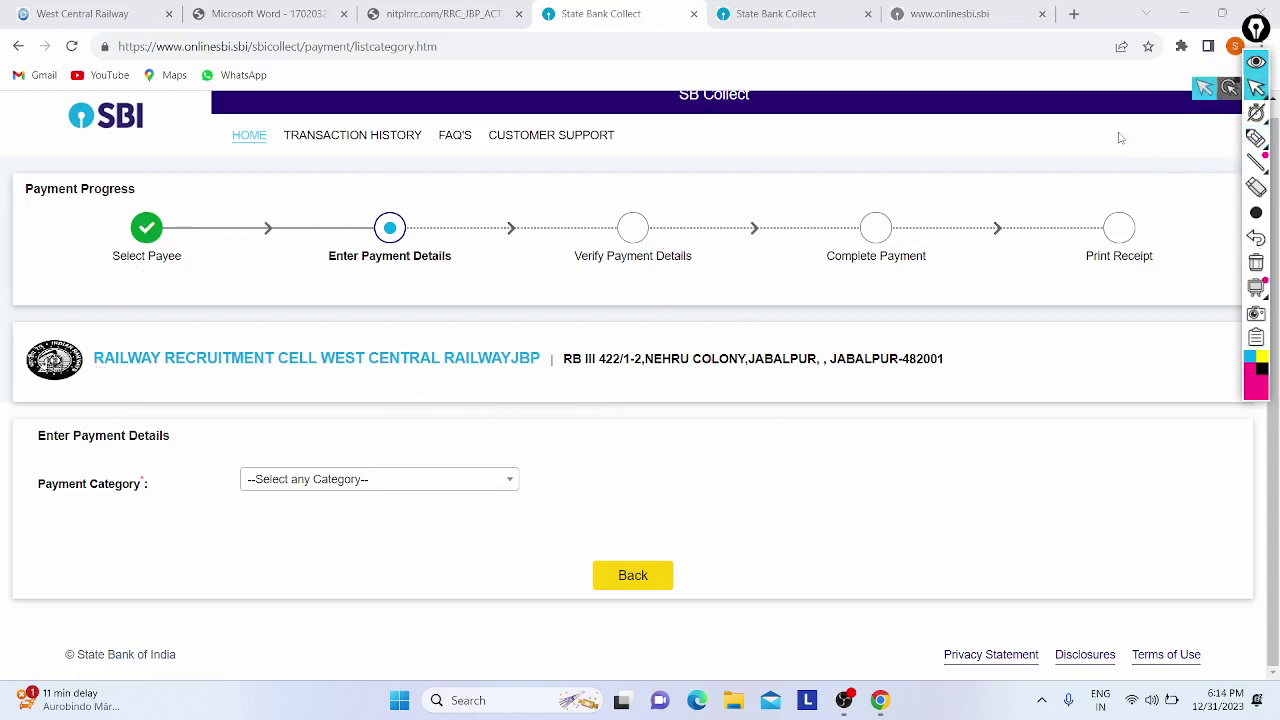
Open the Payment Category dropdown to view its four categories.
{"action": "left_click", "coordinate": [478, 484]}
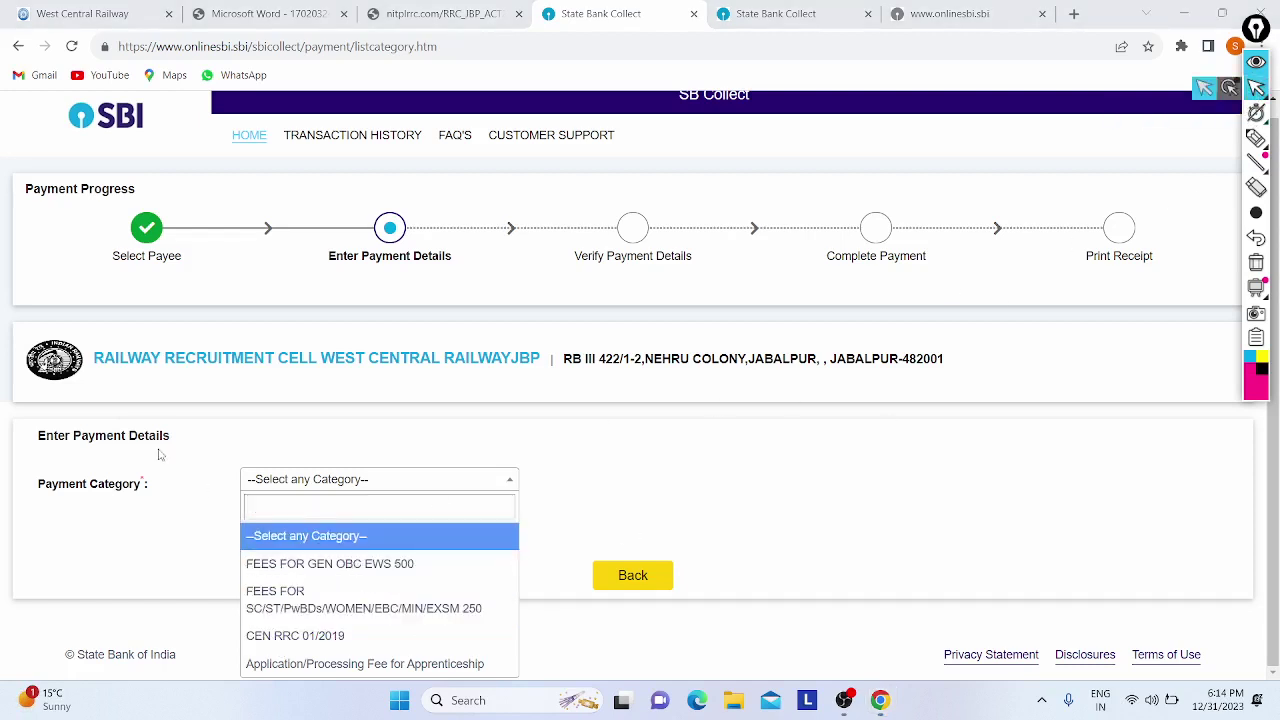
{"action": "left_click", "coordinate": [600, 472]}
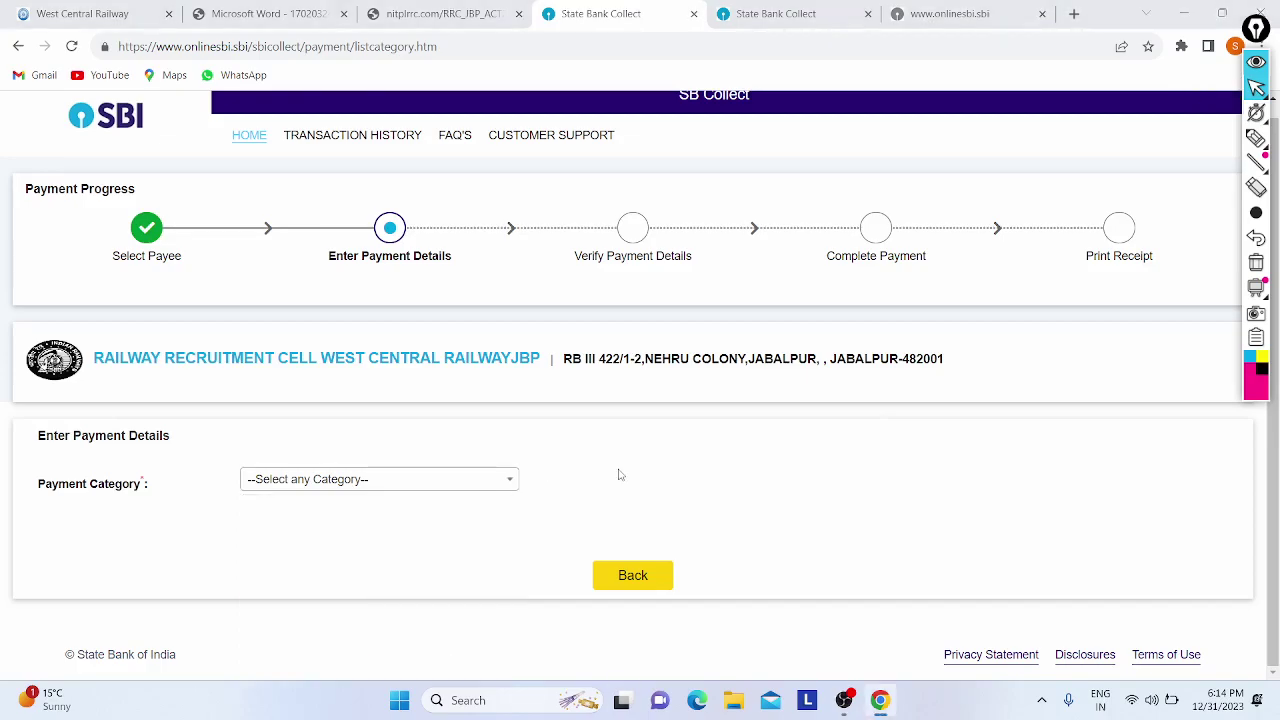
{"action": "key", "text": "super+Tab"}
{"action": "left_click", "coordinate": [523, 206]}
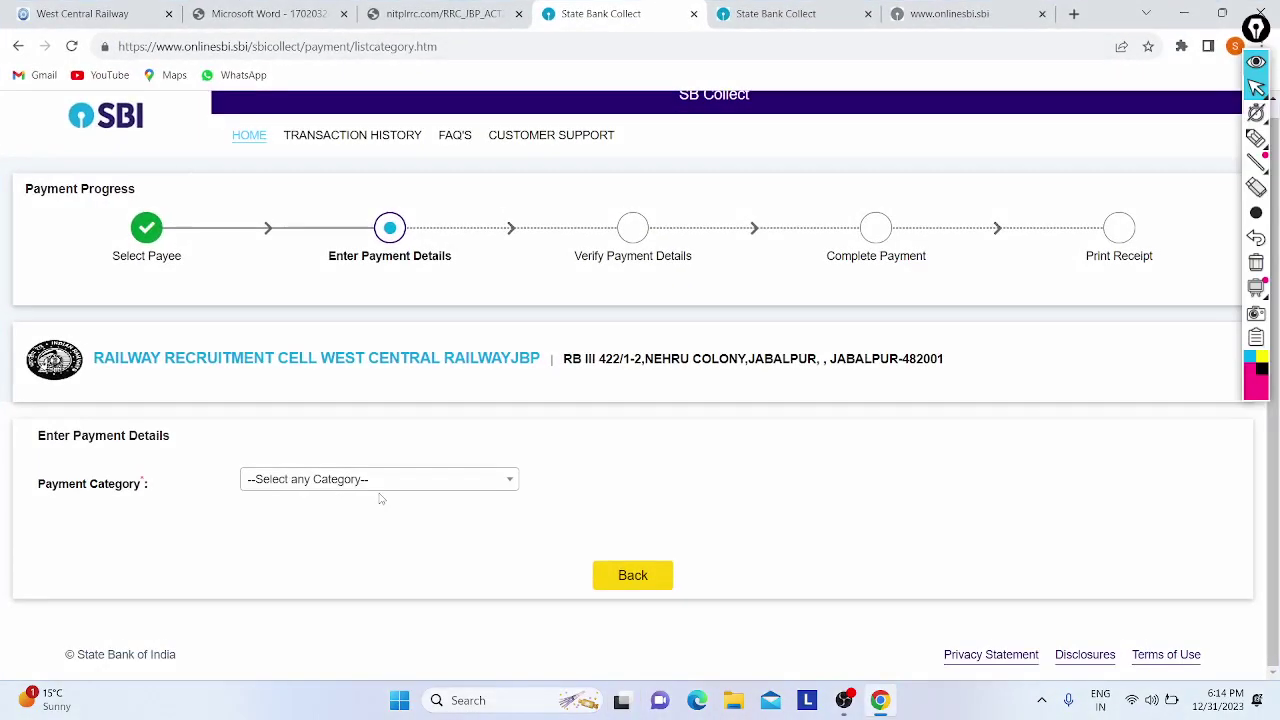
{"action": "left_click", "coordinate": [408, 482]}
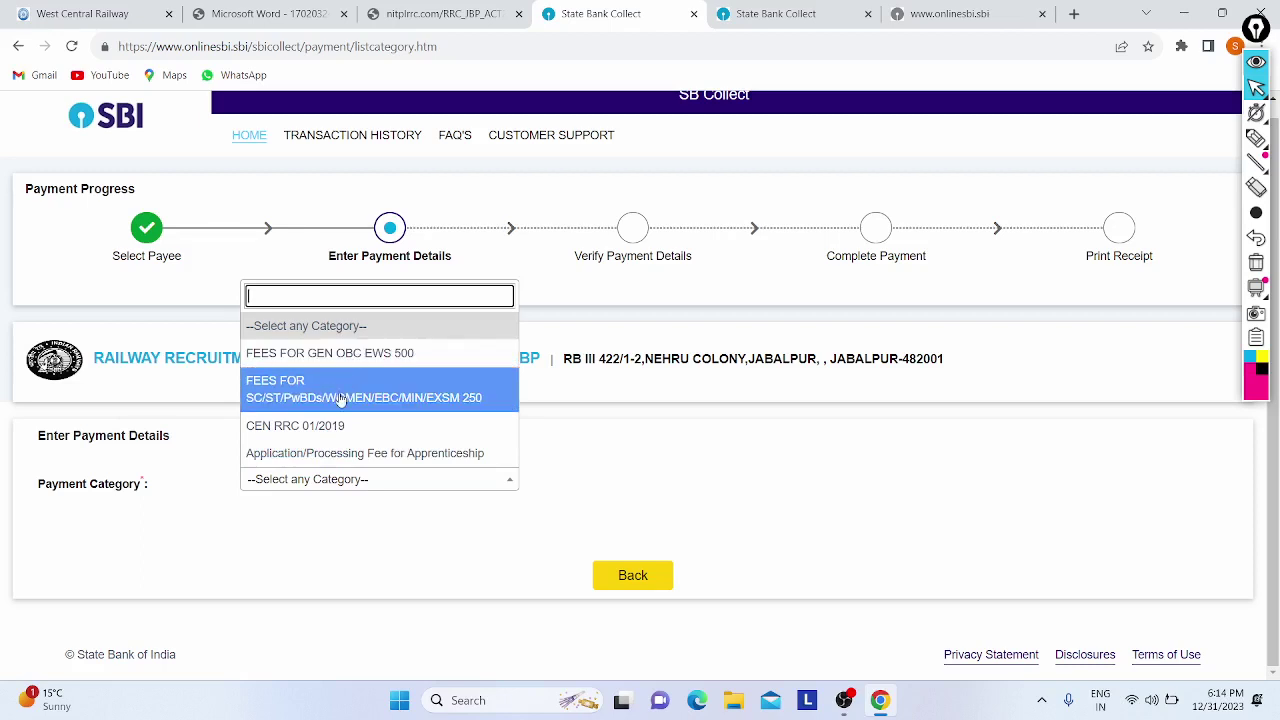
Choose 'Application/Processing Fee for Apprenticeship' and enter the candidate's name.
{"action": "left_click", "coordinate": [385, 455]}
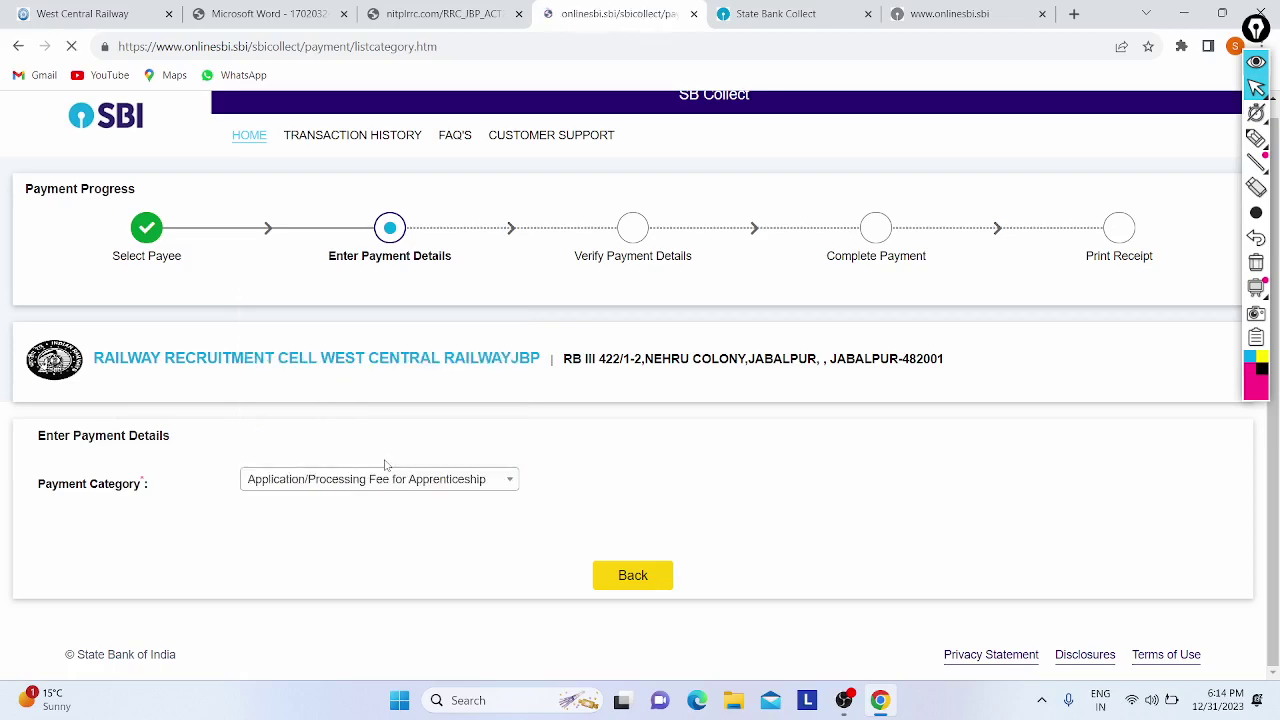
{"action": "scroll", "coordinate": [440, 478], "scroll_direction": "down", "scroll_amount": 2}
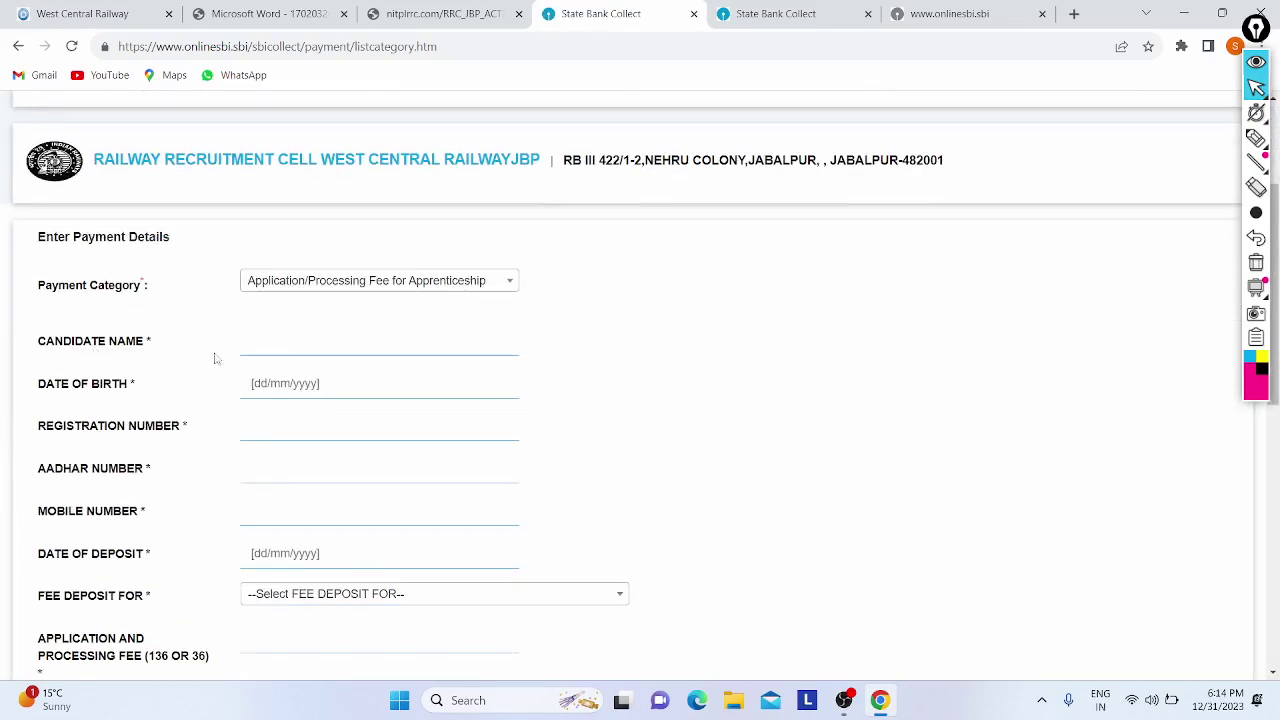
{"action": "left_click", "coordinate": [265, 342]}
{"action": "type", "text": "Scrav"}
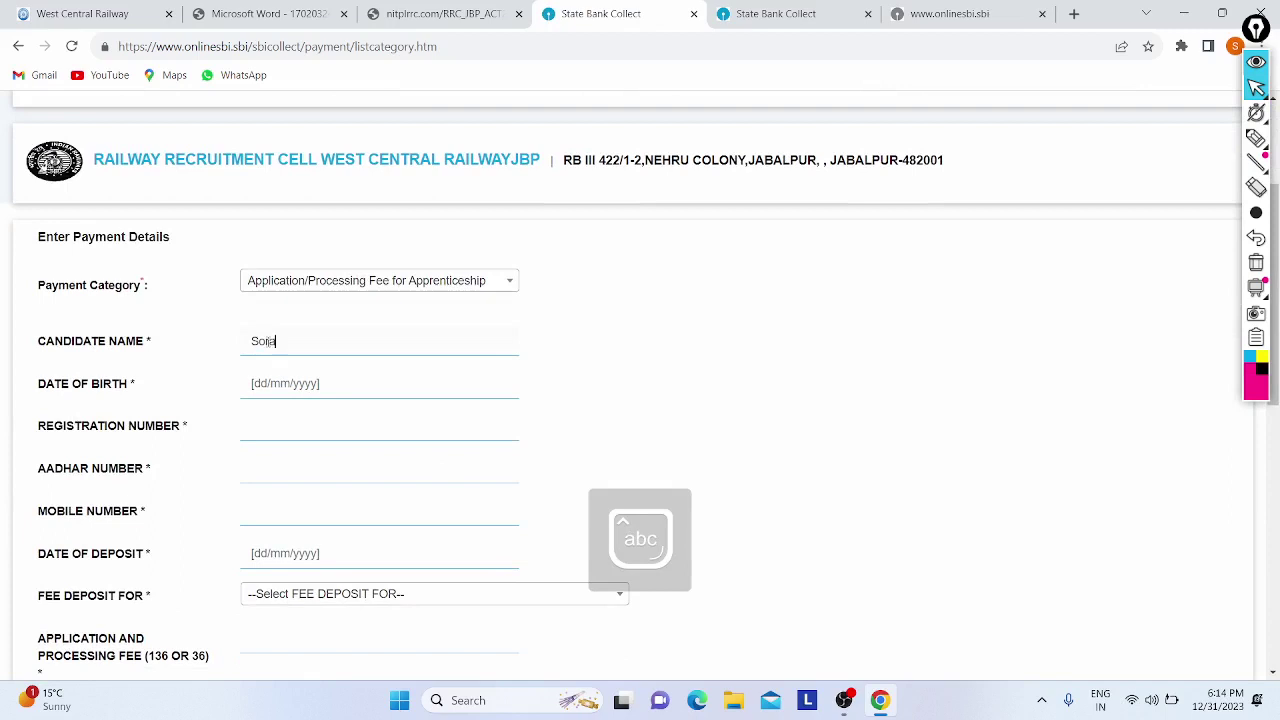
{"action": "left_click", "coordinate": [265, 385]}
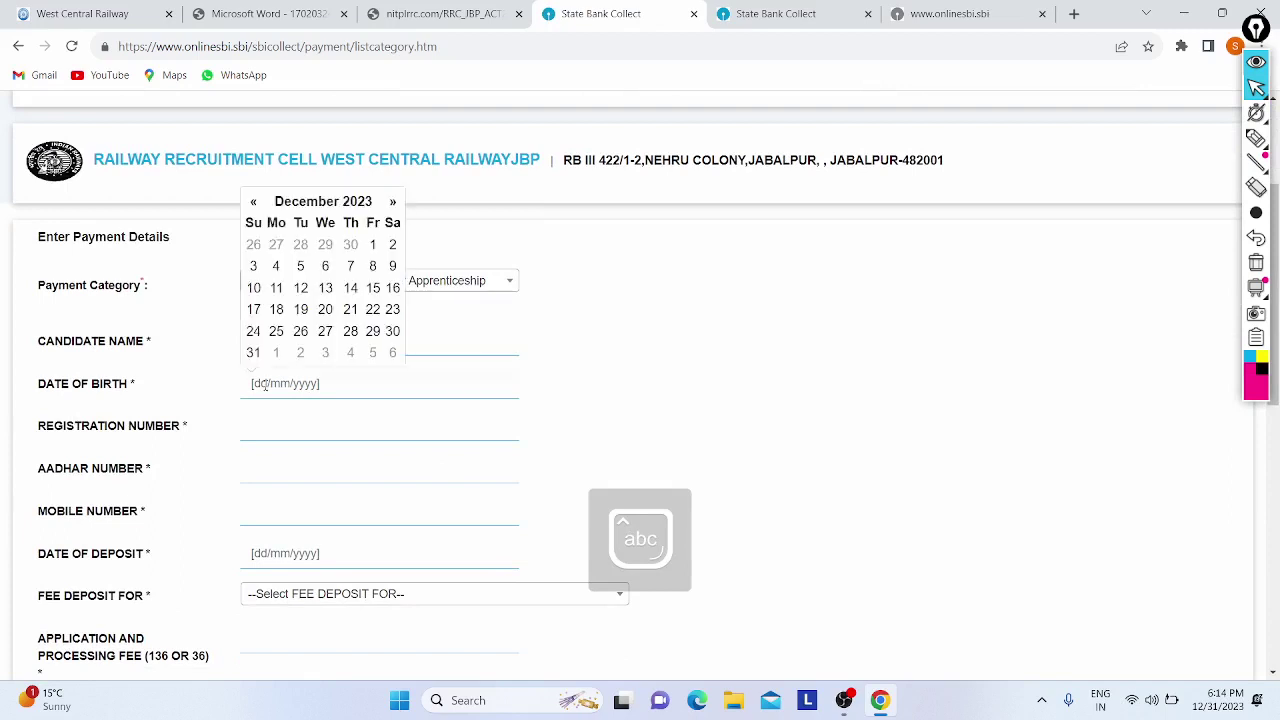
{"action": "left_click", "coordinate": [358, 204]}
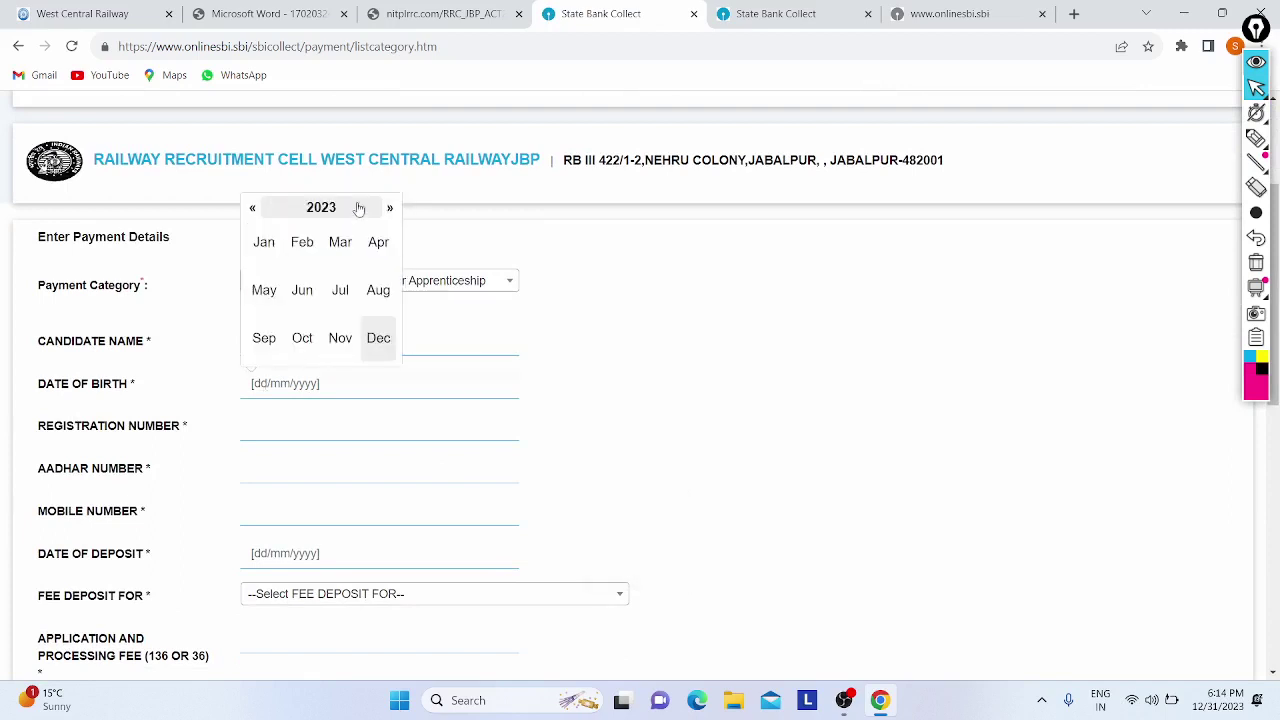
{"action": "left_click", "coordinate": [329, 207]}
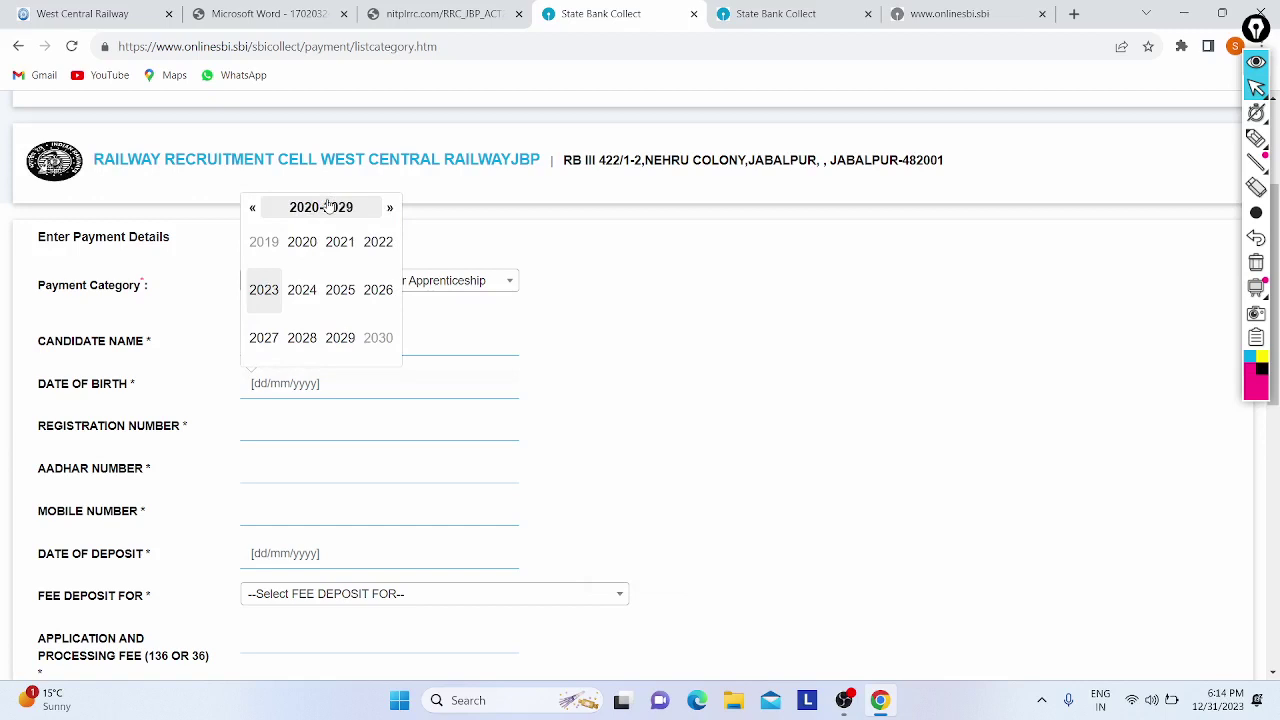
{"action": "left_click", "coordinate": [256, 207]}
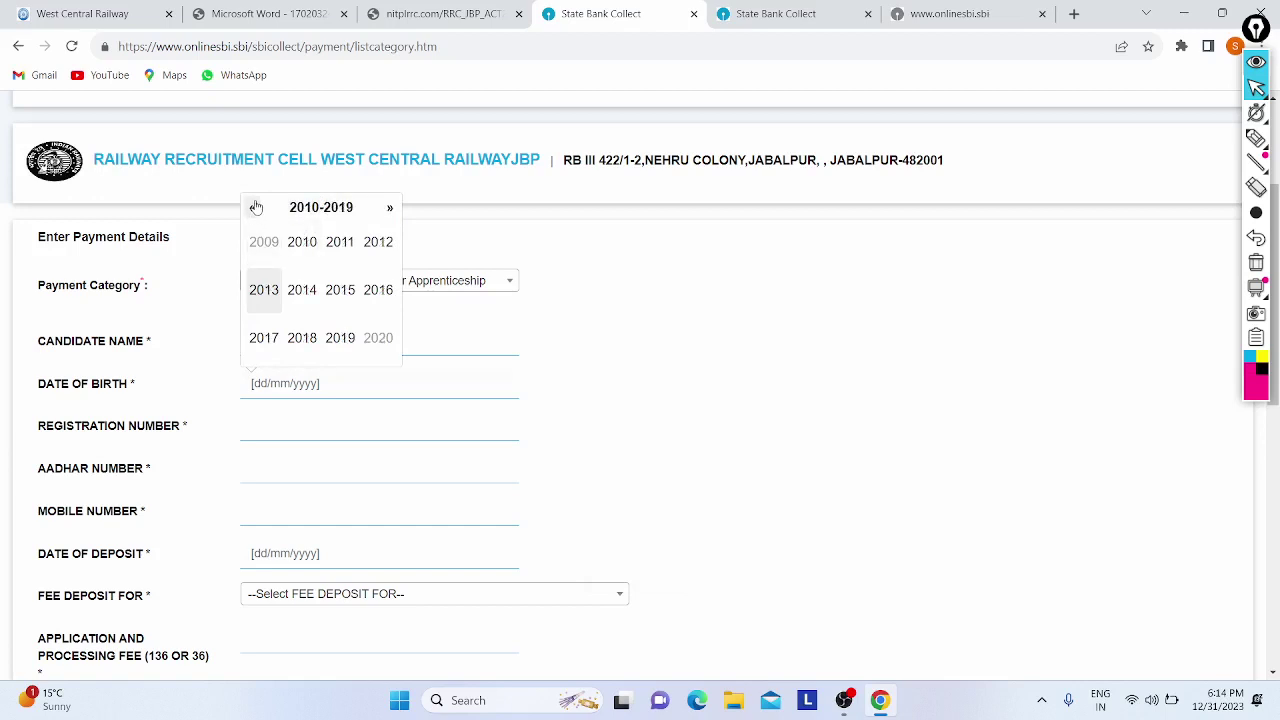
{"action": "left_click", "coordinate": [254, 207]}
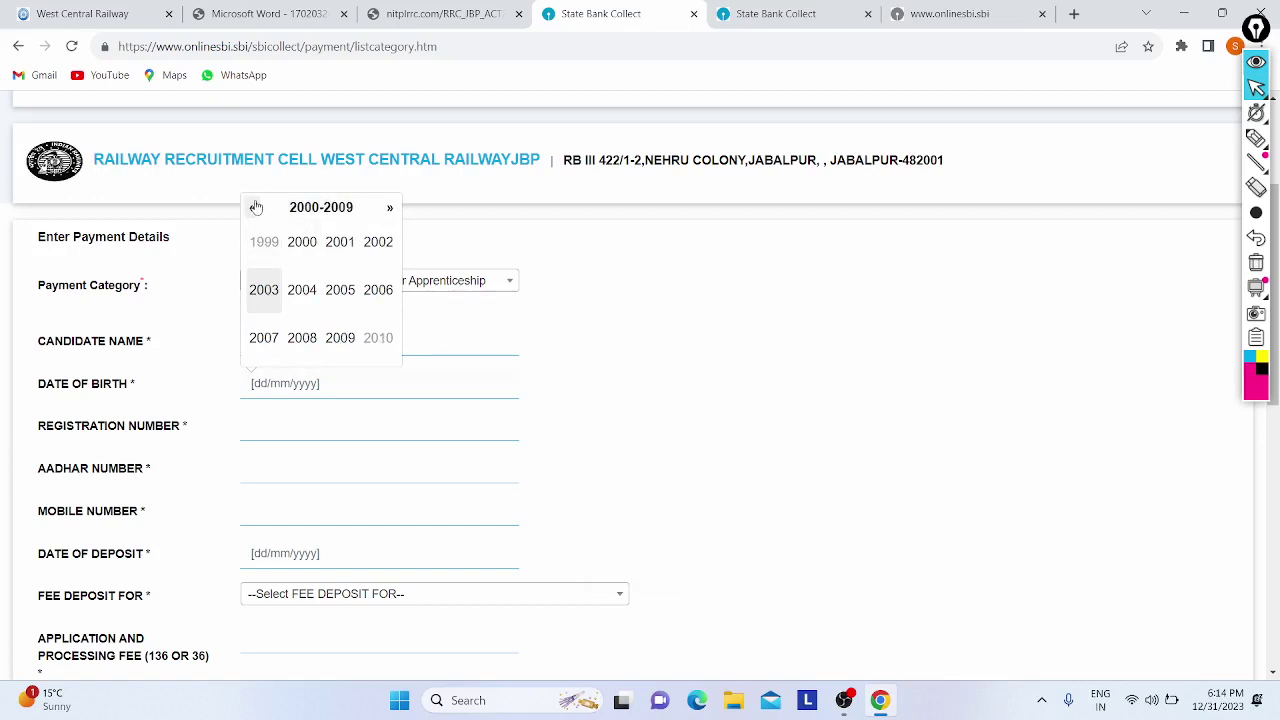
{"action": "left_click", "coordinate": [270, 298]}
{"action": "left_click", "coordinate": [298, 290]}
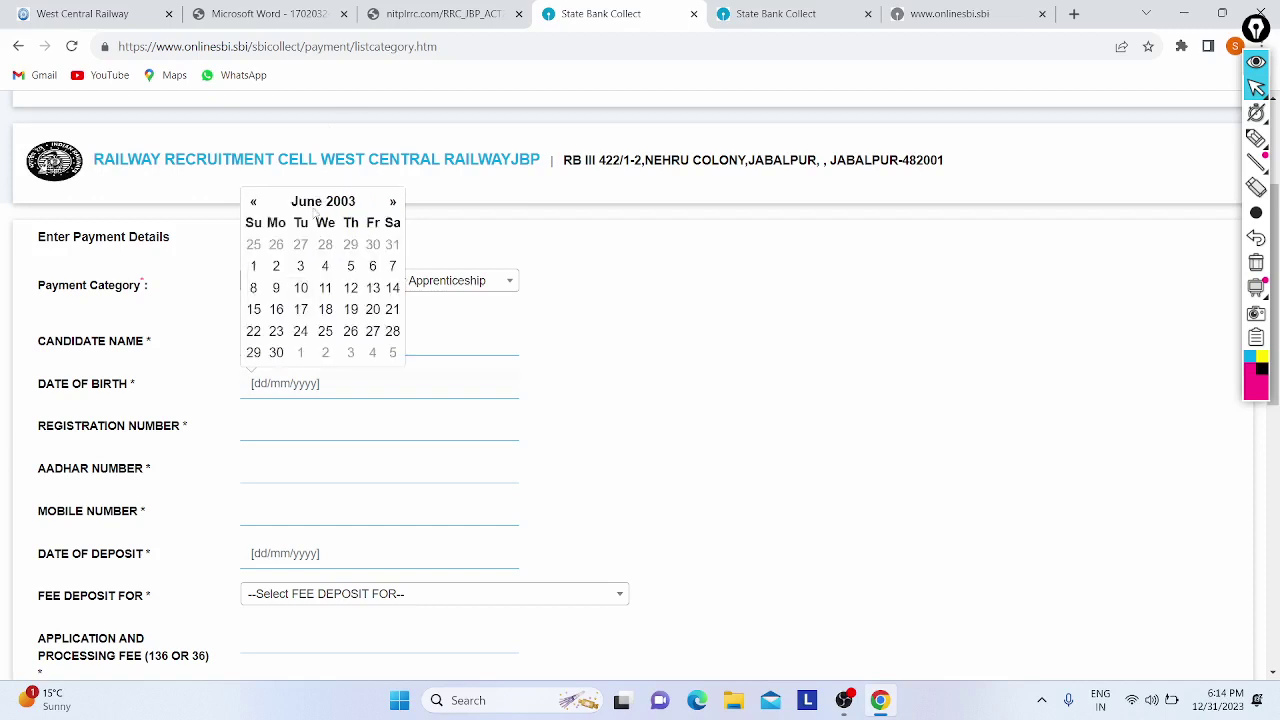
{"action": "left_click", "coordinate": [276, 270]}
{"action": "left_click", "coordinate": [387, 413]}
{"action": "left_click", "coordinate": [421, 8]}
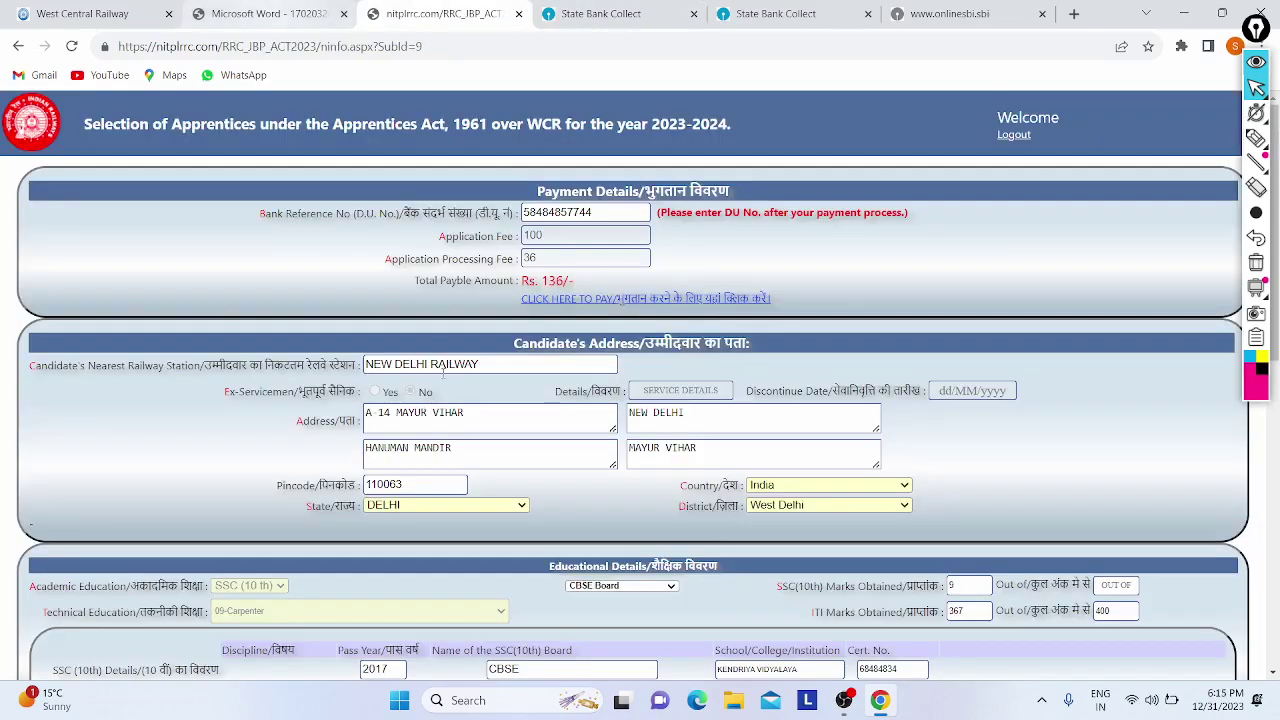
{"action": "scroll", "coordinate": [452, 405], "scroll_direction": "down", "scroll_amount": 3}
Check the RRC form's uploads and DU number field, then return to the SBI Collect payment form.
{"action": "scroll", "coordinate": [452, 405], "scroll_direction": "down", "scroll_amount": 1}
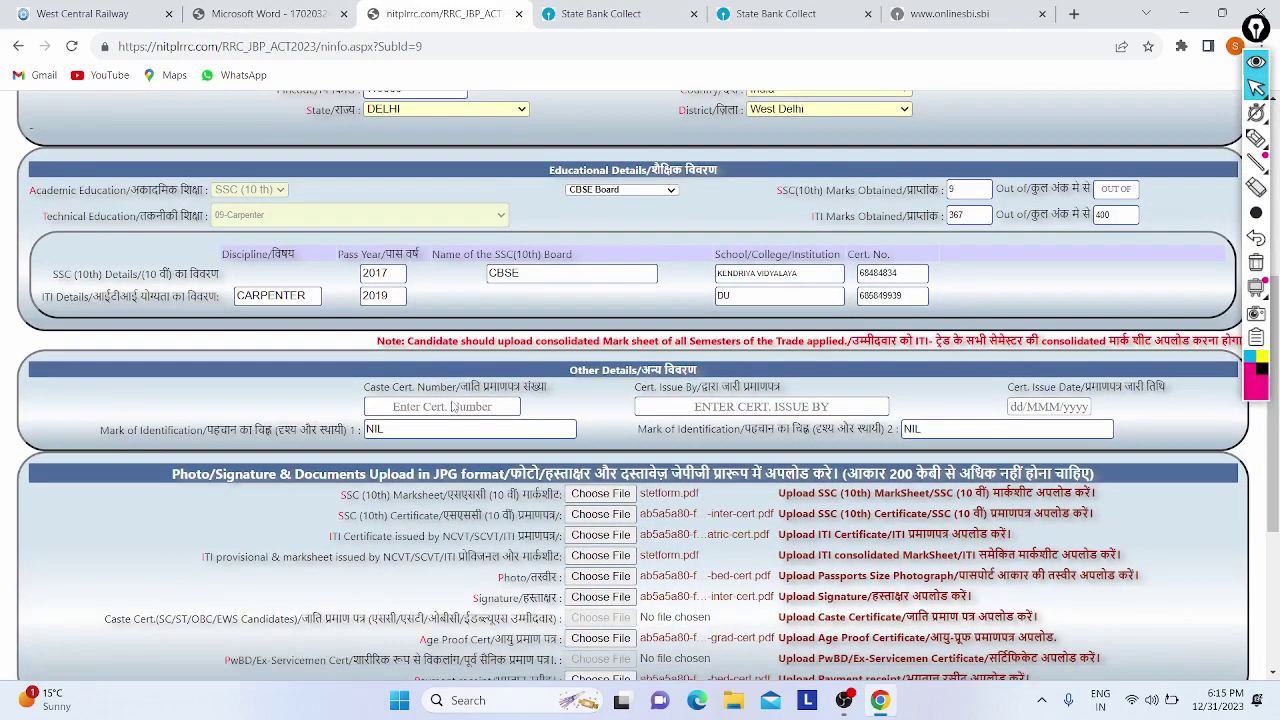
{"action": "scroll", "coordinate": [452, 406], "scroll_direction": "down", "scroll_amount": 3}
{"action": "scroll", "coordinate": [452, 406], "scroll_direction": "up", "scroll_amount": 7}
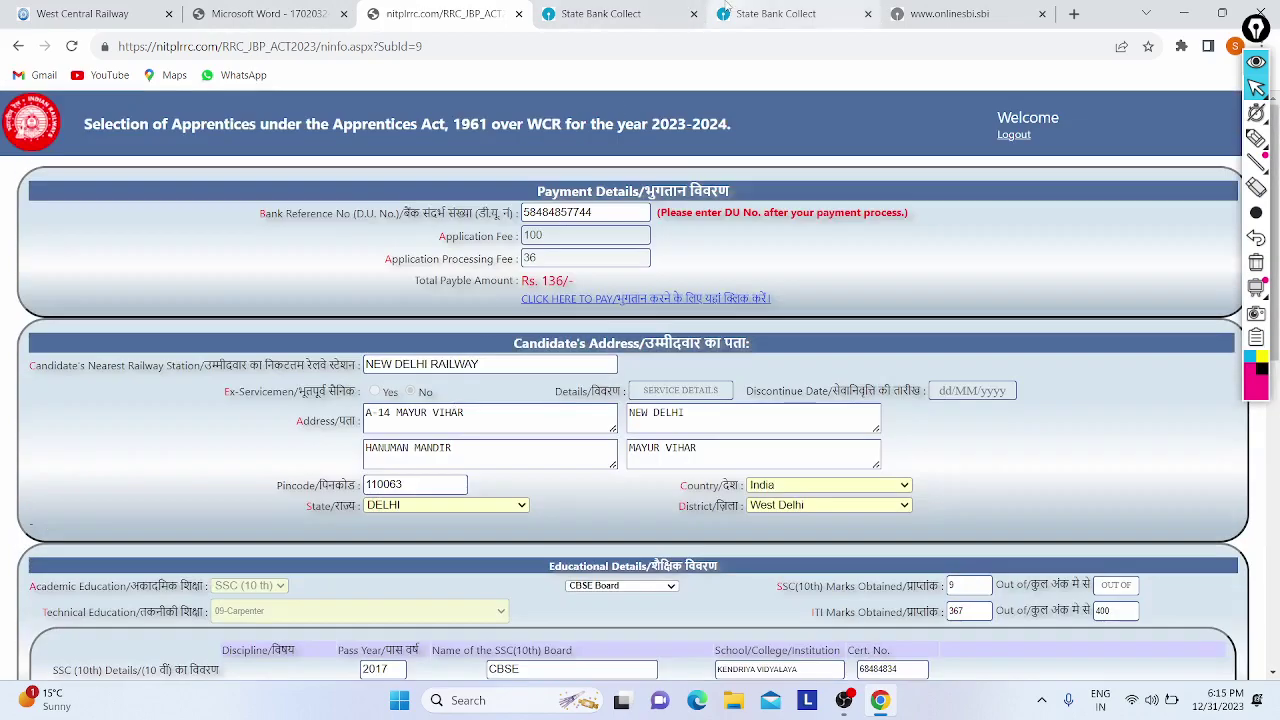
{"action": "left_click", "coordinate": [727, 10]}
{"action": "left_click", "coordinate": [935, 8]}
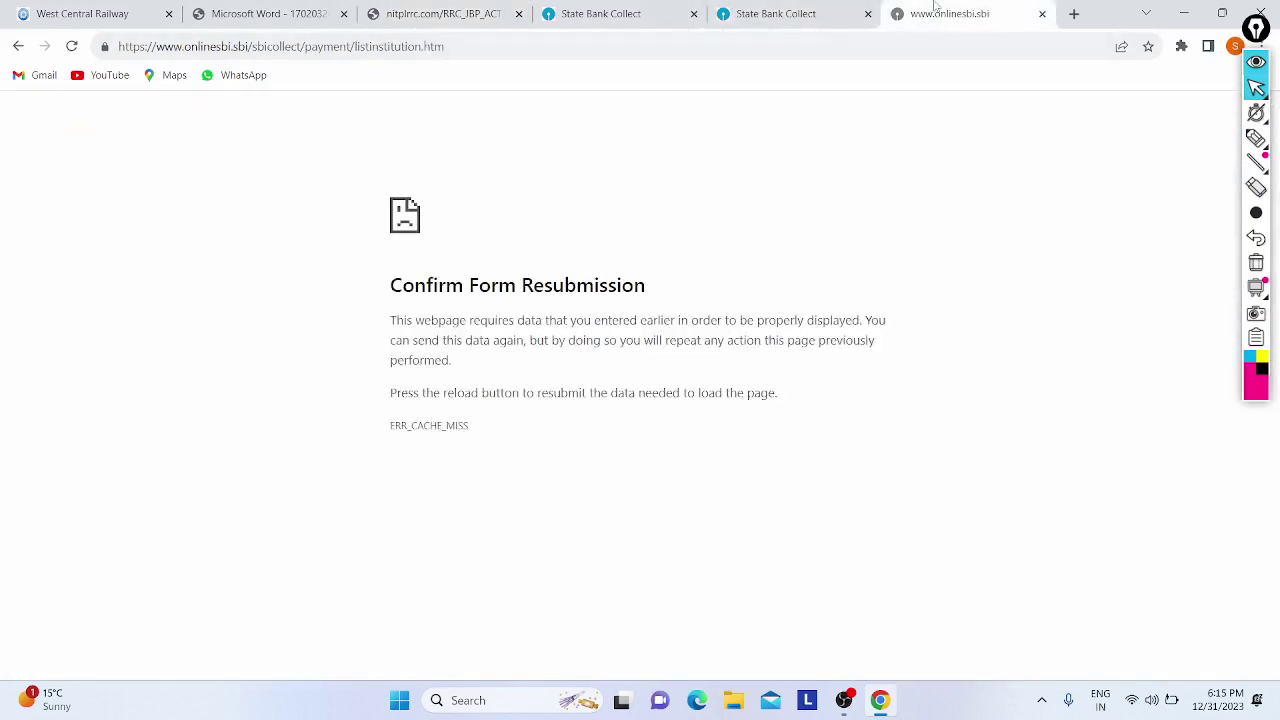
{"action": "left_click", "coordinate": [620, 13]}
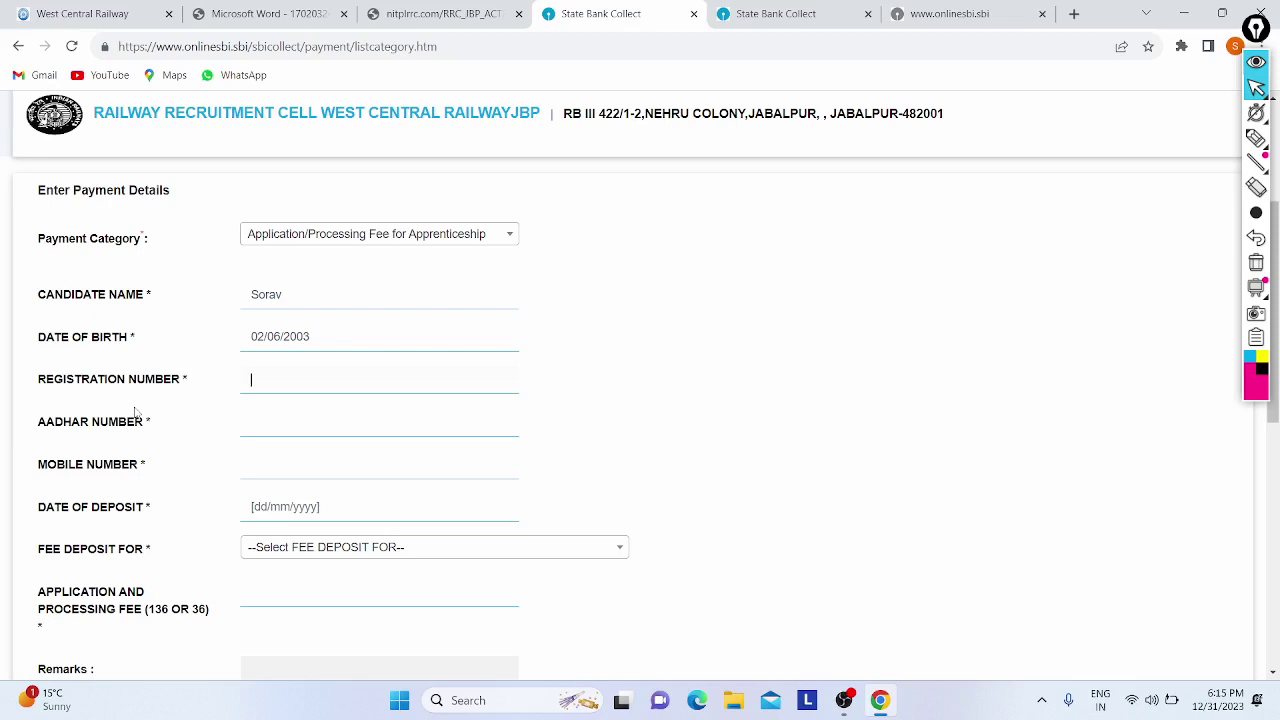
Correct the candidate's registration number in the fee form.
{"action": "left_click", "coordinate": [253, 421]}
Set the Date of Deposit to 31/12/2023.
{"action": "left_click", "coordinate": [289, 509]}
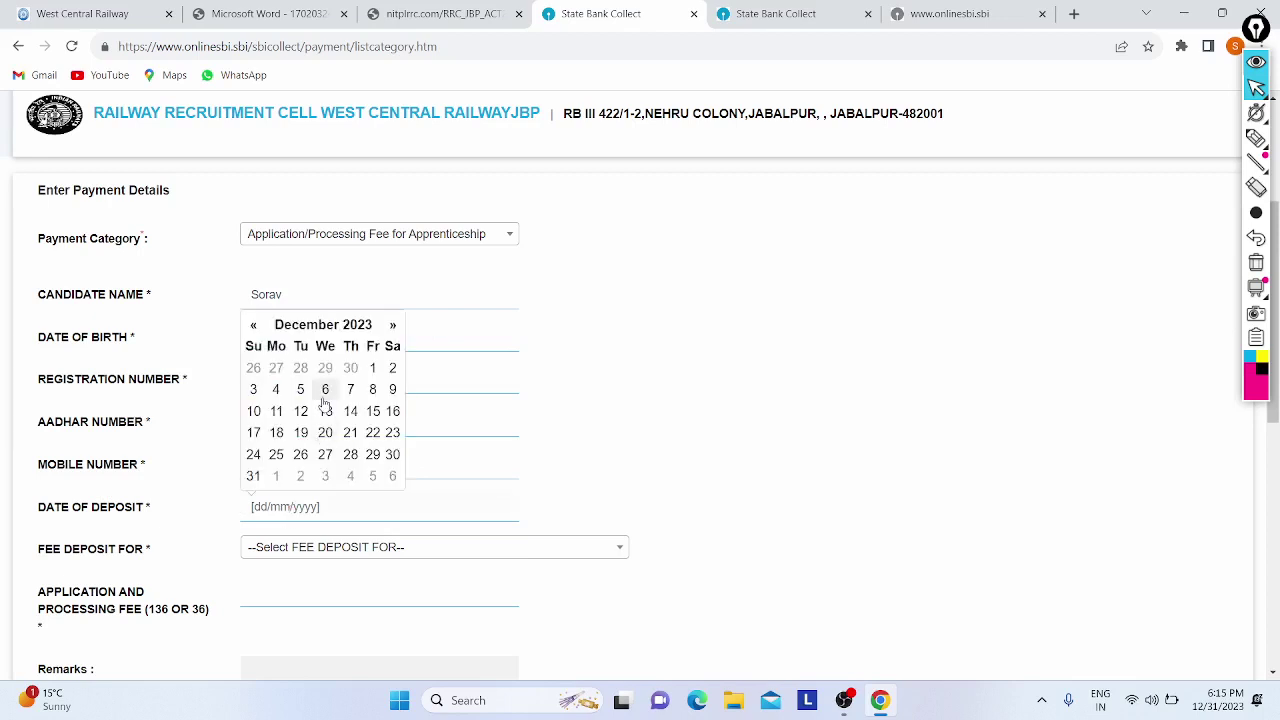
{"action": "left_click", "coordinate": [252, 477]}
{"action": "left_click", "coordinate": [511, 491]}
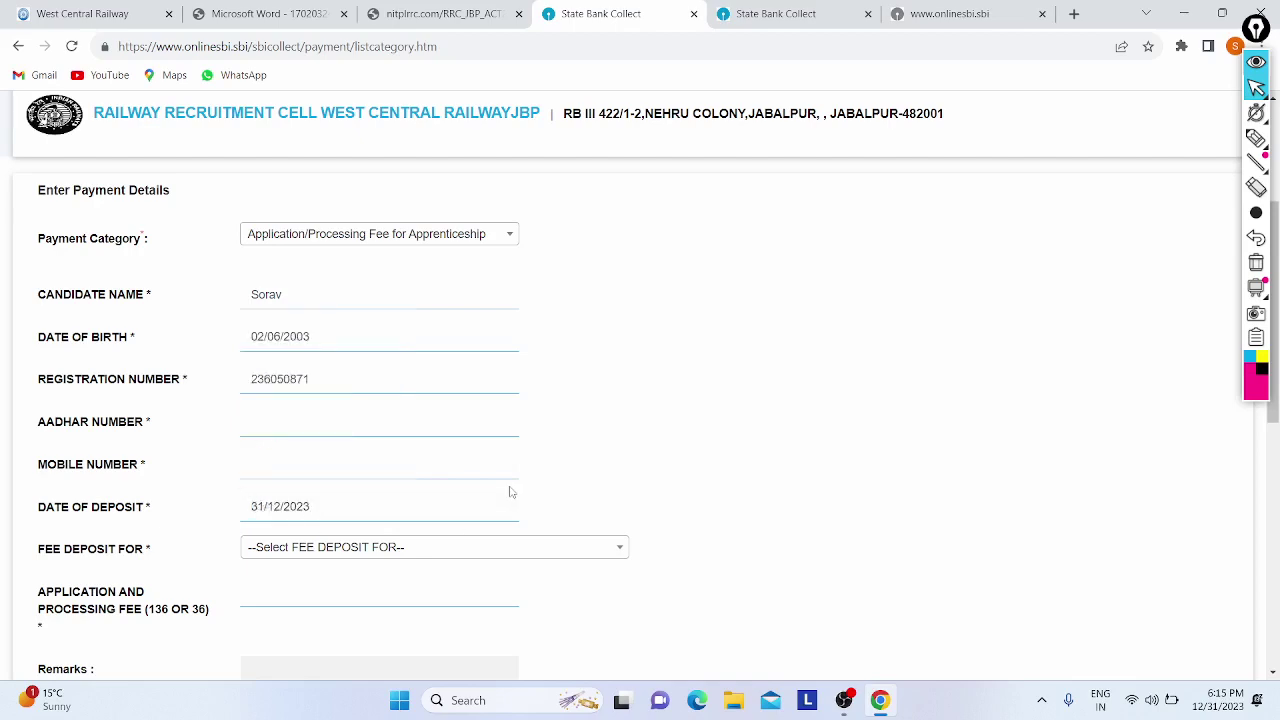
Choose 'For Apprenticeship in WCR under Apprentice Act 1961' as the fee deposit purpose.
{"action": "scroll", "coordinate": [317, 369], "scroll_direction": "down", "scroll_amount": 2}
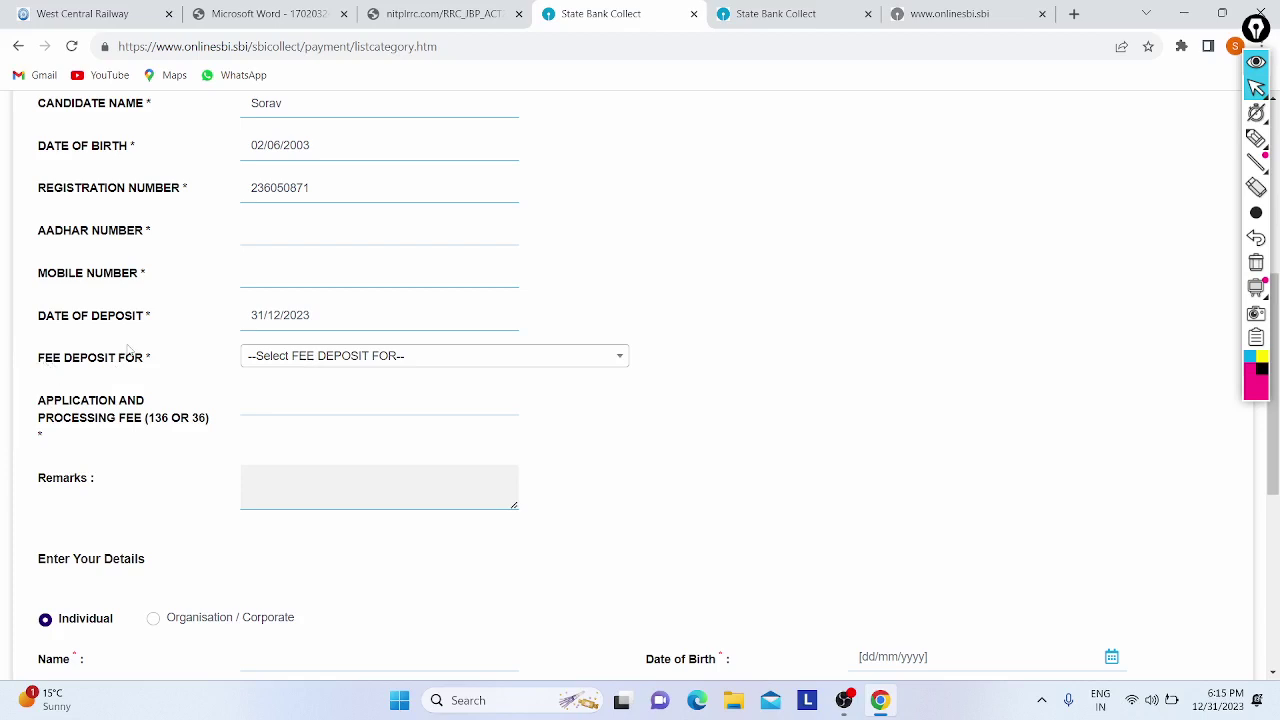
{"action": "left_click", "coordinate": [297, 355]}
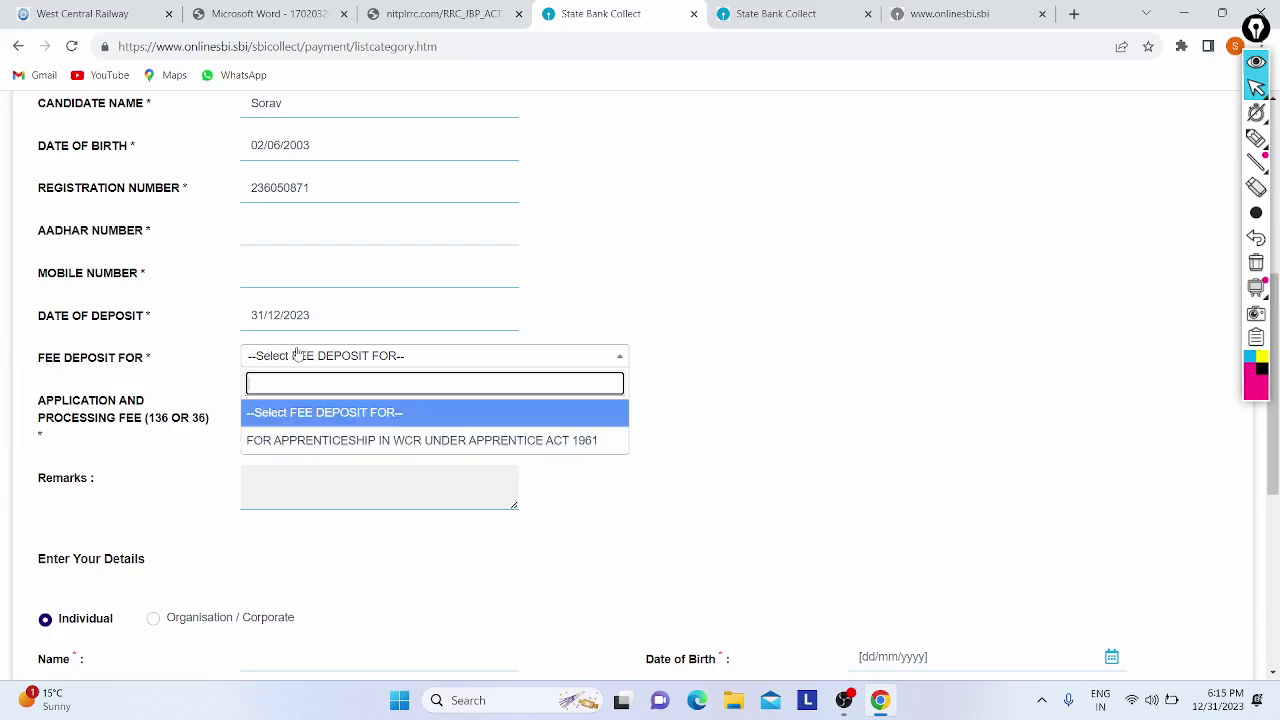
{"action": "left_click", "coordinate": [301, 447]}
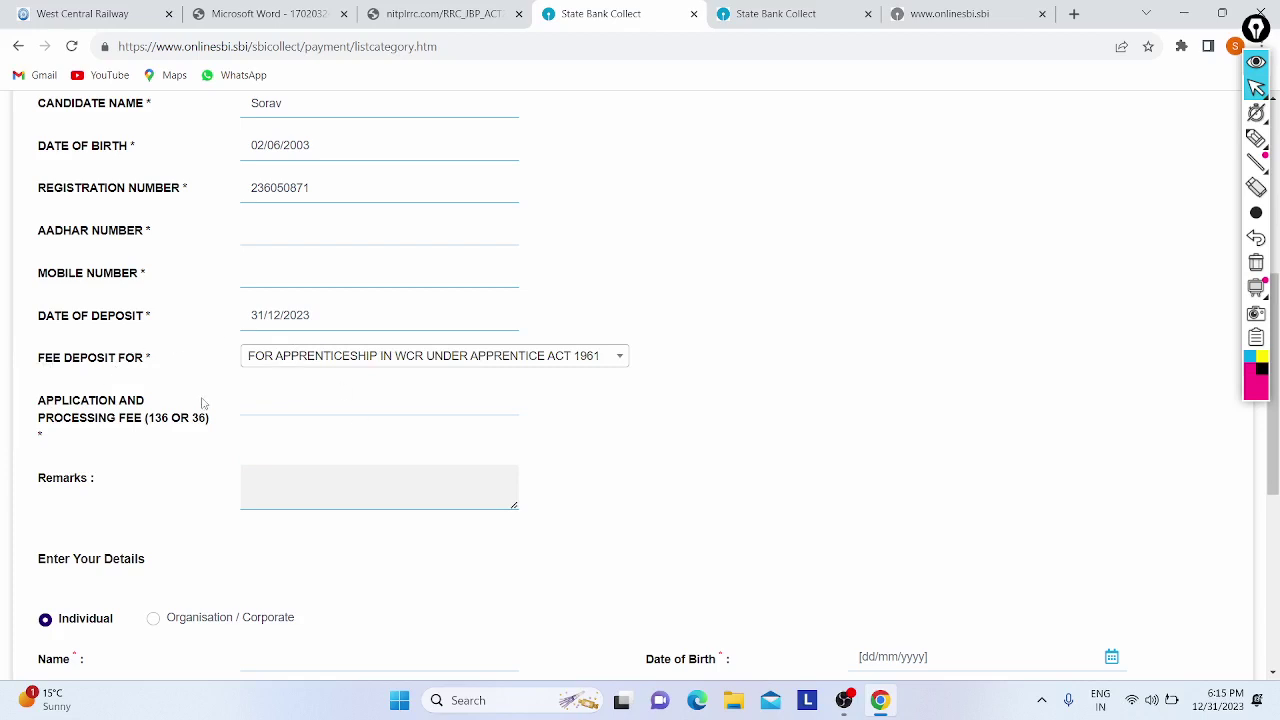
{"action": "scroll", "coordinate": [200, 403], "scroll_direction": "down", "scroll_amount": 1}
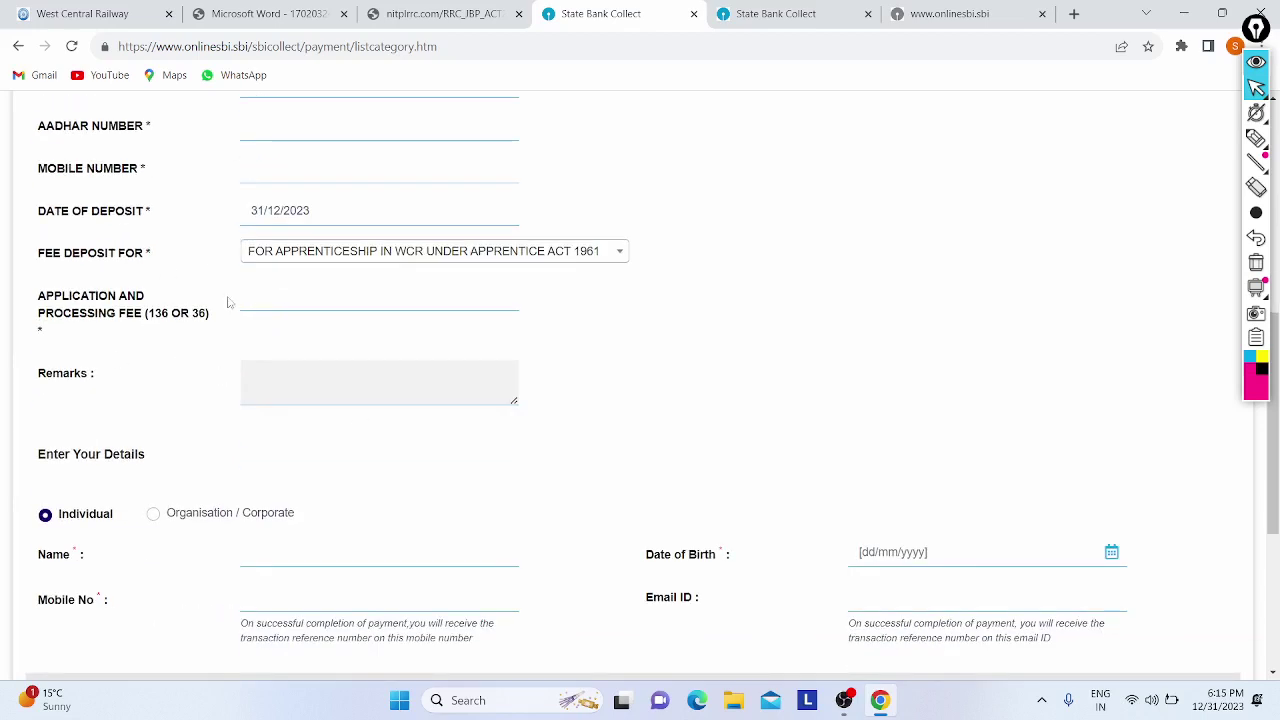
Enter 136 as the Application and Processing Fee and move through the remark and payer fields.
{"action": "left_click", "coordinate": [294, 302]}
{"action": "type", "text": "136"}
{"action": "scroll", "coordinate": [294, 302], "scroll_direction": "down", "scroll_amount": 1}
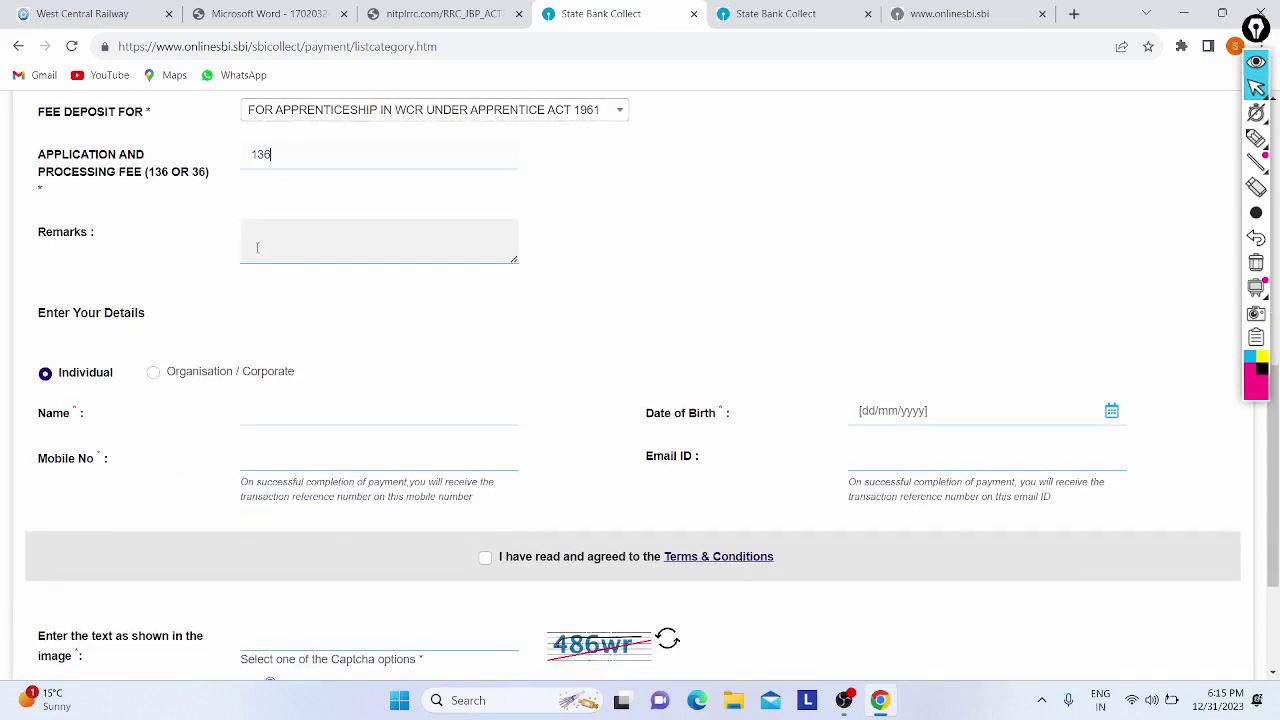
{"action": "left_click", "coordinate": [277, 249]}
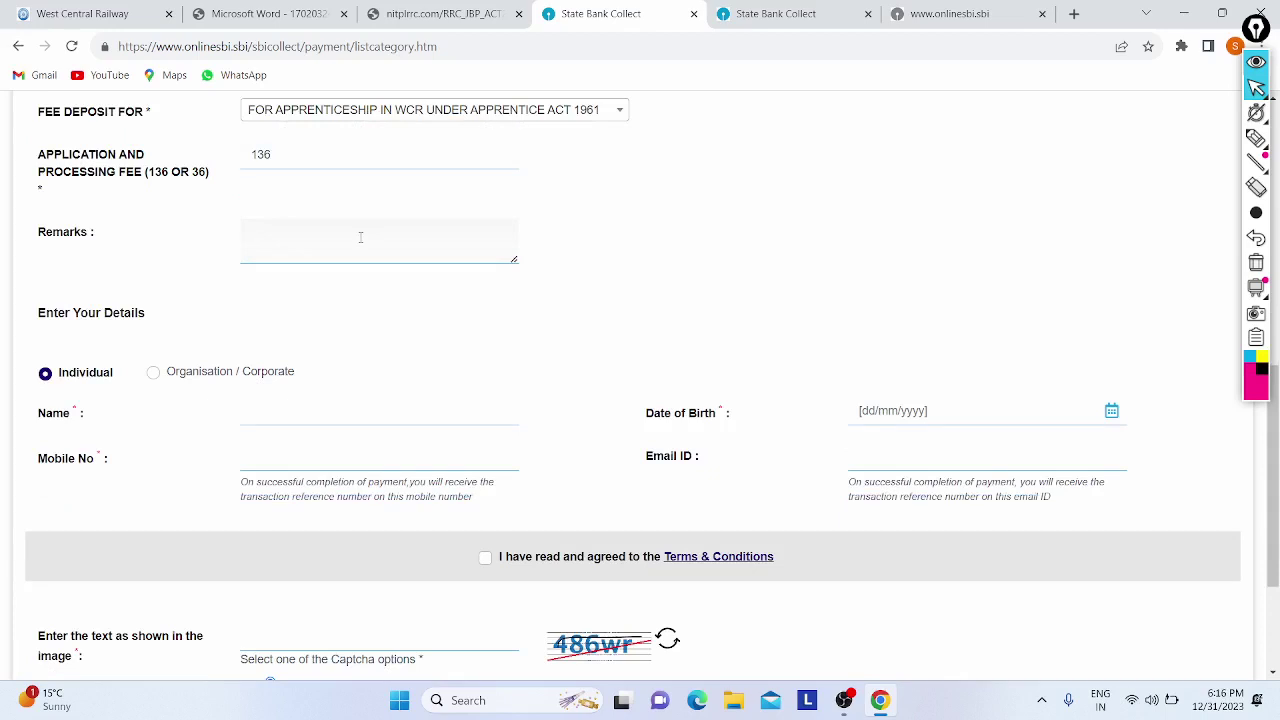
{"action": "scroll", "coordinate": [360, 238], "scroll_direction": "down", "scroll_amount": 1}
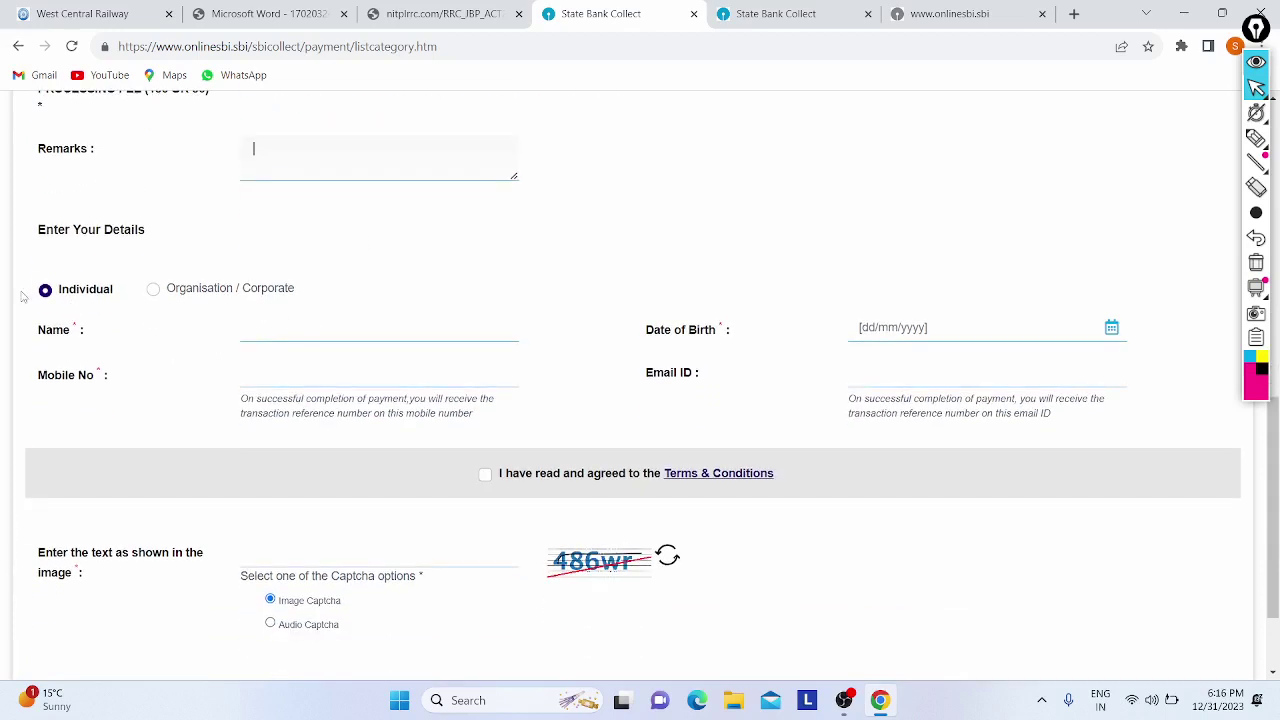
{"action": "left_click", "coordinate": [311, 334]}
{"action": "left_click", "coordinate": [304, 381]}
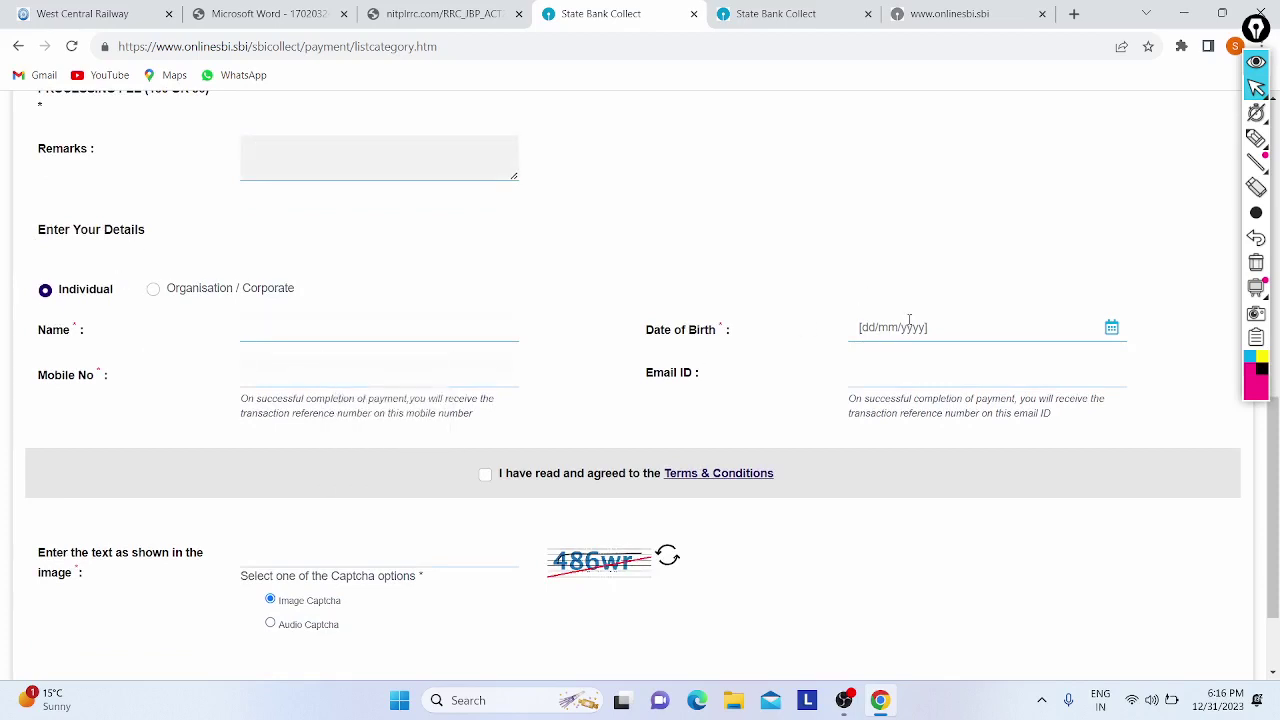
Accept the Terms & Conditions, enter the captcha text and submit the payment details.
{"action": "scroll", "coordinate": [706, 289], "scroll_direction": "down", "scroll_amount": 2}
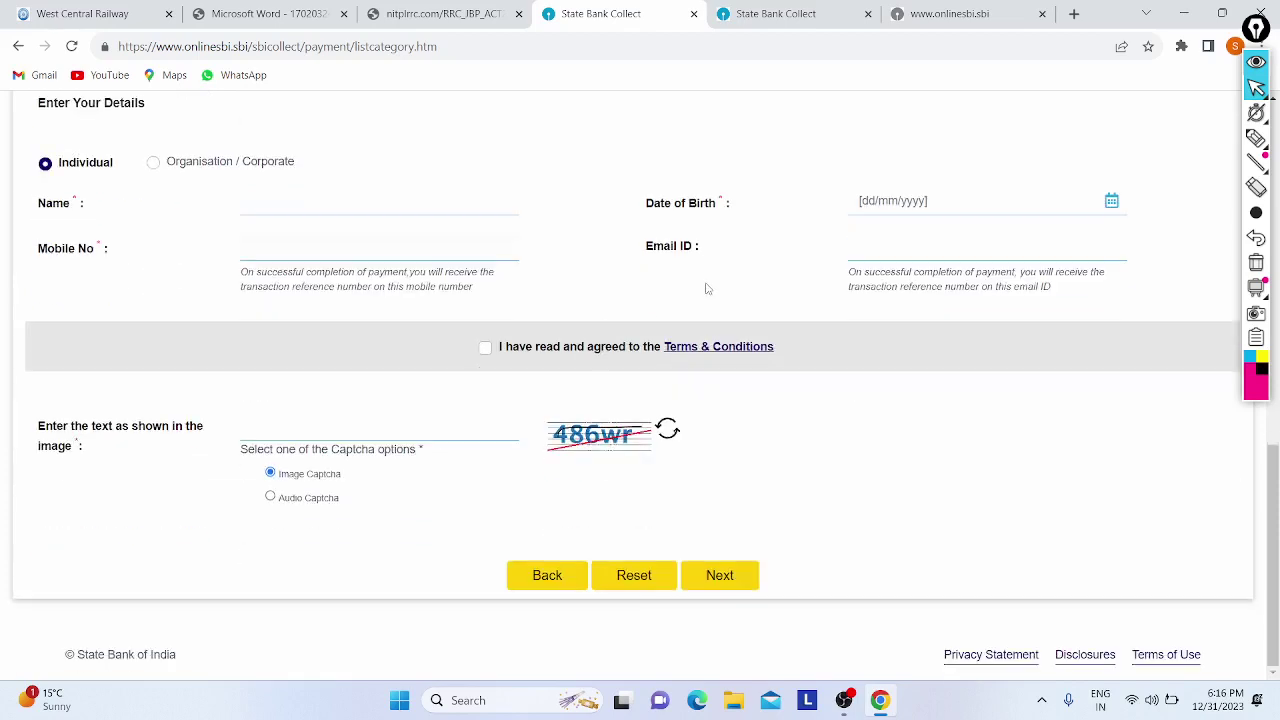
{"action": "left_click", "coordinate": [485, 350]}
{"action": "left_click", "coordinate": [466, 422]}
{"action": "type", "text": "486wr"}
{"action": "left_click", "coordinate": [707, 583]}
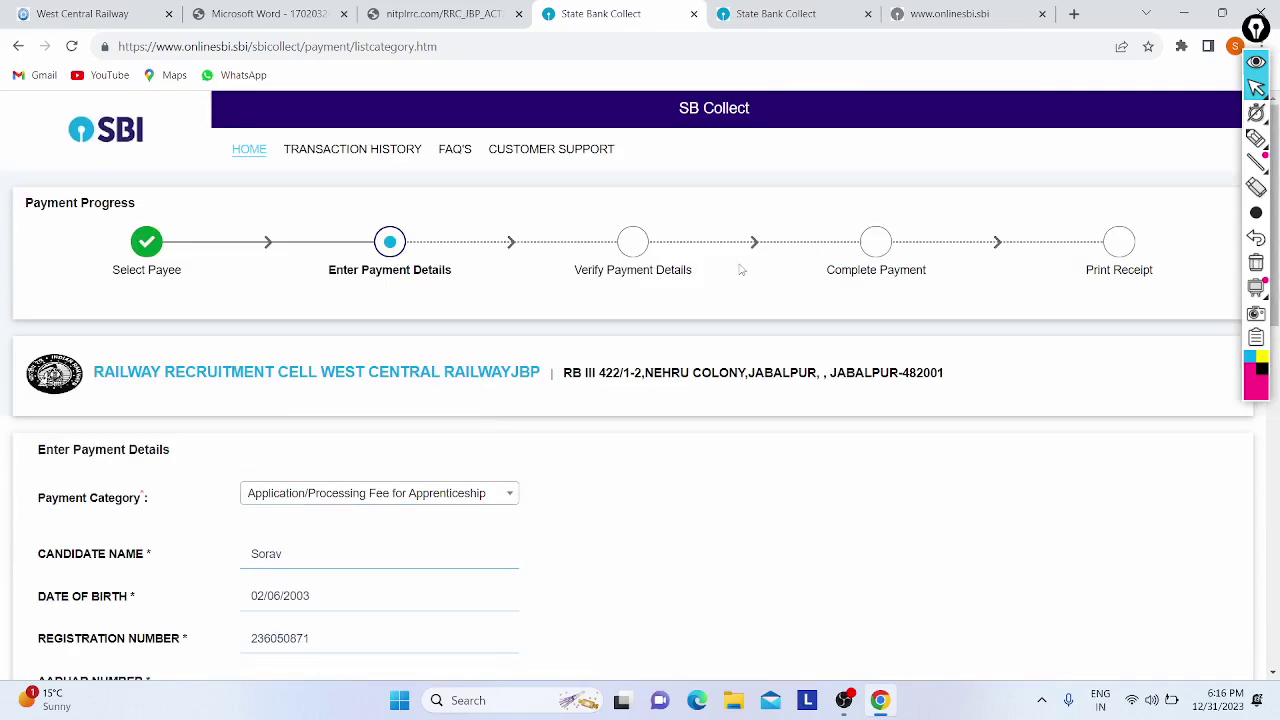
{"action": "left_click", "coordinate": [1254, 140]}
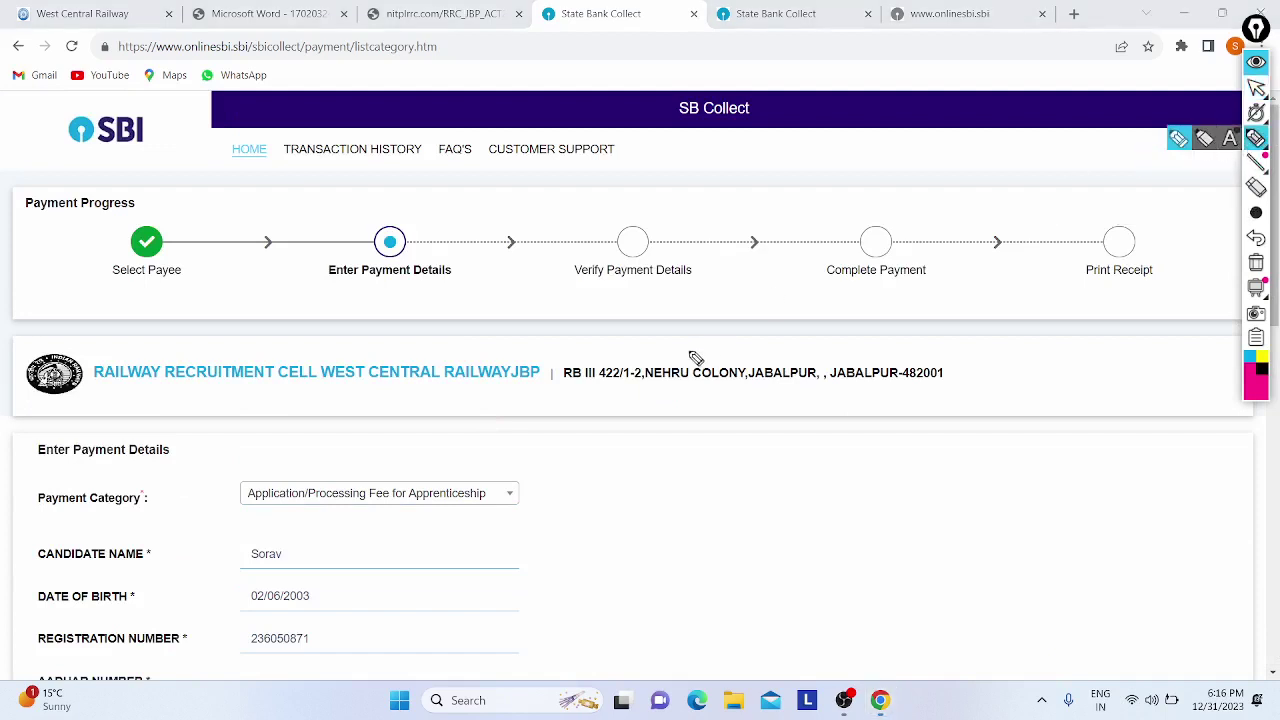
{"action": "left_click_drag", "start_coordinate": [314, 282], "coordinate": [412, 226]}
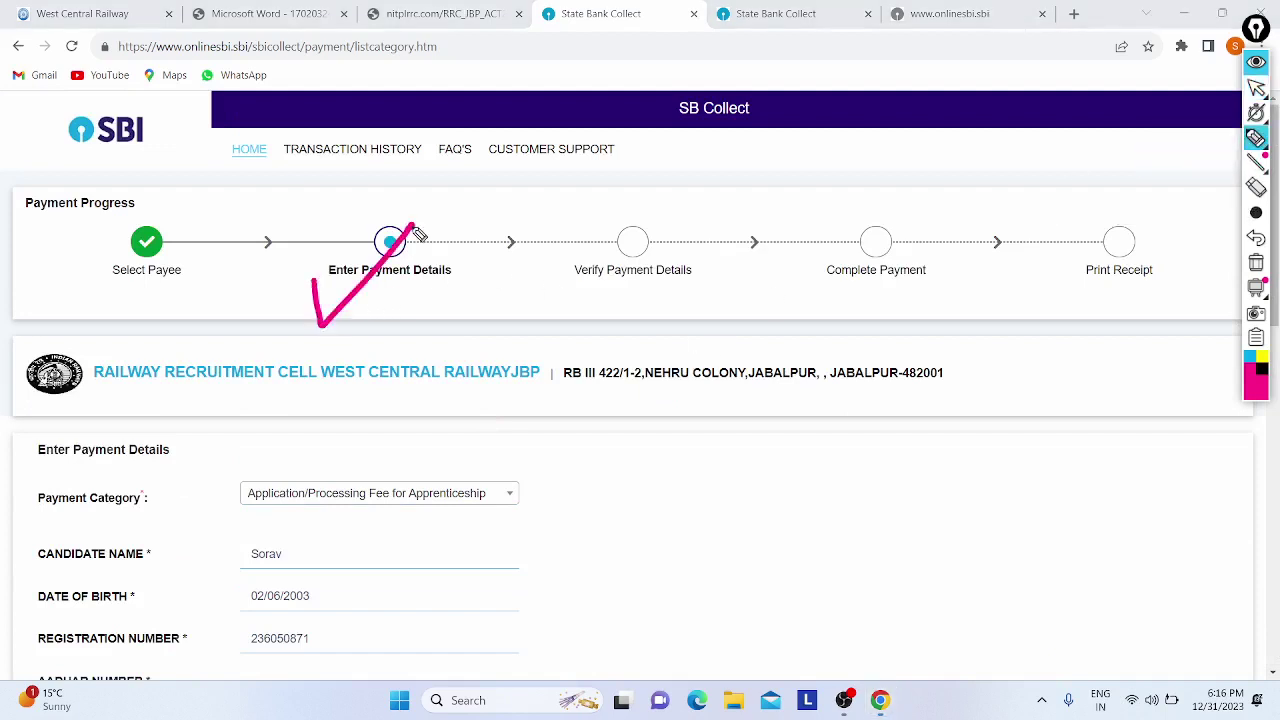
{"action": "mouse_move", "coordinate": [559, 279]}
{"action": "left_mouse_down"}
{"action": "mouse_move", "coordinate": [565, 297]}
{"action": "mouse_move", "coordinate": [673, 164]}
{"action": "left_mouse_up"}
{"action": "mouse_move", "coordinate": [160, 60]}
{"action": "left_mouse_down"}
{"action": "mouse_move", "coordinate": [178, 128]}
{"action": "mouse_move", "coordinate": [174, 44]}
{"action": "left_mouse_up"}
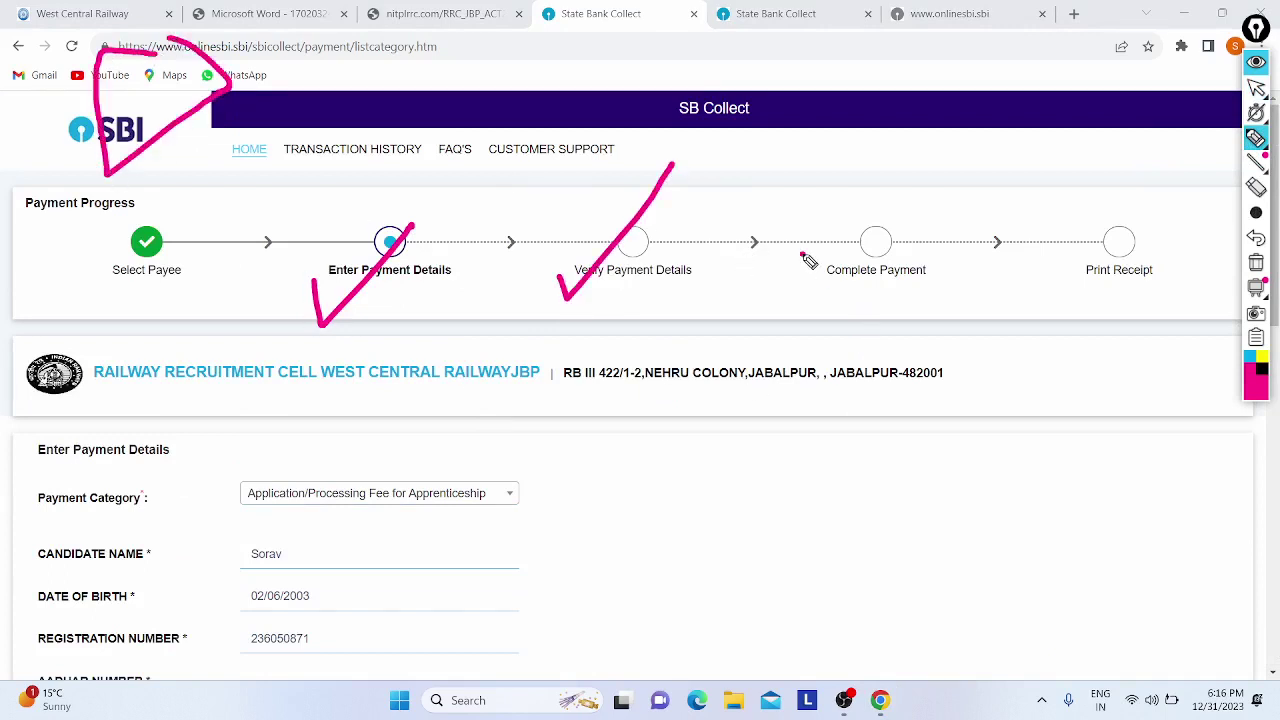
{"action": "mouse_move", "coordinate": [803, 254]}
{"action": "left_mouse_down"}
{"action": "mouse_move", "coordinate": [813, 284]}
{"action": "mouse_move", "coordinate": [937, 183]}
{"action": "left_mouse_up"}
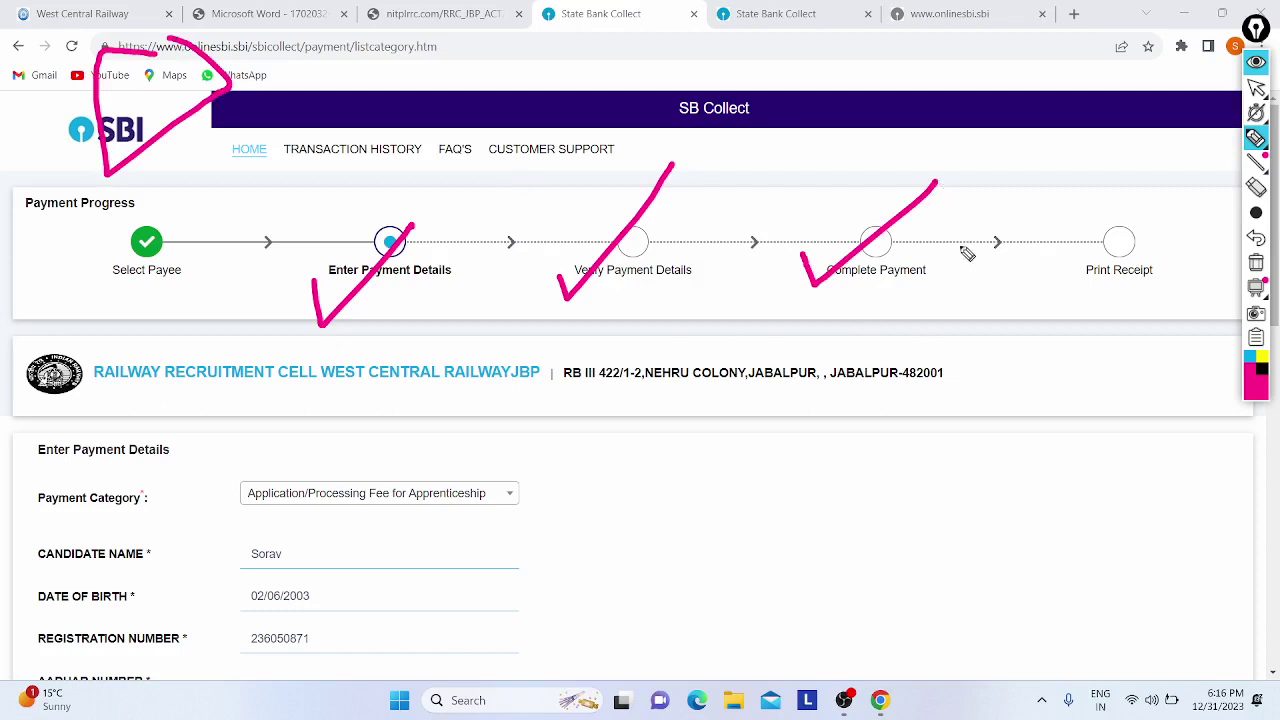
{"action": "left_click", "coordinate": [1255, 239]}
{"action": "left_click", "coordinate": [1255, 239]}
{"action": "left_click", "coordinate": [1255, 239]}
{"action": "left_click", "coordinate": [1255, 239]}
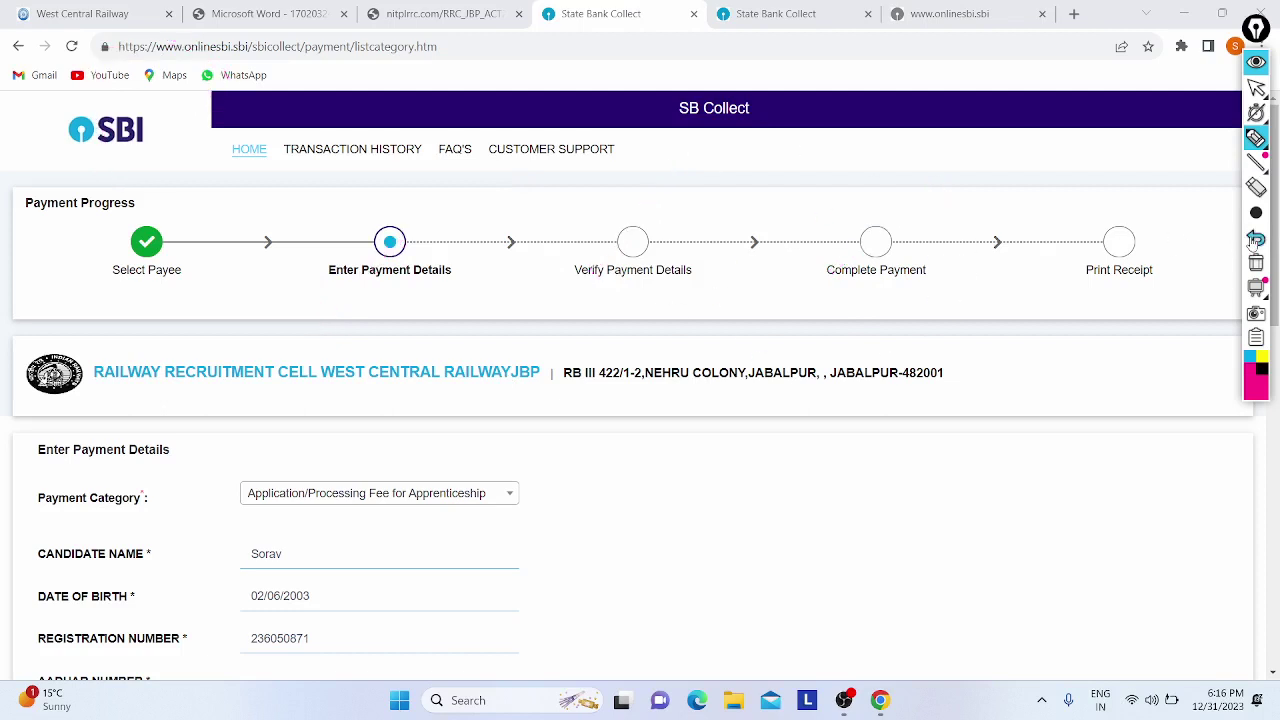
{"action": "left_click", "coordinate": [1256, 88]}
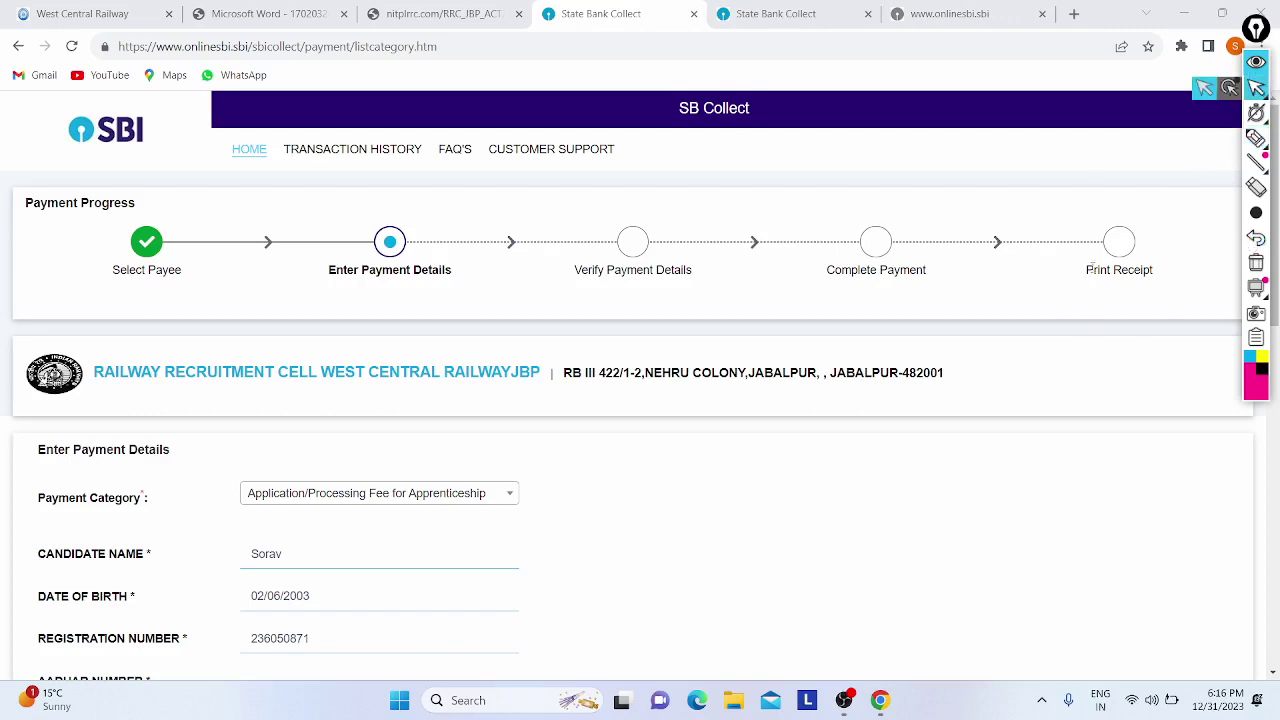
{"action": "left_click_drag", "start_coordinate": [1086, 270], "coordinate": [1169, 277]}
{"action": "left_click", "coordinate": [1169, 277]}
{"action": "scroll", "coordinate": [1170, 278], "scroll_direction": "down", "scroll_amount": 1}
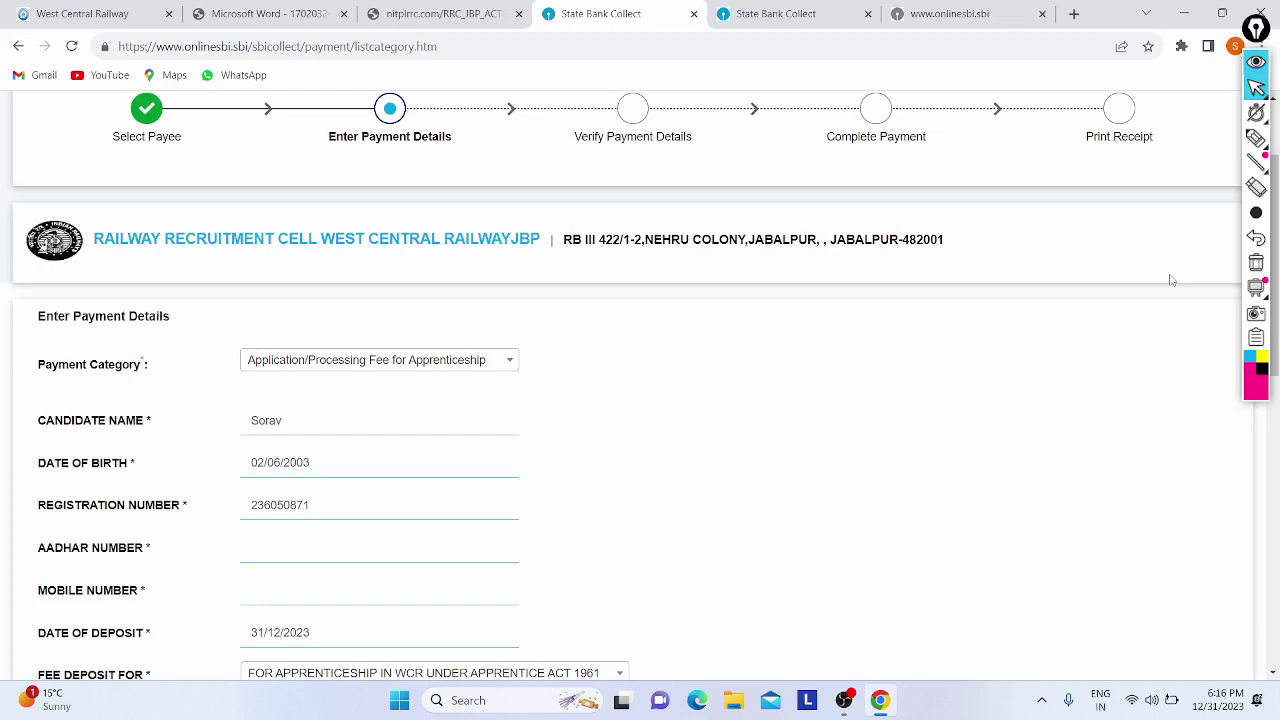
{"action": "scroll", "coordinate": [1170, 278], "scroll_direction": "down", "scroll_amount": 3}
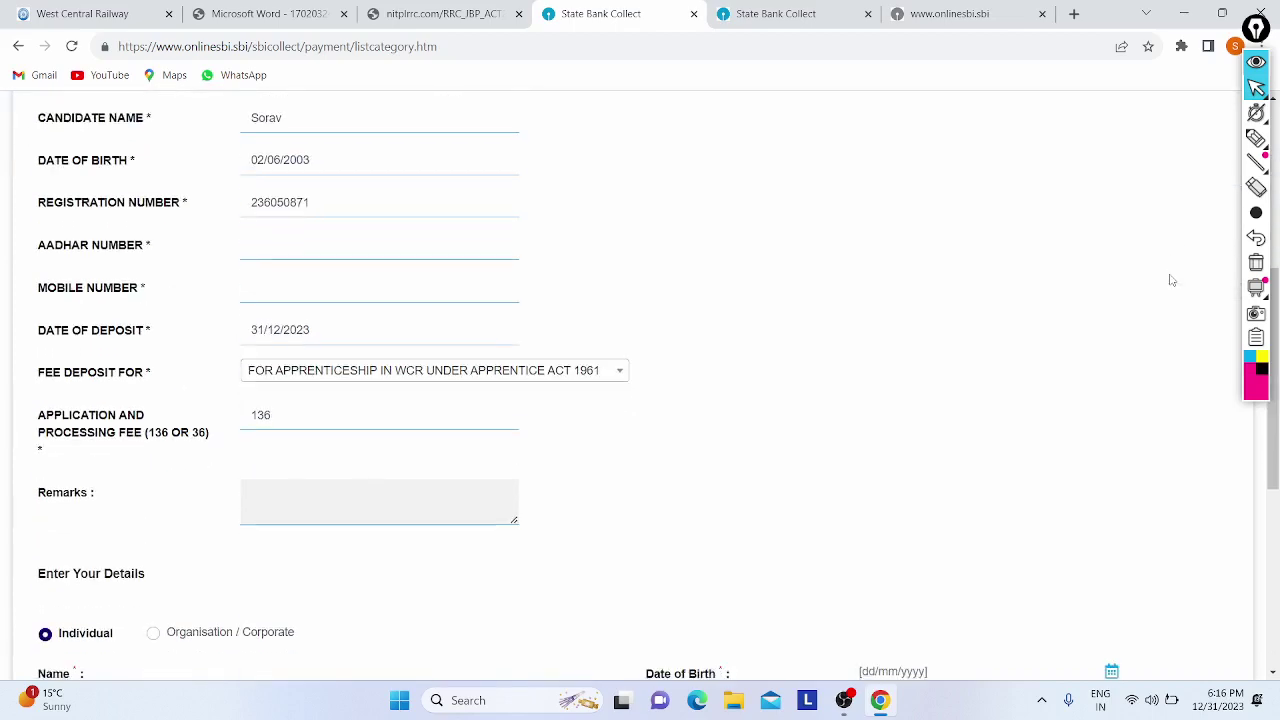
{"action": "scroll", "coordinate": [878, 400], "scroll_direction": "down", "scroll_amount": 2}
{"action": "scroll", "coordinate": [878, 400], "scroll_direction": "down", "scroll_amount": 3}
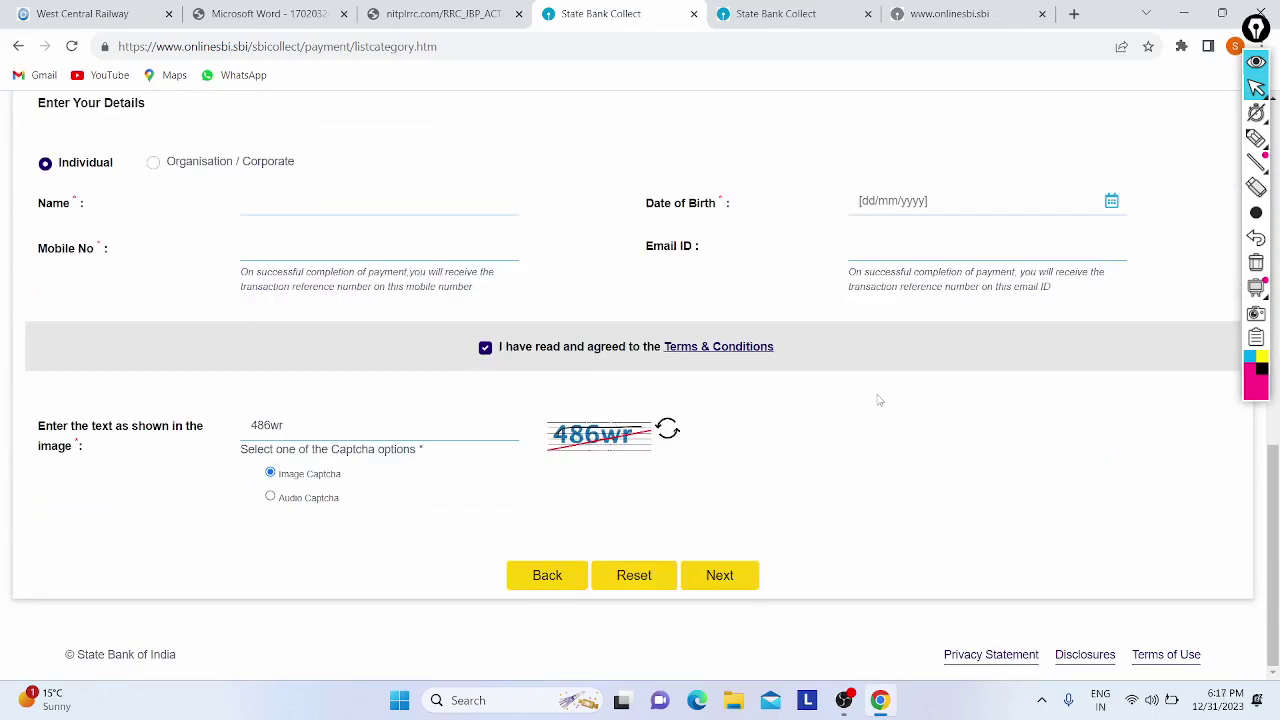
{"action": "scroll", "coordinate": [750, 469], "scroll_direction": "up", "scroll_amount": 9}
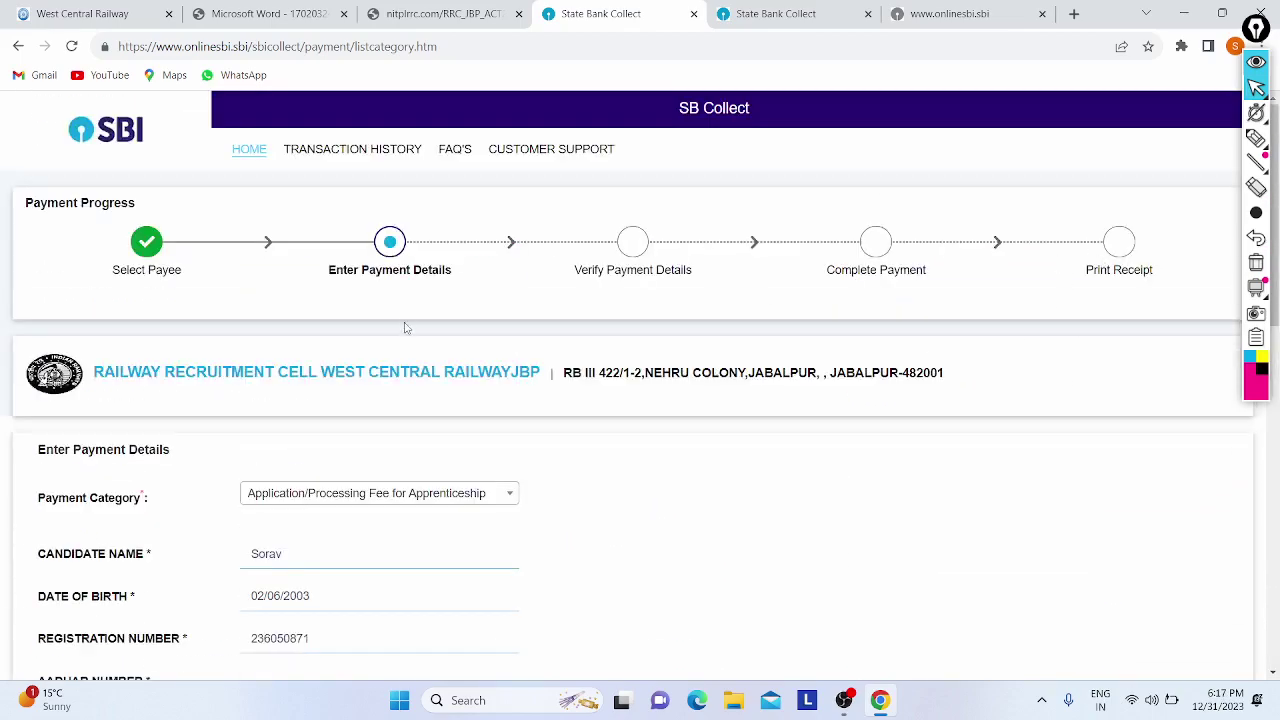
Review the uploaded documents on the apprentice application, marking them briefly with a check mark.
{"action": "left_click", "coordinate": [410, 10]}
{"action": "scroll", "coordinate": [515, 505], "scroll_direction": "down", "scroll_amount": 2}
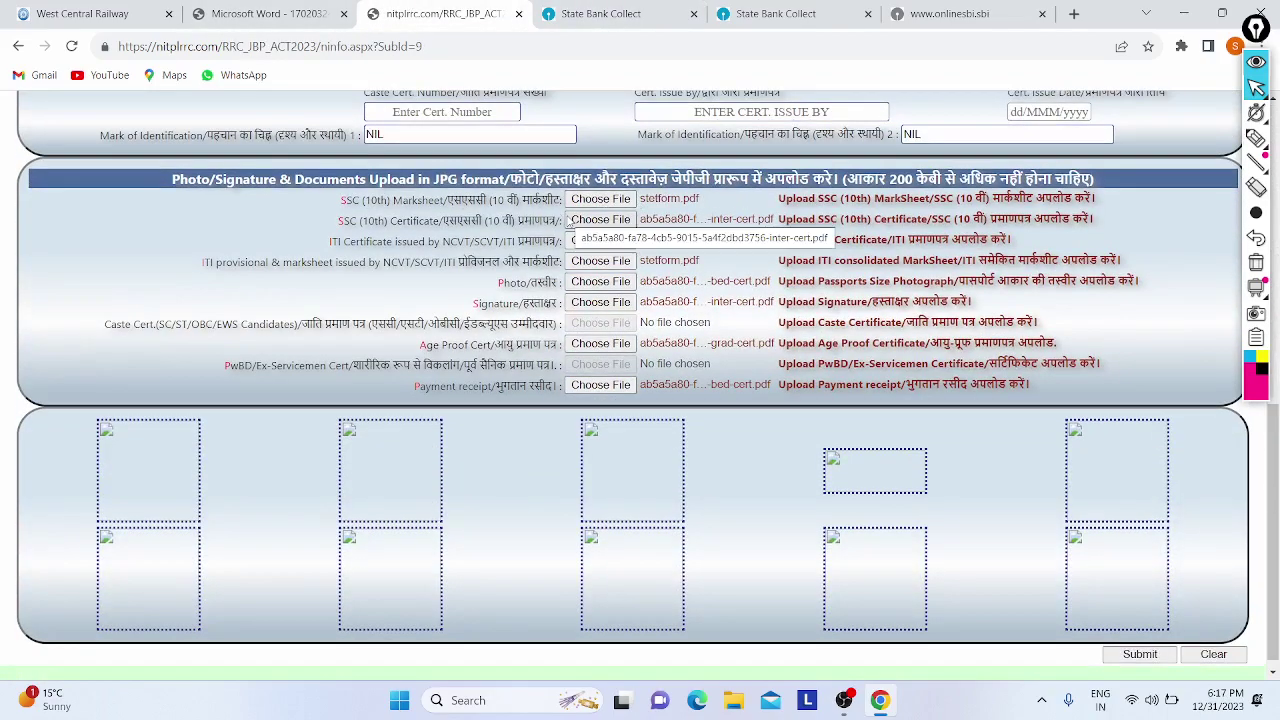
{"action": "left_click", "coordinate": [1256, 142]}
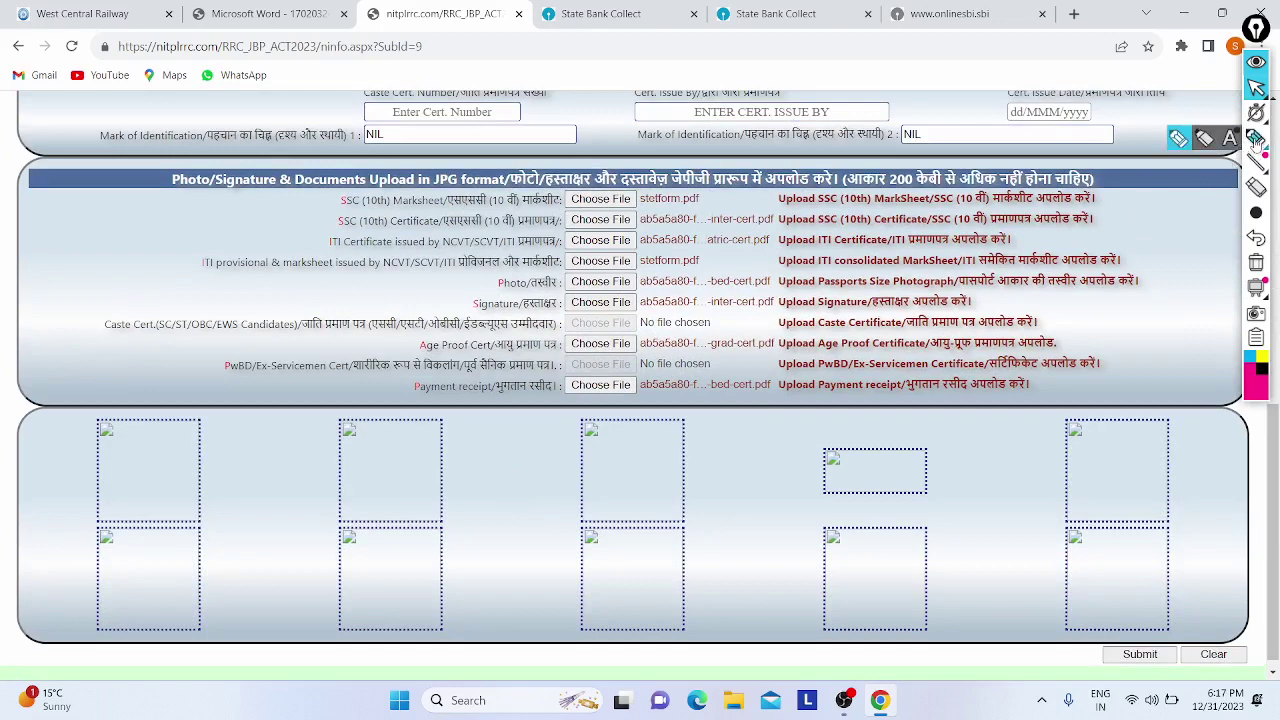
{"action": "mouse_move", "coordinate": [346, 392]}
{"action": "left_mouse_down"}
{"action": "mouse_move", "coordinate": [356, 418]}
{"action": "mouse_move", "coordinate": [497, 298]}
{"action": "left_mouse_up"}
{"action": "left_click", "coordinate": [1256, 238]}
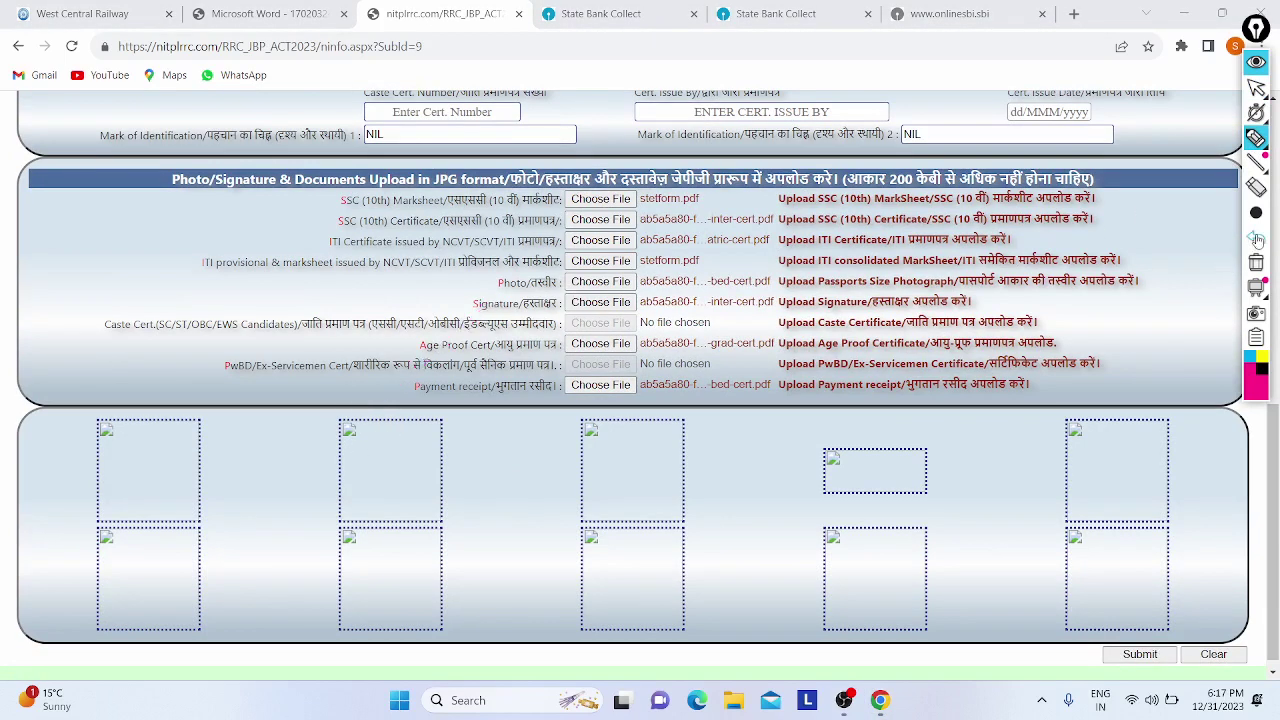
{"action": "left_click", "coordinate": [1256, 88]}
Check the Payment Details, then switch to West Central Railway and minimise the browser to the desktop.
{"action": "scroll", "coordinate": [1257, 88], "scroll_direction": "down", "scroll_amount": 1}
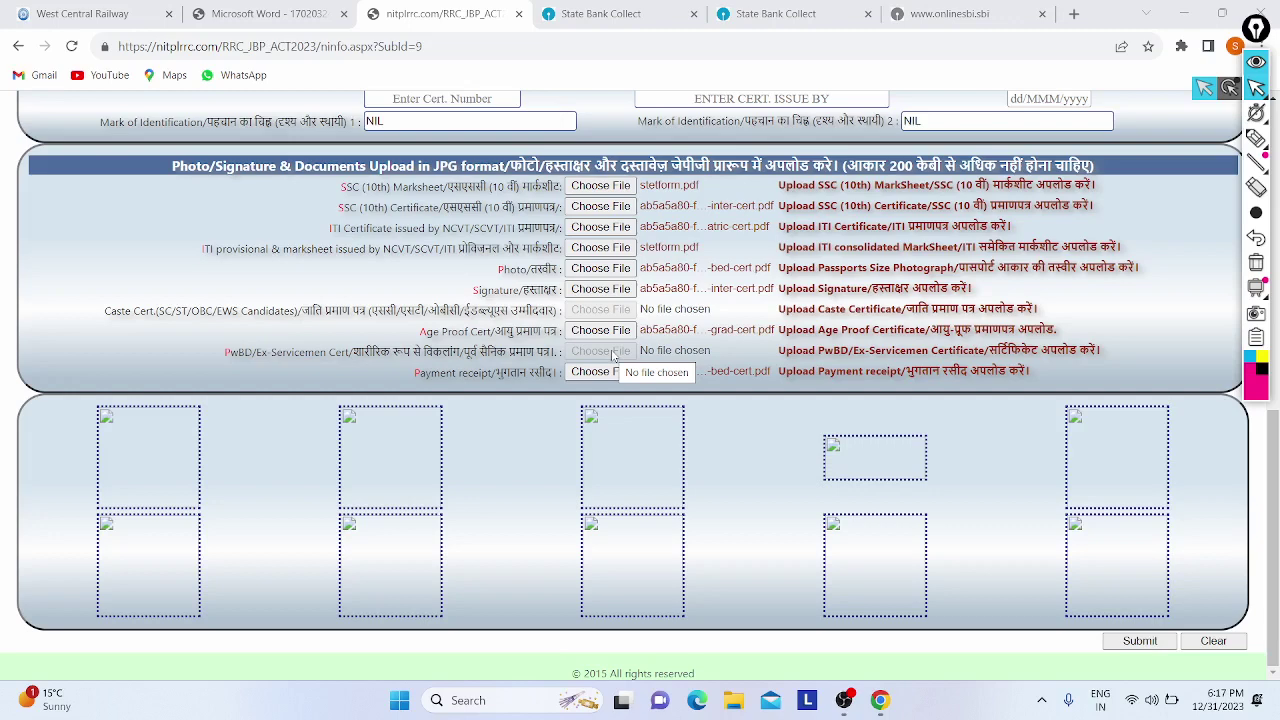
{"action": "scroll", "coordinate": [207, 278], "scroll_direction": "up", "scroll_amount": 15}
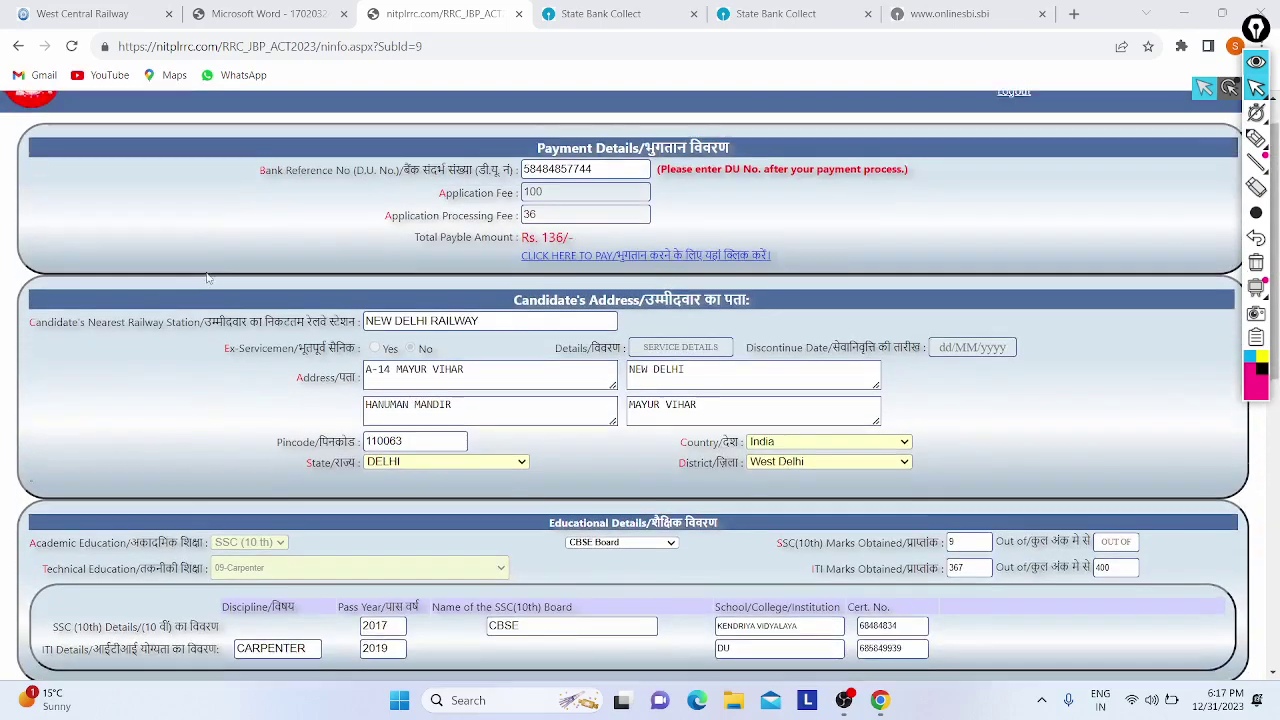
{"action": "left_click", "coordinate": [141, 7]}
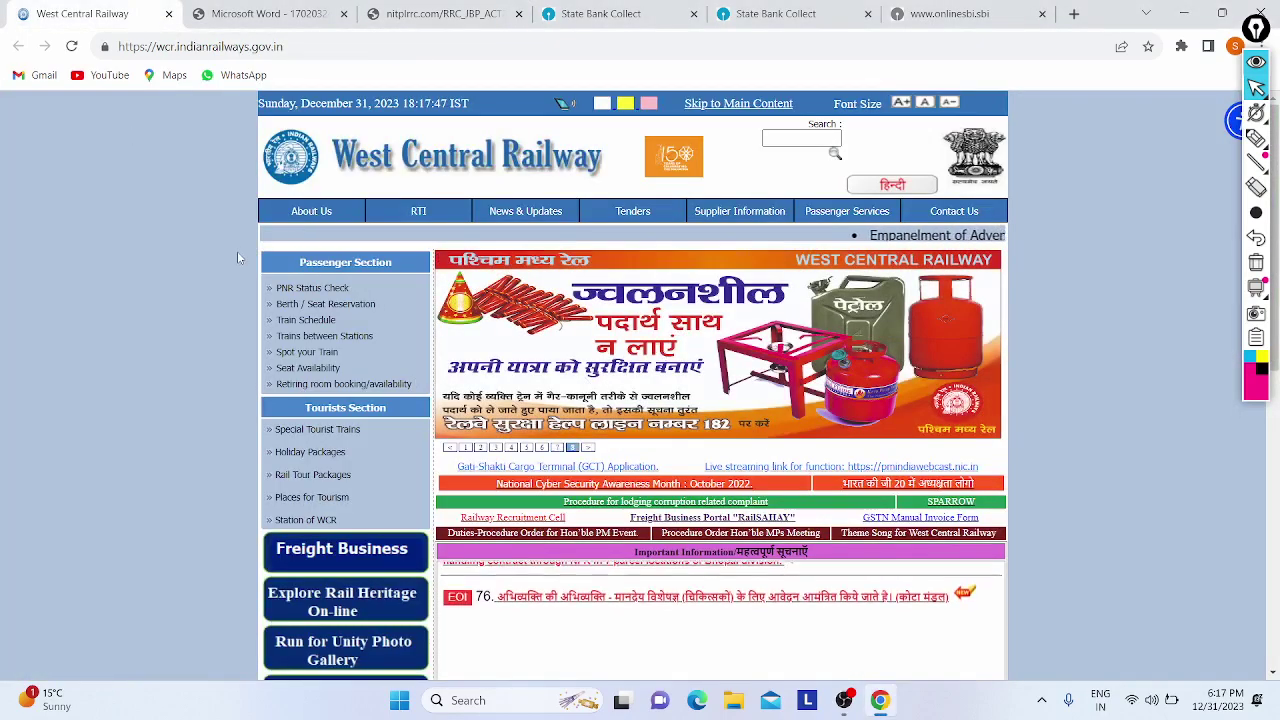
{"action": "key", "text": "super+d"}
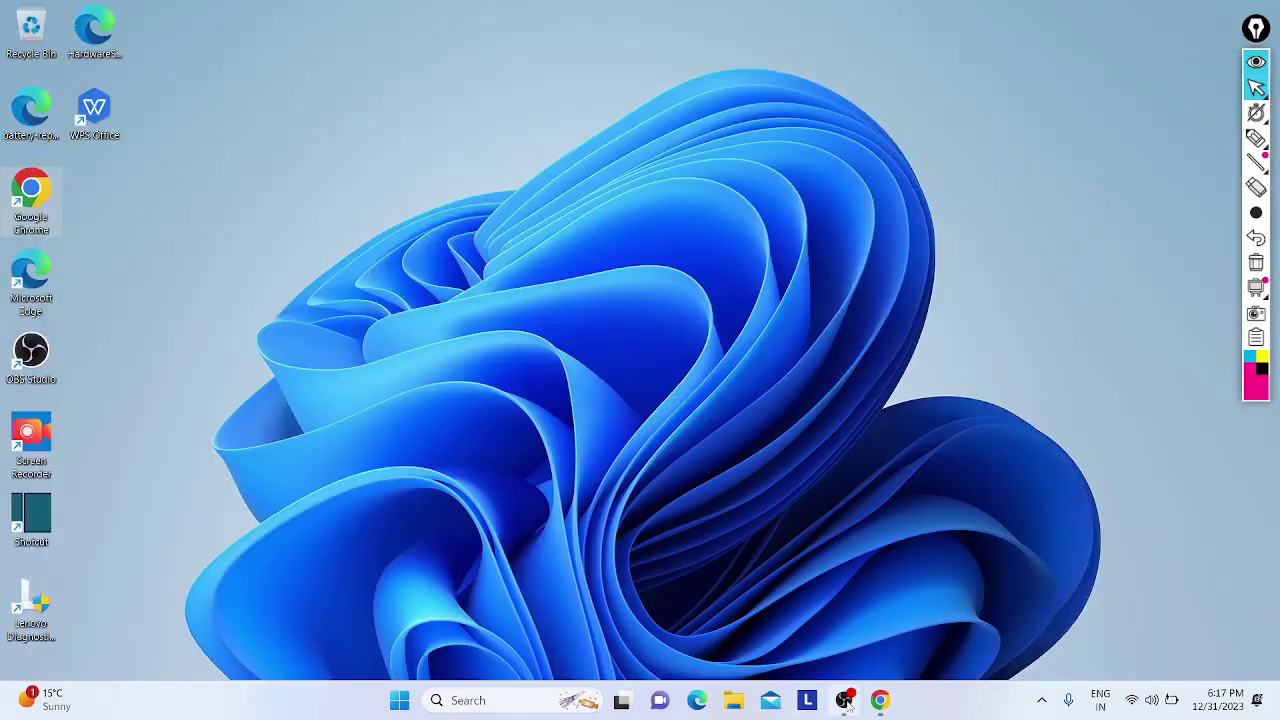